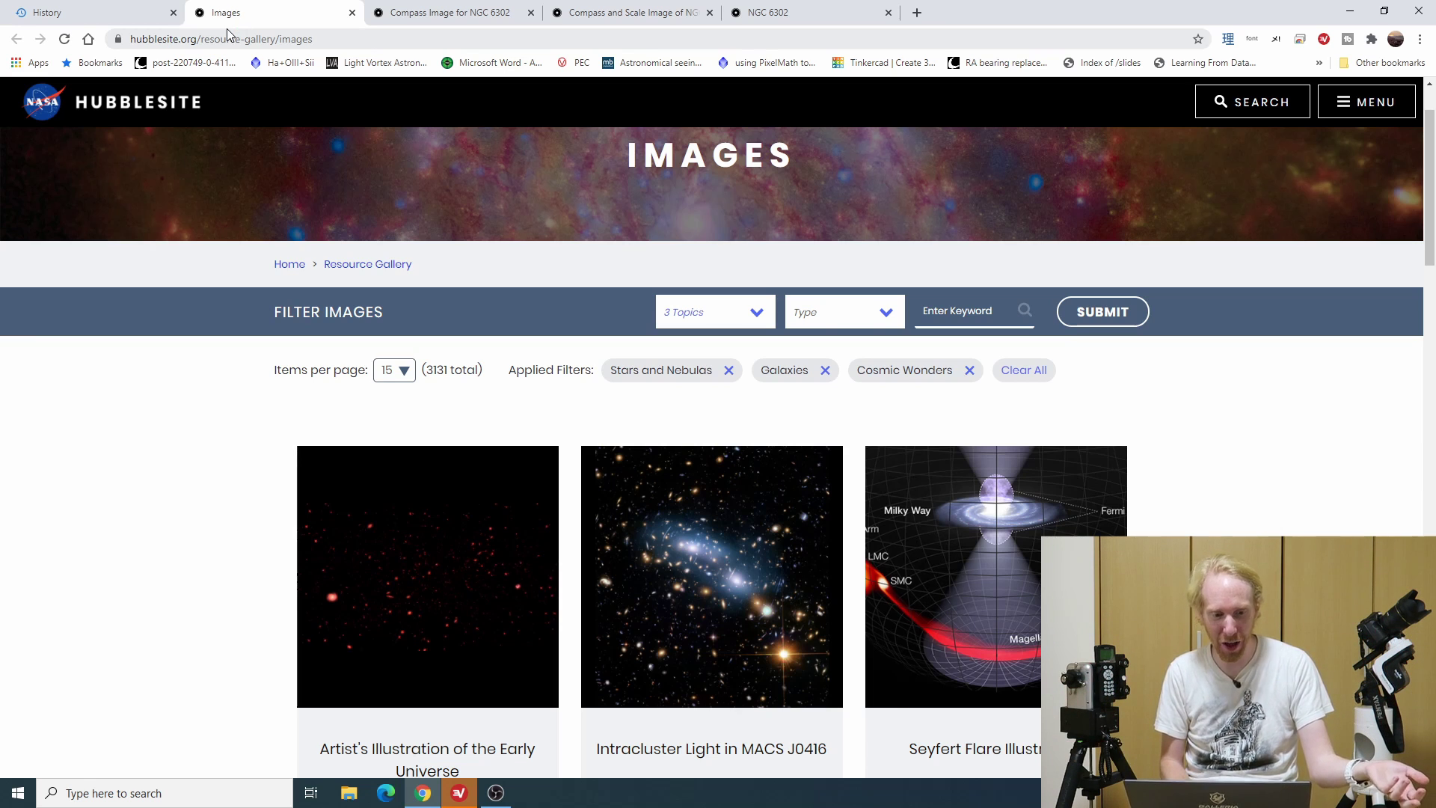
Check the gallery's Topics and Type filter lists, then close them
left_click(266, 39)
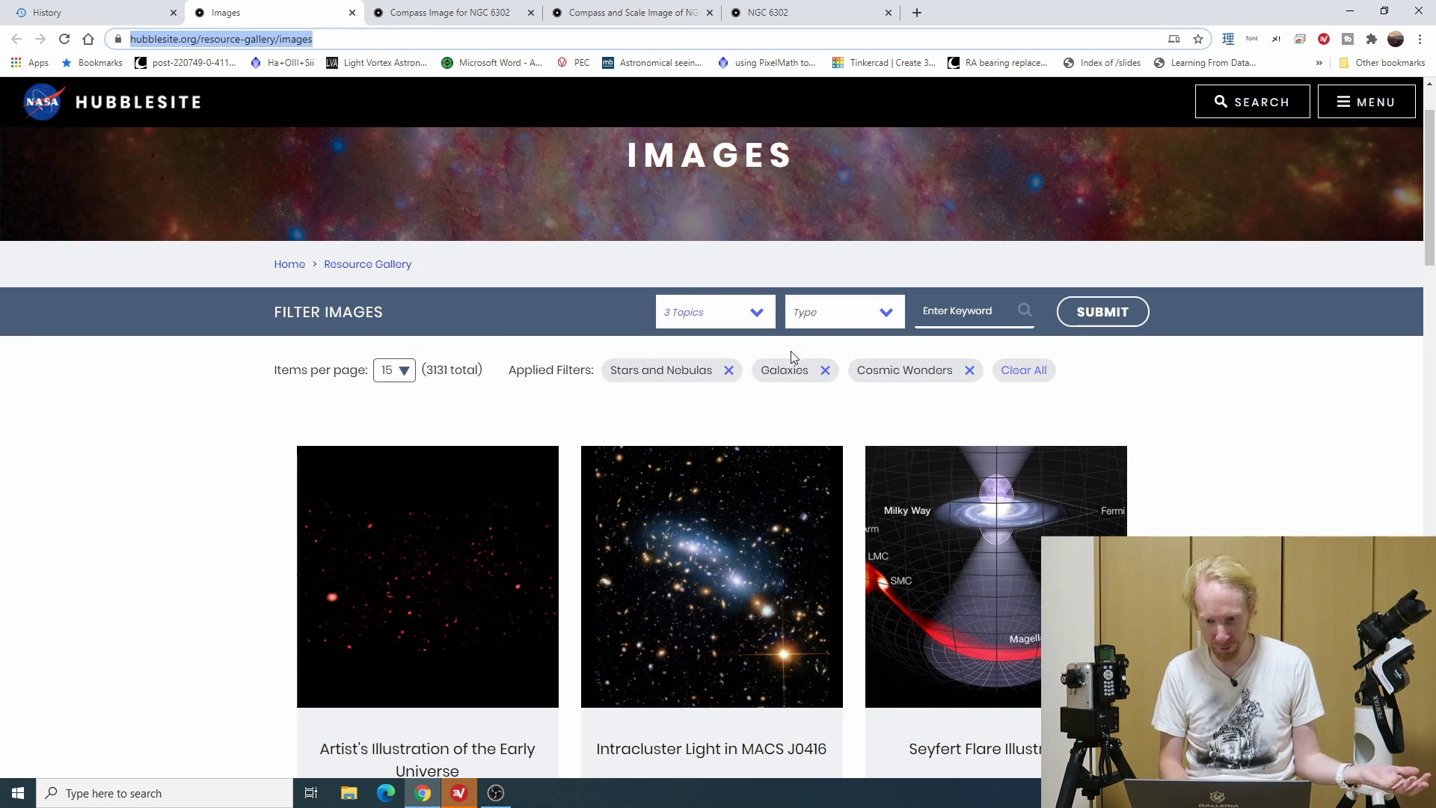
left_click(757, 312)
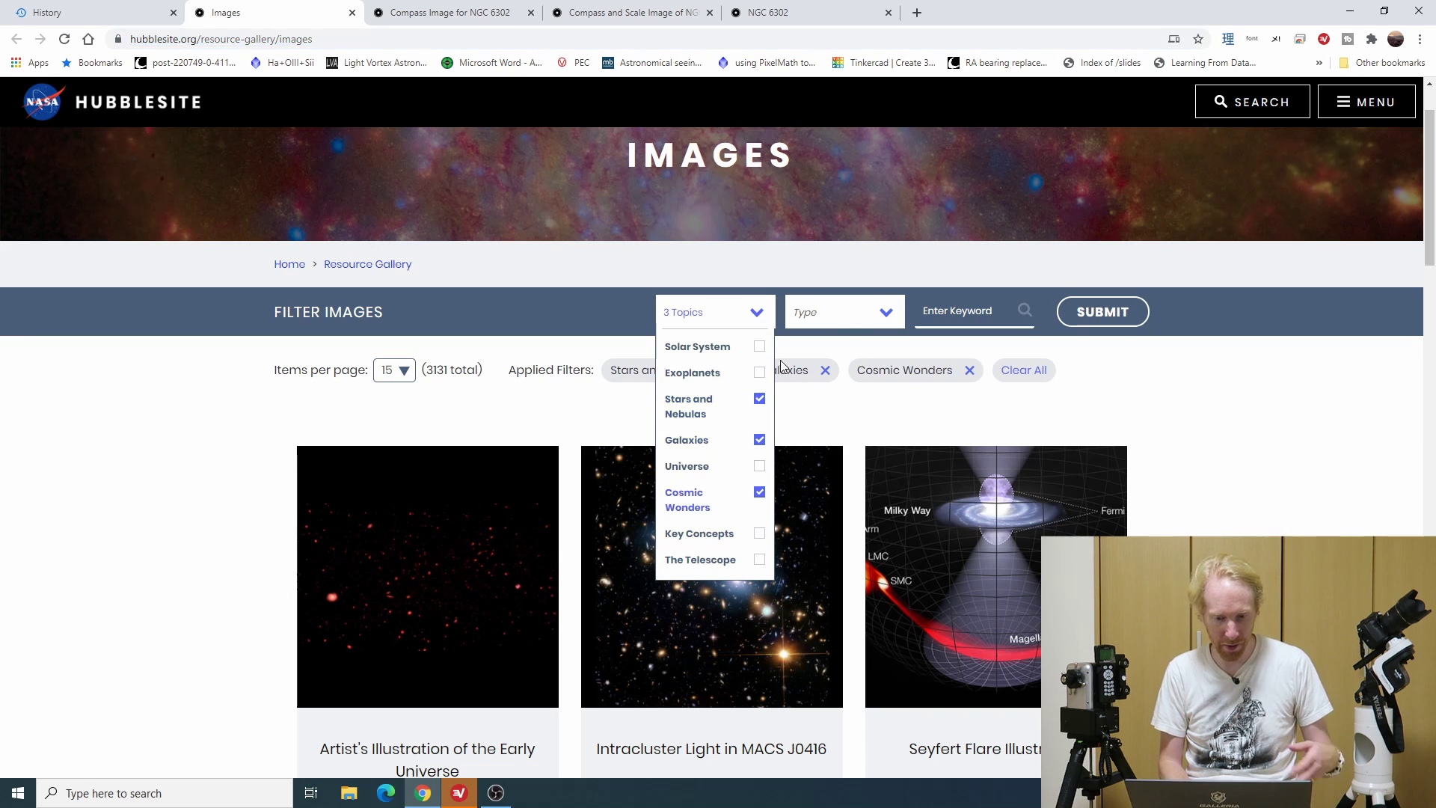
left_click(839, 325)
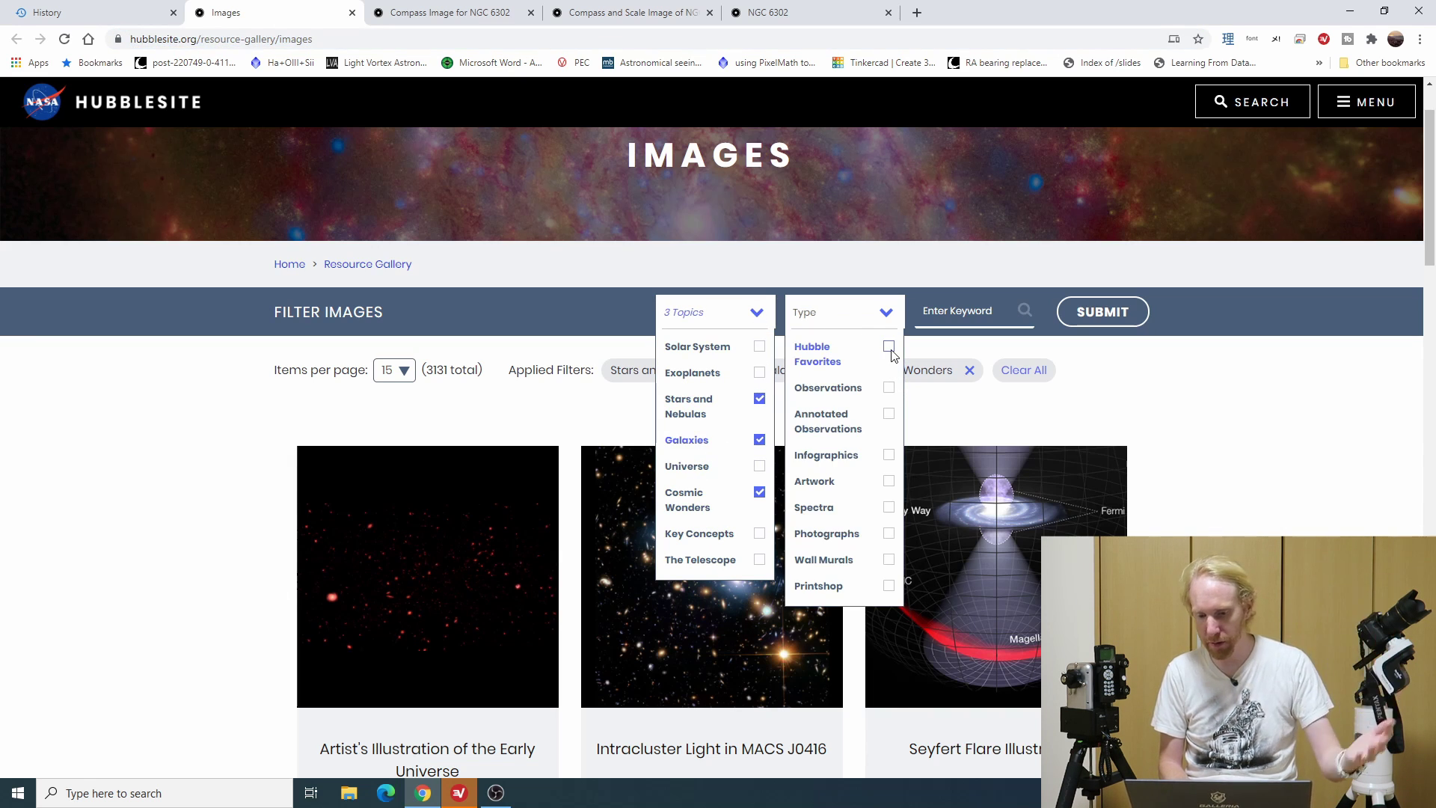
left_click(1286, 497)
scroll(1288, 499, "down", 10)
scroll(1286, 497, "down", 10)
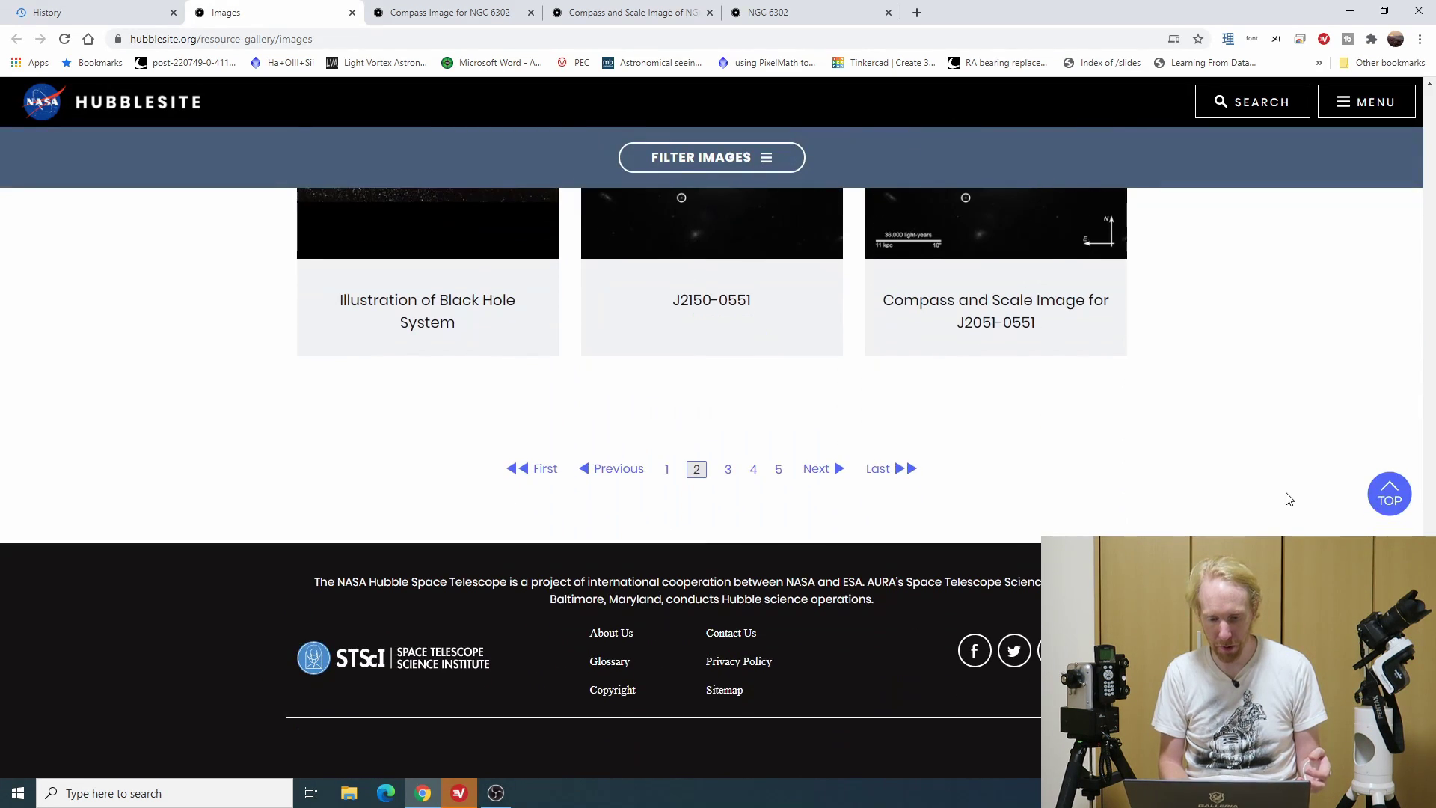
scroll(599, 638, "up", 3)
Go back to results page 1 and open the Compass Image for NGC 6302
left_click(665, 700)
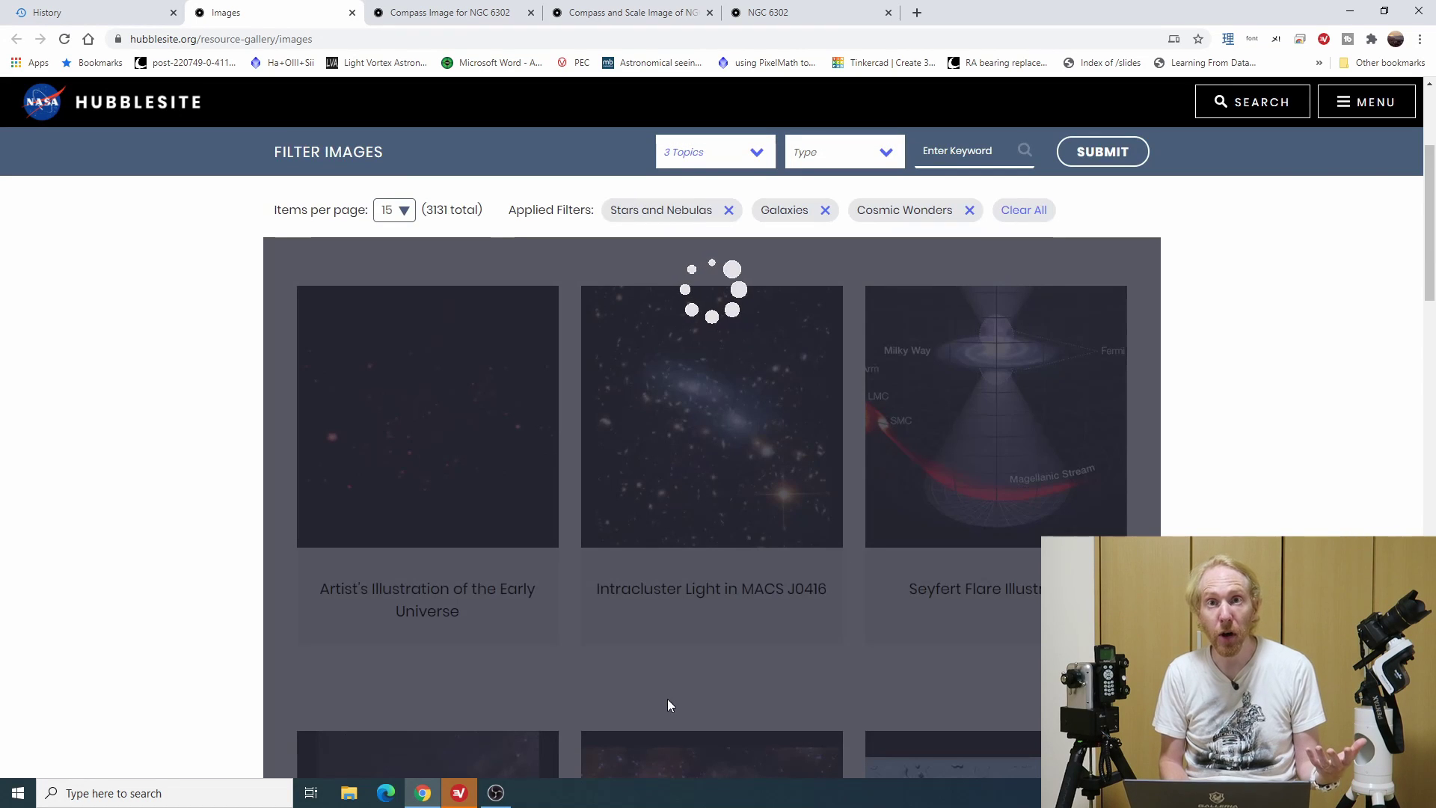
scroll(667, 698, "down", 20)
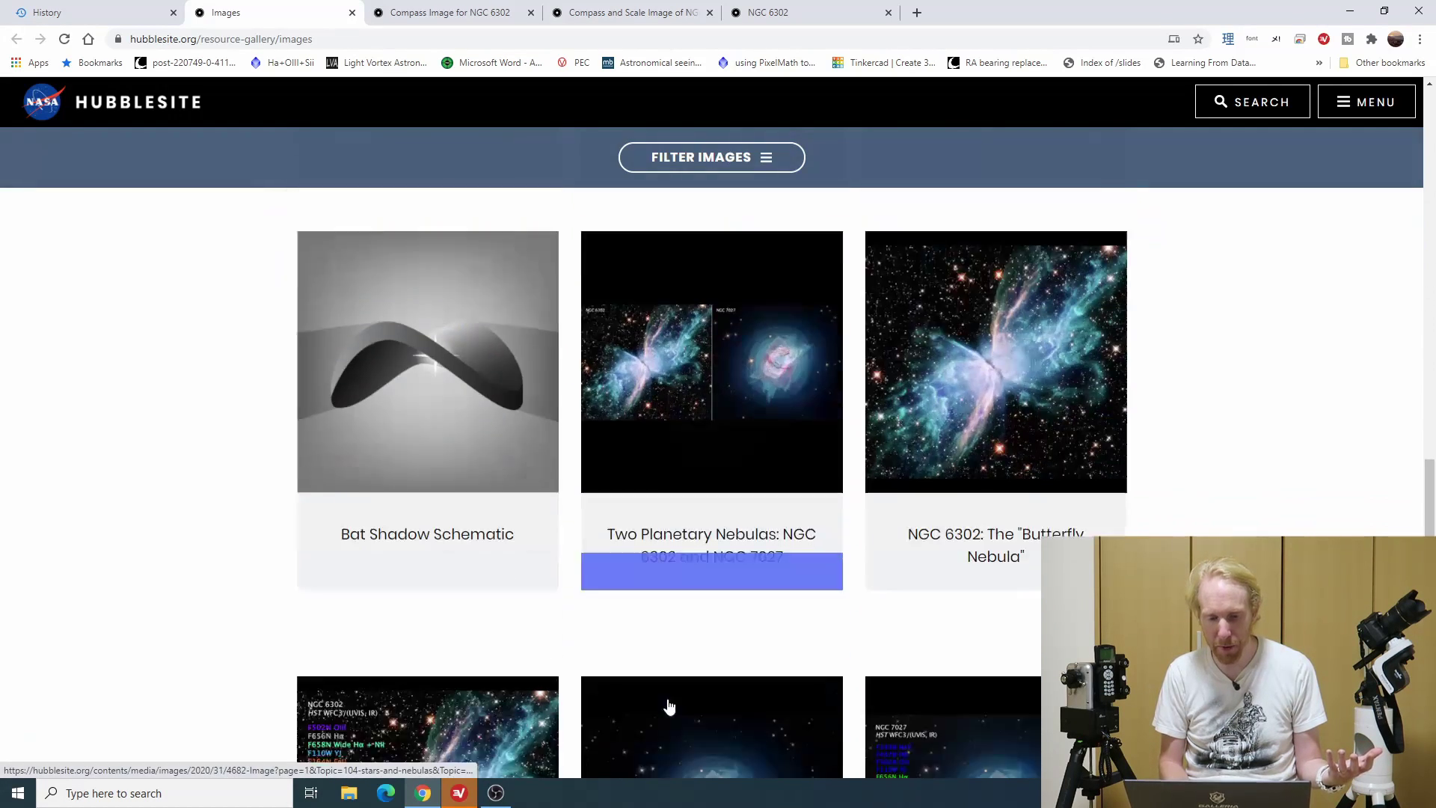
scroll(667, 698, "up", 2)
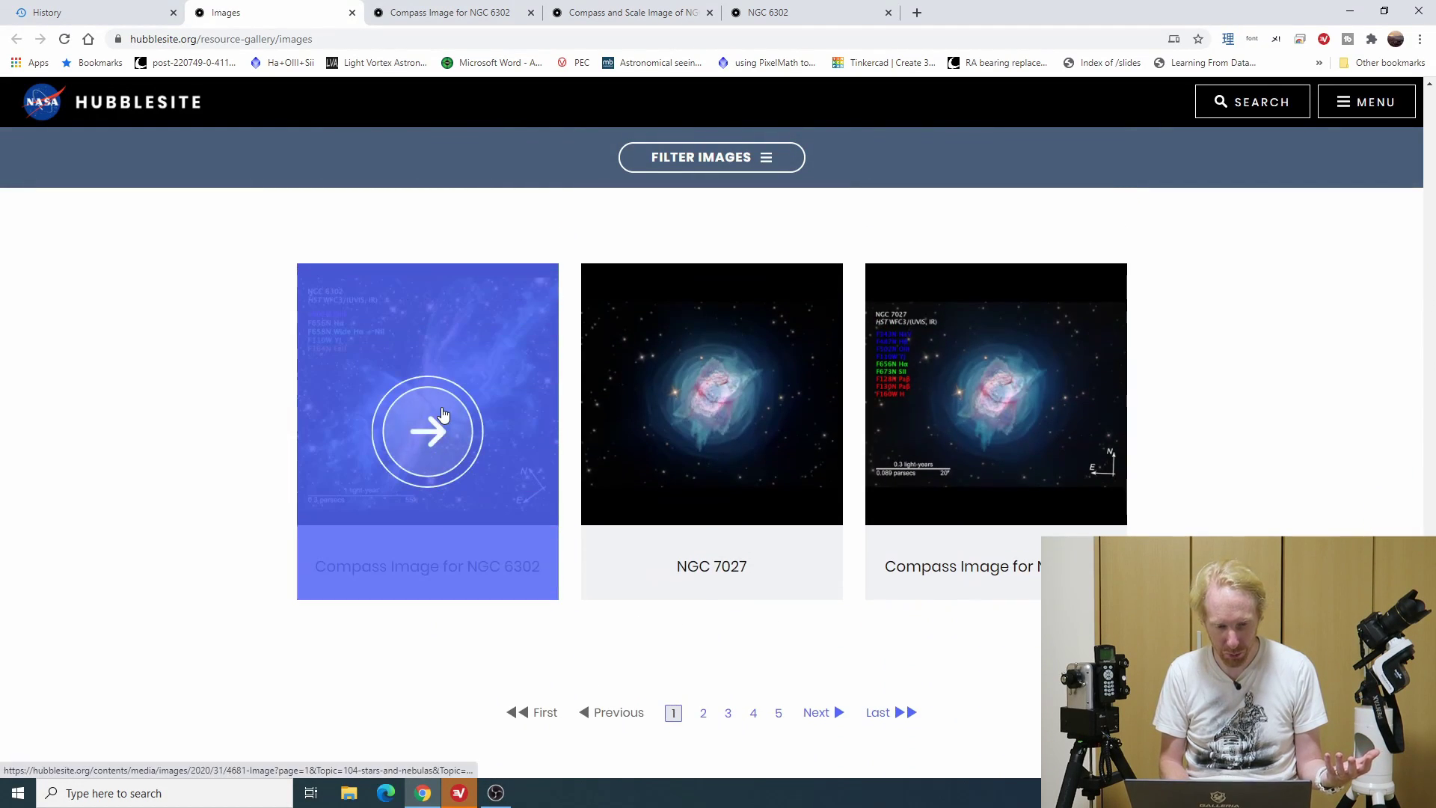
scroll(129, 693, "up", 1)
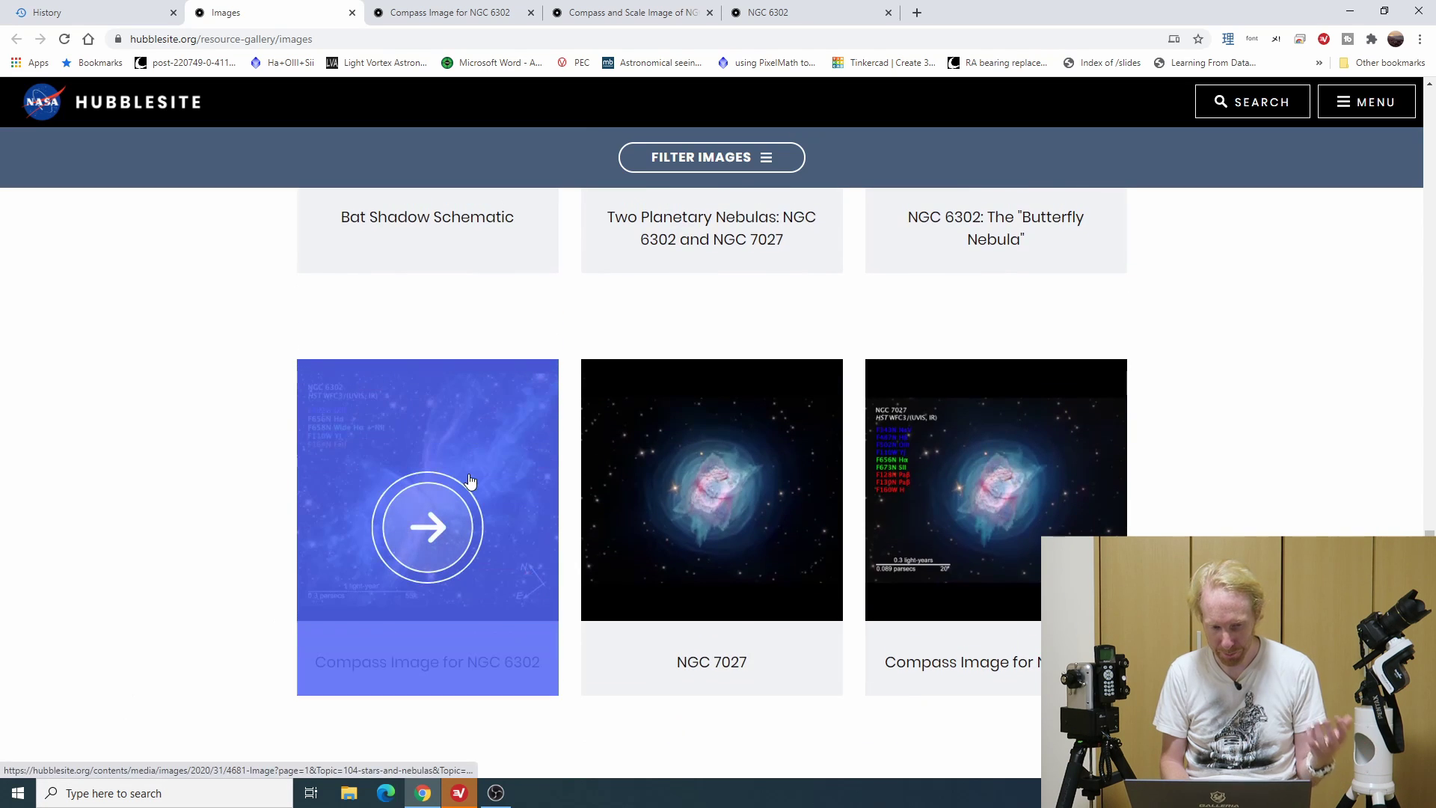
left_click(469, 477)
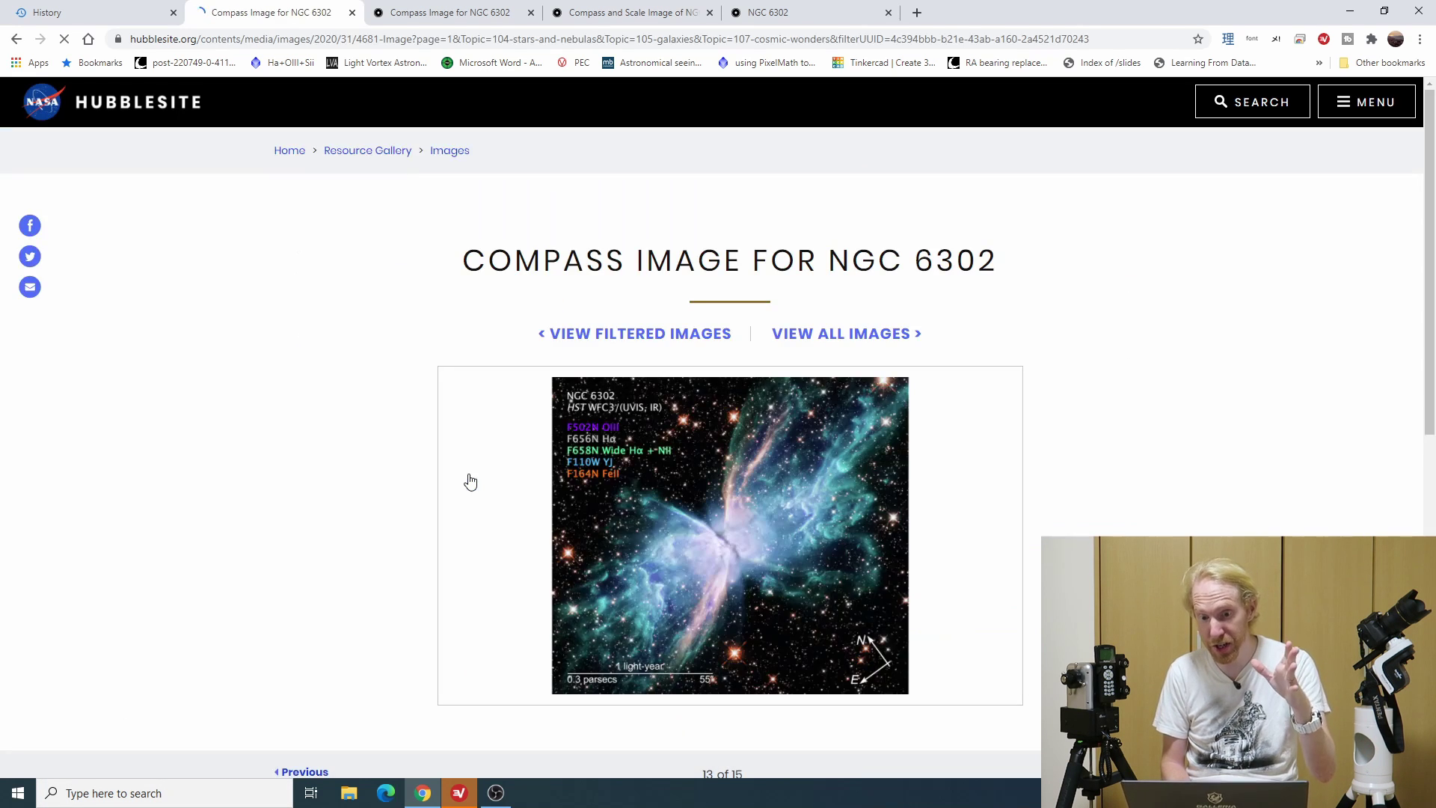
Scroll down the NGC 6302 compass image page to see its filter colour key
scroll(883, 413, "down", 1)
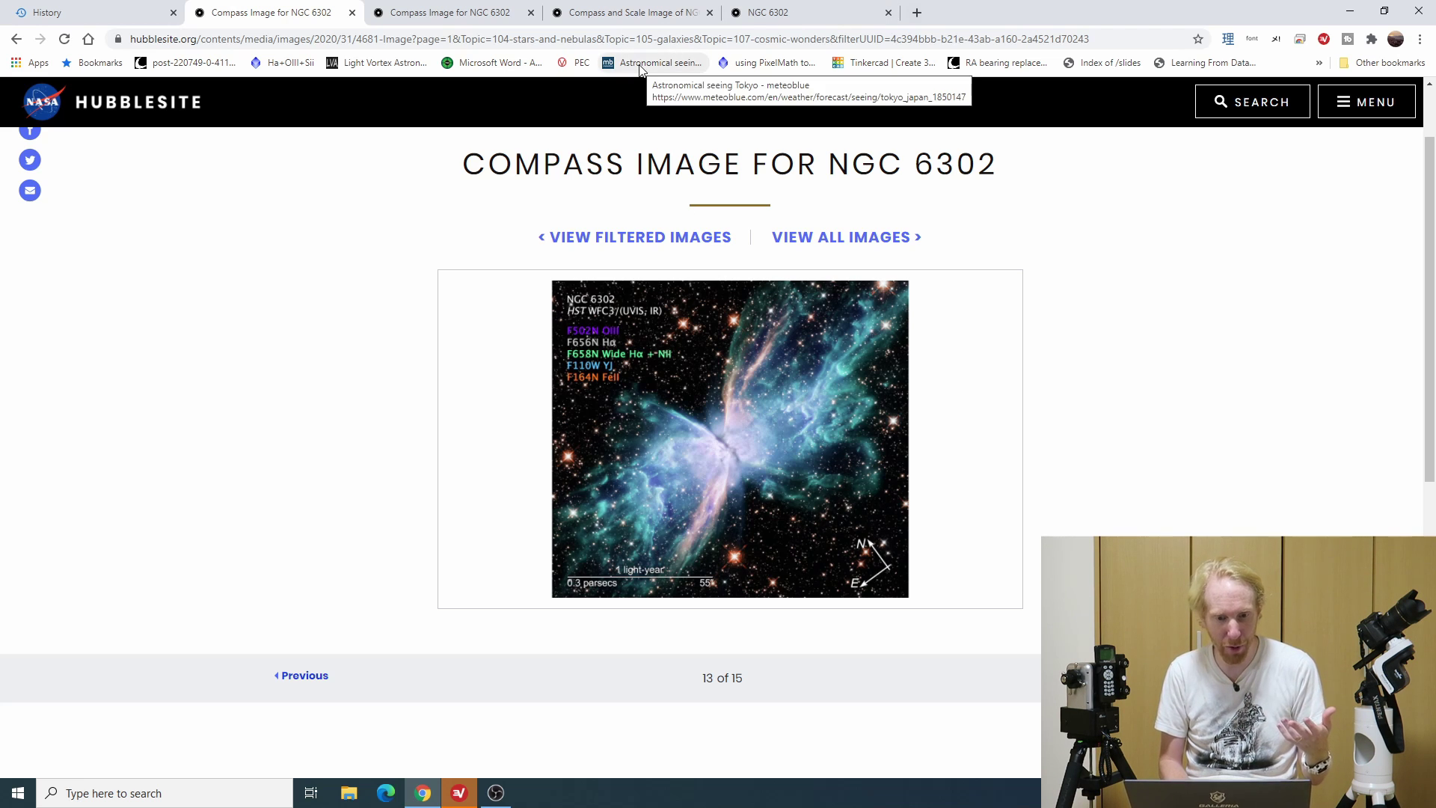
Study the NGC 5189 compass and scale image, its filter labels and caption
left_click(655, 14)
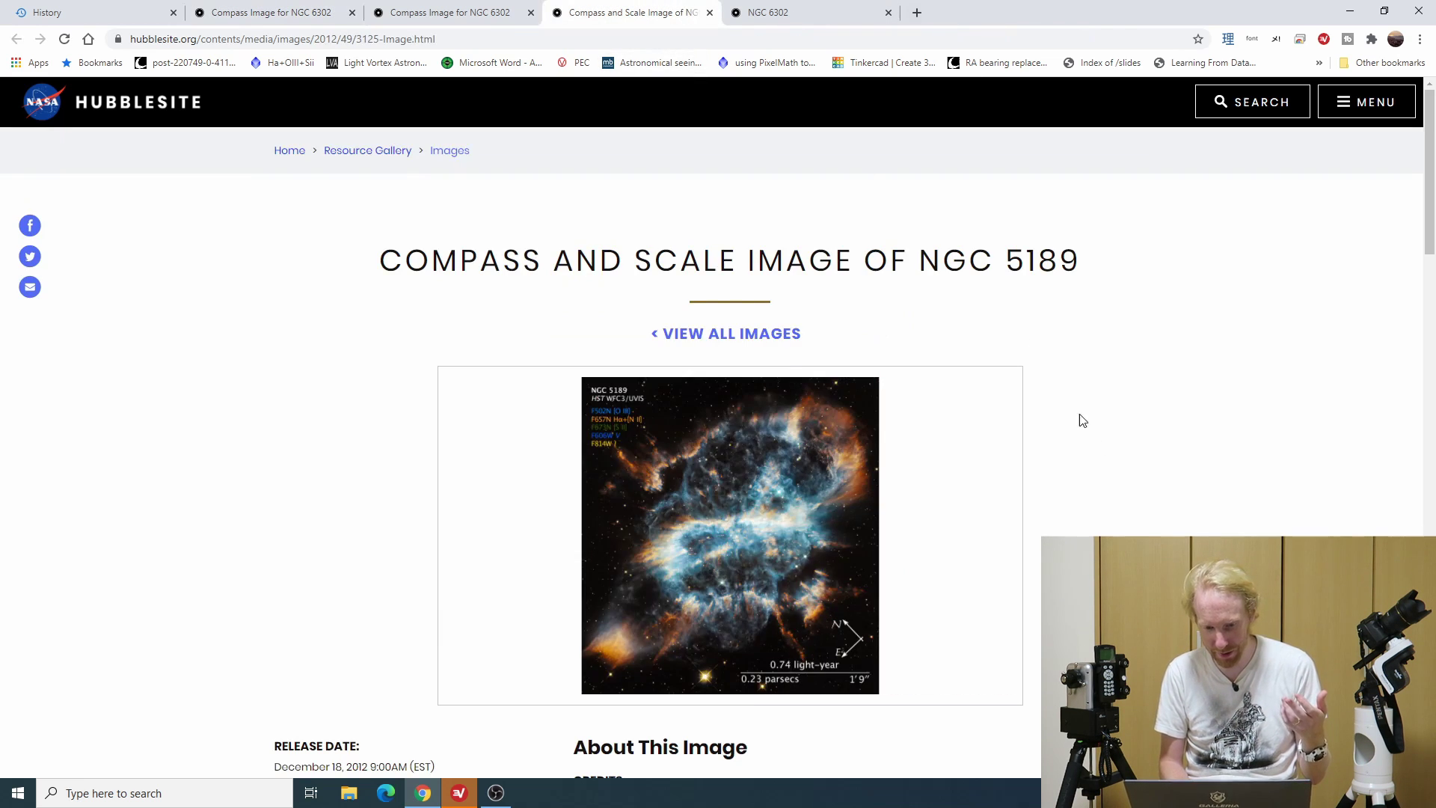
scroll(1099, 454, "down", 15)
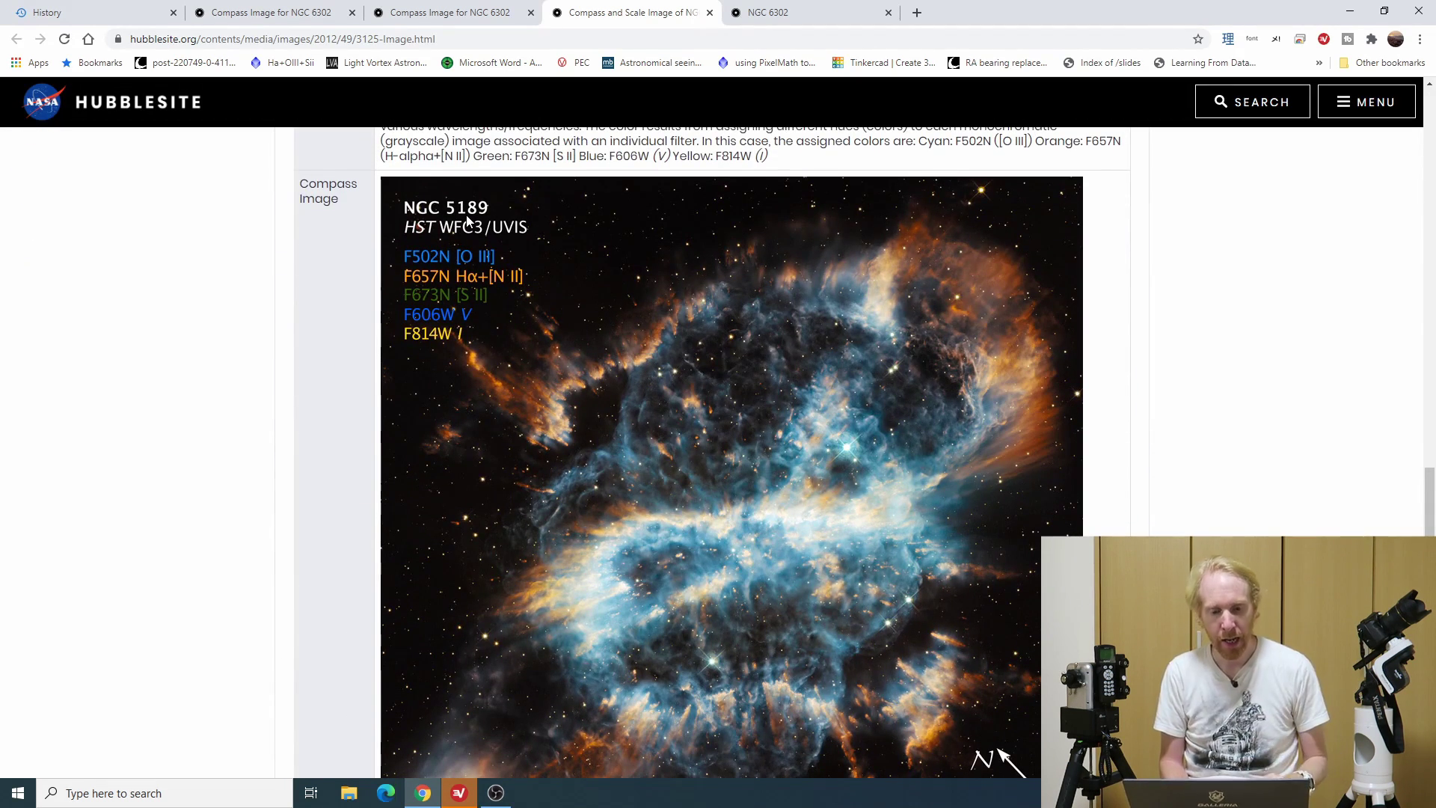
scroll(627, 312, "down", 2)
scroll(883, 398, "up", 2)
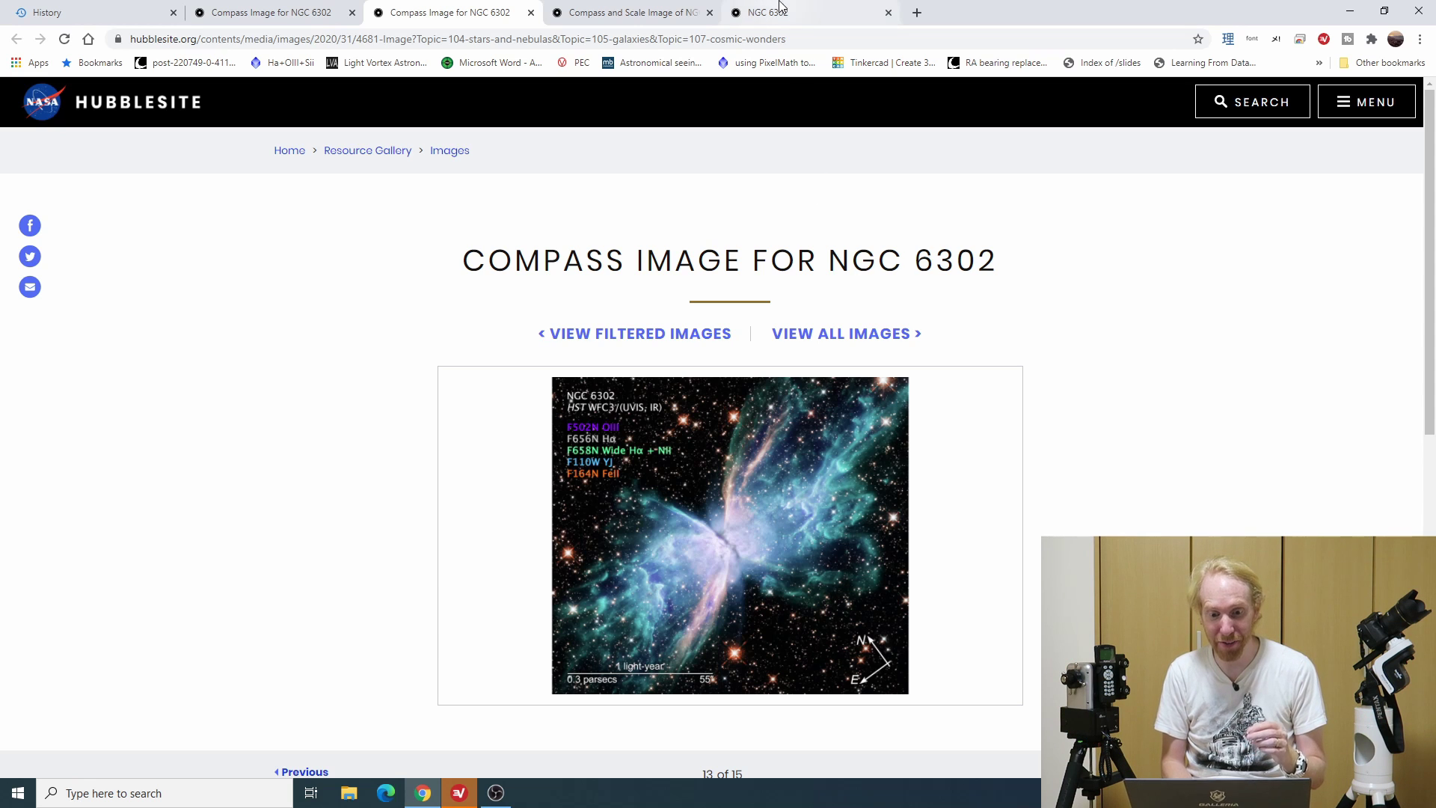
left_click(673, 10)
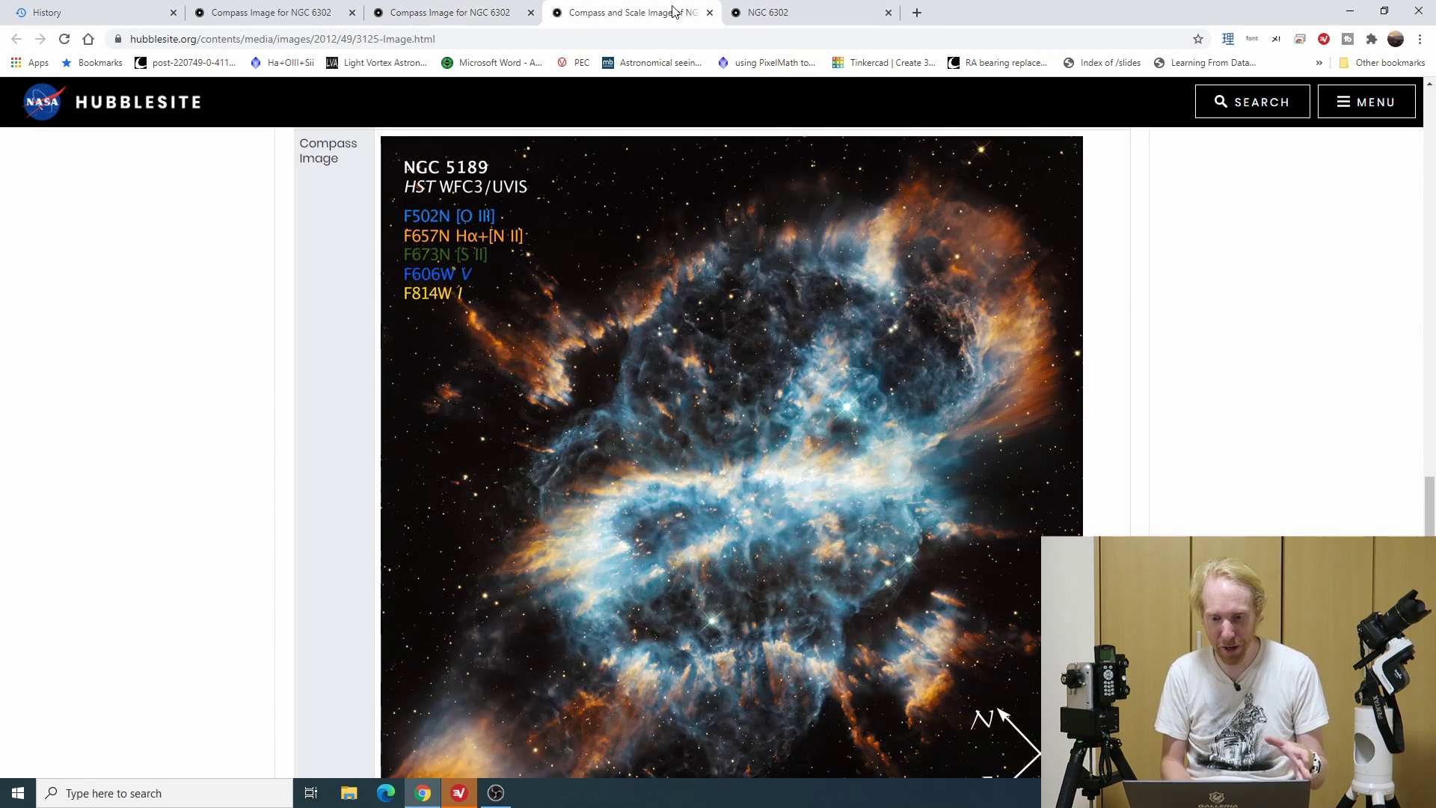
scroll(1035, 318, "down", 2)
scroll(1035, 319, "up", 1)
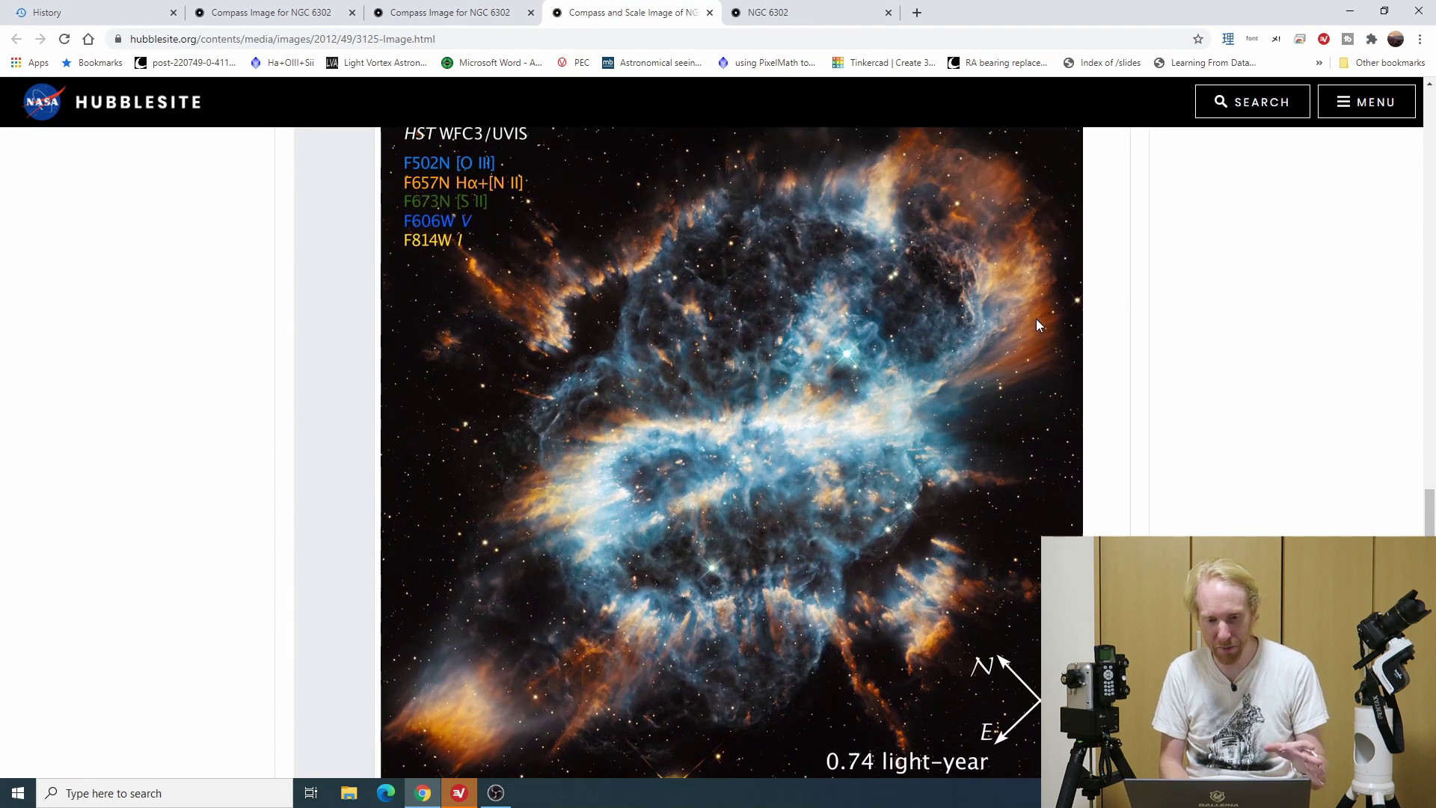
scroll(1035, 319, "up", 1)
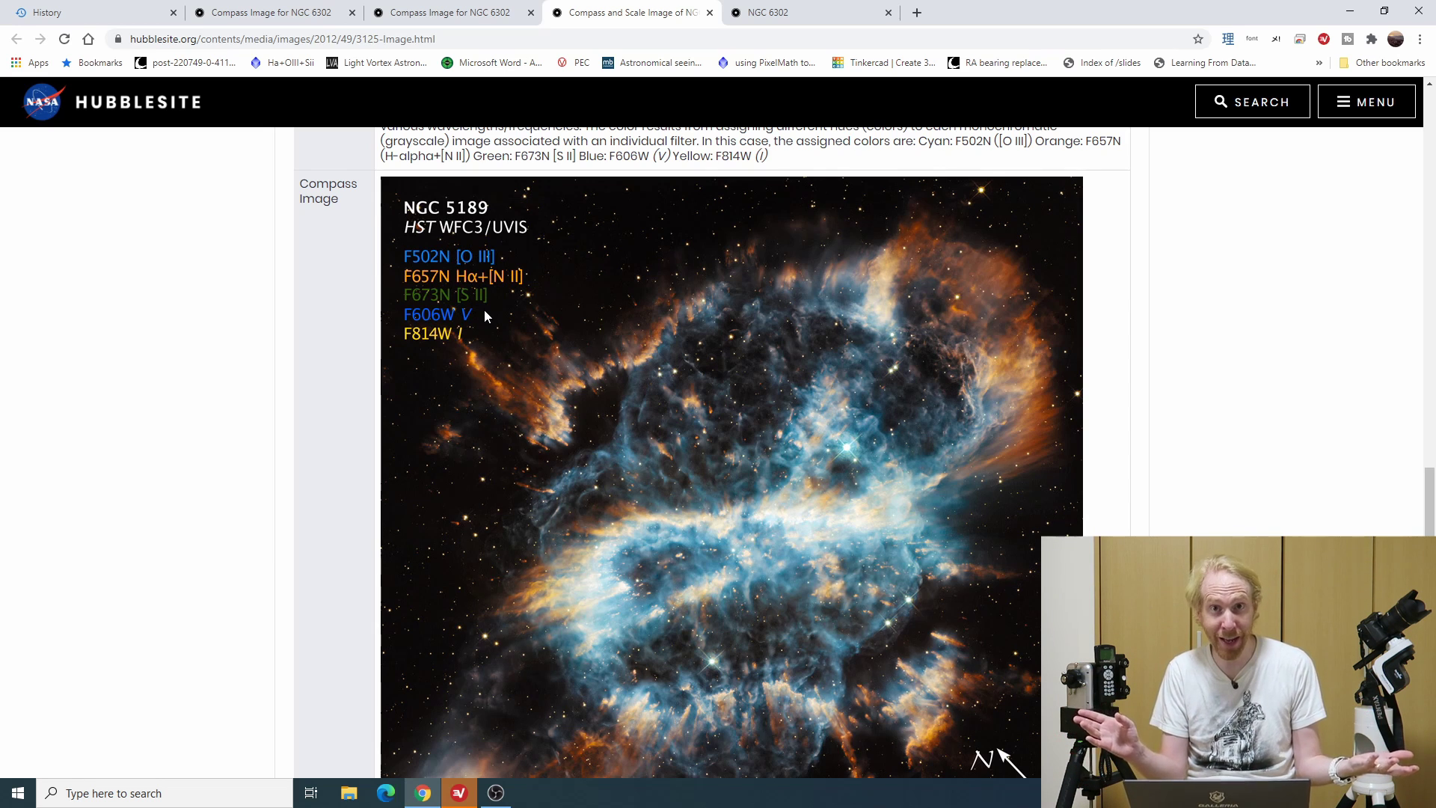
scroll(734, 482, "down", 2)
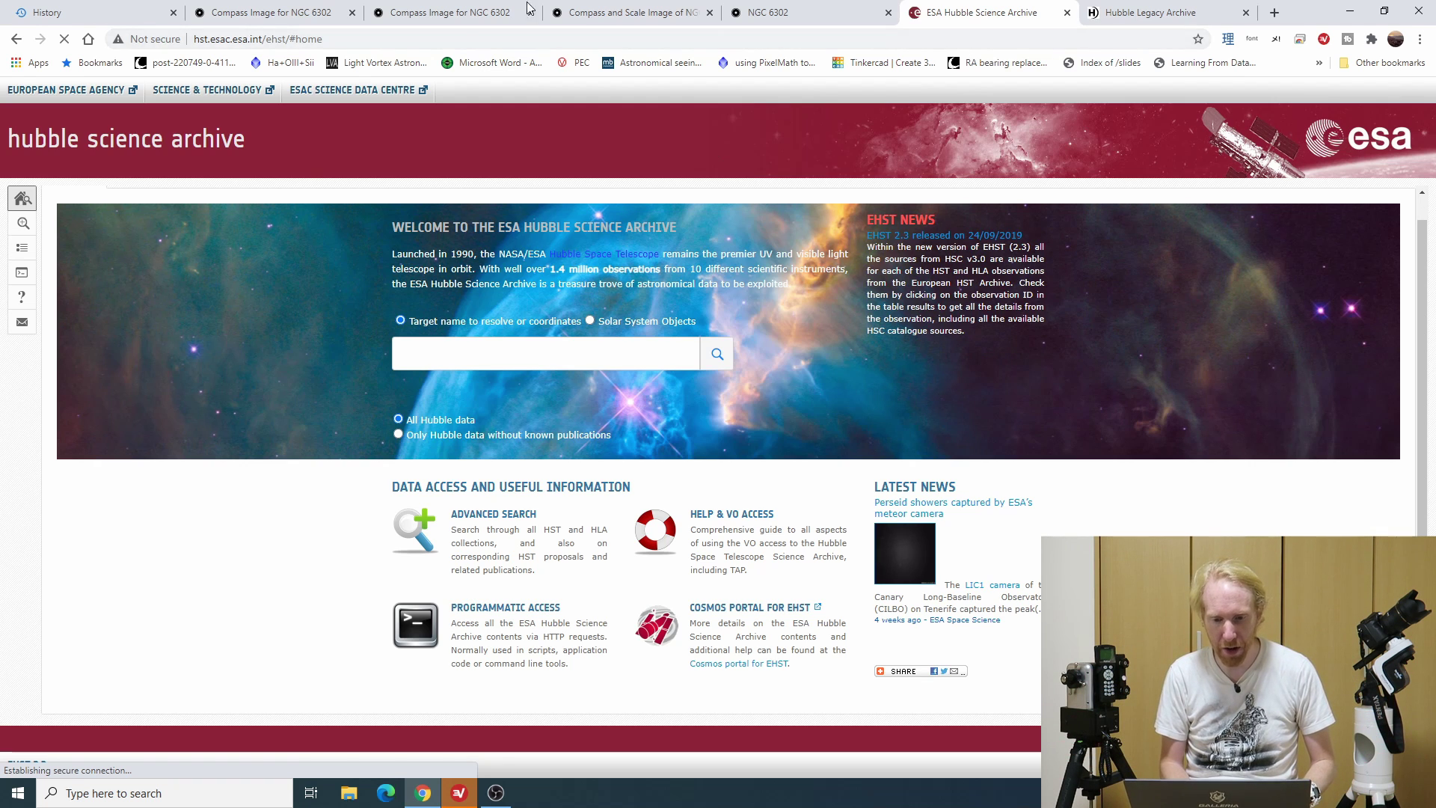
Search the ESA Hubble Science Archive for target NGC5189
left_click(658, 16)
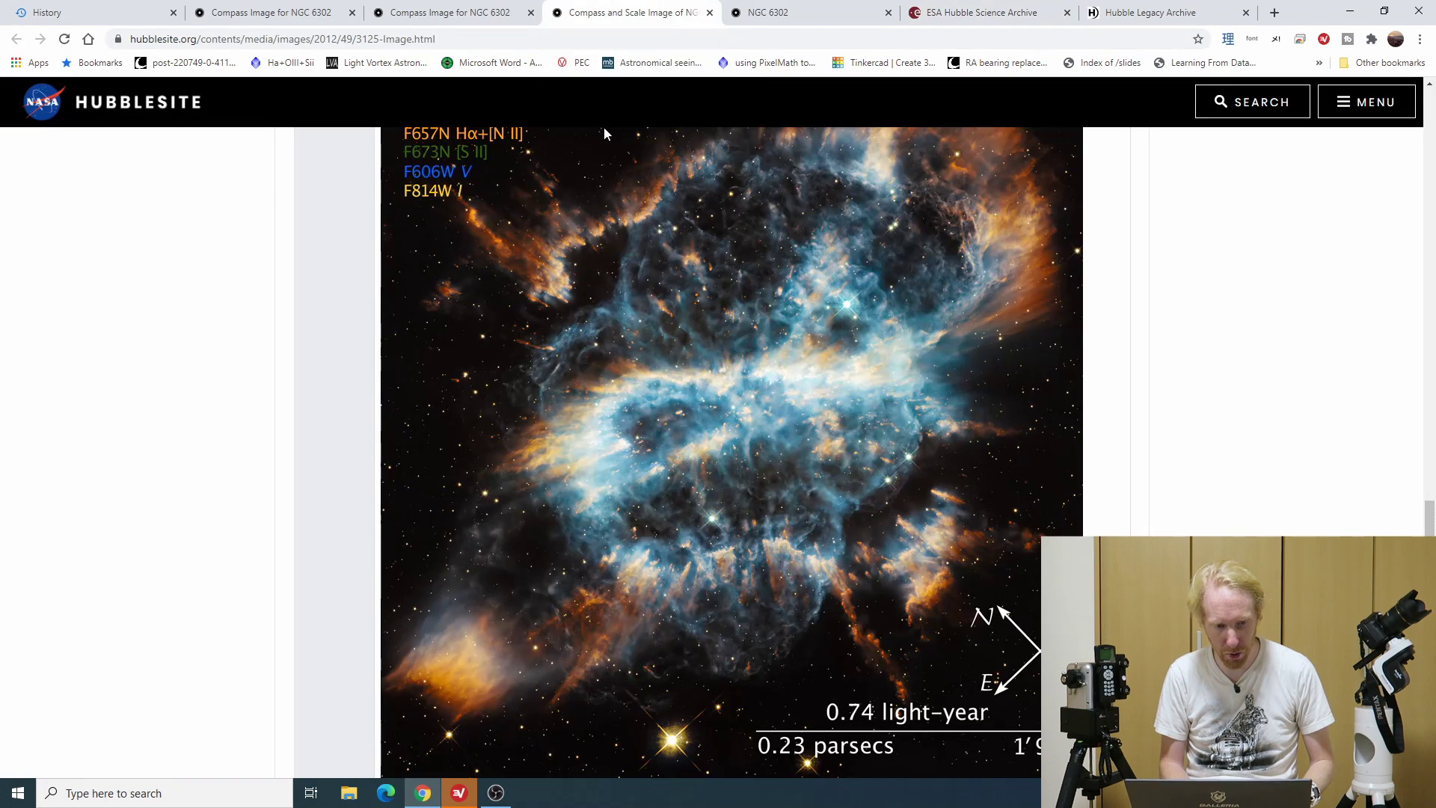
scroll(584, 308, "up", 5)
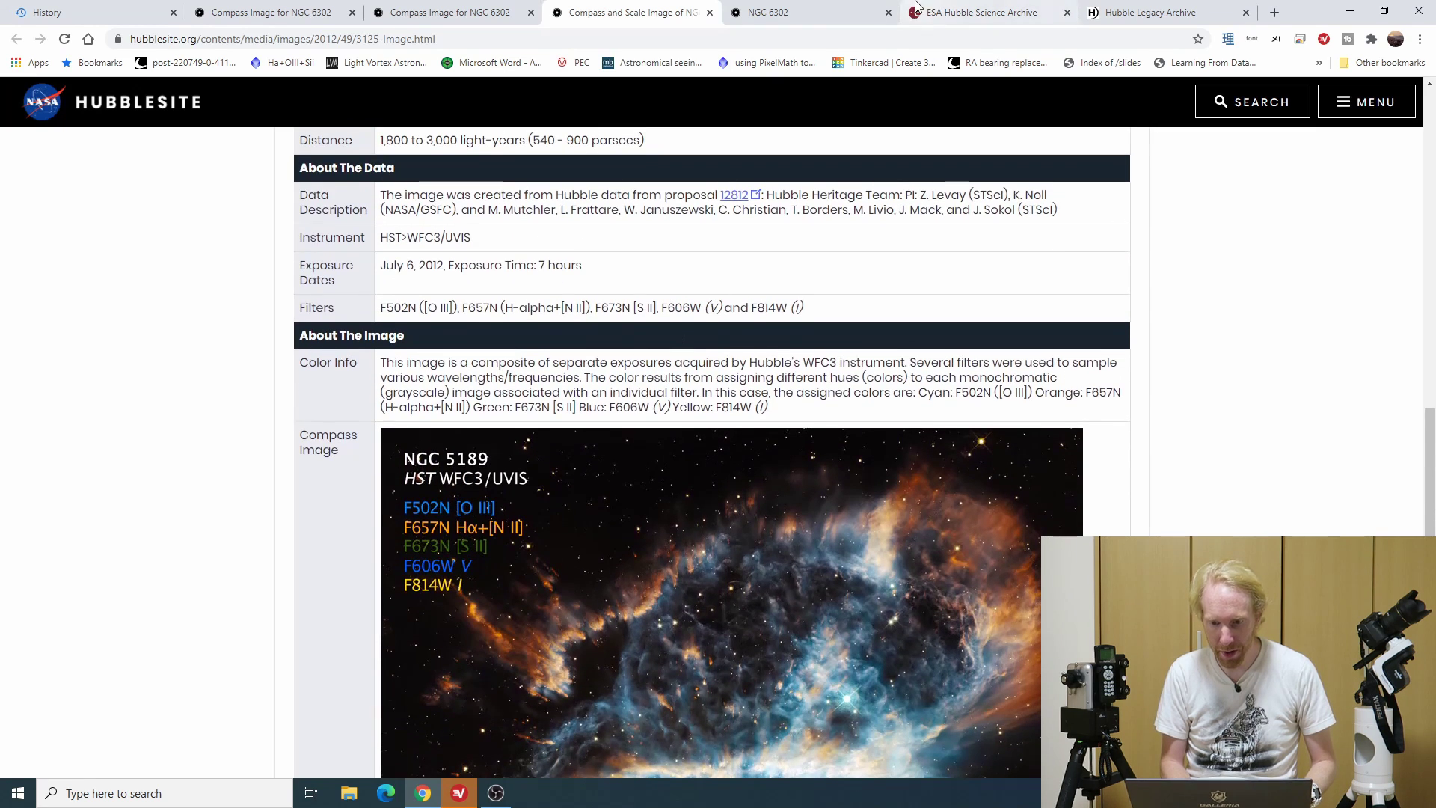
left_click(982, 13)
left_click(448, 353)
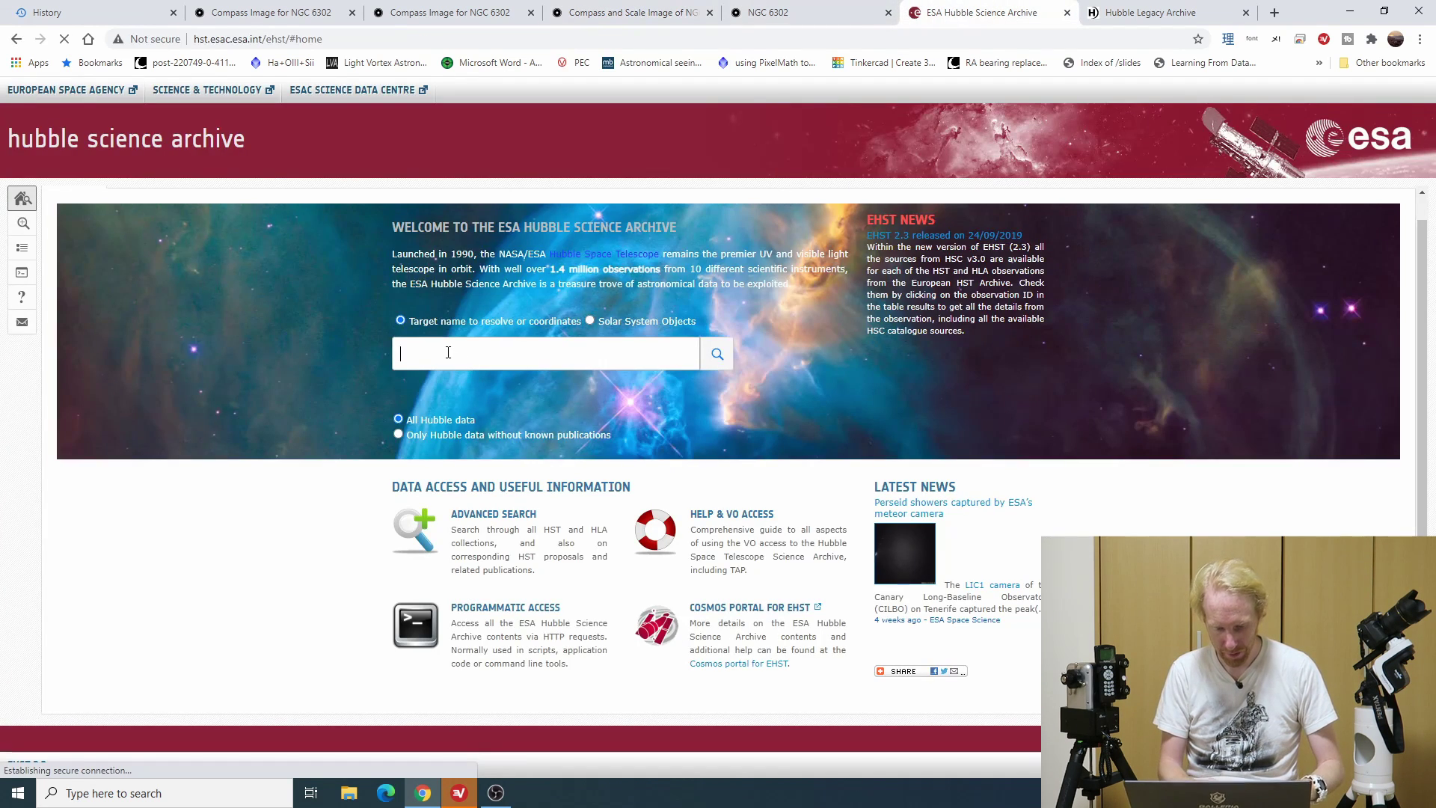
type("NGC5")
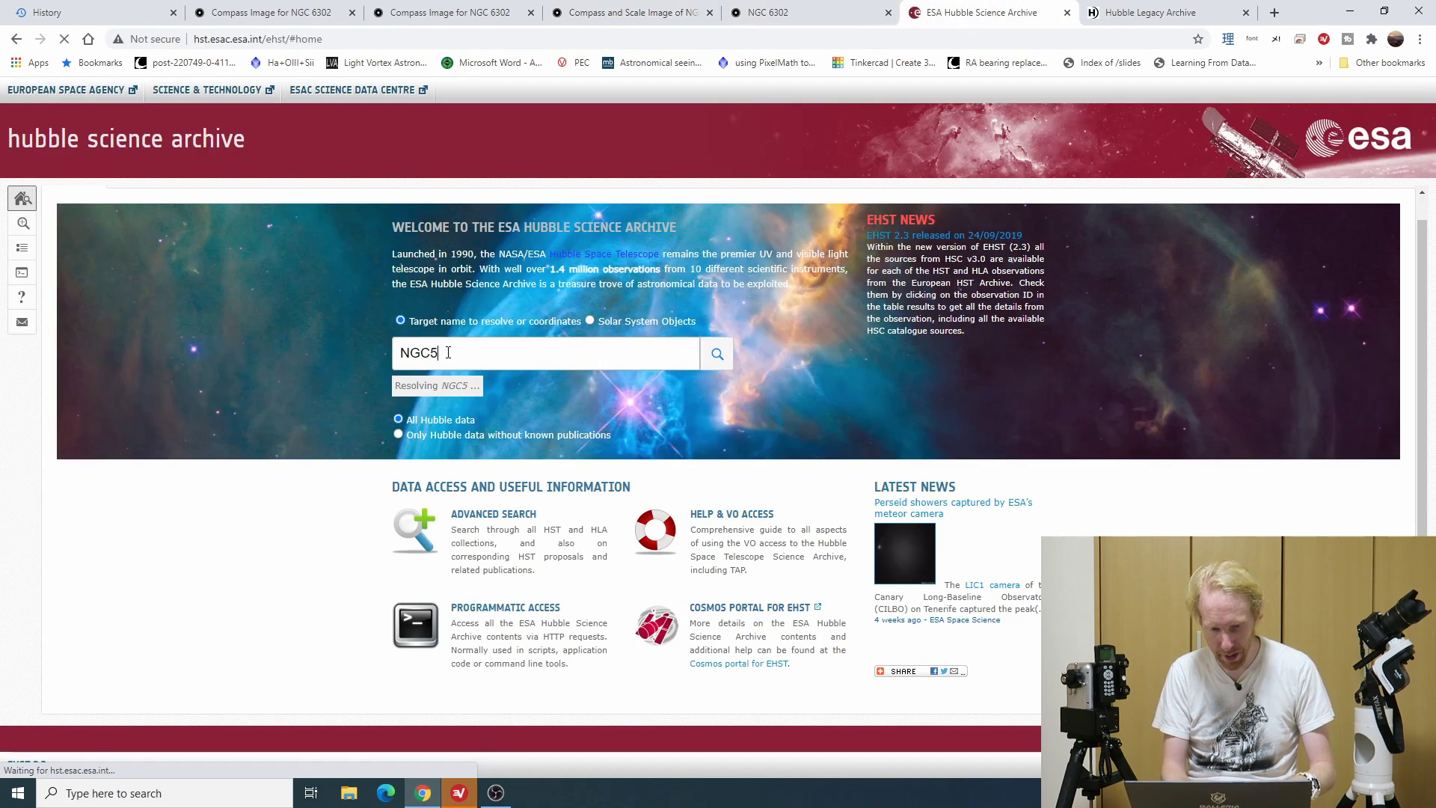
type("189")
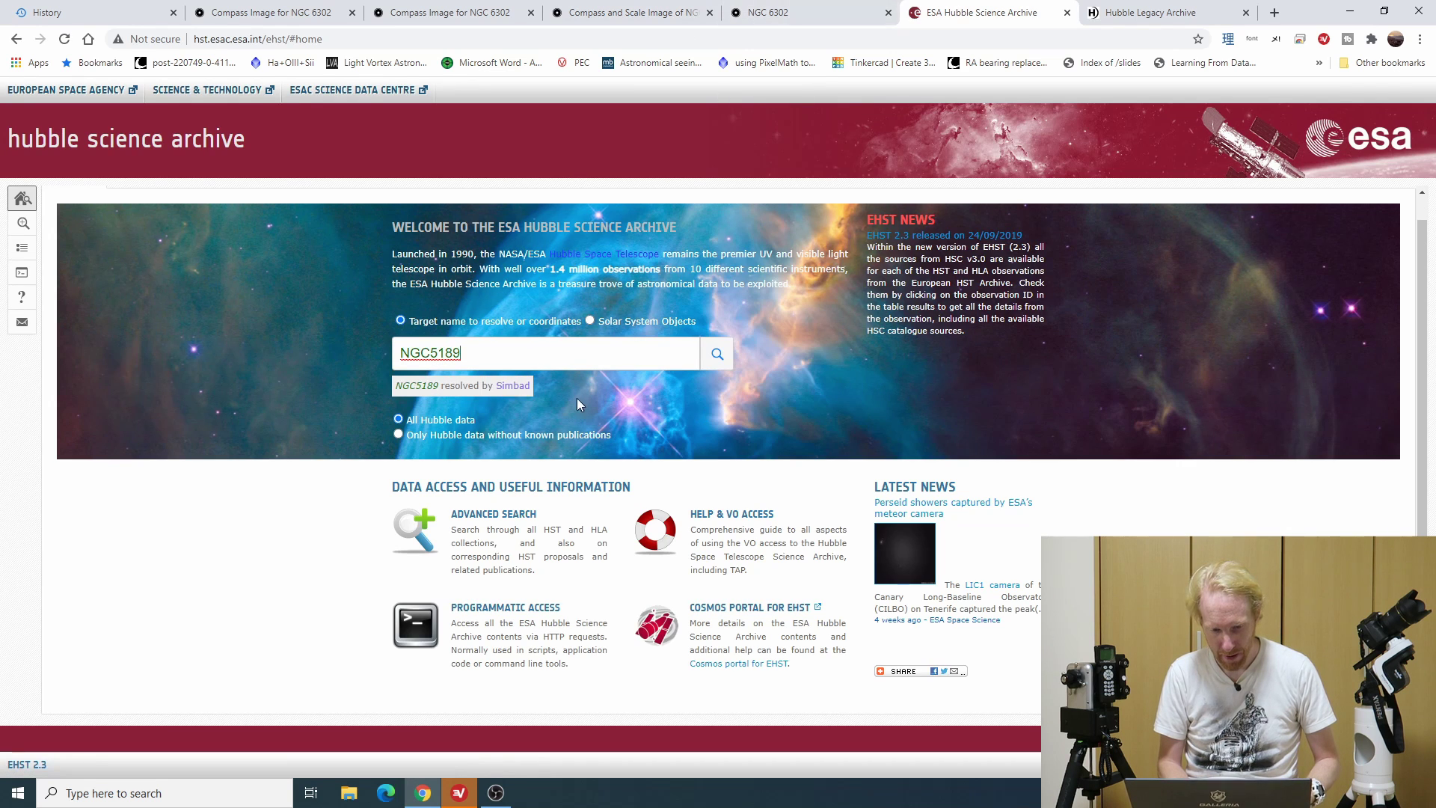
left_click(716, 353)
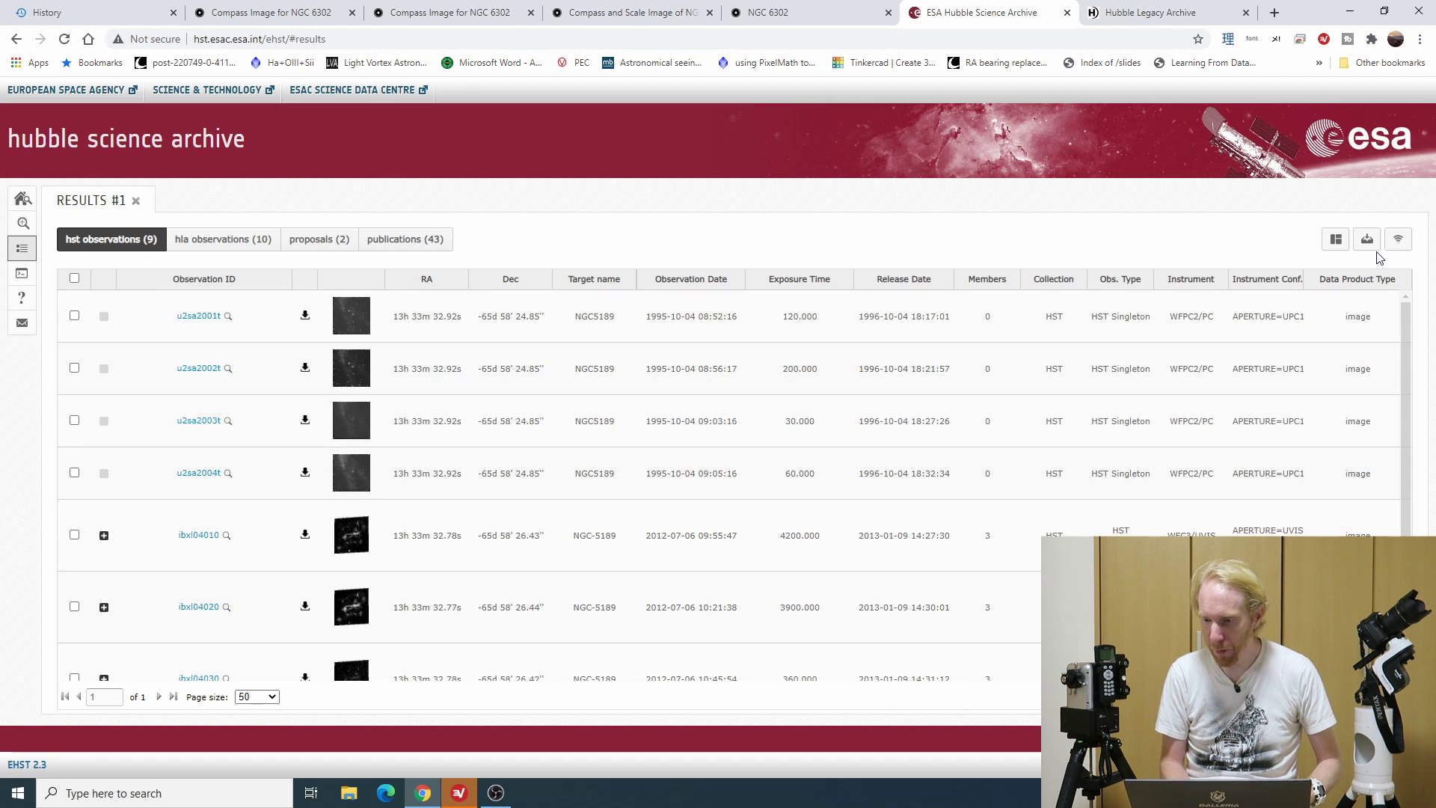
Add the Filter column to the NGC5189 results table and zoom the page out
left_click(1337, 241)
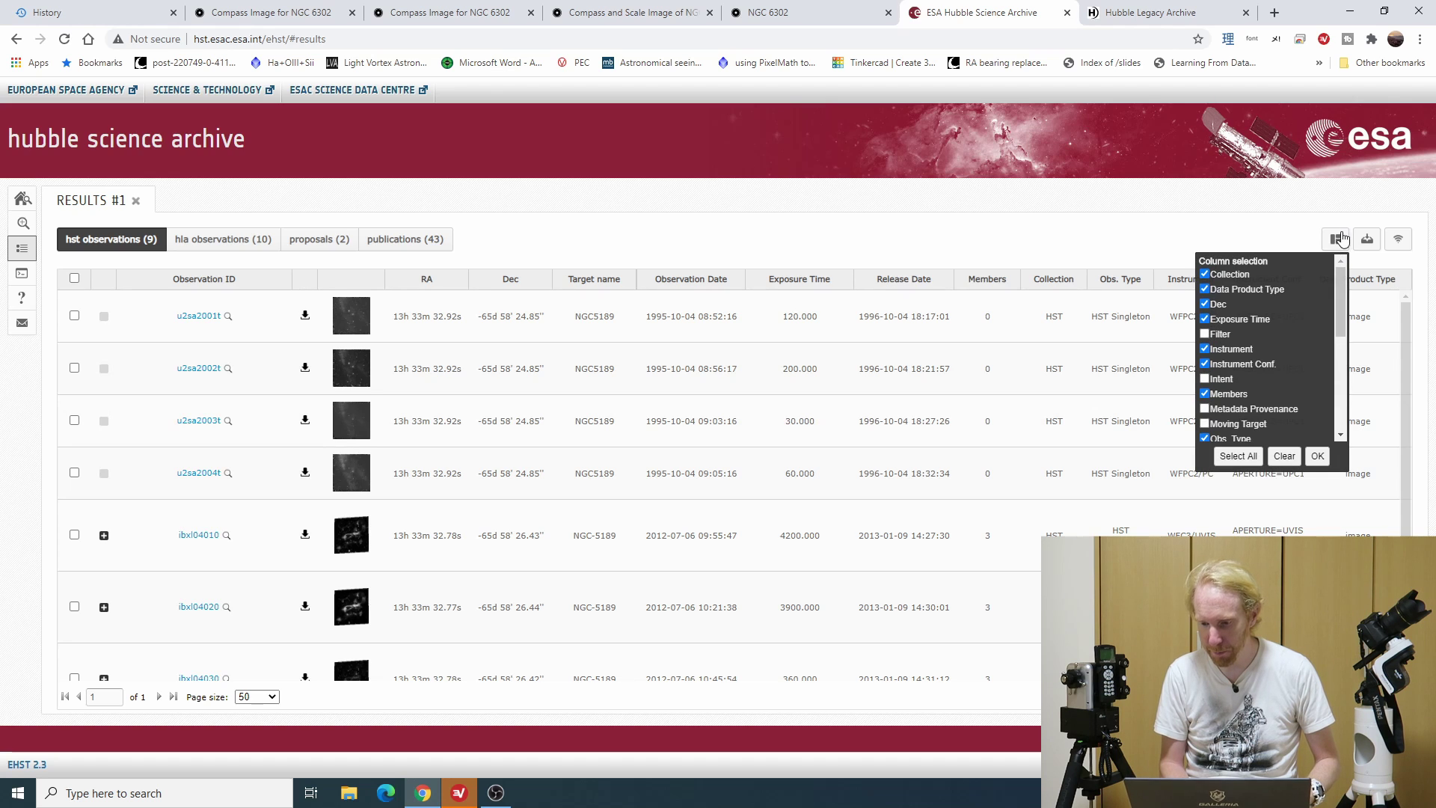
left_click(1204, 334)
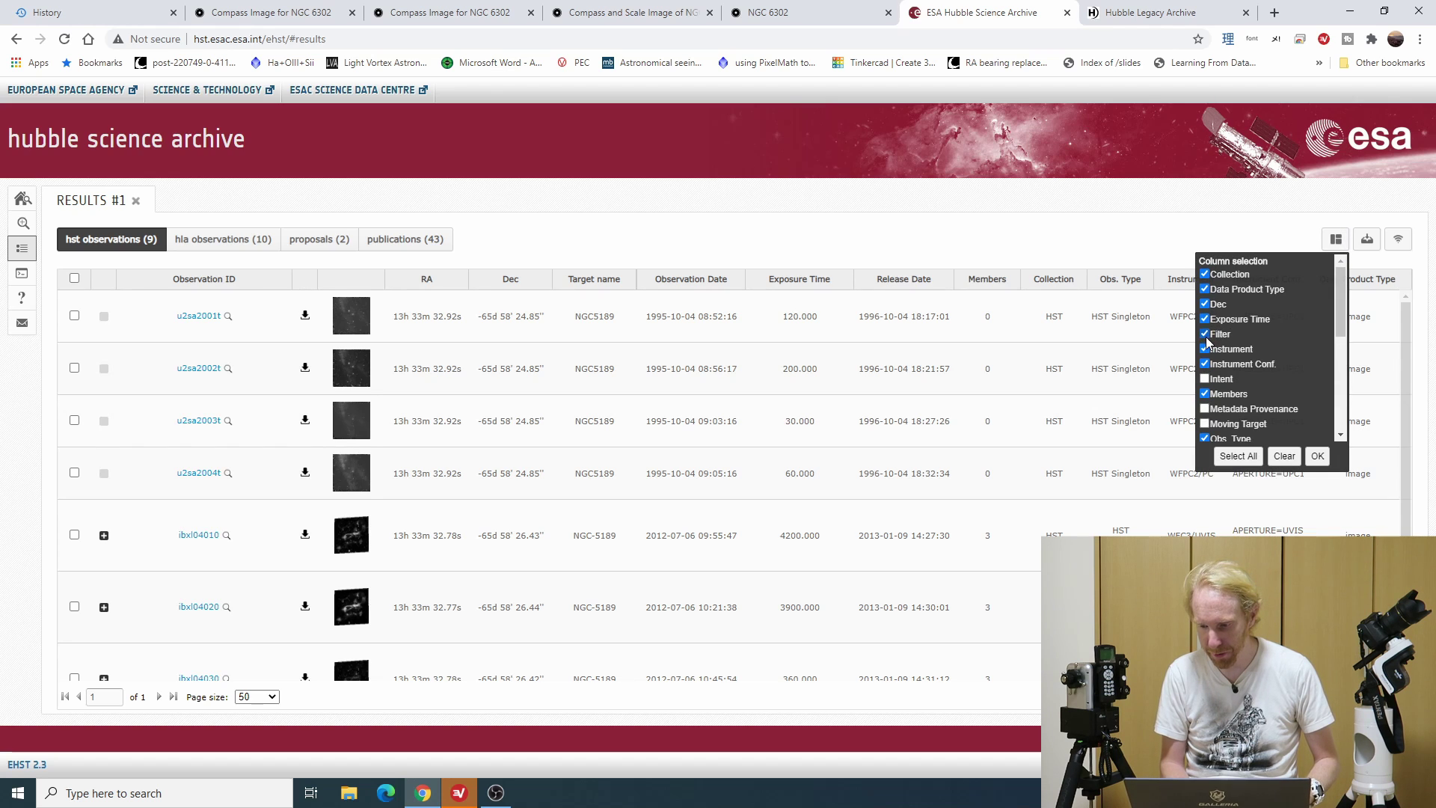
left_click(1316, 456)
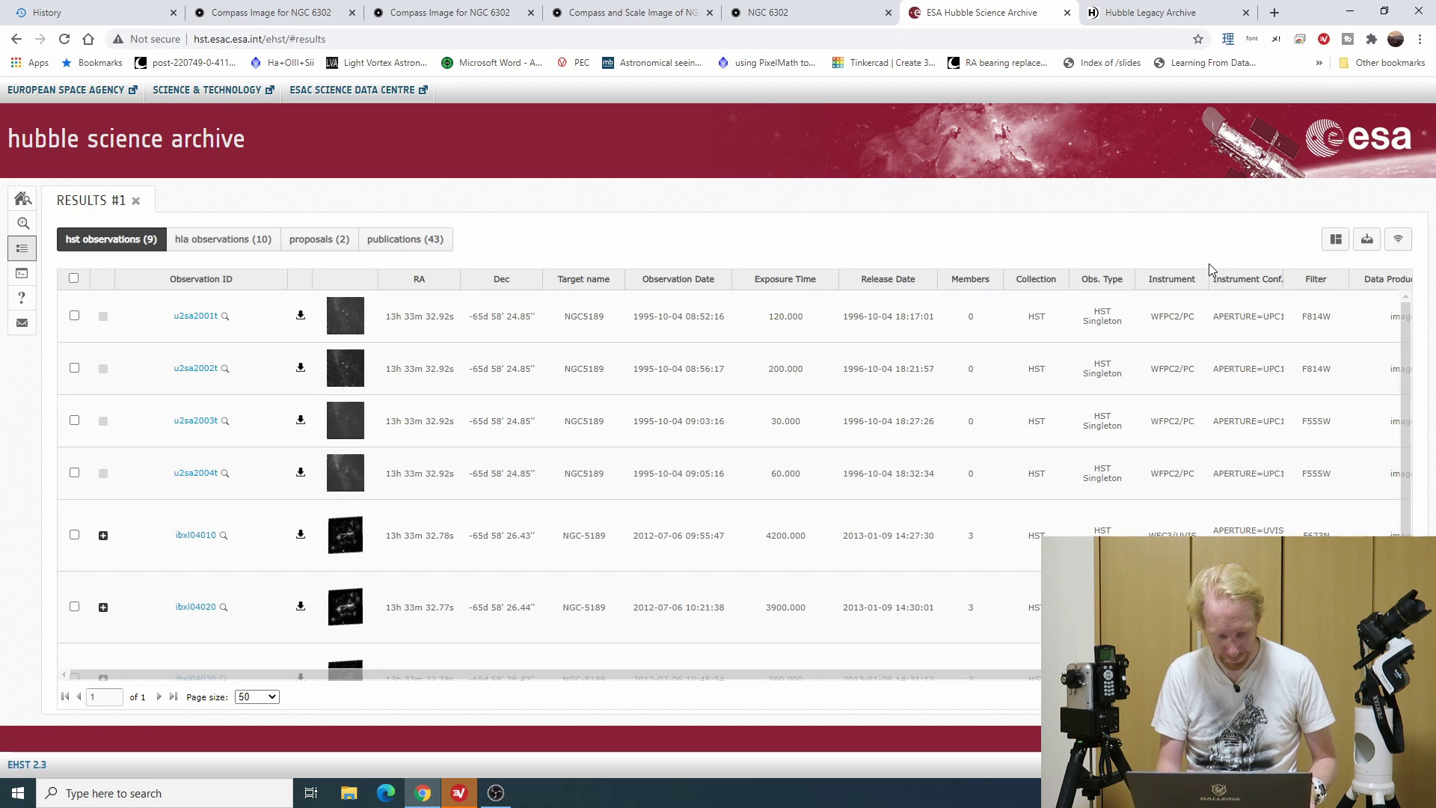
key("ctrl+minus")
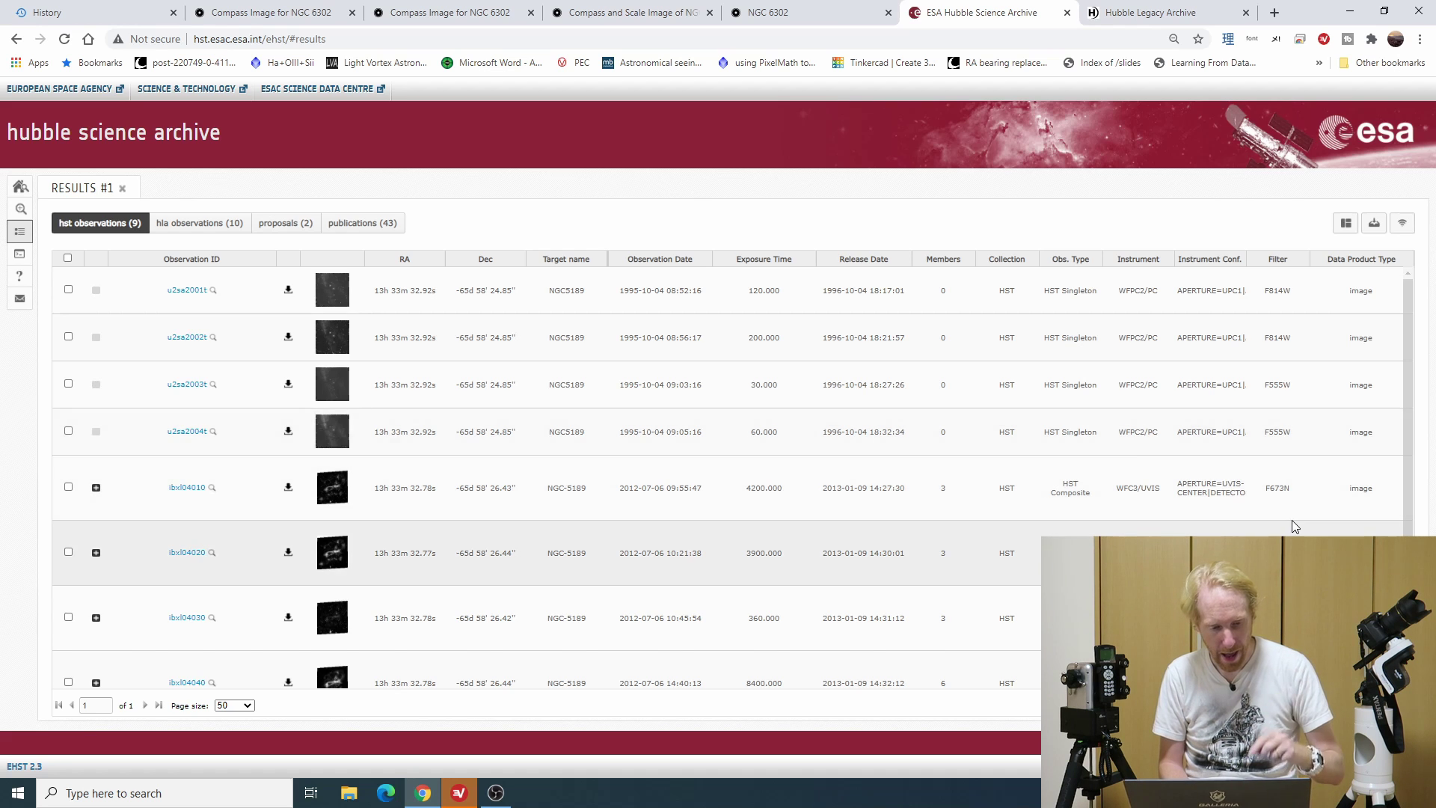
Preview the postcards of the u2sa2002t, u2sa2001t and u2sa2004t observations
scroll(763, 429, "down", 1)
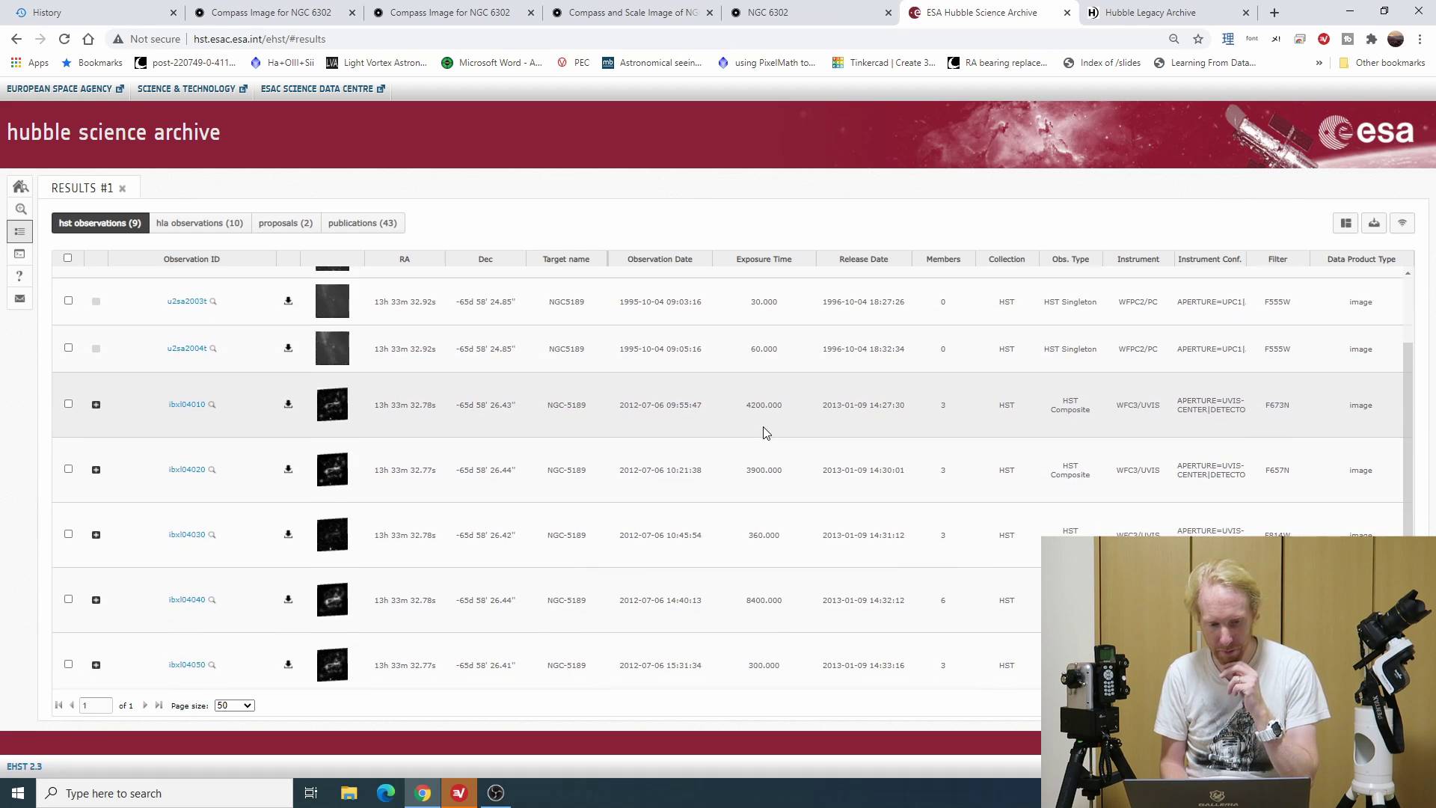
scroll(658, 432, "up", 1)
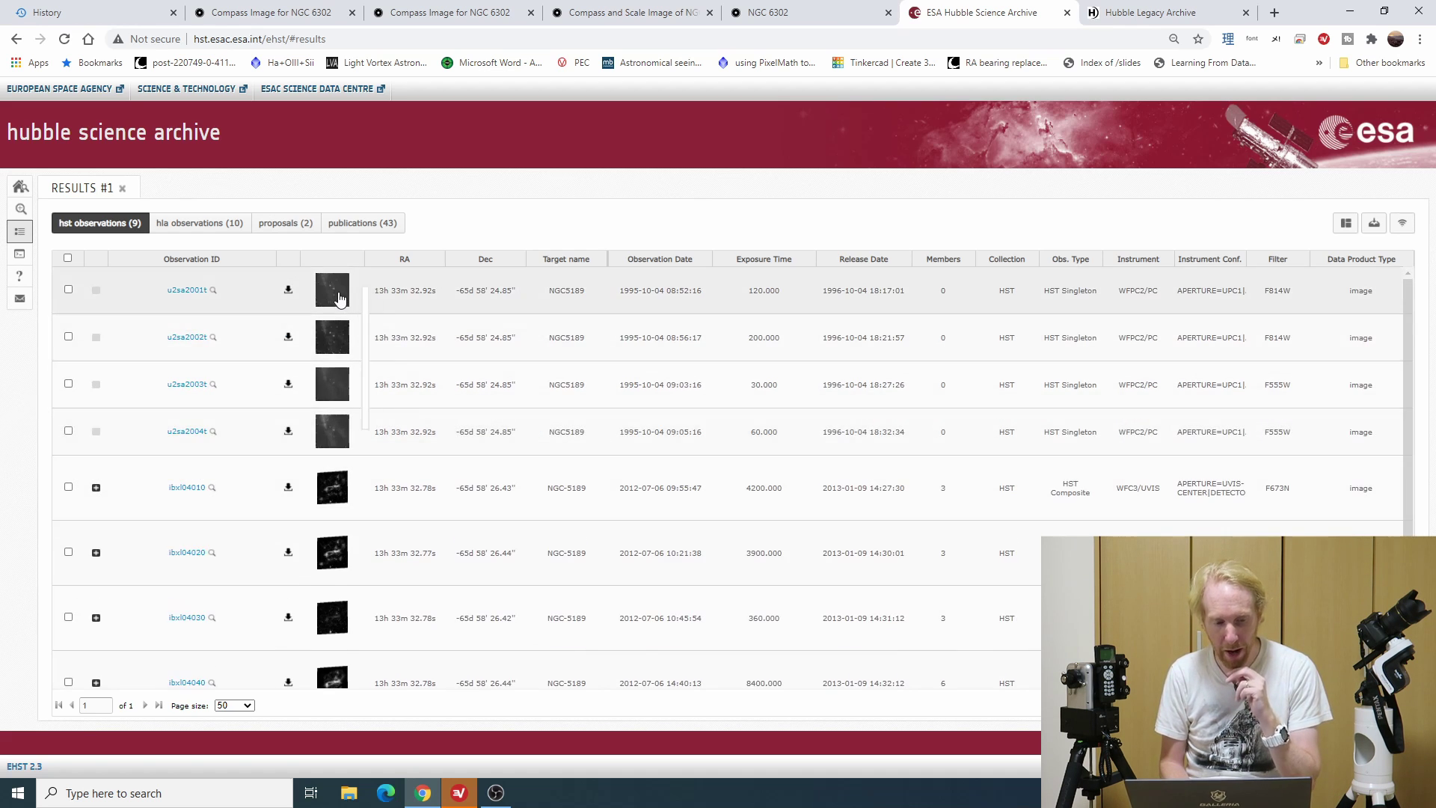
mouse_move(338, 299)
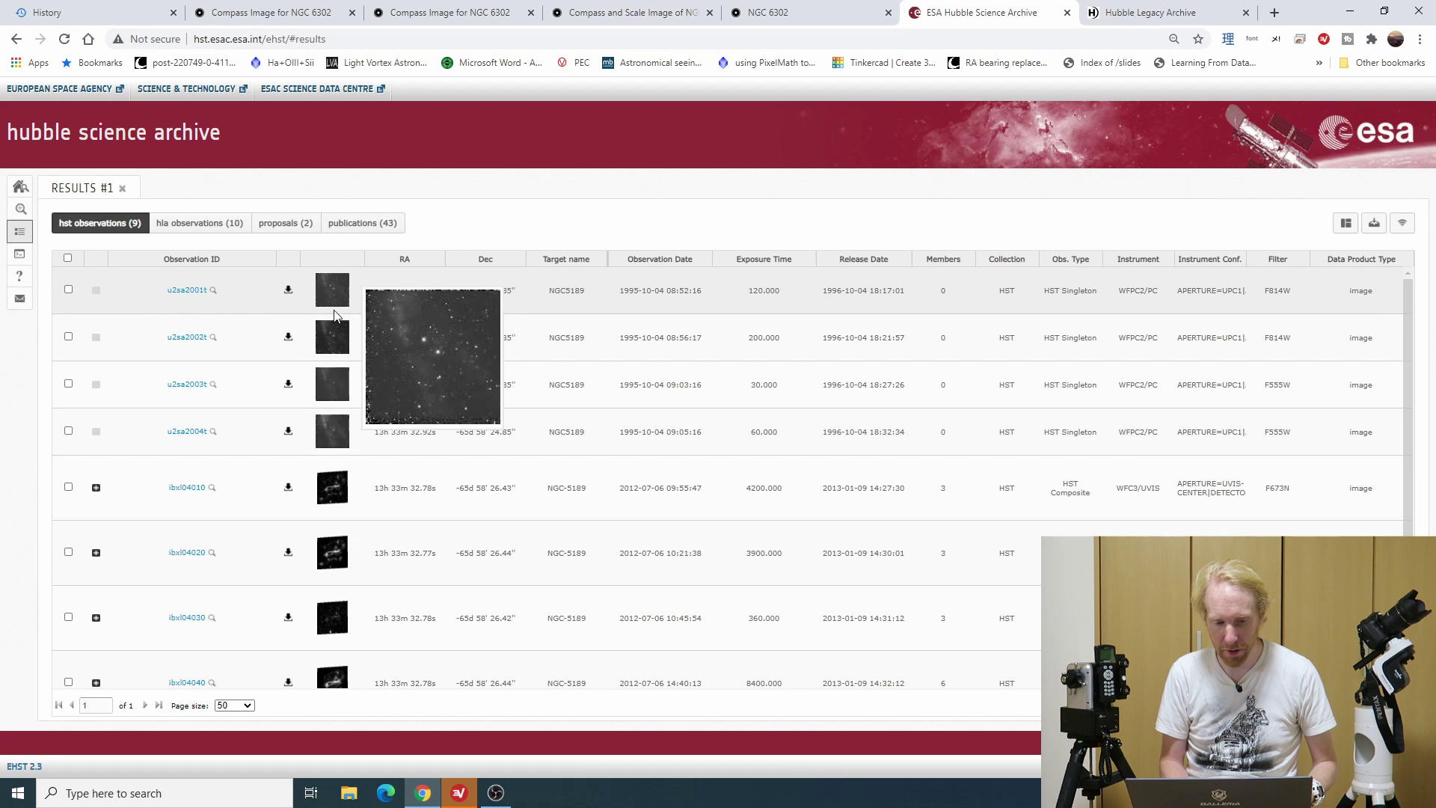
mouse_move(332, 345)
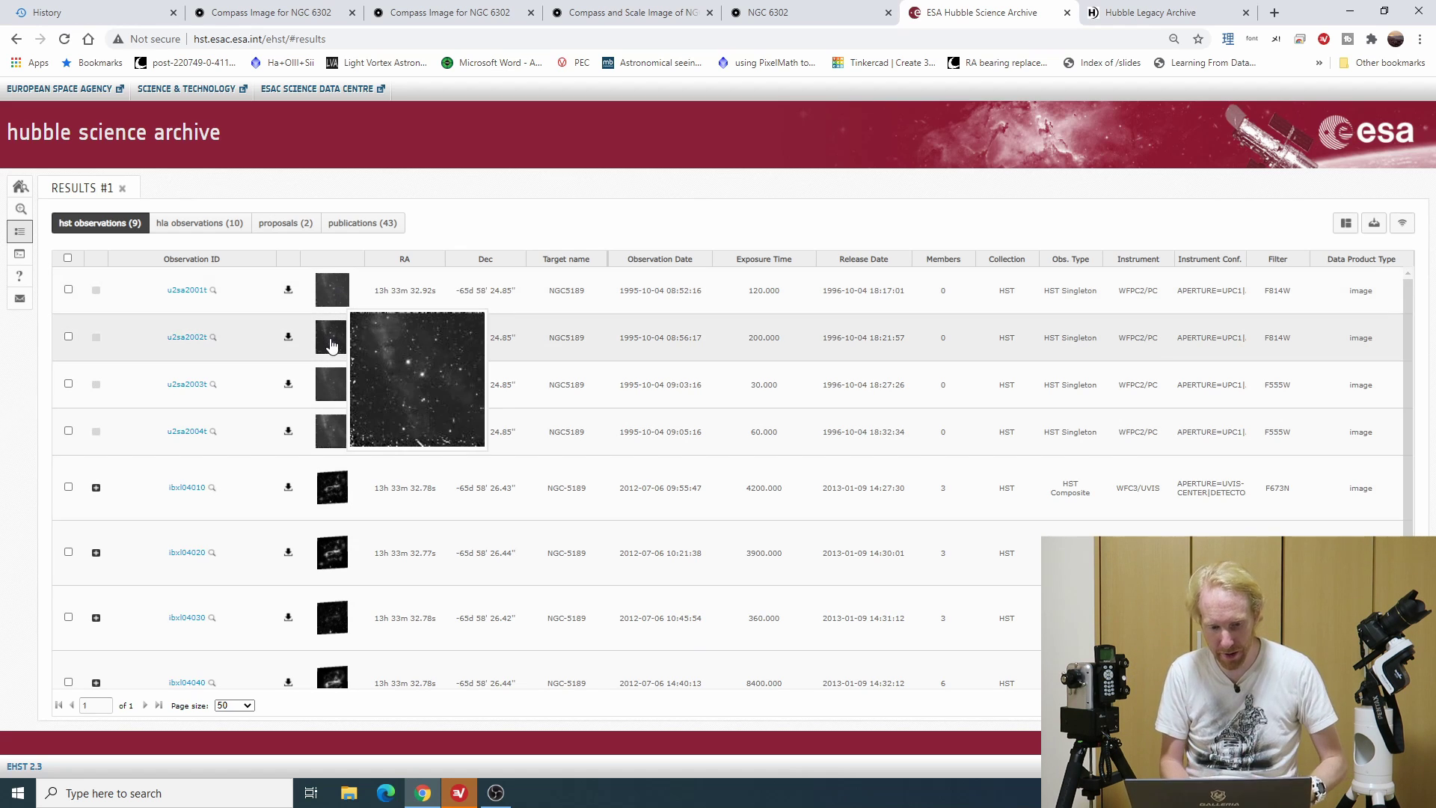
left_click(332, 345)
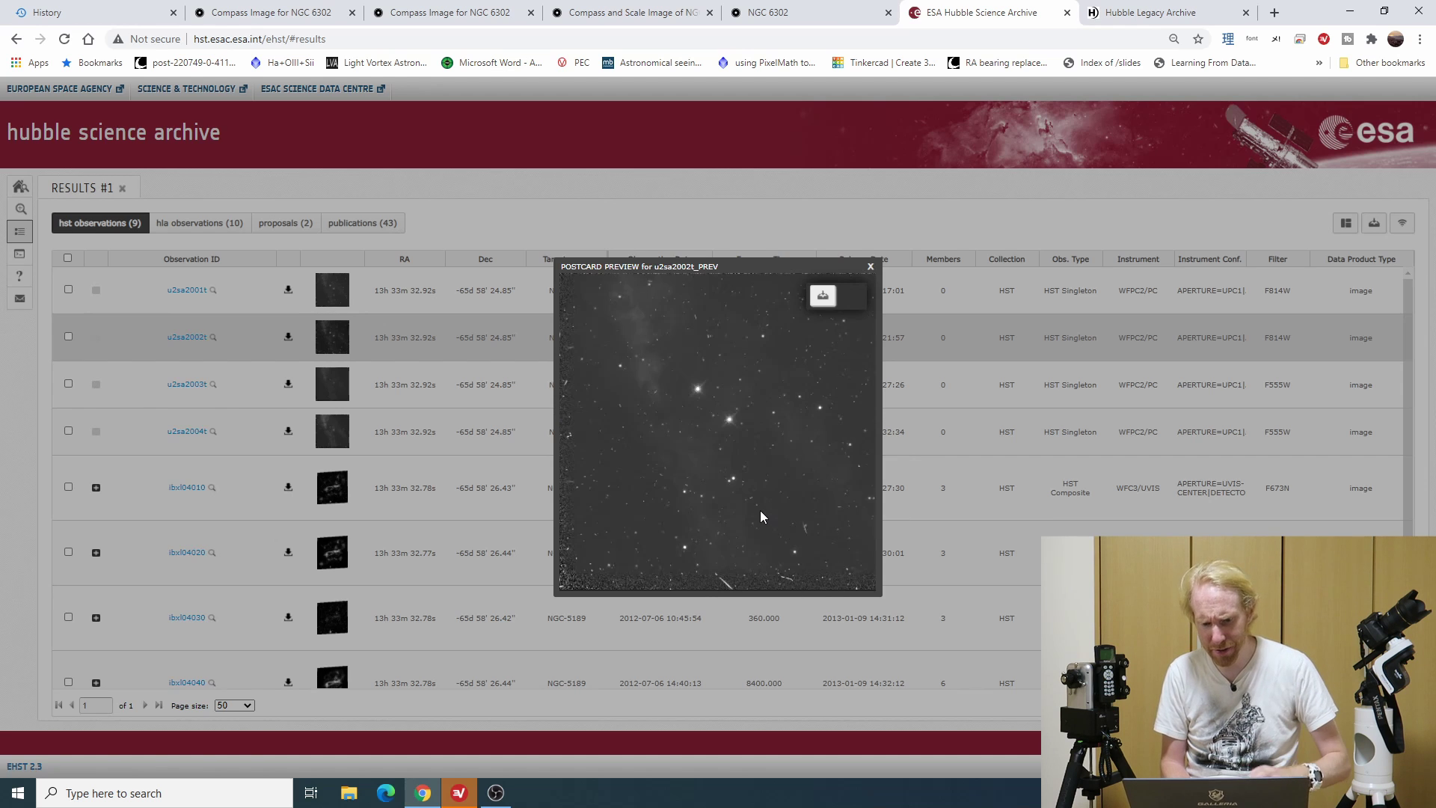
left_click(870, 267)
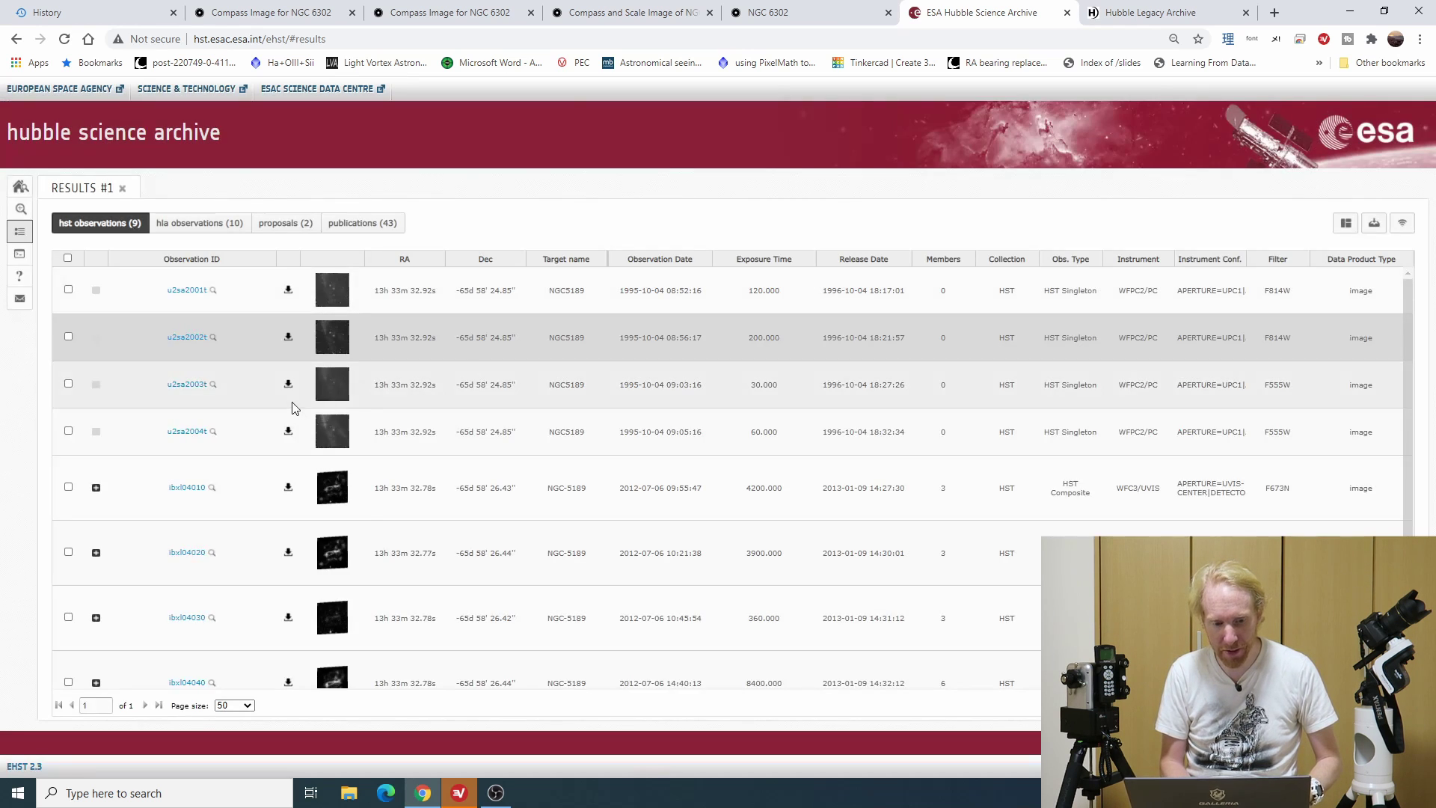
left_click(326, 302)
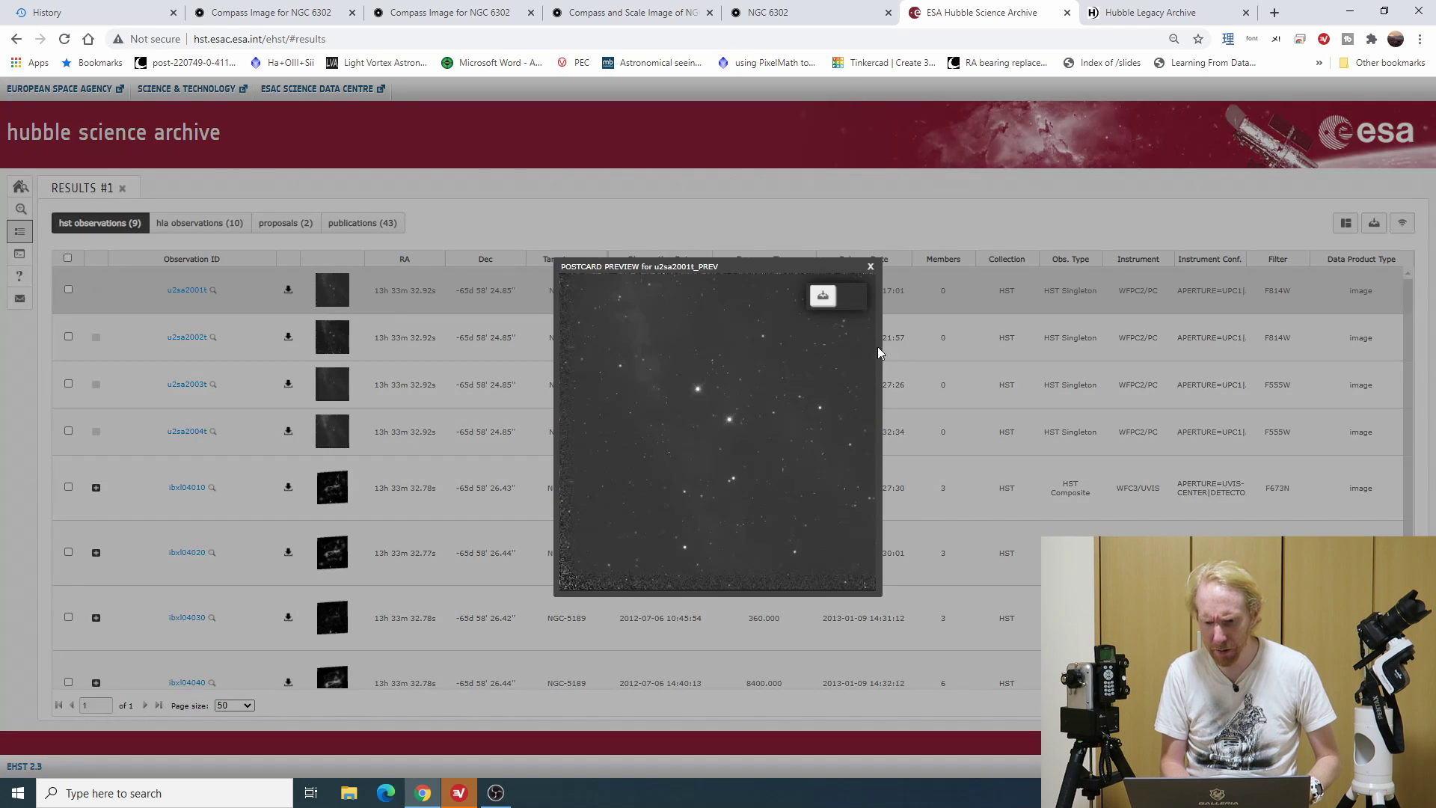
left_click(870, 267)
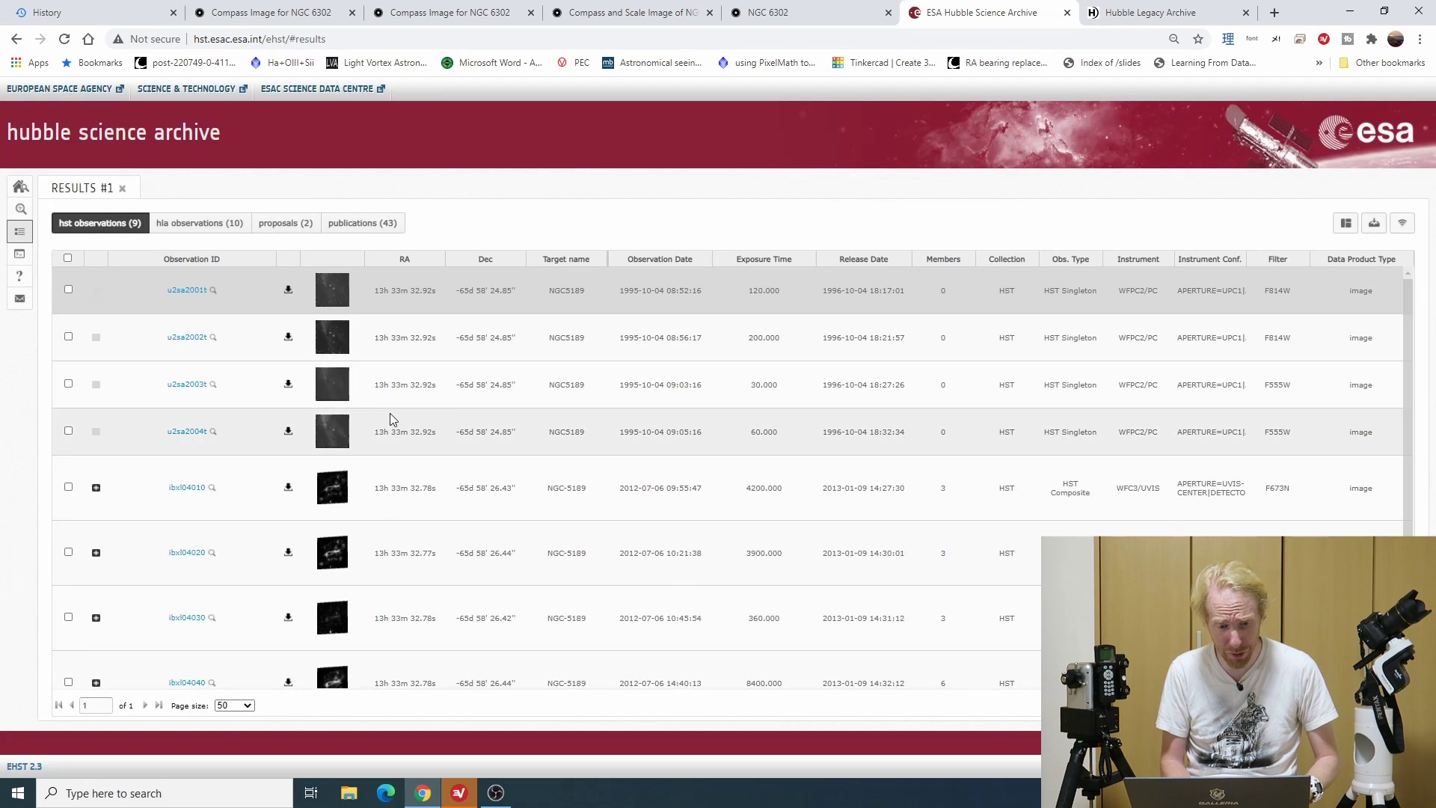
left_click(342, 440)
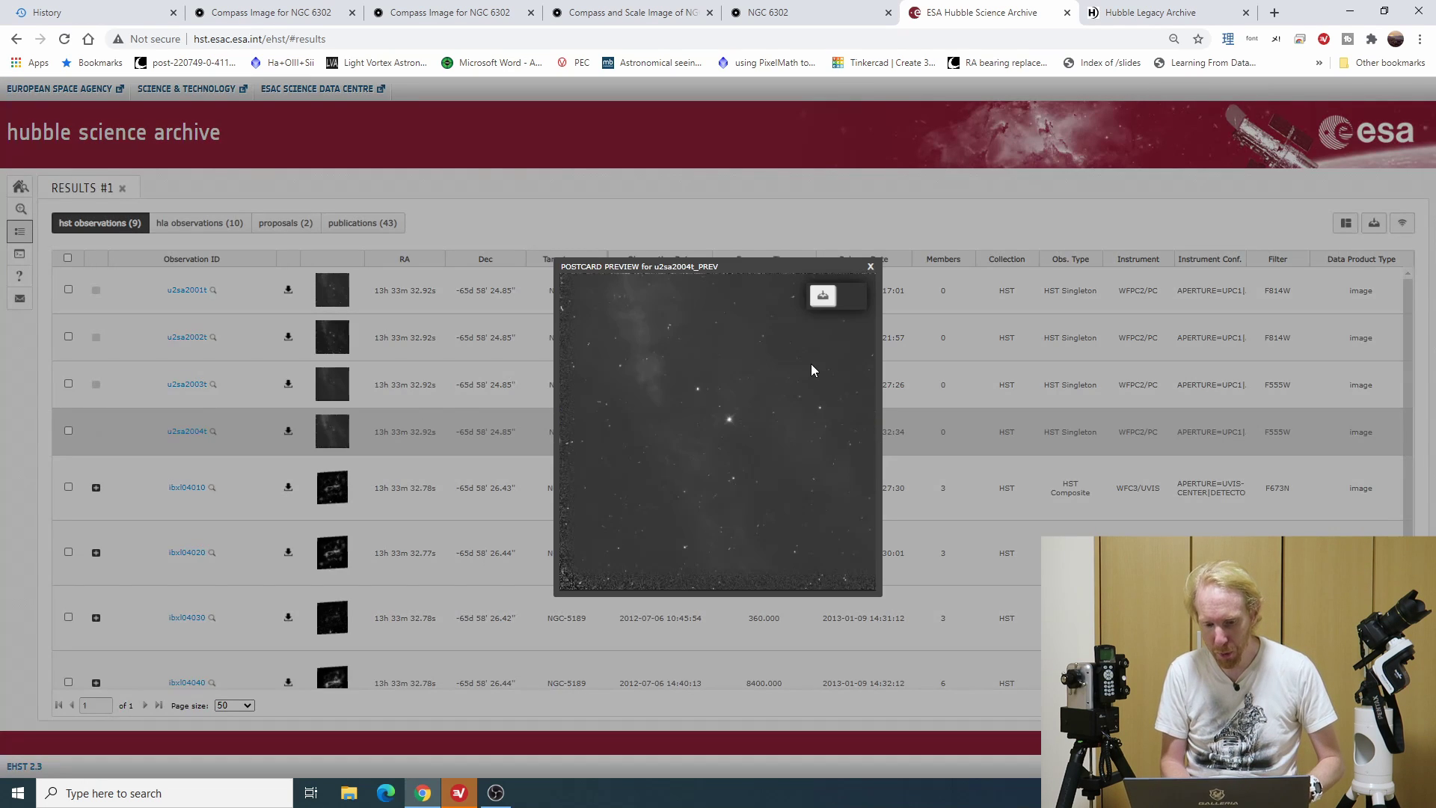
left_click(870, 268)
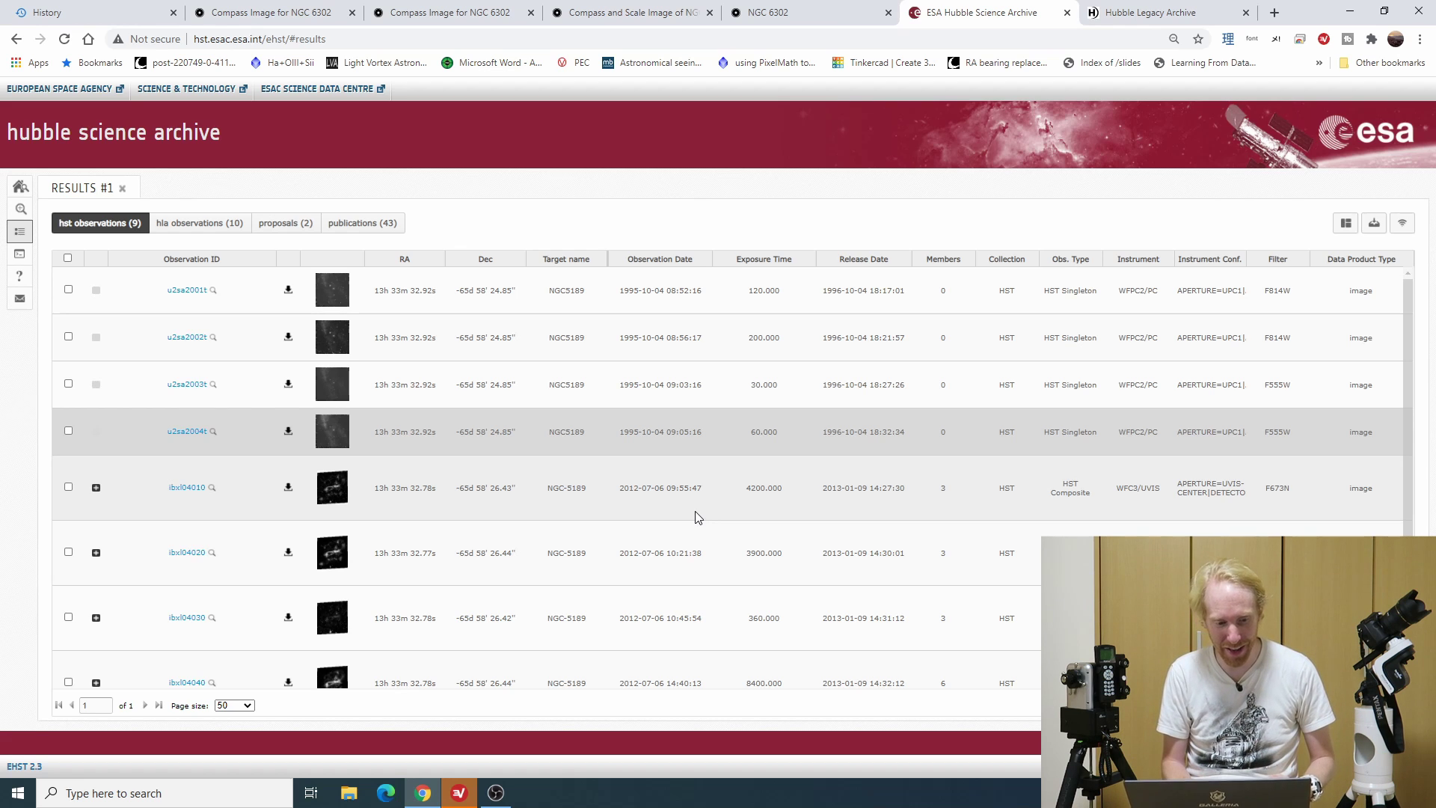
Preview the ibxl04010 postcard, then return to HubbleSite's NGC 5189 compass page
scroll(575, 514, "down", 1)
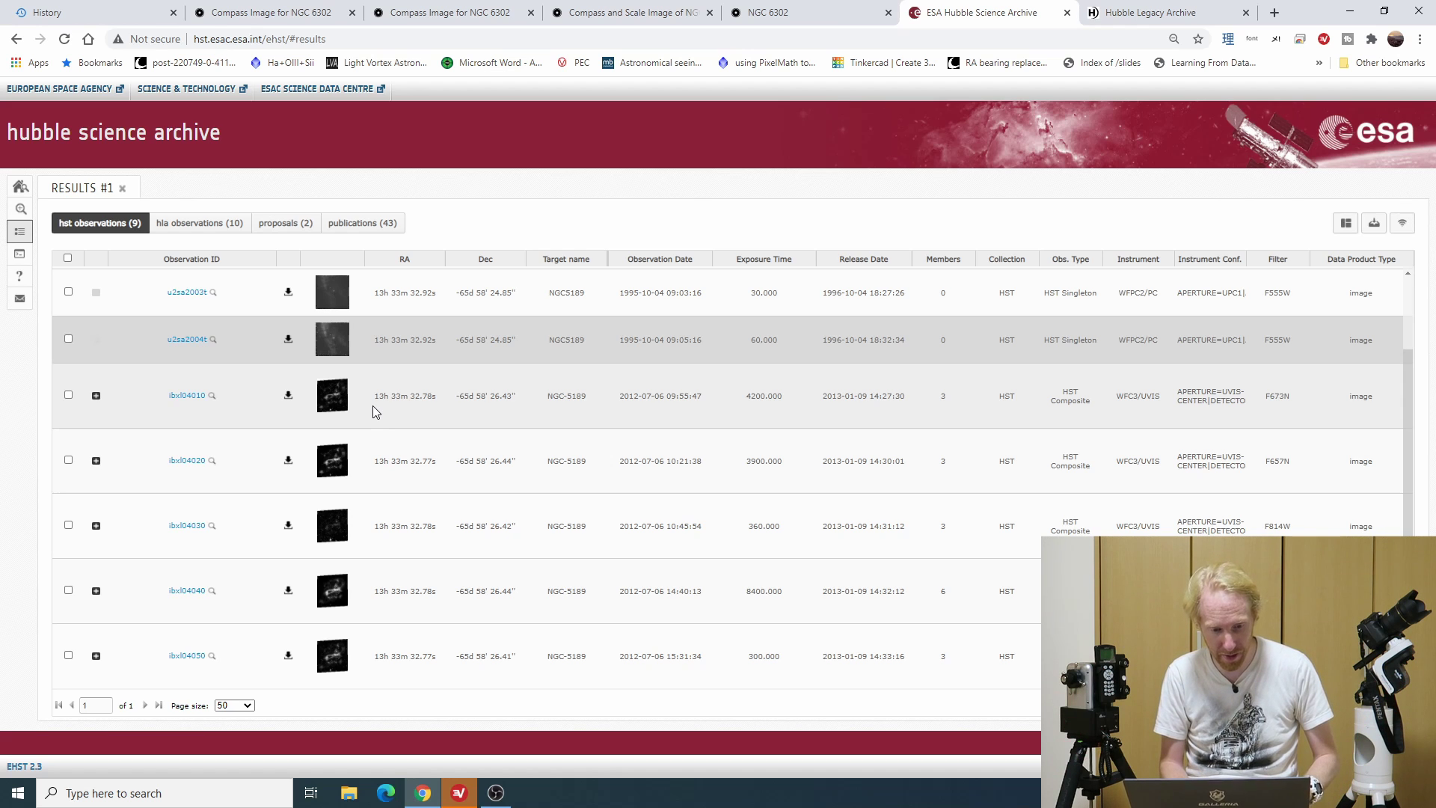
left_click(333, 405)
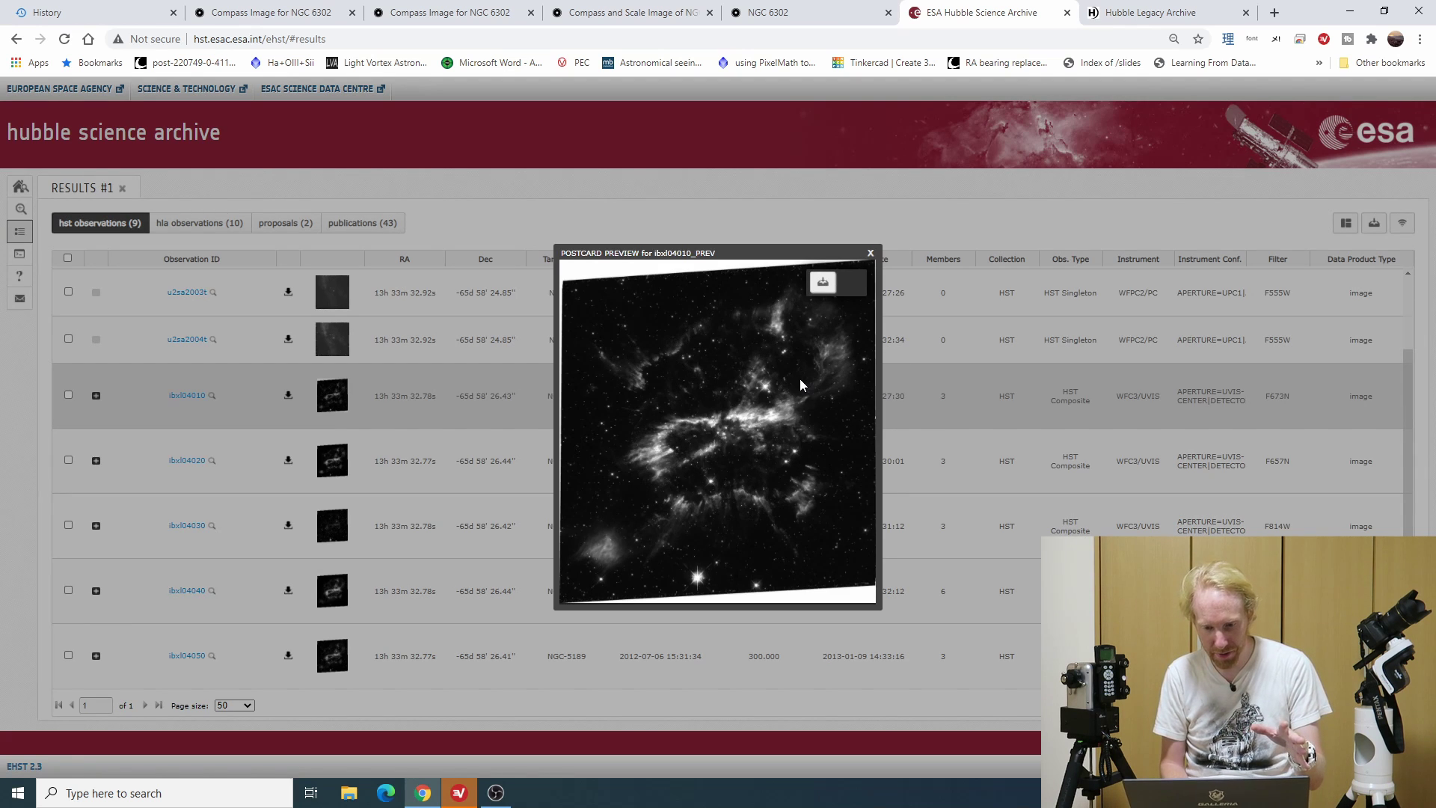
left_click(870, 254)
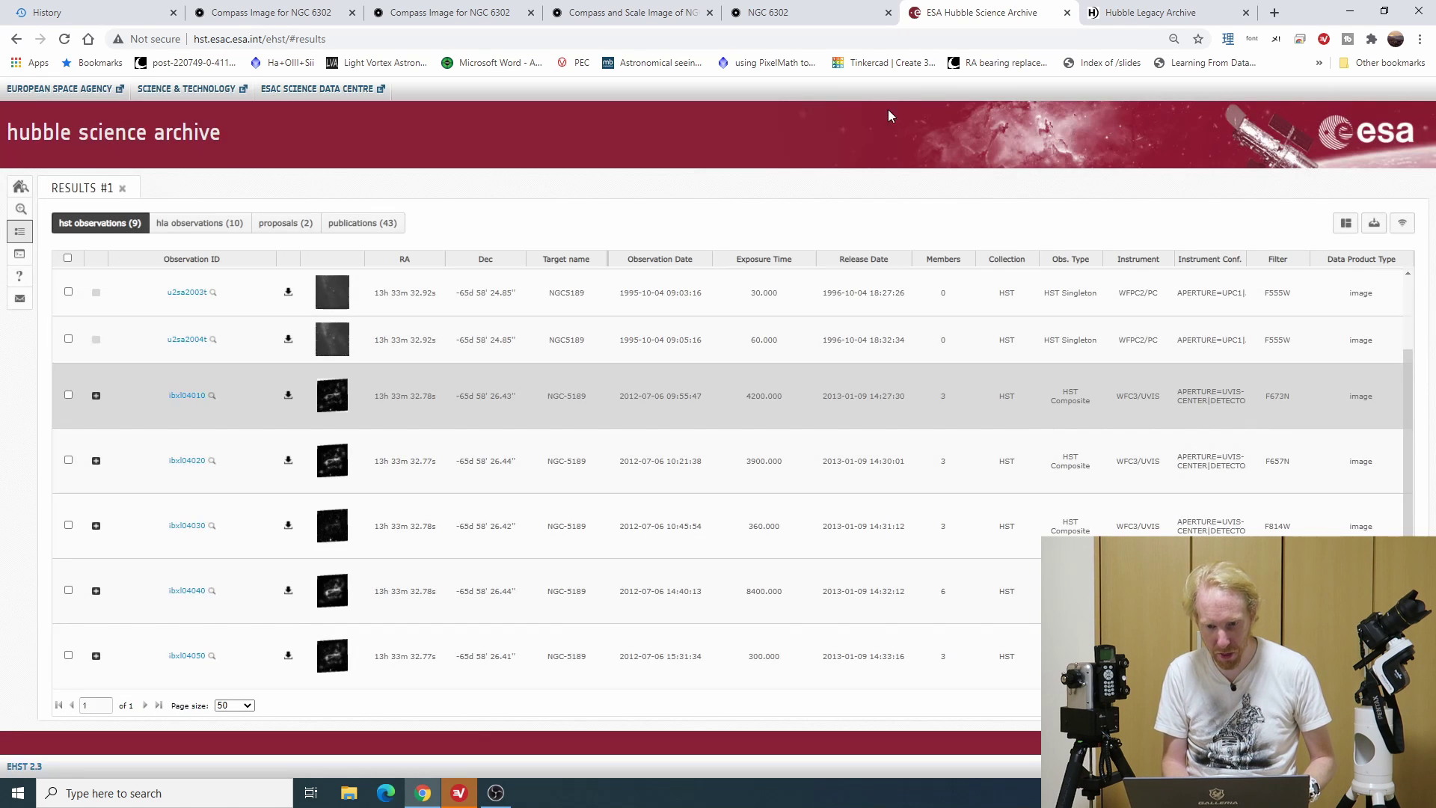
left_click(771, 12)
left_click(647, 8)
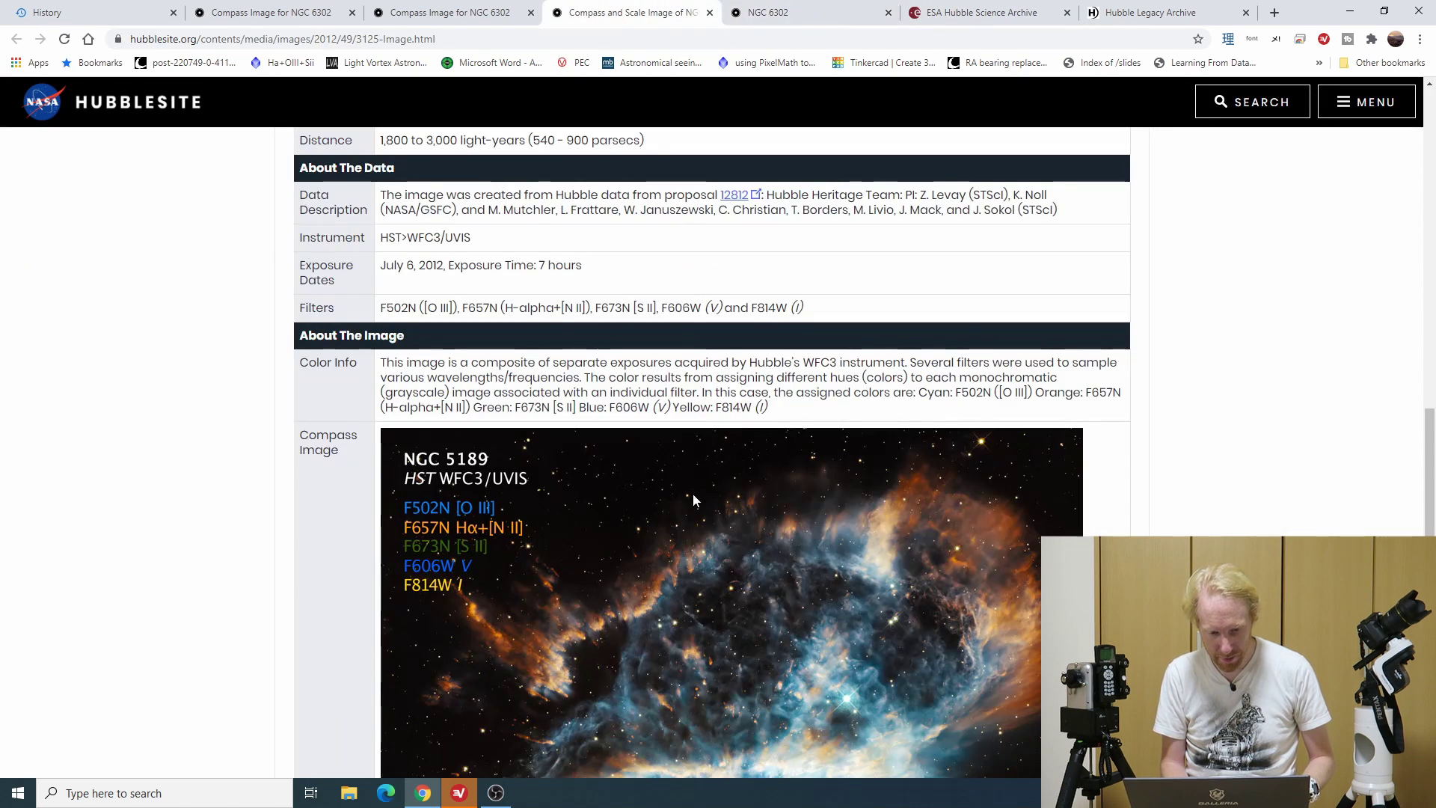
Download the full data for observations ibxl04010, ibxl04020 and ibxl04040
left_click(957, 11)
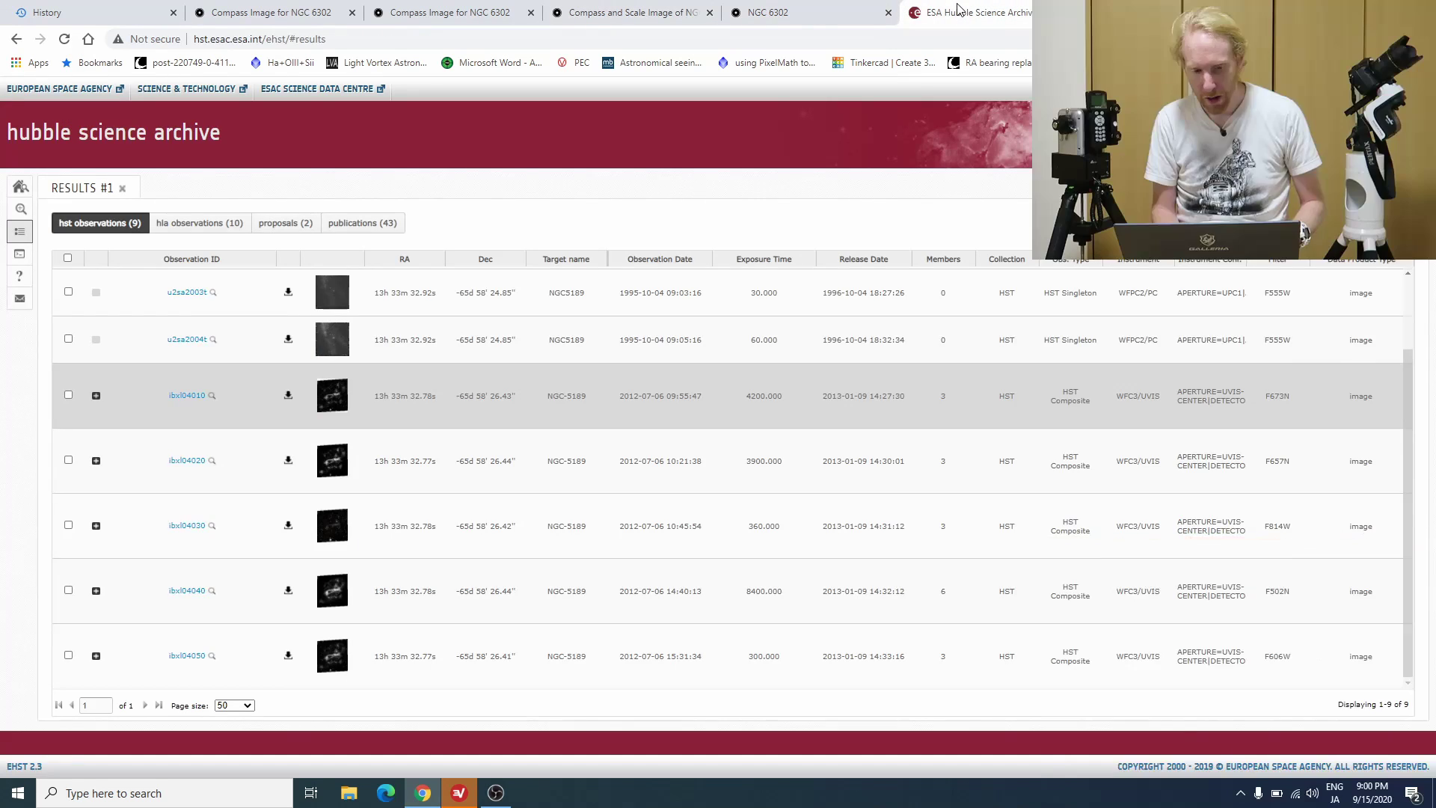
left_click(288, 396)
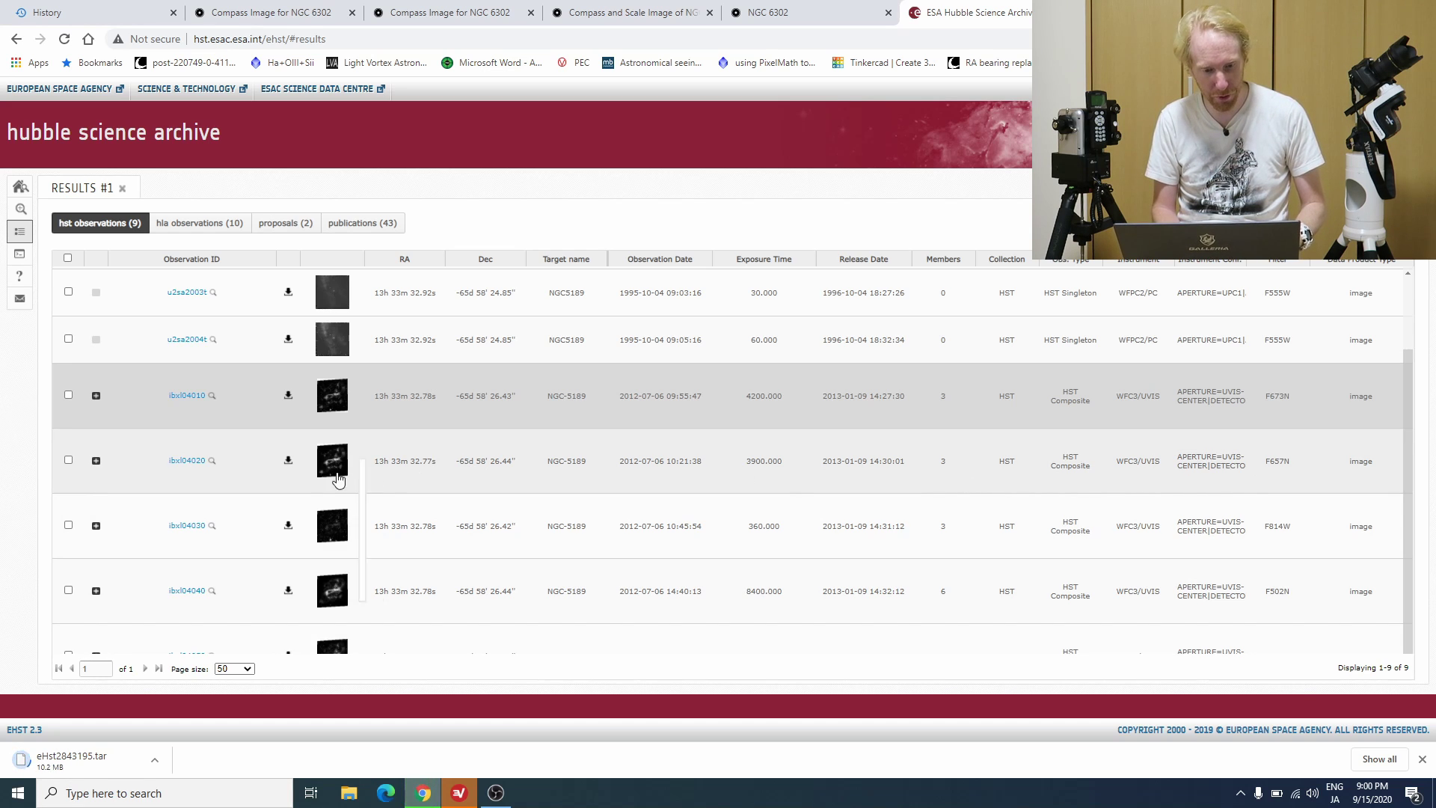
left_click(287, 461)
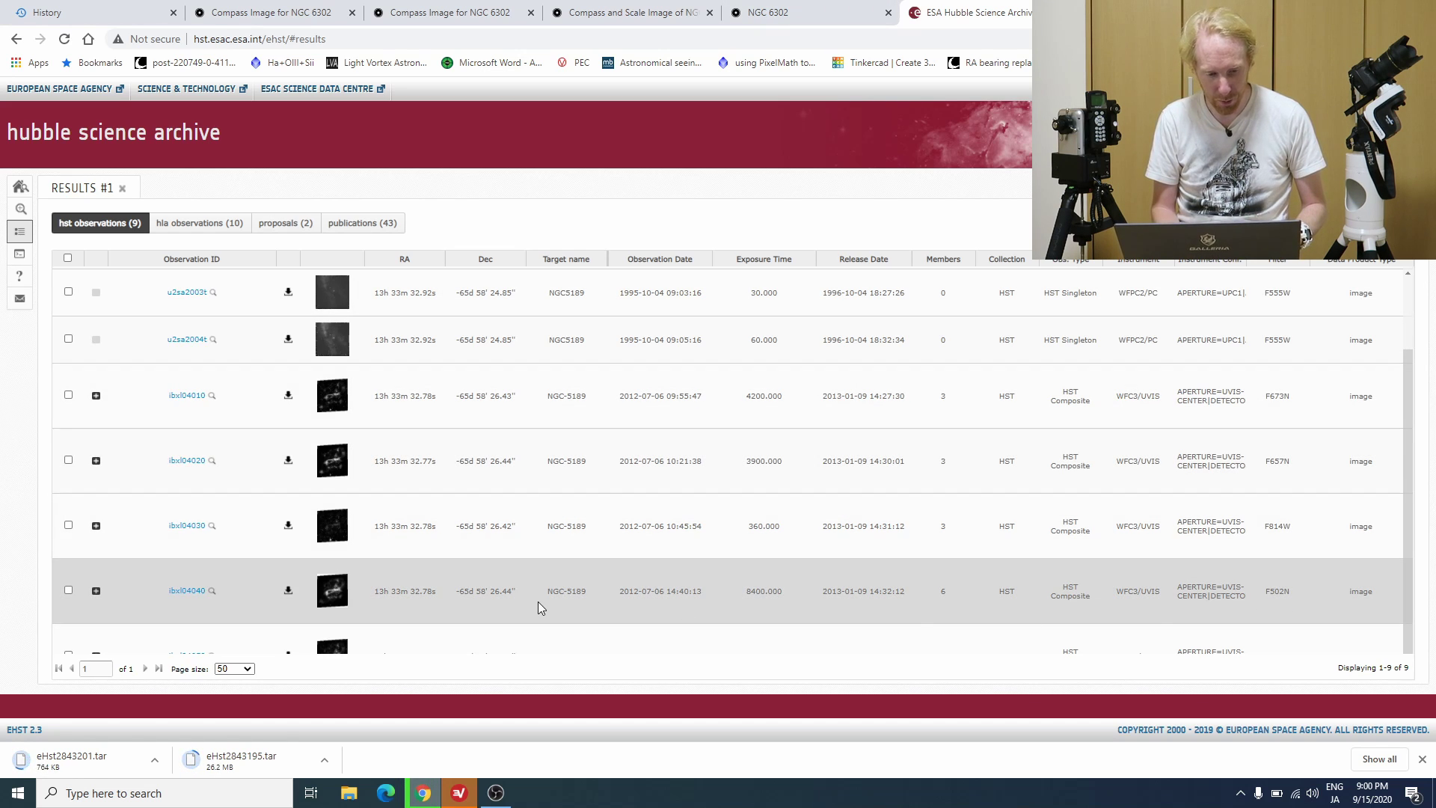
left_click(287, 591)
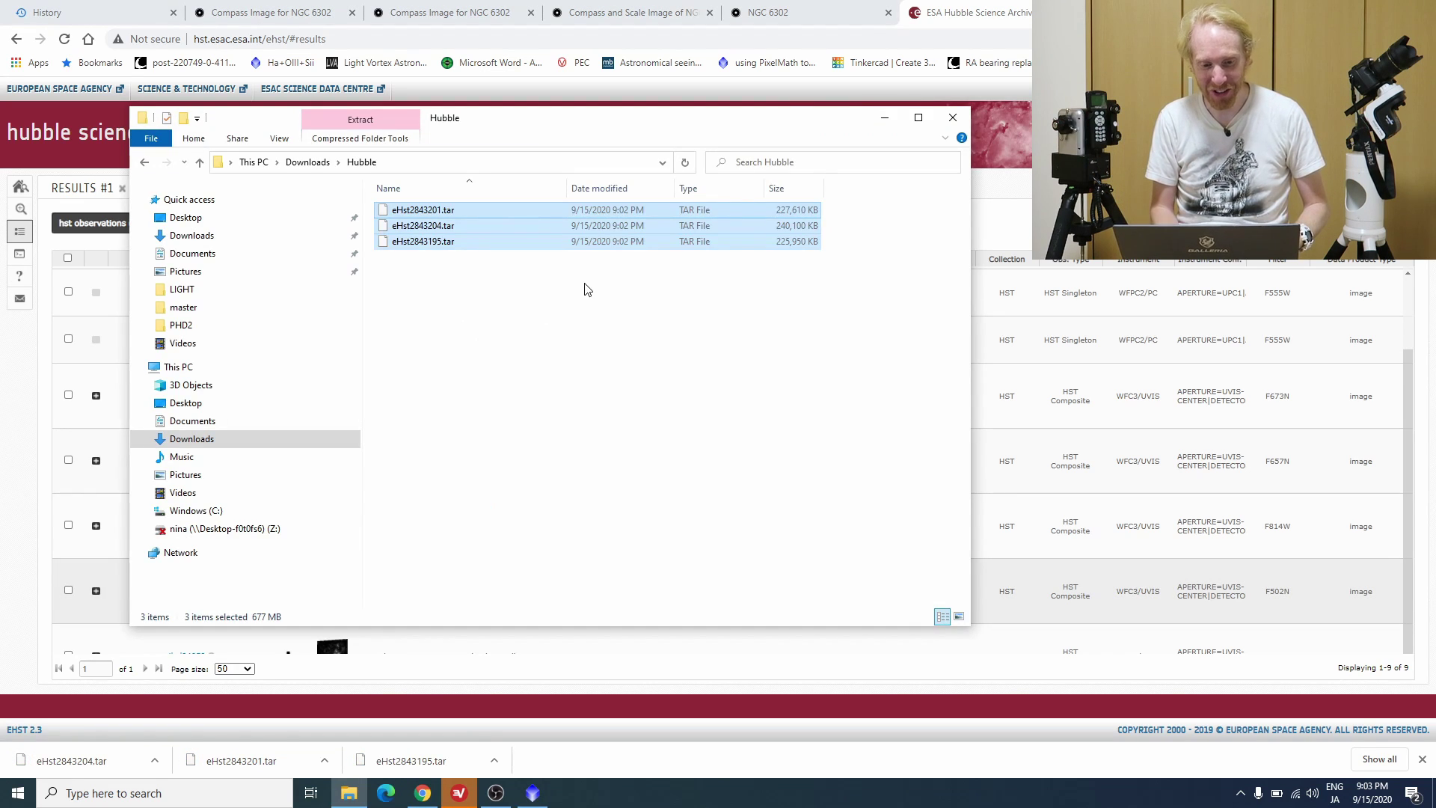
Extract eHst2843201.tar into its own folder with 7-Zip
left_click(587, 290)
left_click_drag(496, 281, 403, 207)
left_click(555, 421)
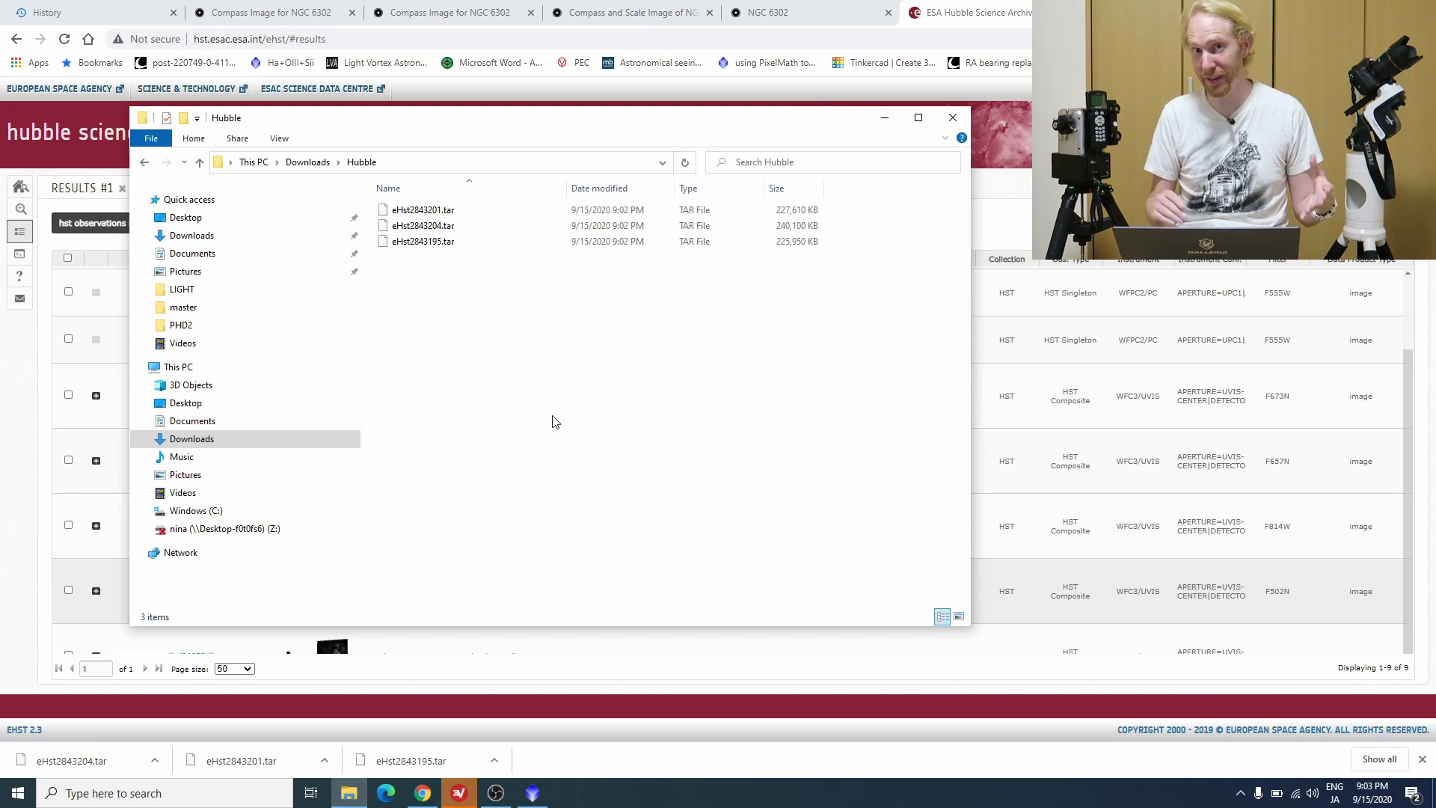
left_click(413, 212)
right_click(413, 212)
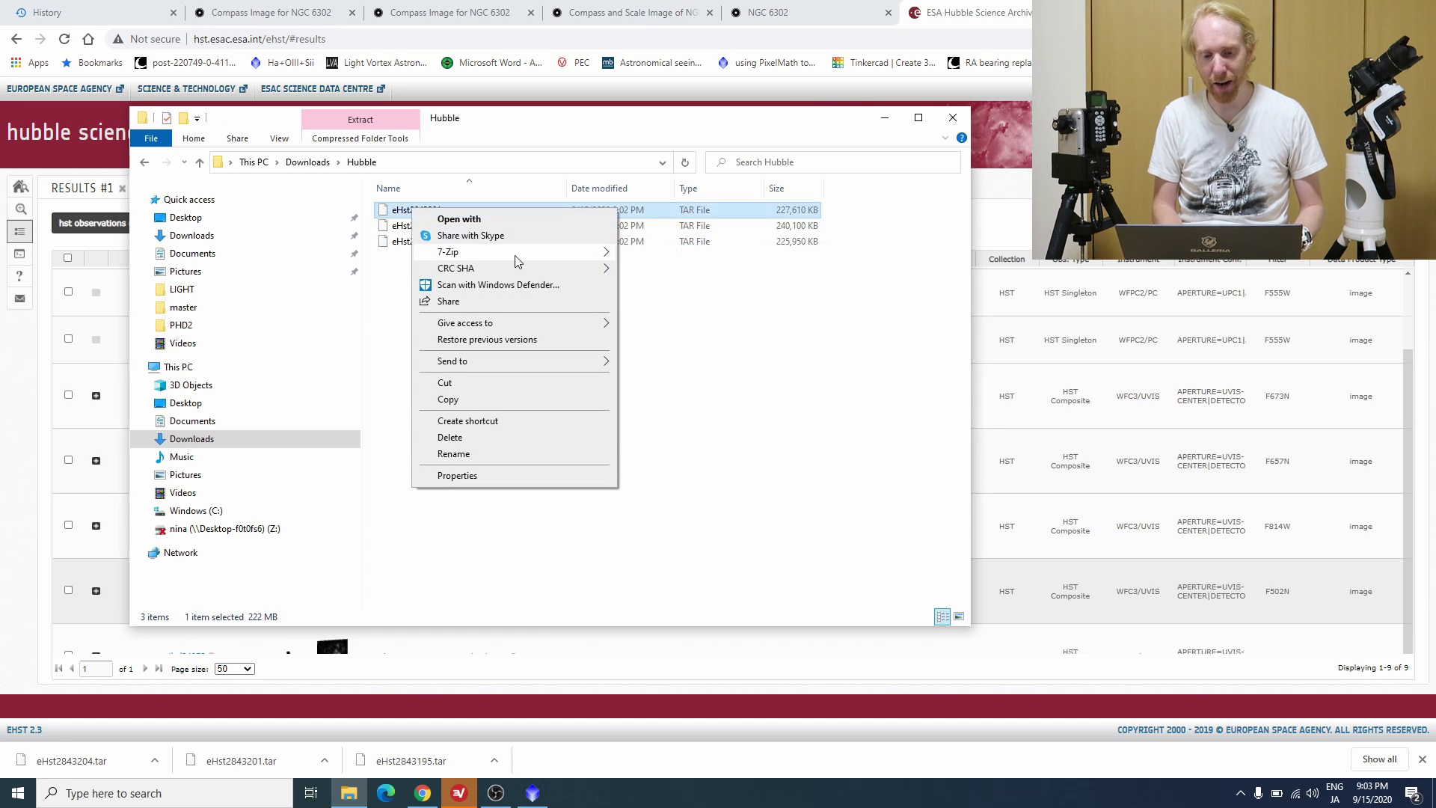
mouse_move(515, 254)
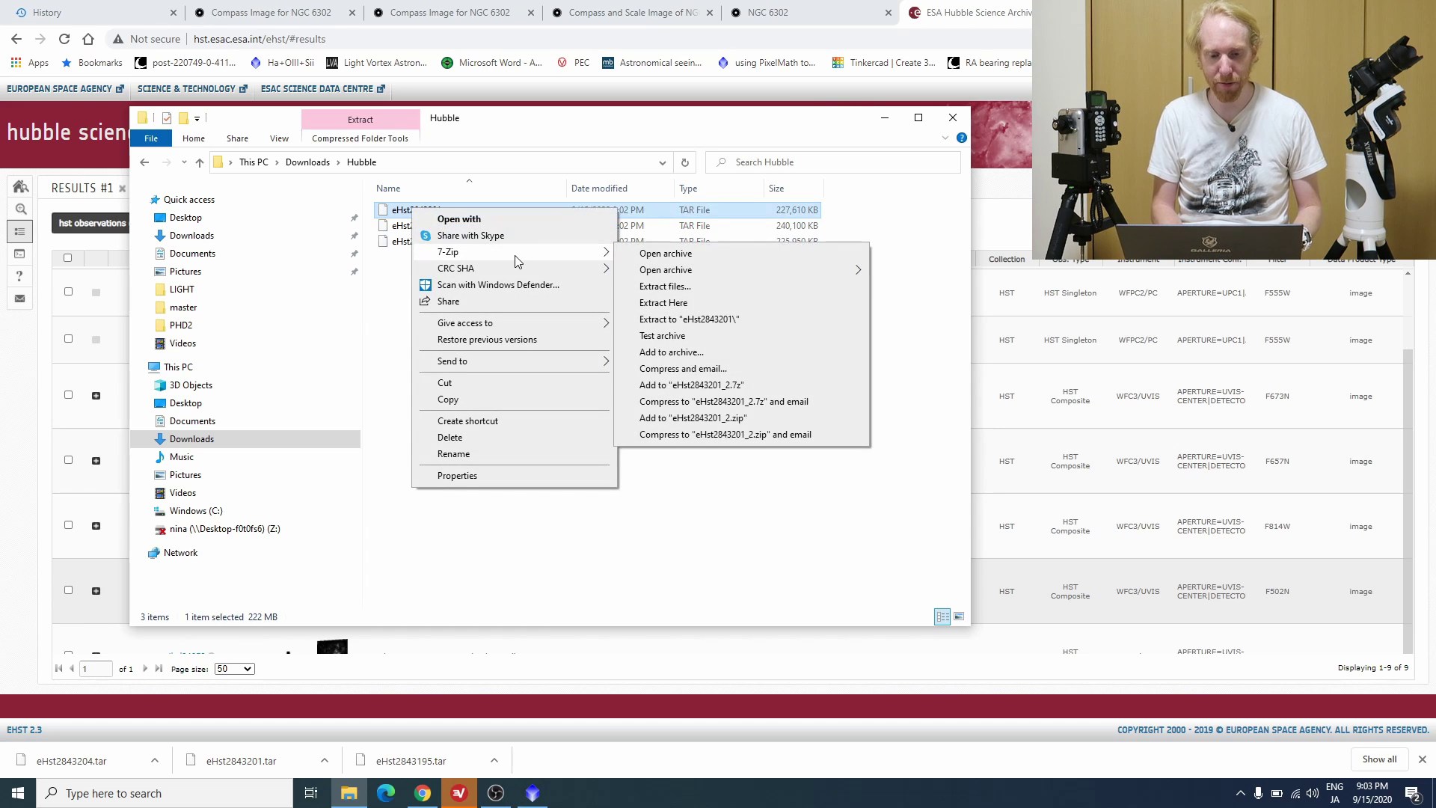
left_click(691, 320)
Extract eHst2843195.tar and the remaining archive into their own folders
right_click(439, 239)
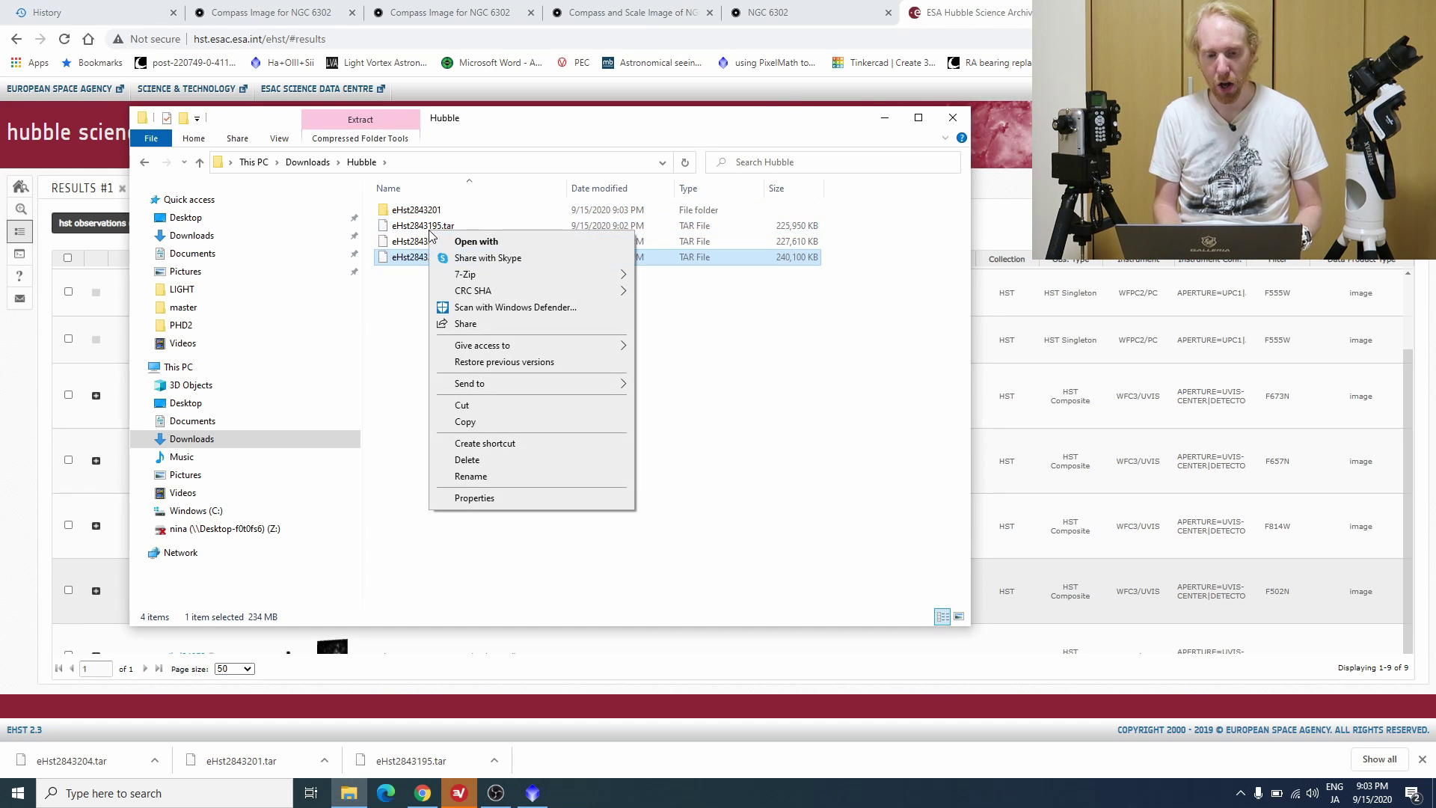
left_click(422, 232)
right_click(423, 231)
mouse_move(515, 271)
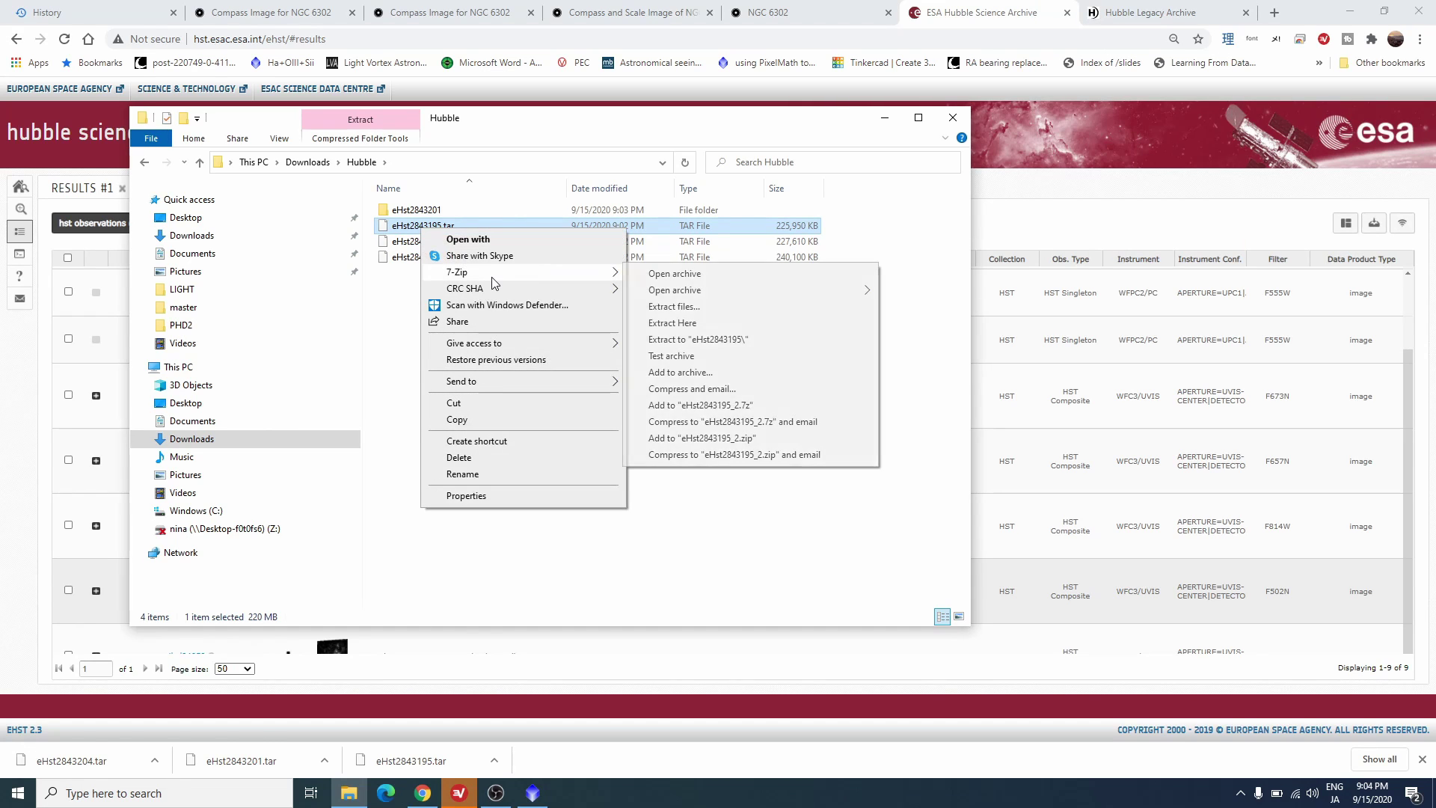
left_click(698, 339)
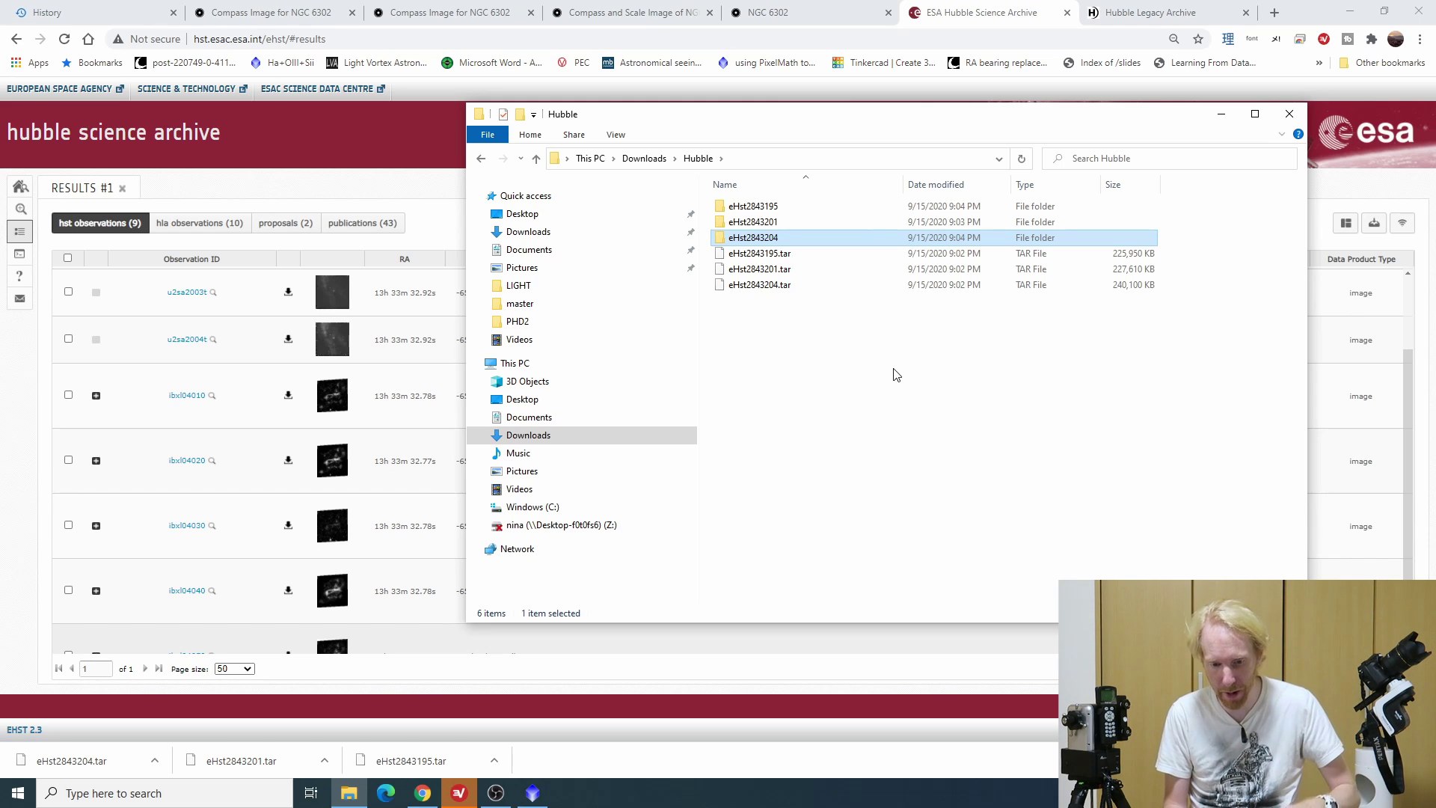
Open eHst2843195\HST\ibxl04010 and select the ibxl04010_drz.fits.gz file
double_click(759, 213)
double_click(759, 211)
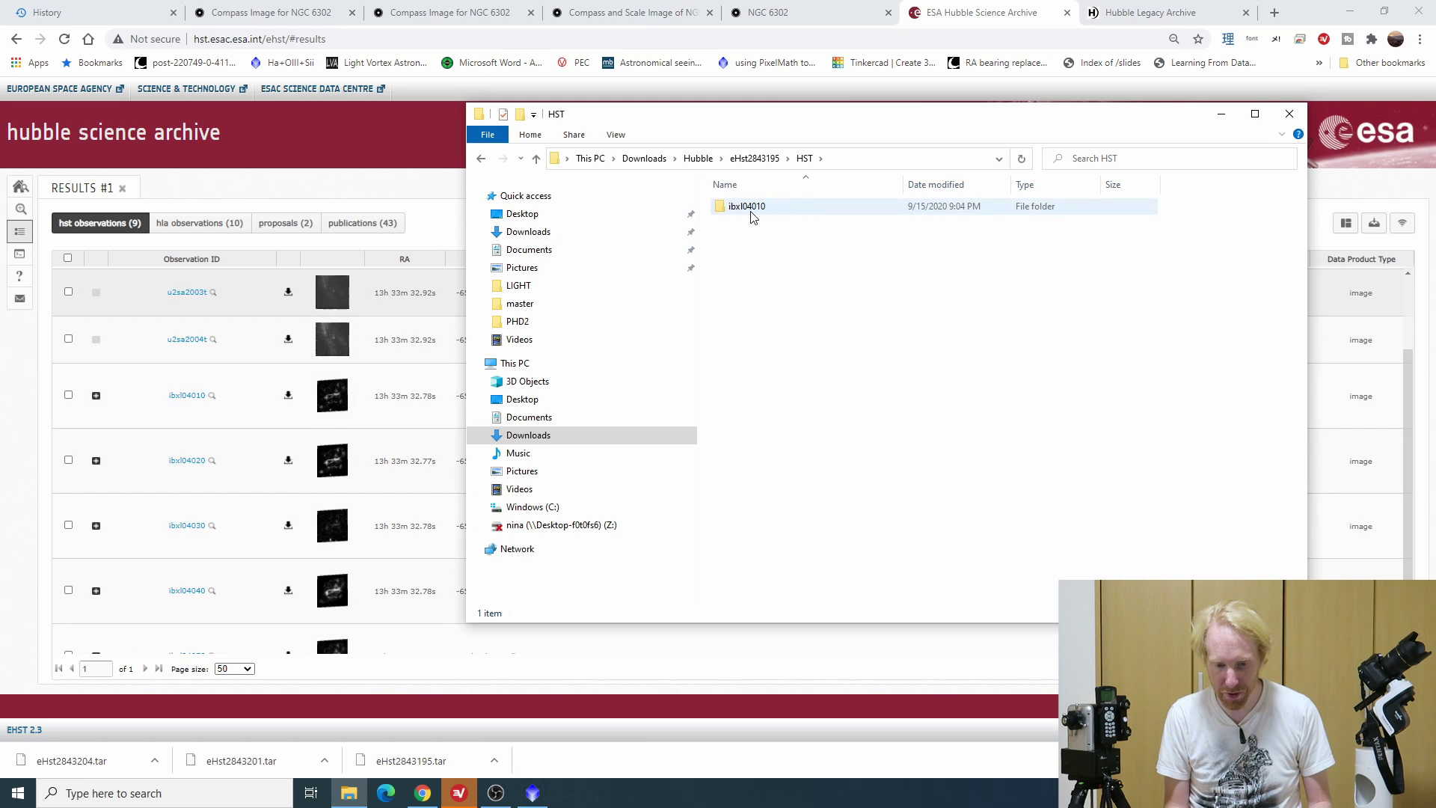
left_click_drag(918, 119, 671, 461)
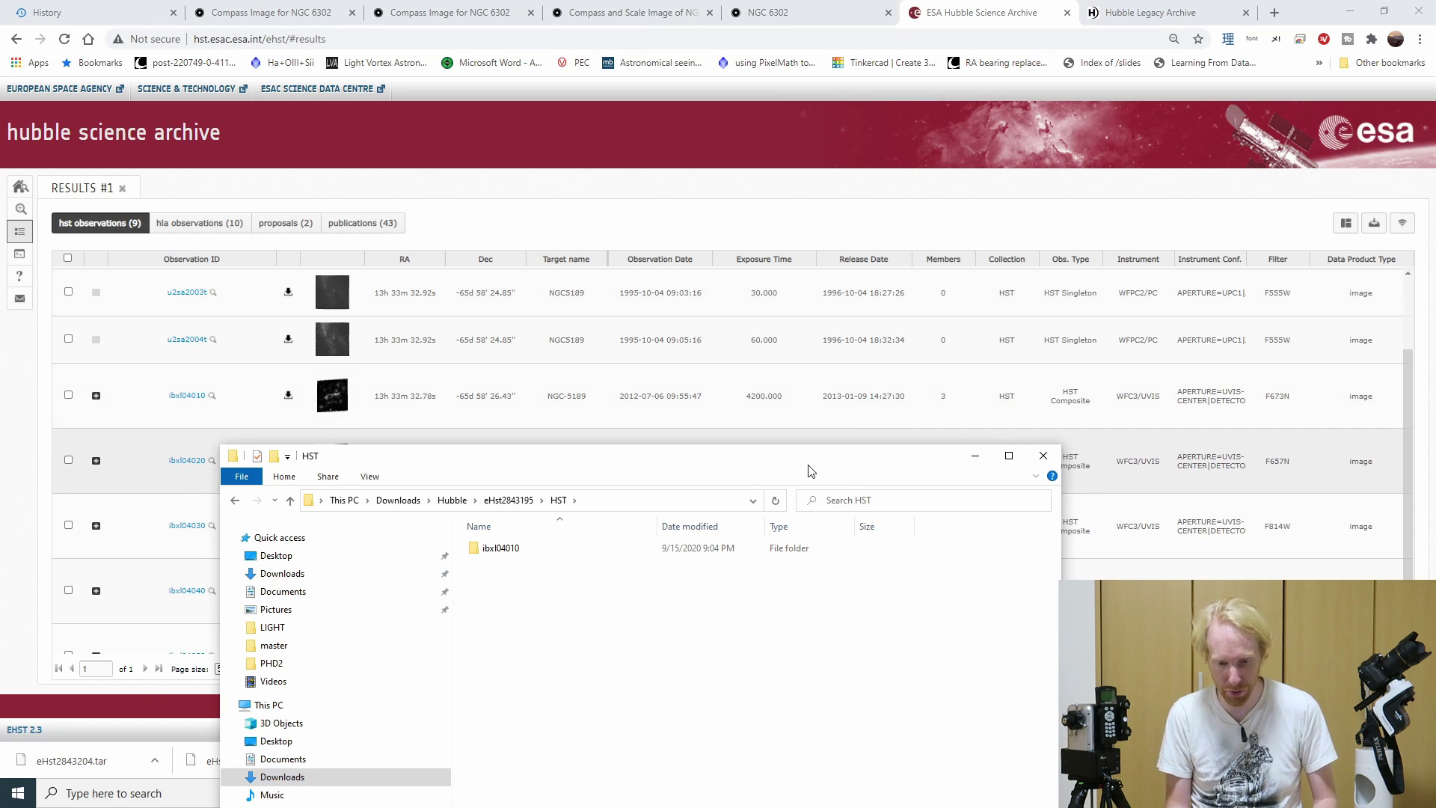
left_click_drag(808, 466, 1068, 160)
double_click(754, 241)
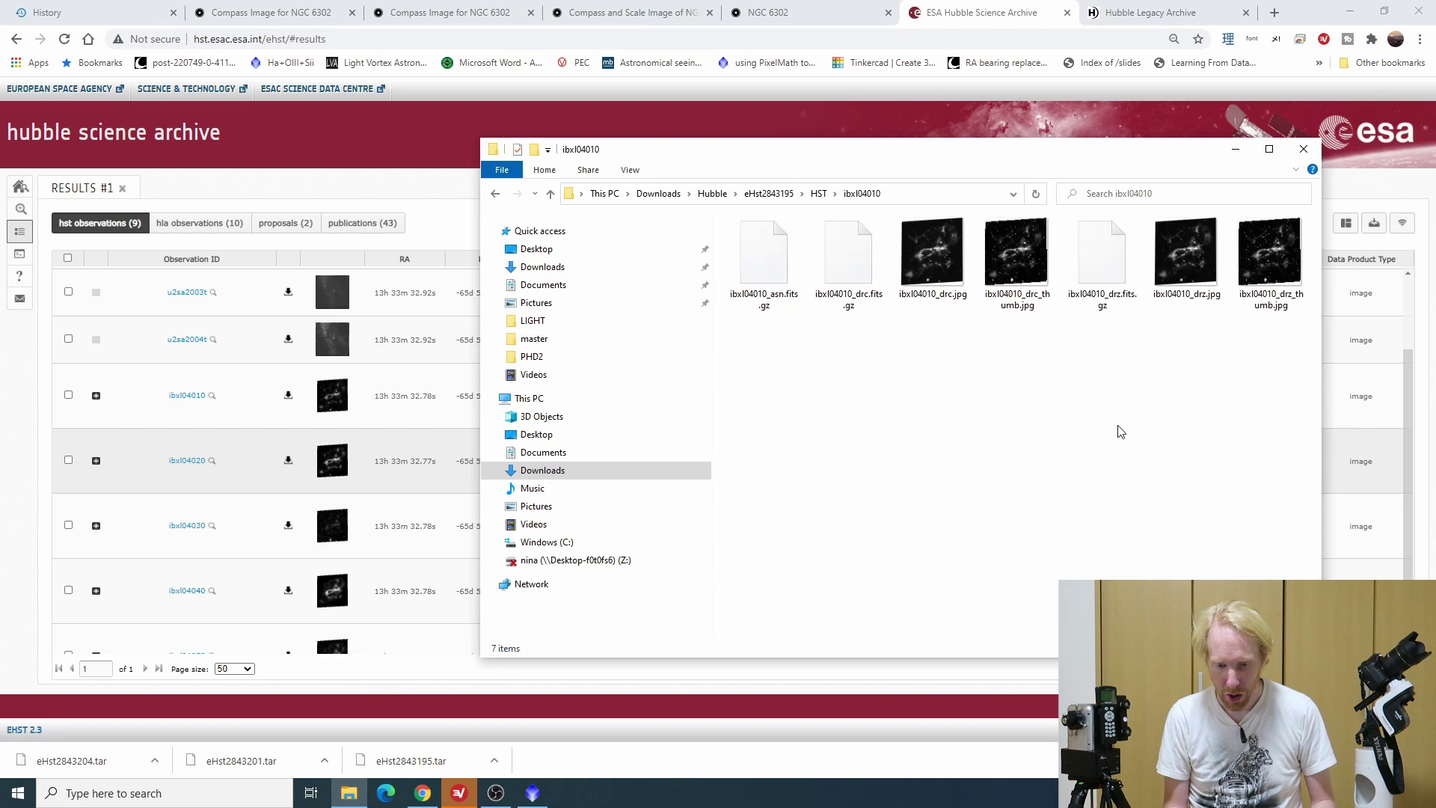
left_click(787, 280)
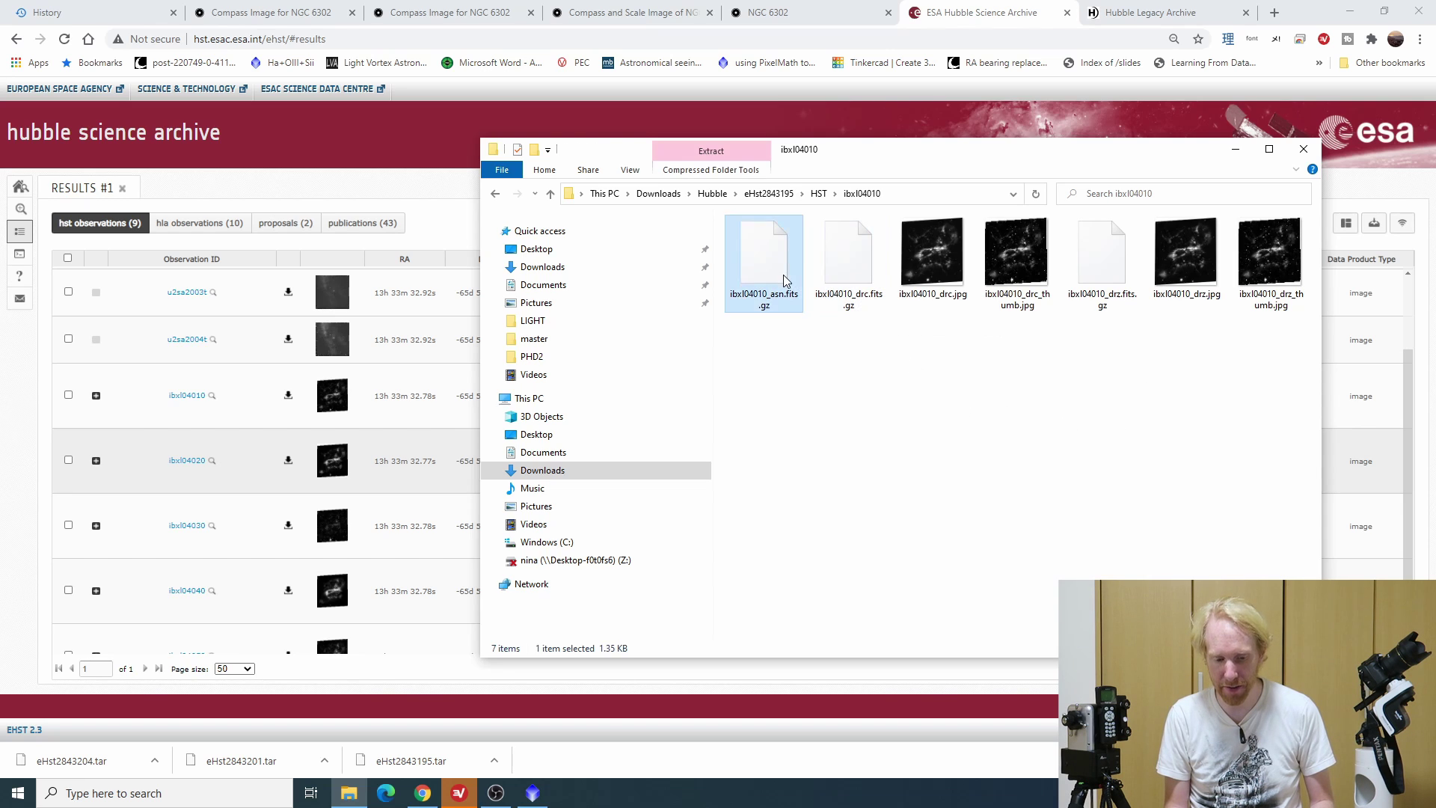
left_click(865, 279)
left_click(772, 277)
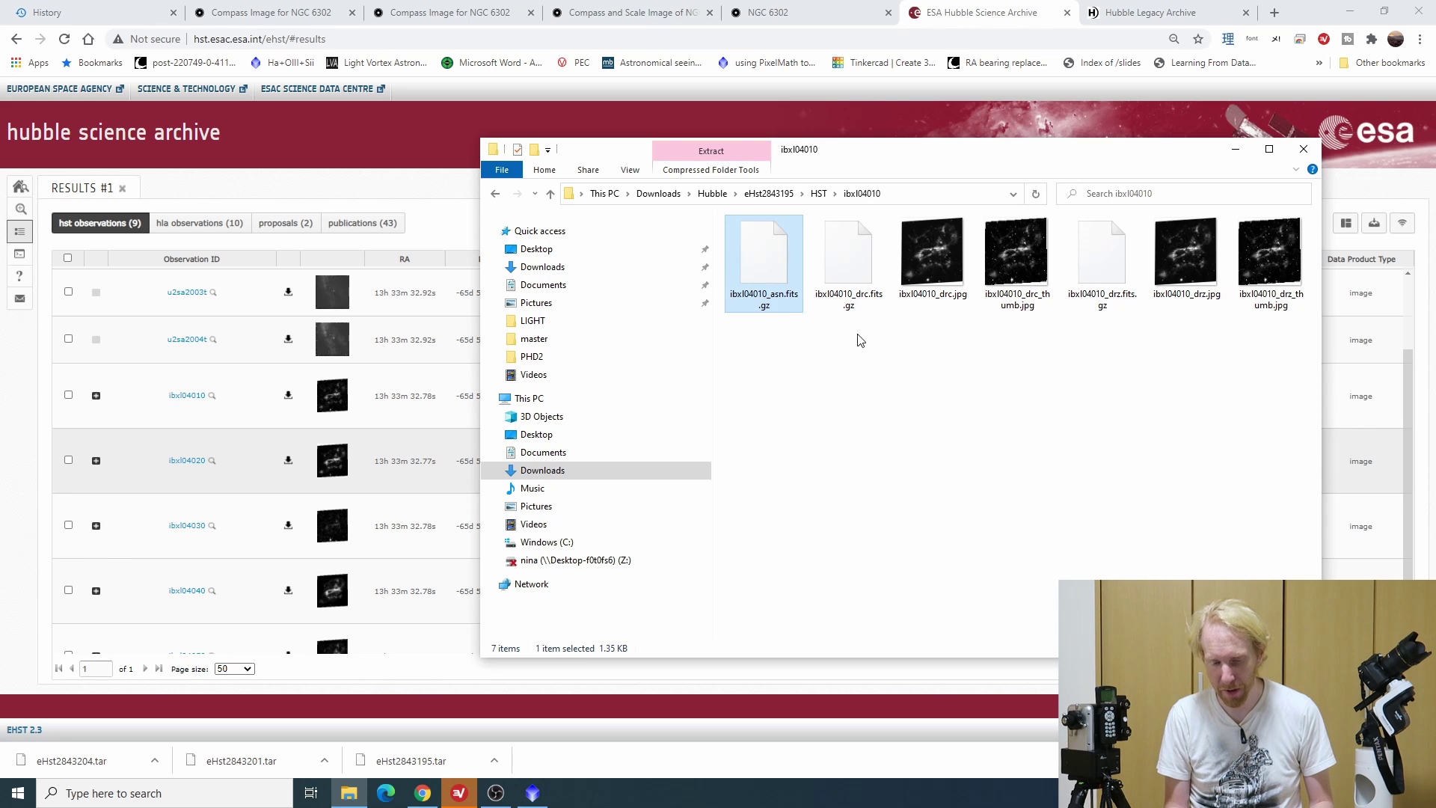
left_click(846, 281)
left_click(1098, 280)
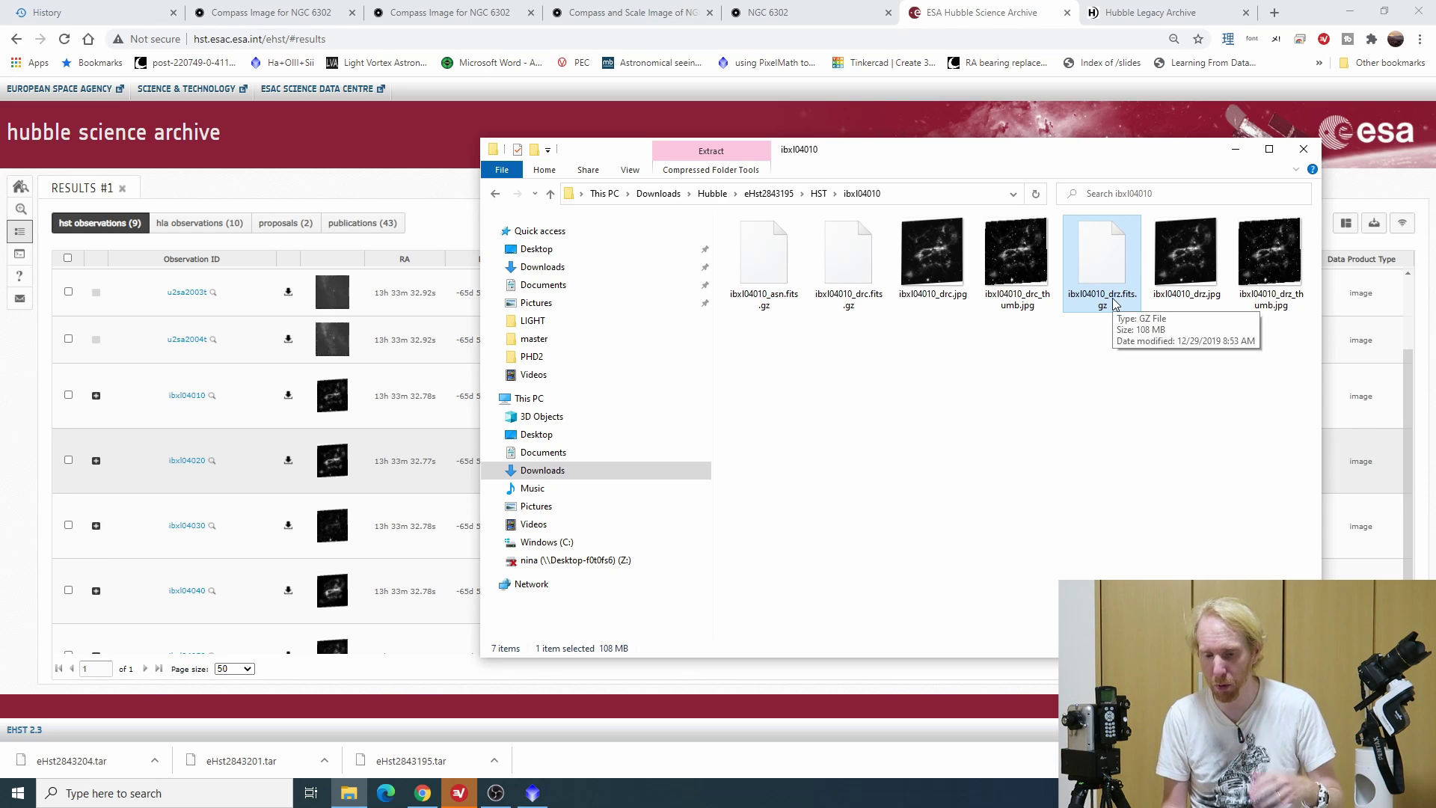
Extract ibxl04010_drz.fits.gz in place and rename the FITS file to SII.fits
right_click(1110, 314)
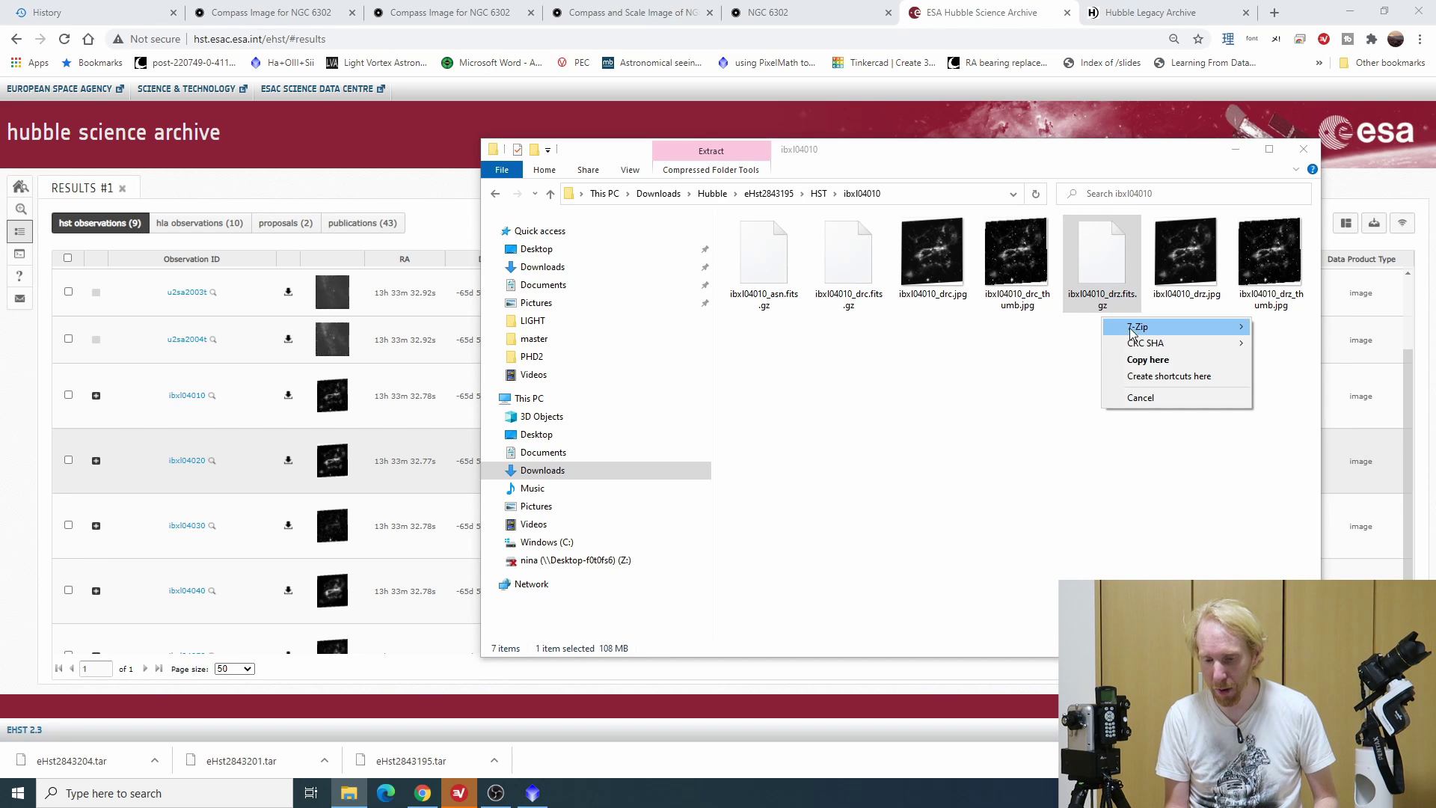
mouse_move(1137, 334)
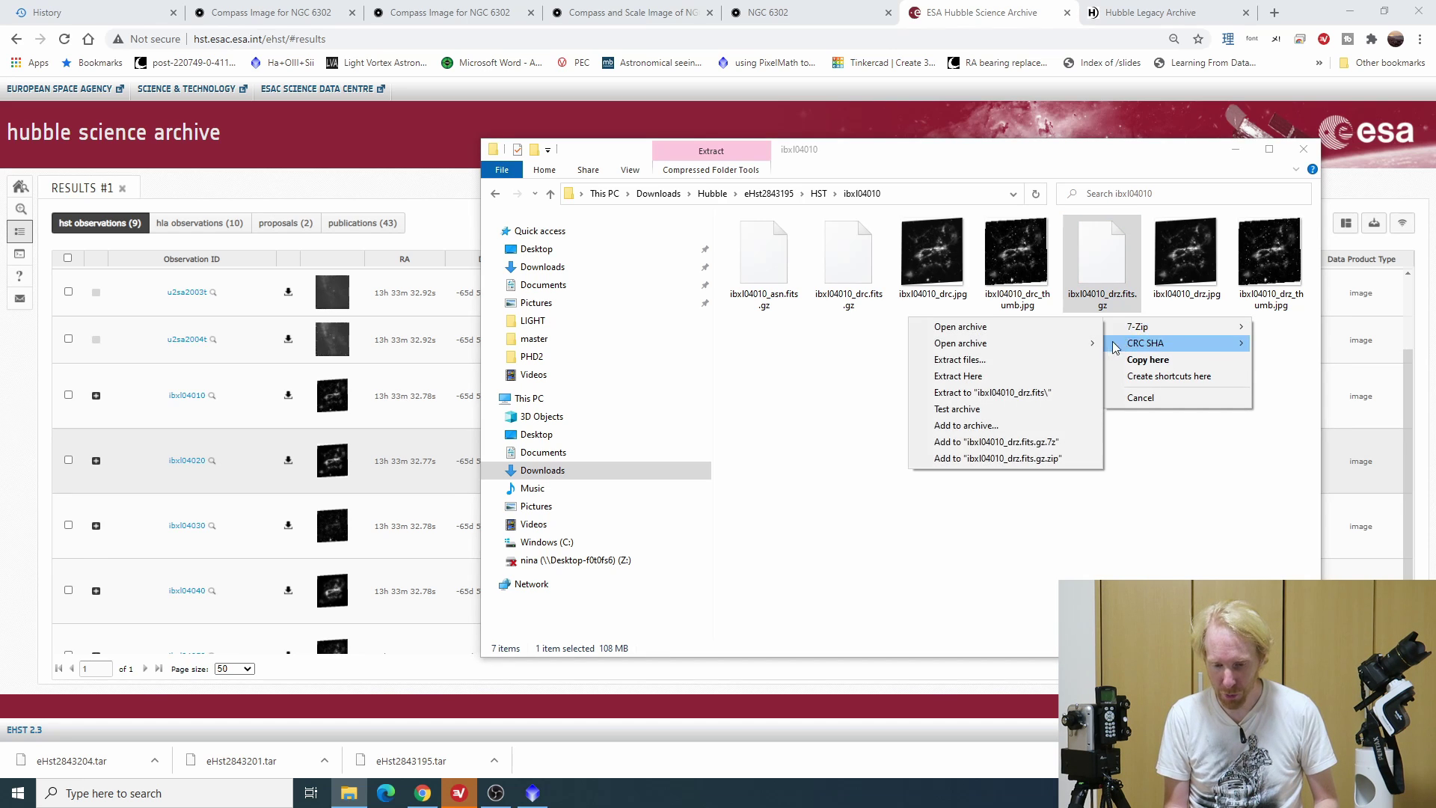
left_click(972, 376)
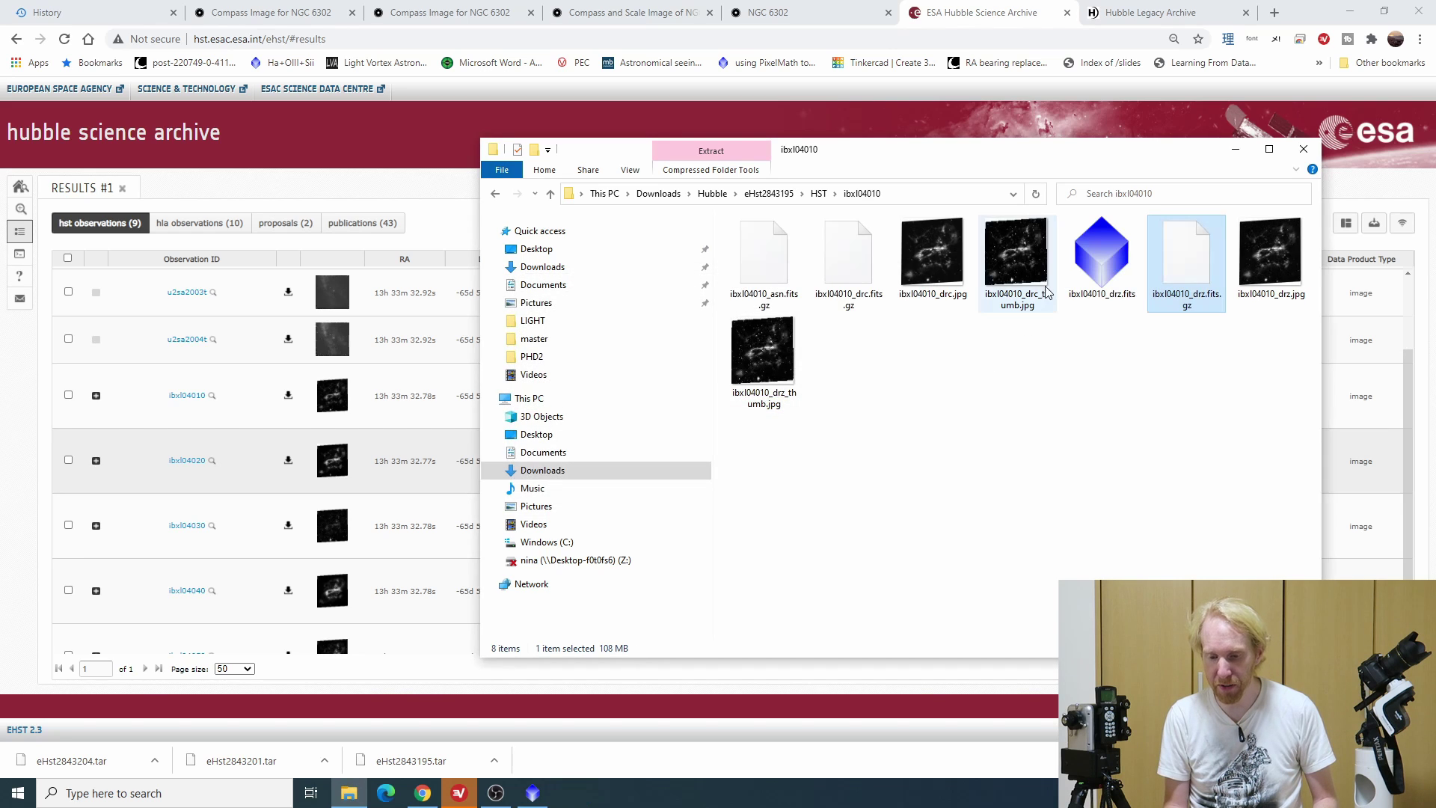
right_click(1092, 274)
left_click(1132, 535)
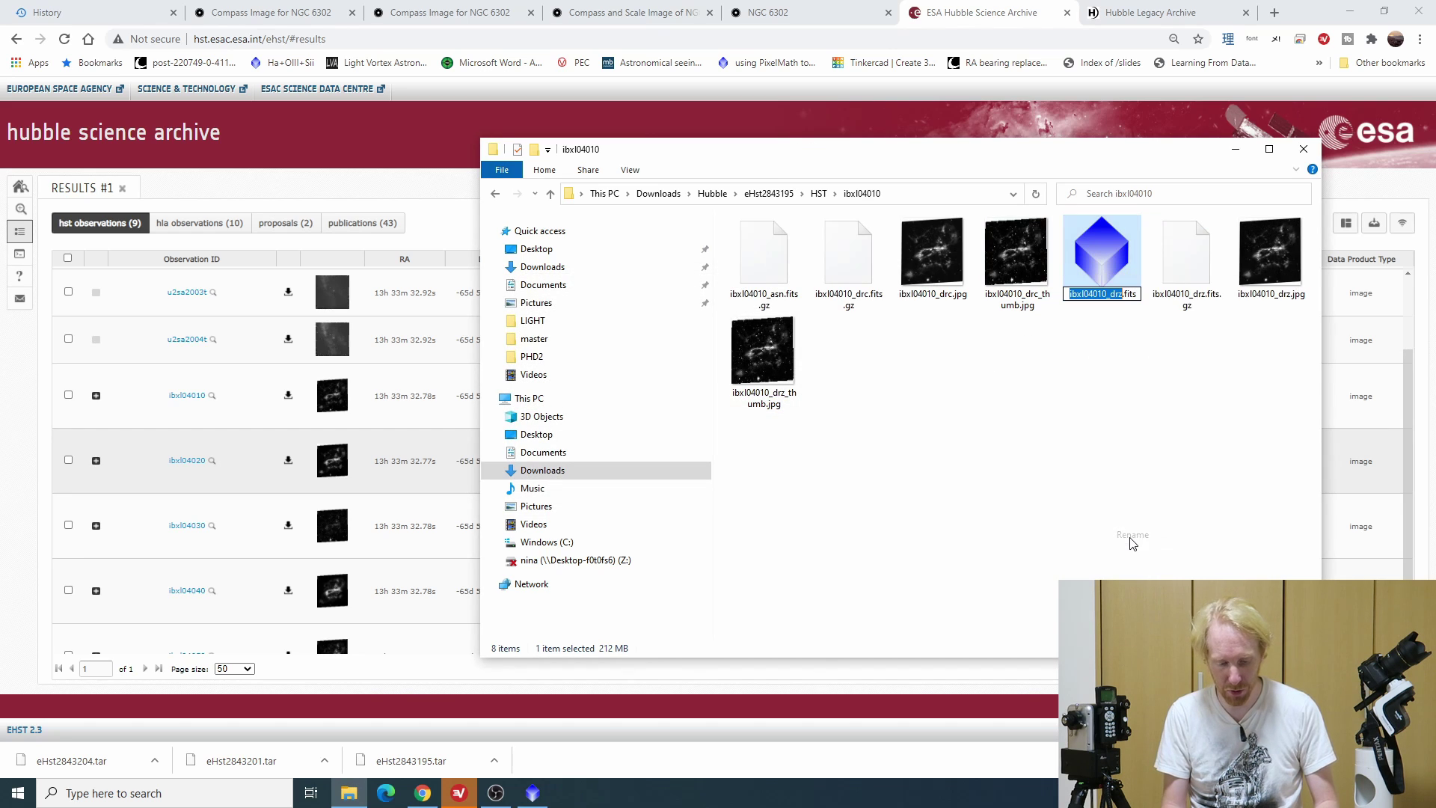
type("SII")
key("Return")
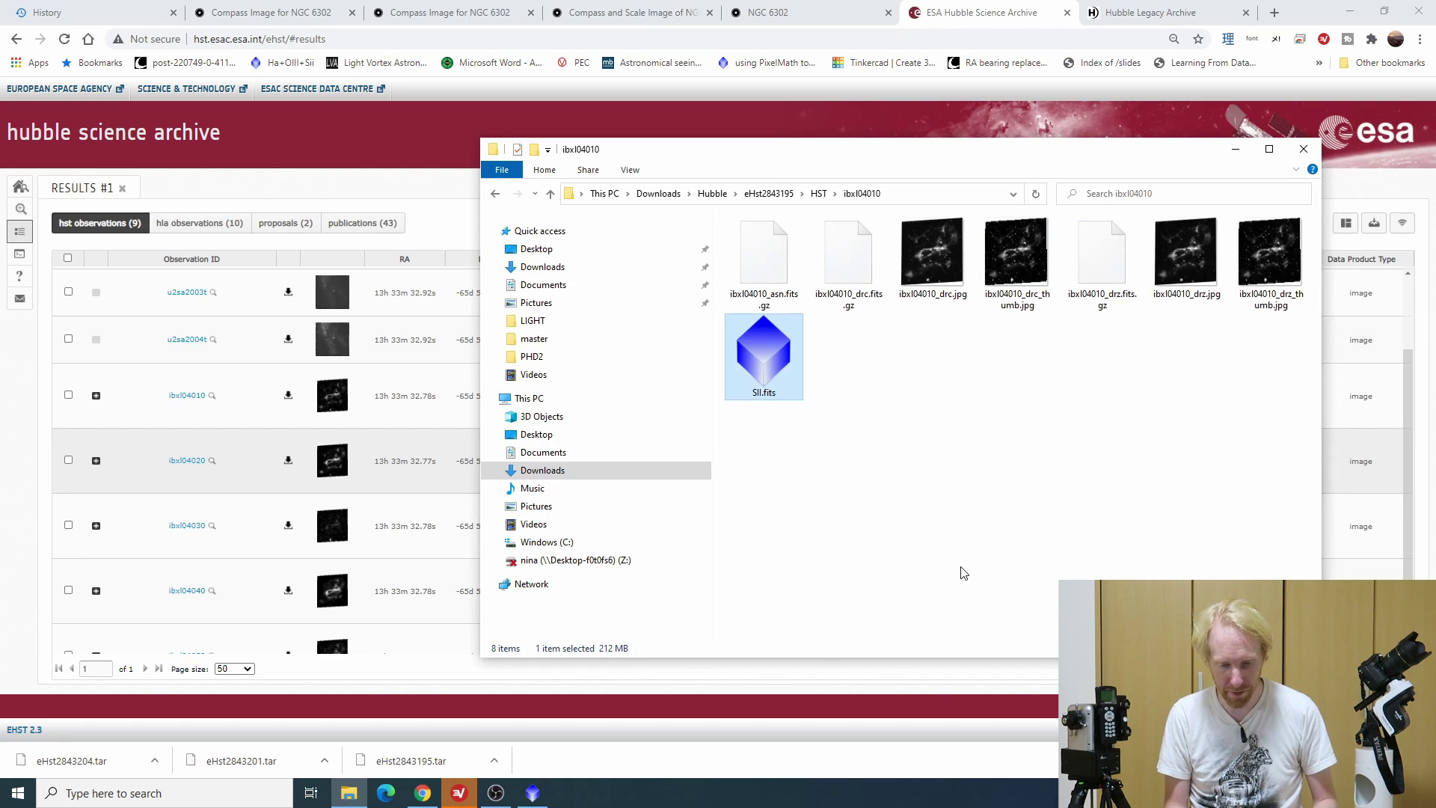
Open SII.fits in PixInsight and close its context and weight images
left_click(532, 794)
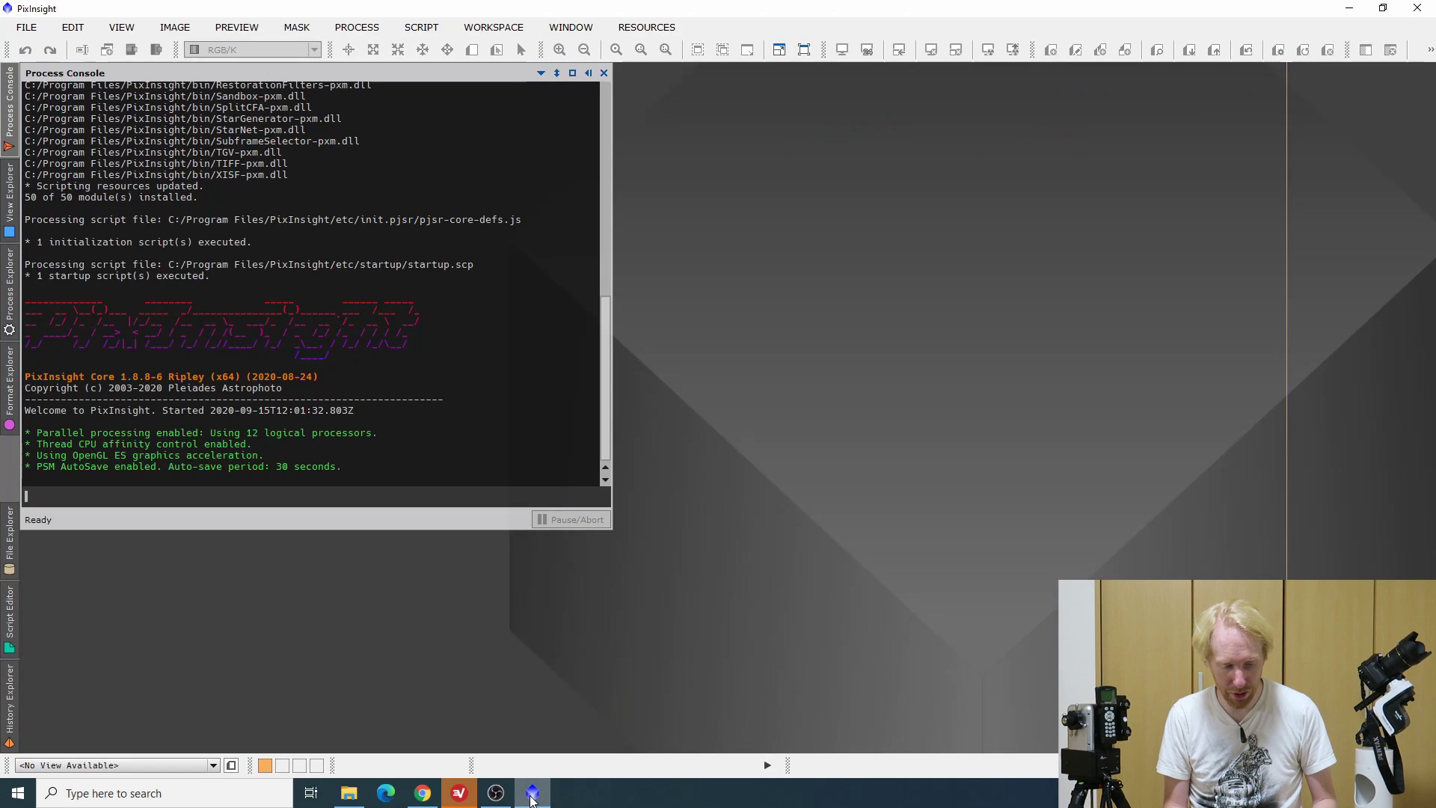
left_click(349, 793)
left_click_drag(762, 380, 230, 702)
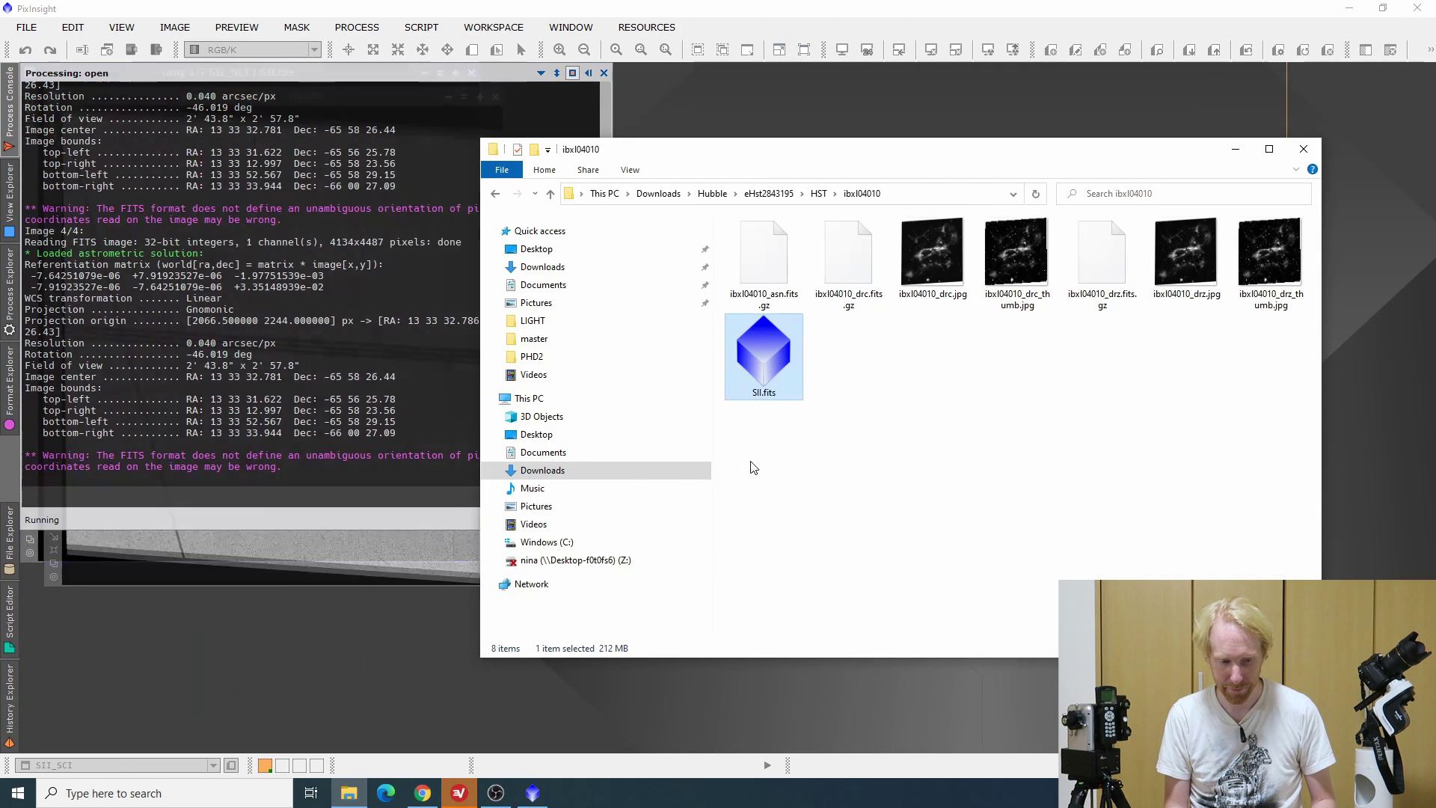
left_click(1031, 115)
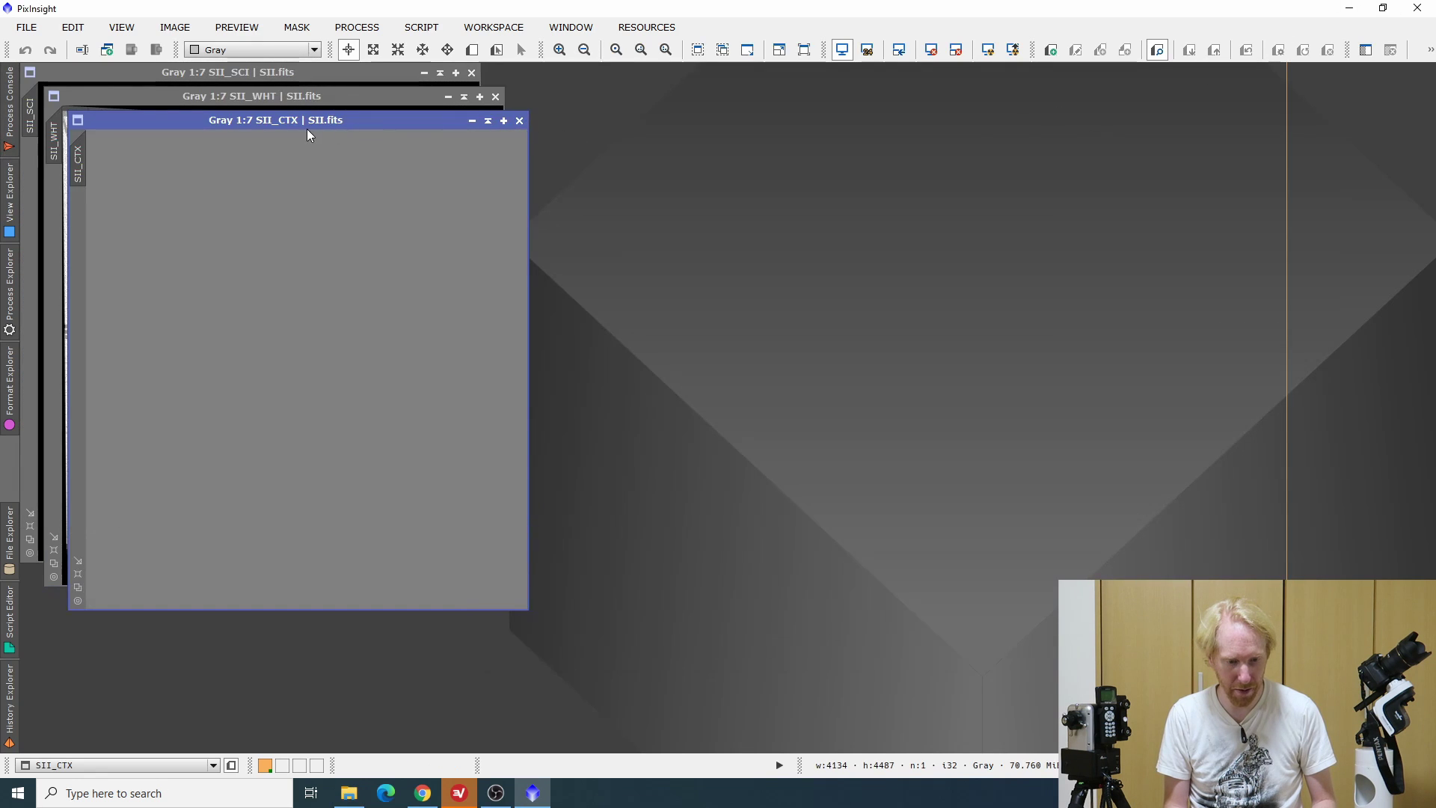
left_click(520, 121)
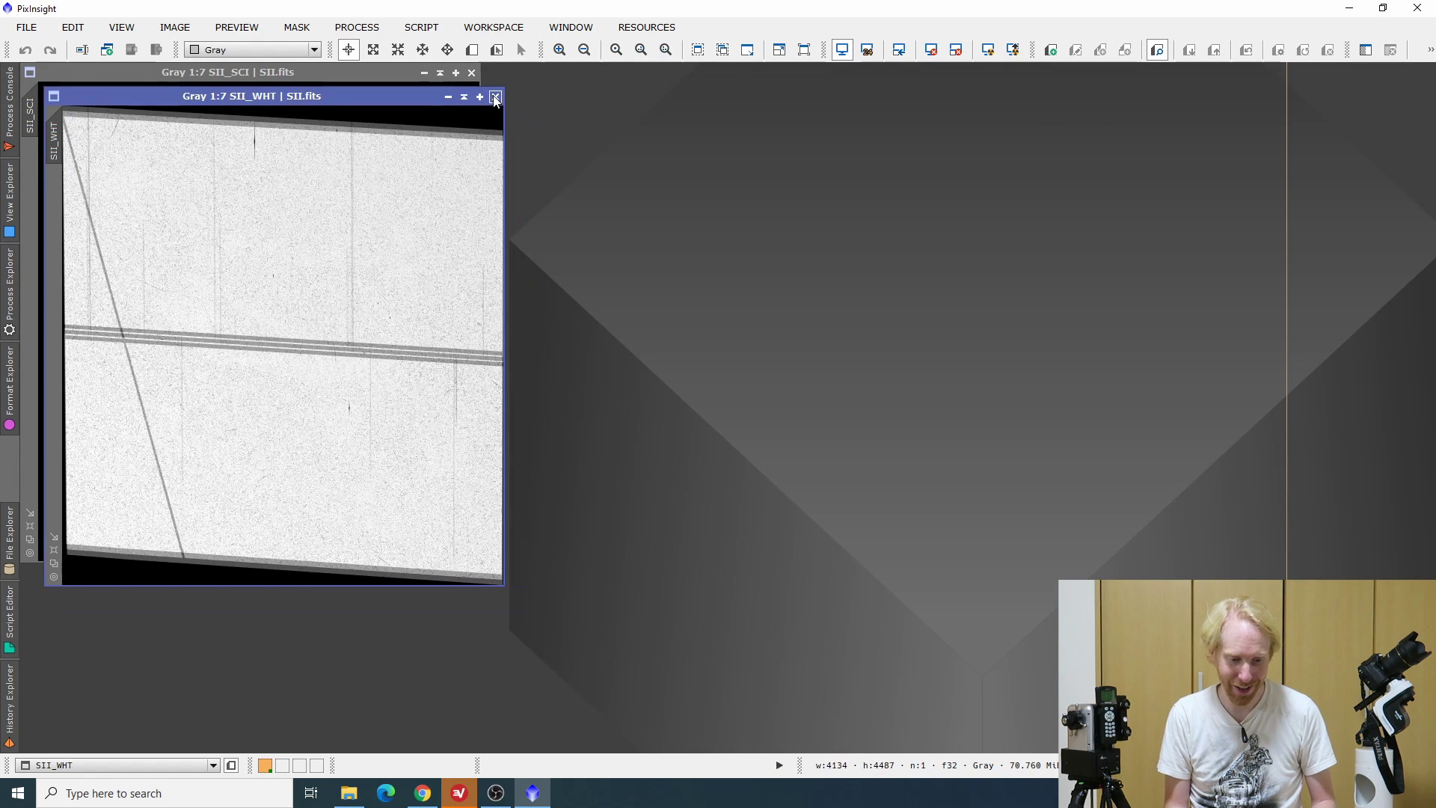
left_click(495, 97)
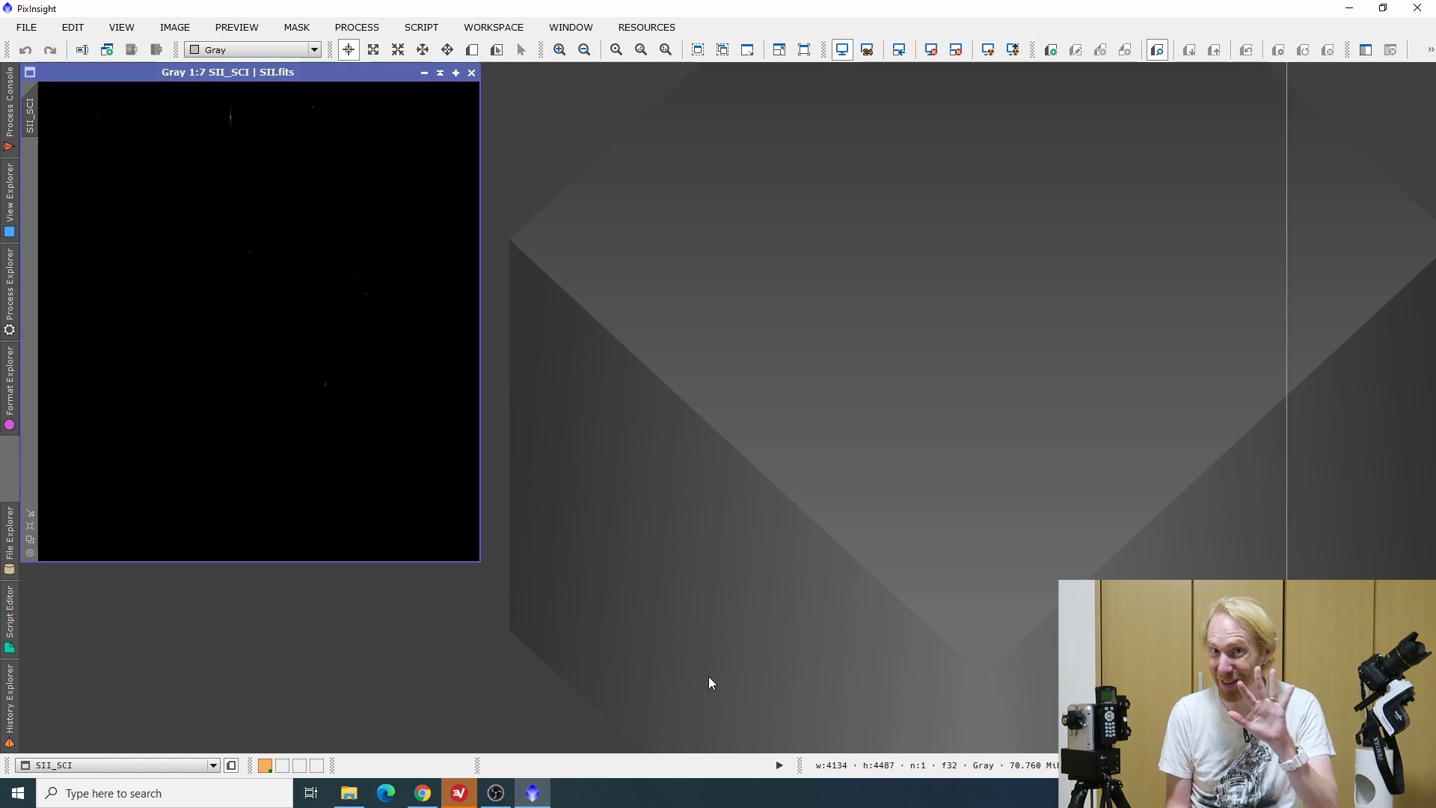
Navigate File Explorer to the eHst2843201 download folder
left_click(350, 794)
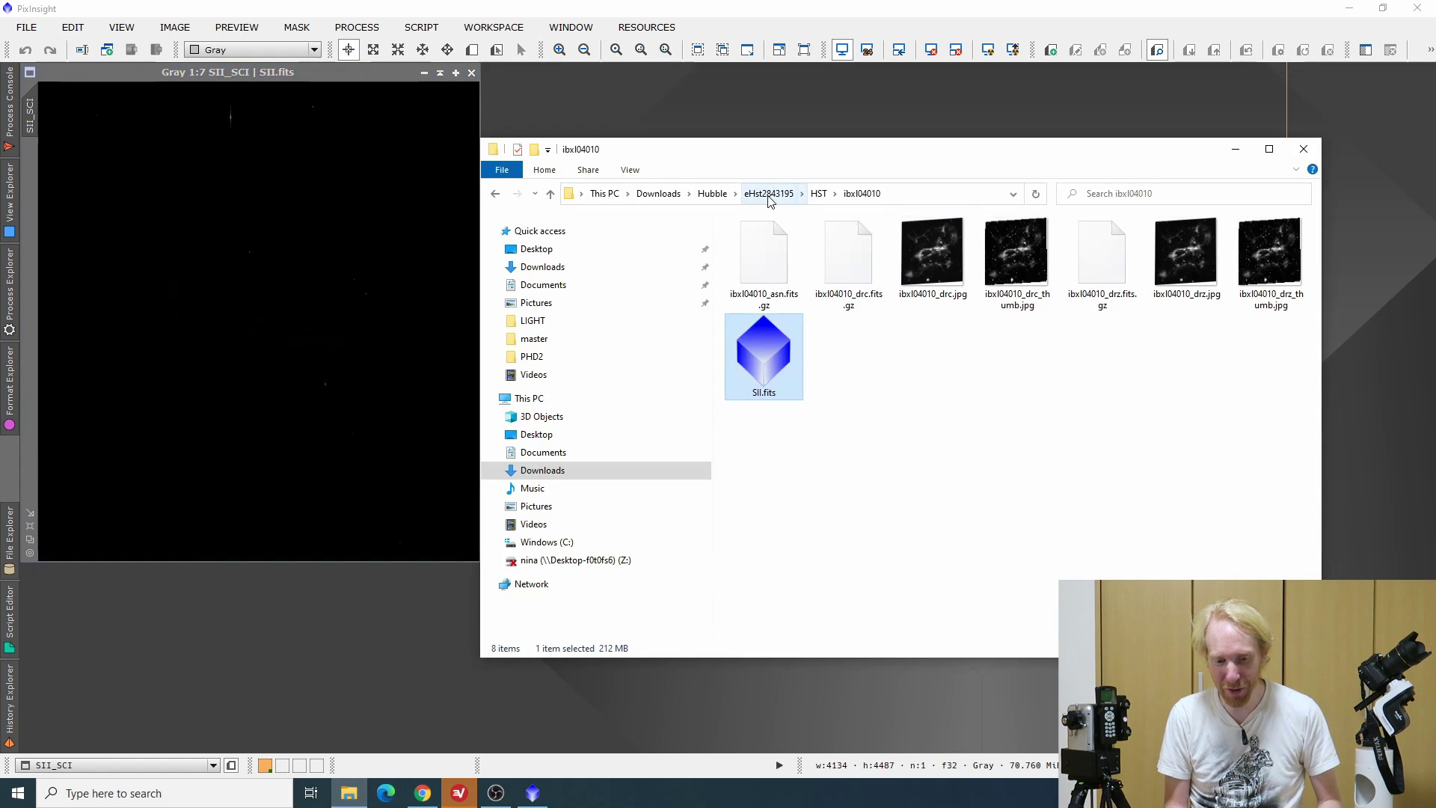
left_click(711, 194)
double_click(750, 257)
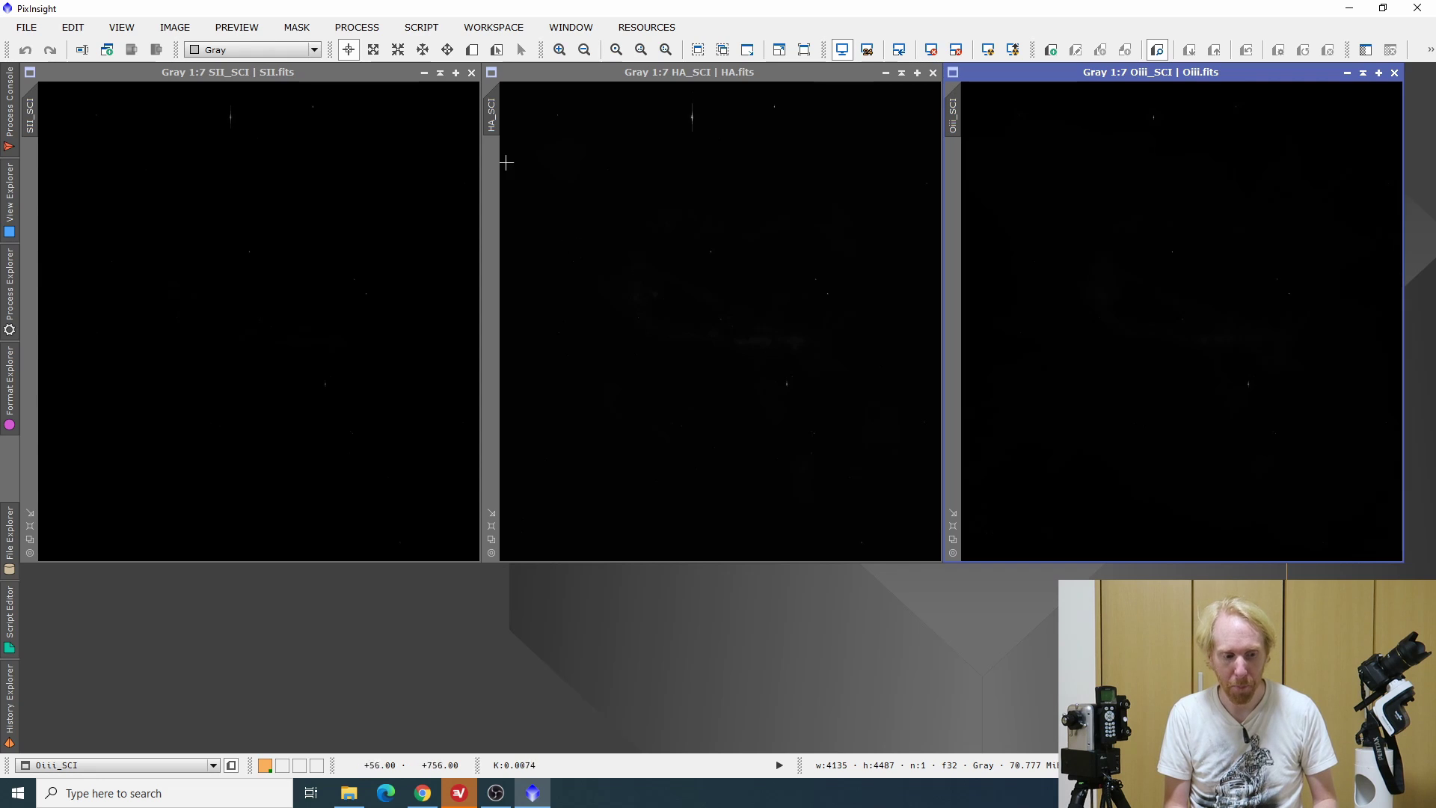
Rename the three _SCI science images to Sii, Ha and Oiii
double_click(30, 112)
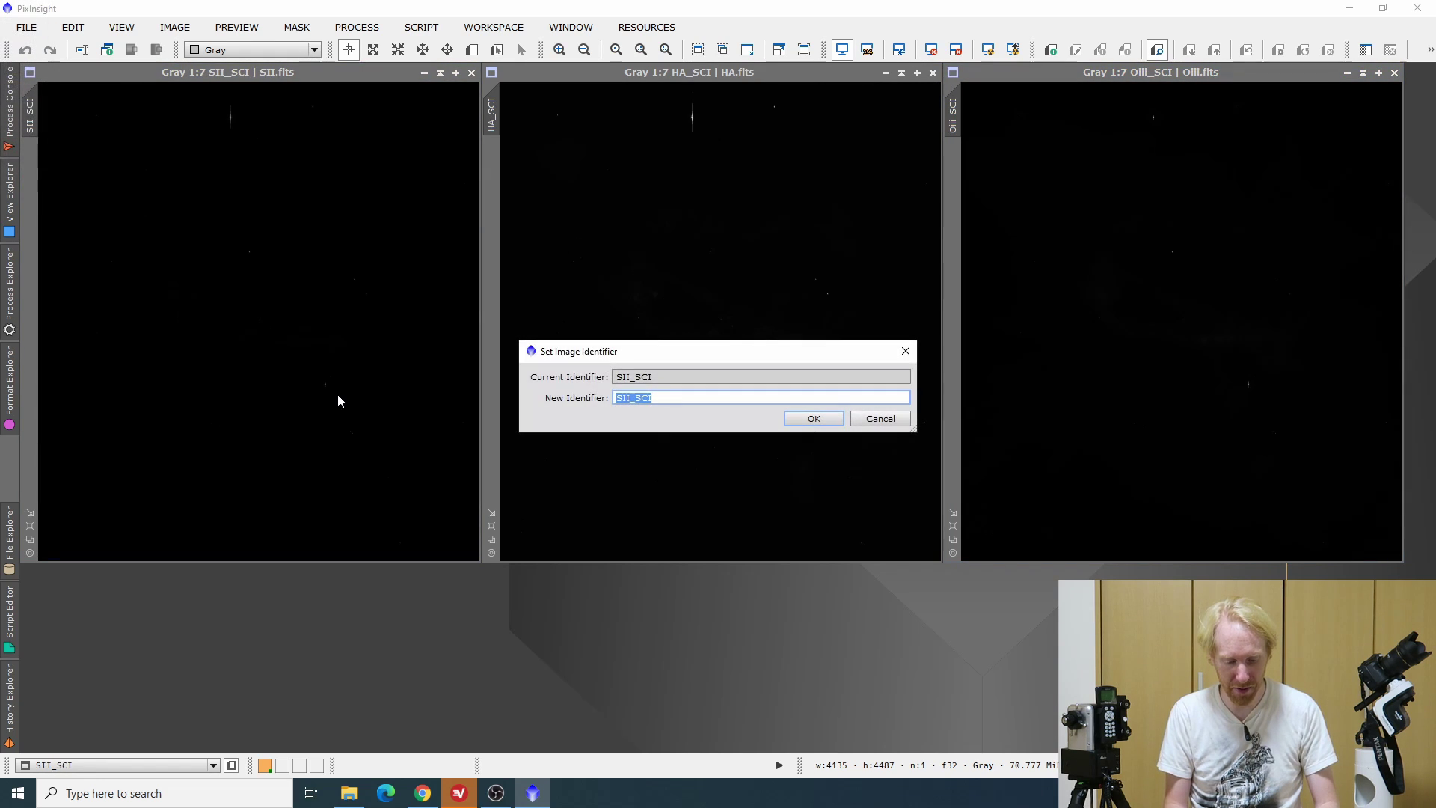
type("Sii")
key("Return")
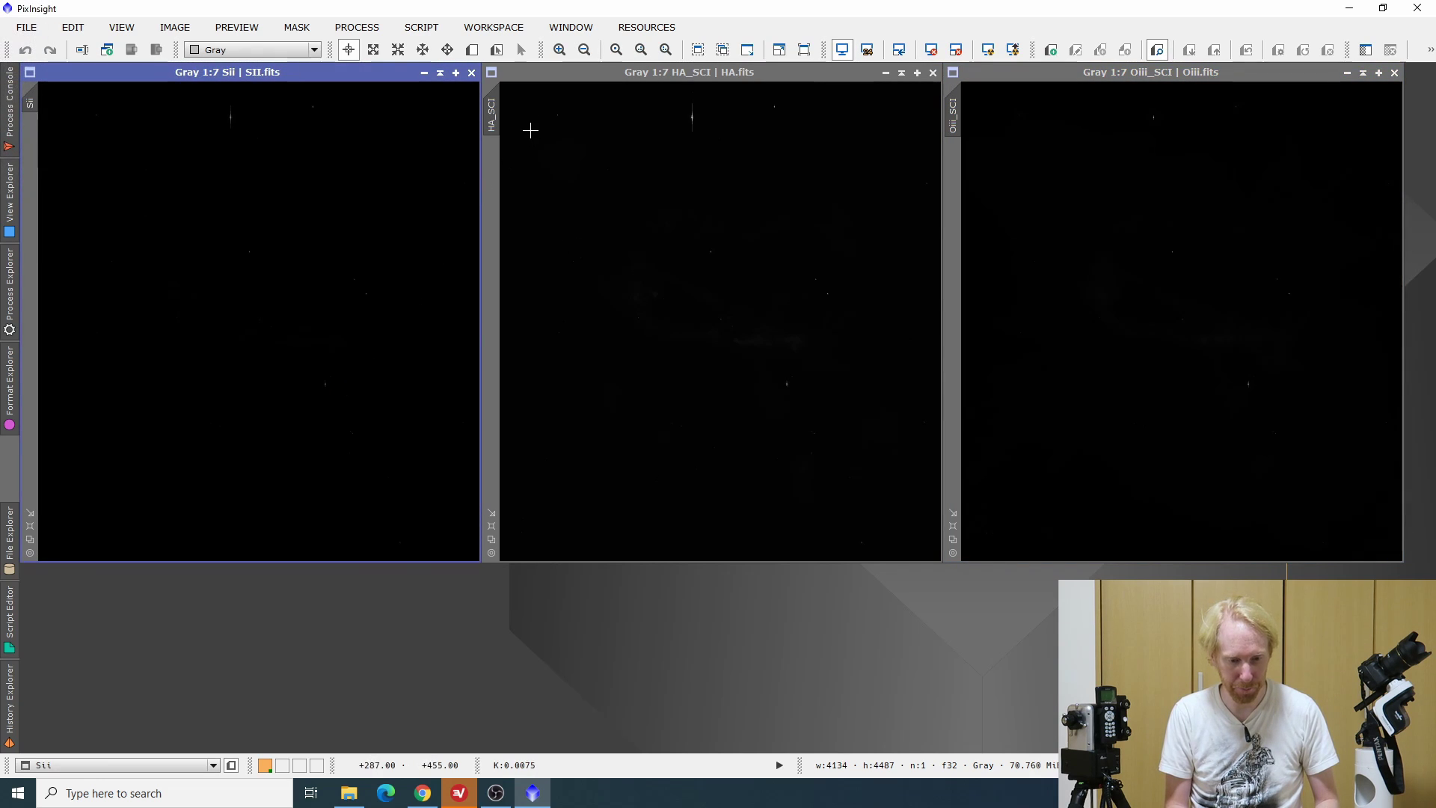
double_click(495, 112)
type("S")
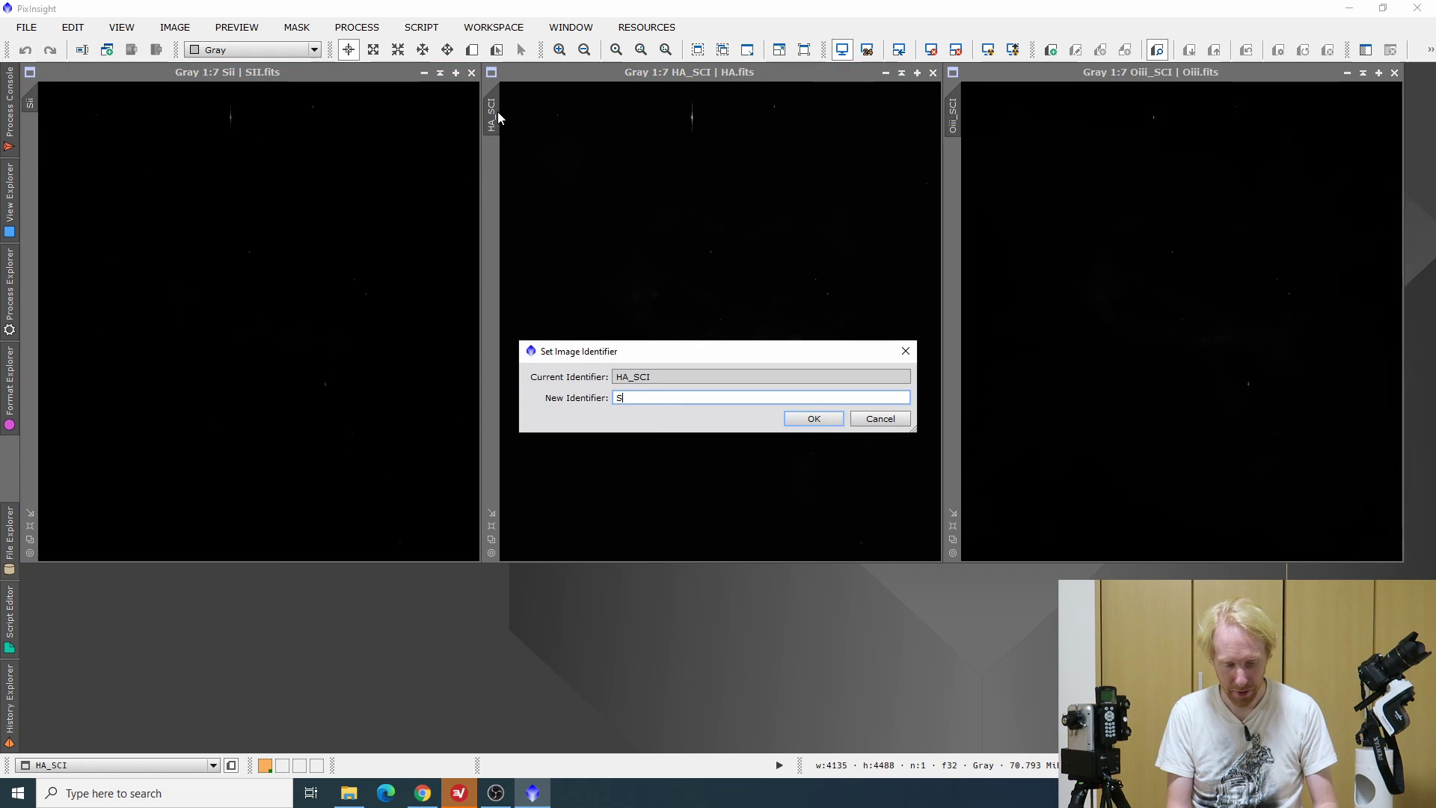
type("Ha")
key("Return")
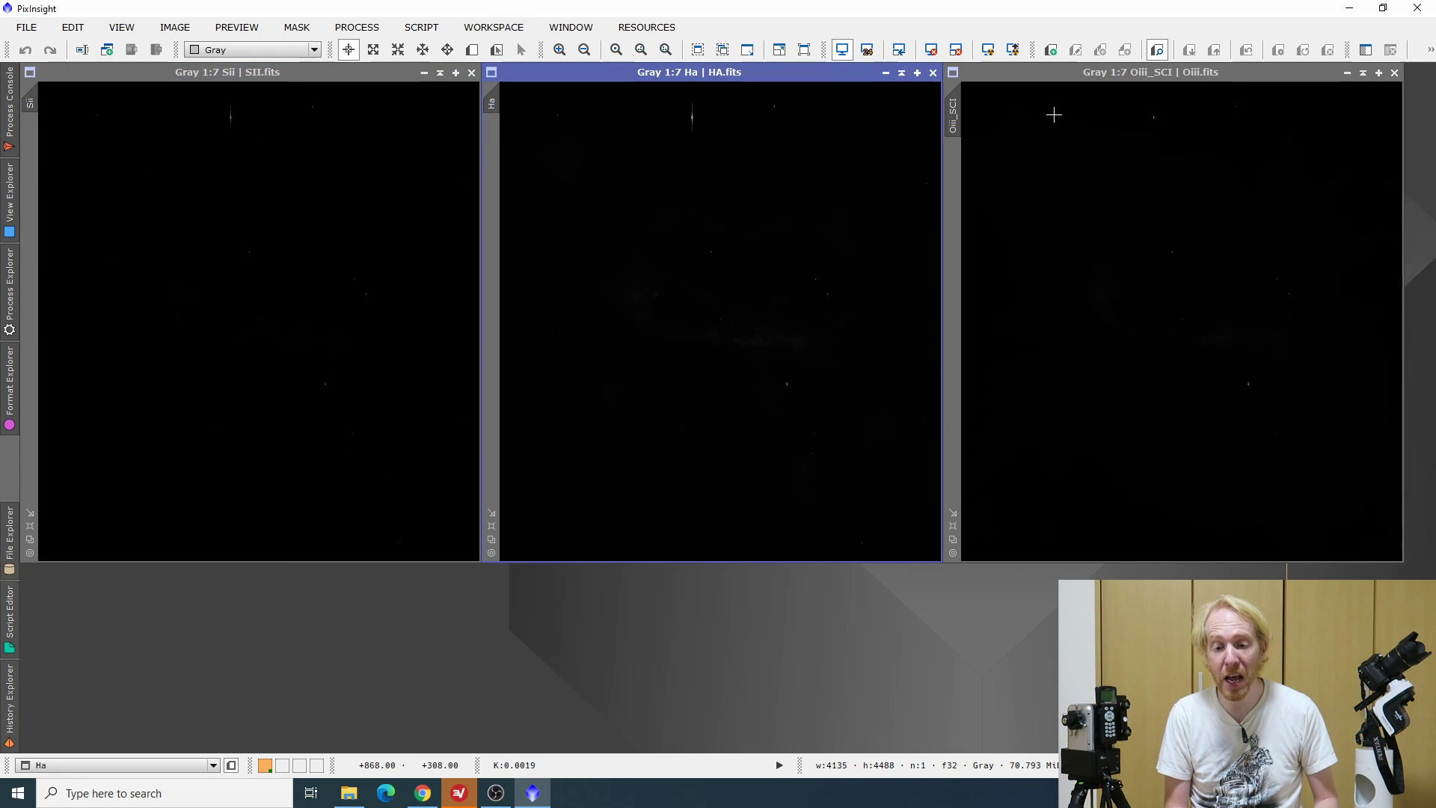
double_click(956, 126)
type("O")
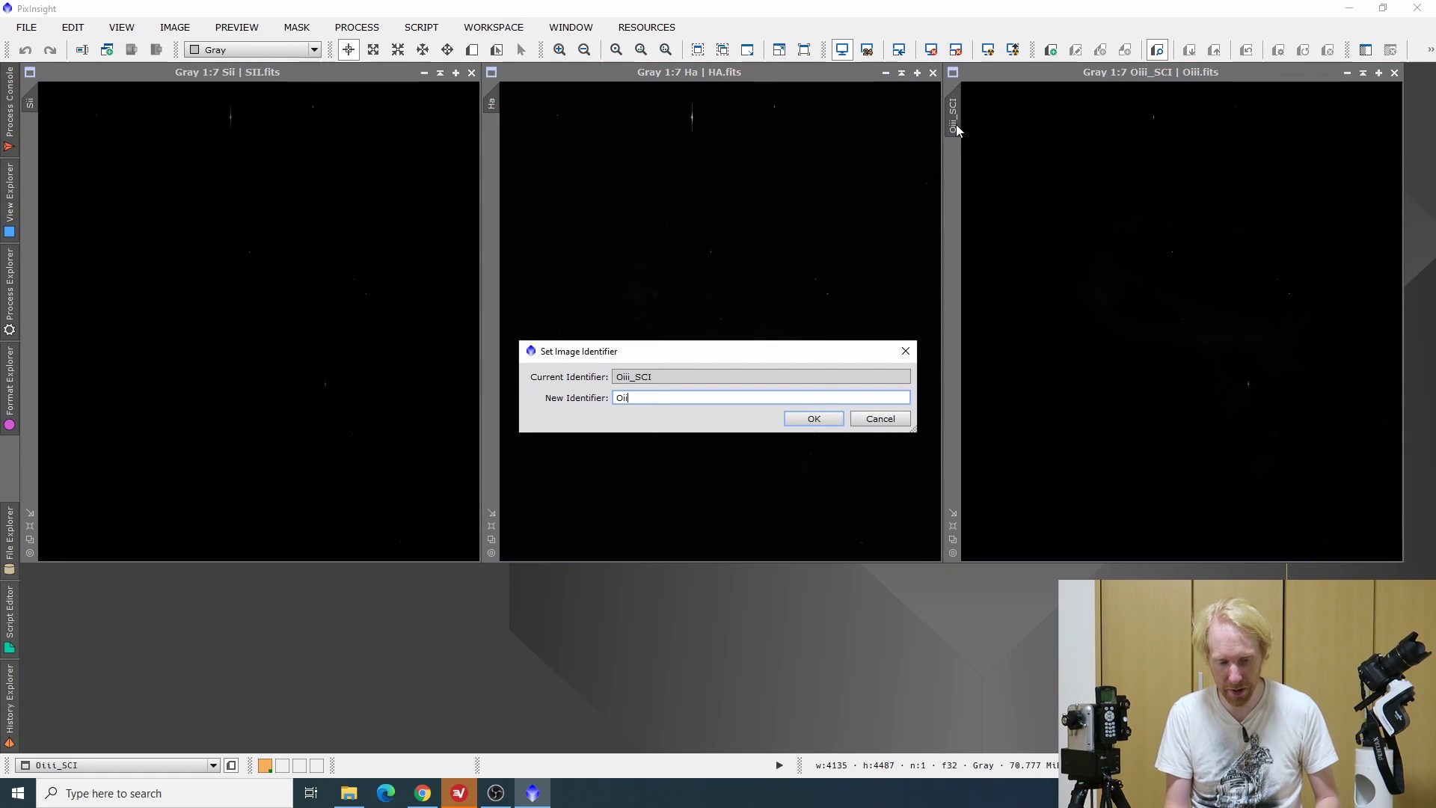
type("iii")
key("Return")
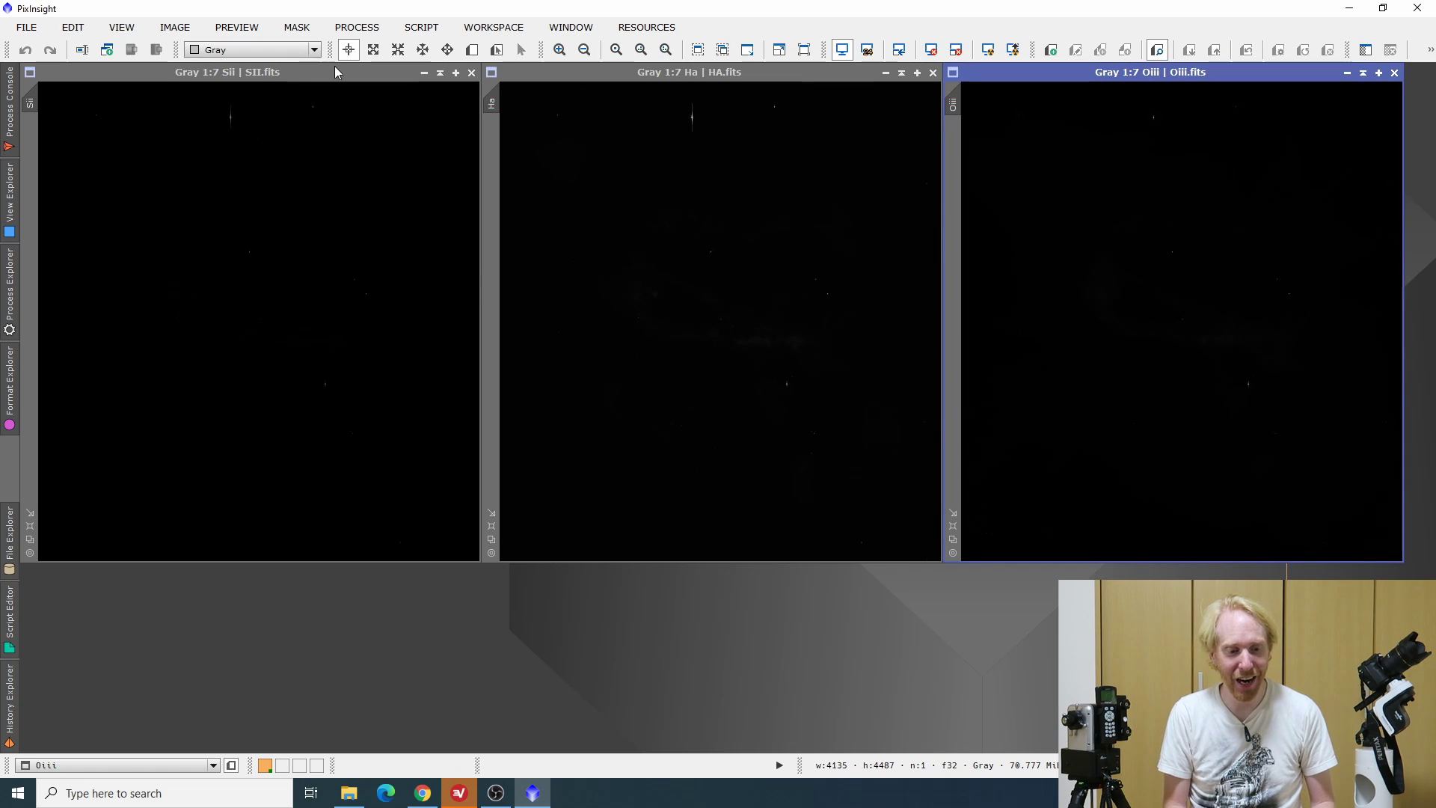
Apply STF AutoStretch to the Sii, Ha and Oiii views in turn
left_click(312, 72)
left_click(988, 49)
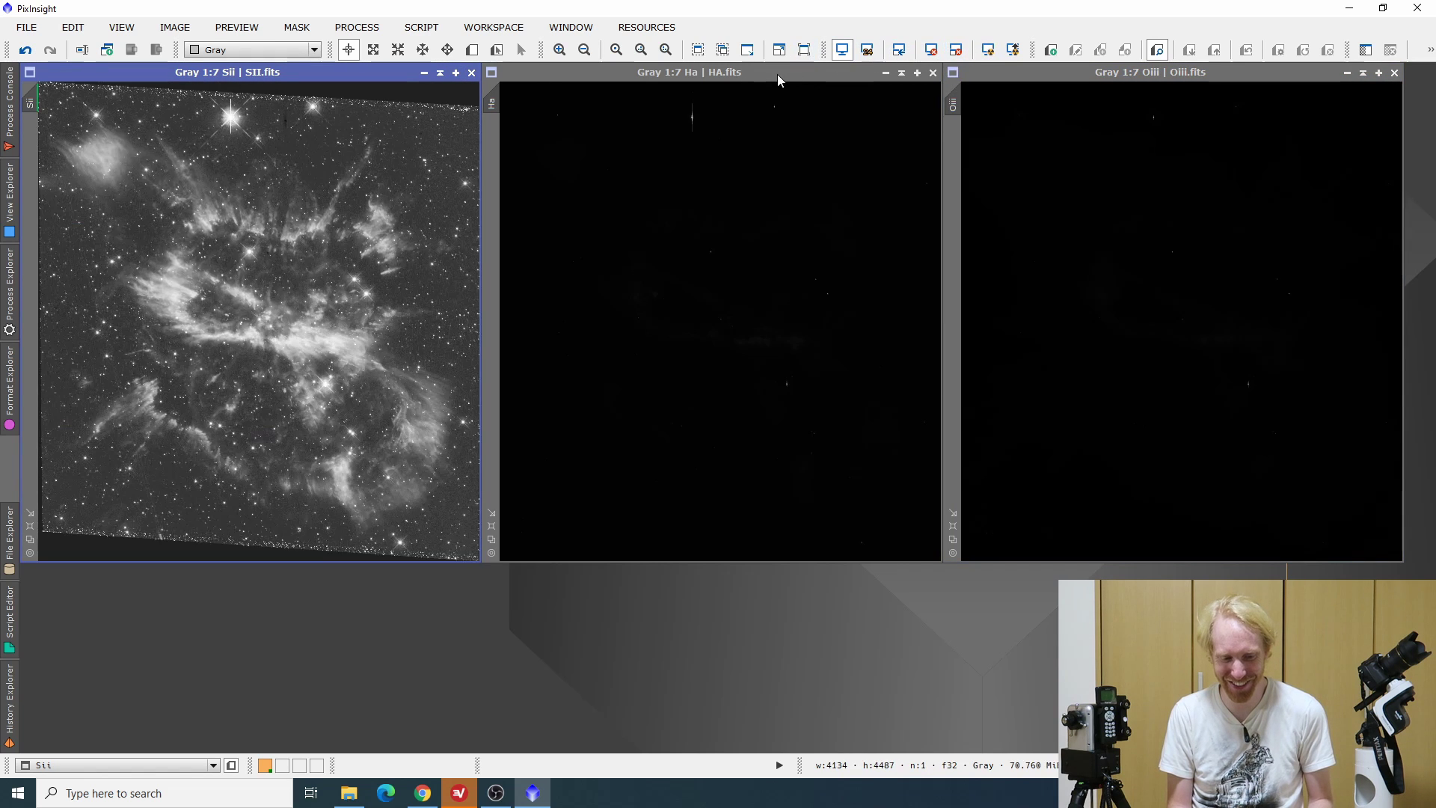
left_click(850, 74)
left_click(990, 51)
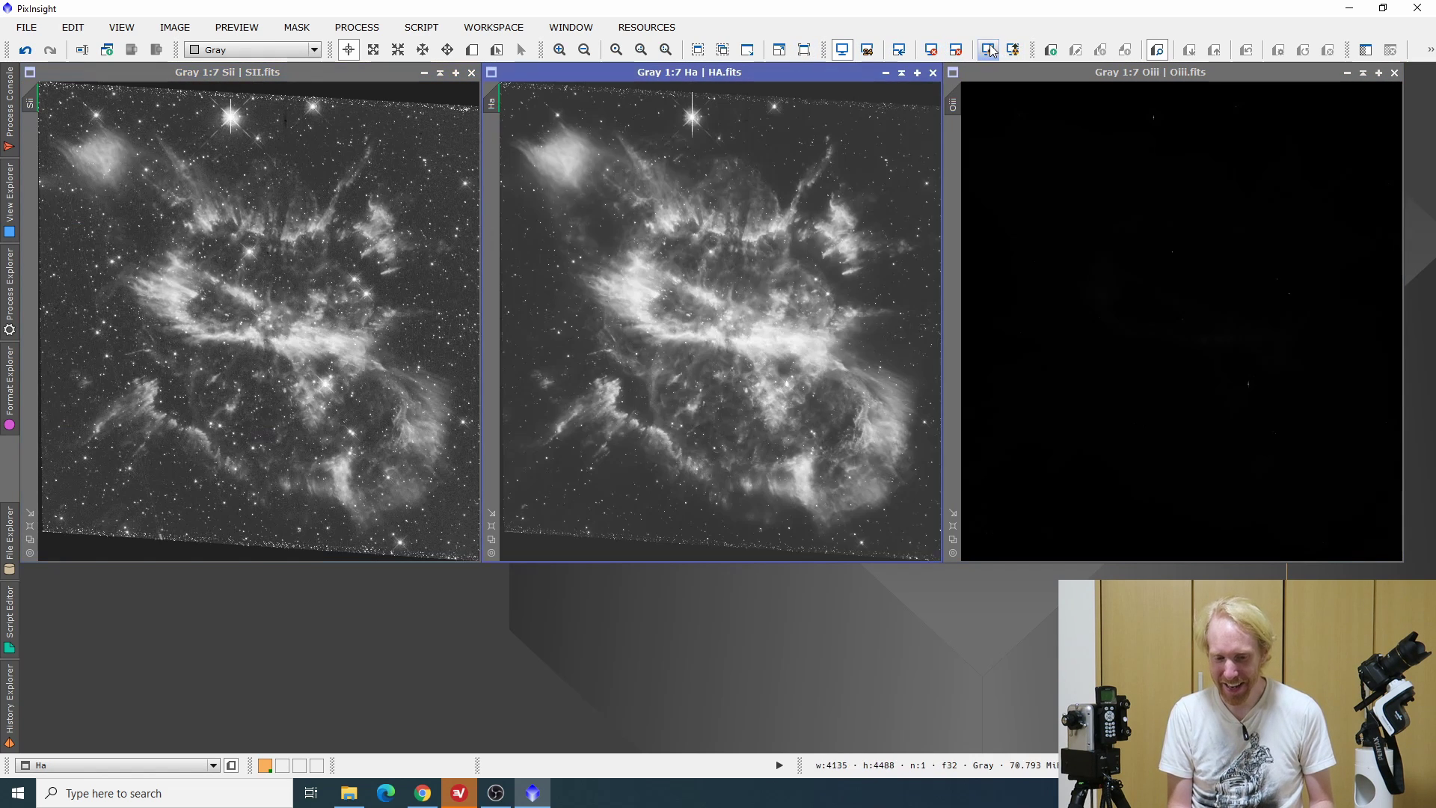
left_click(1120, 70)
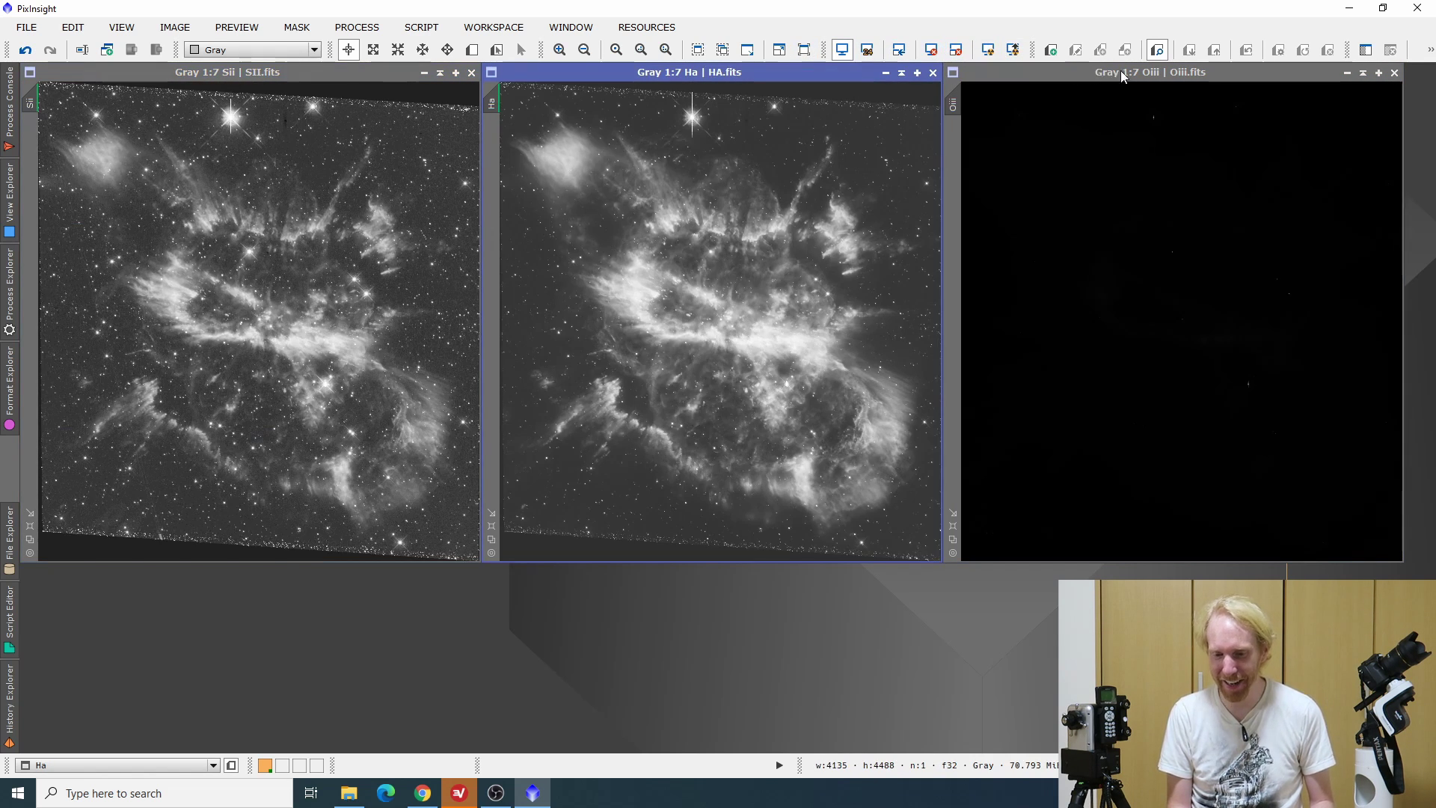
left_click(987, 50)
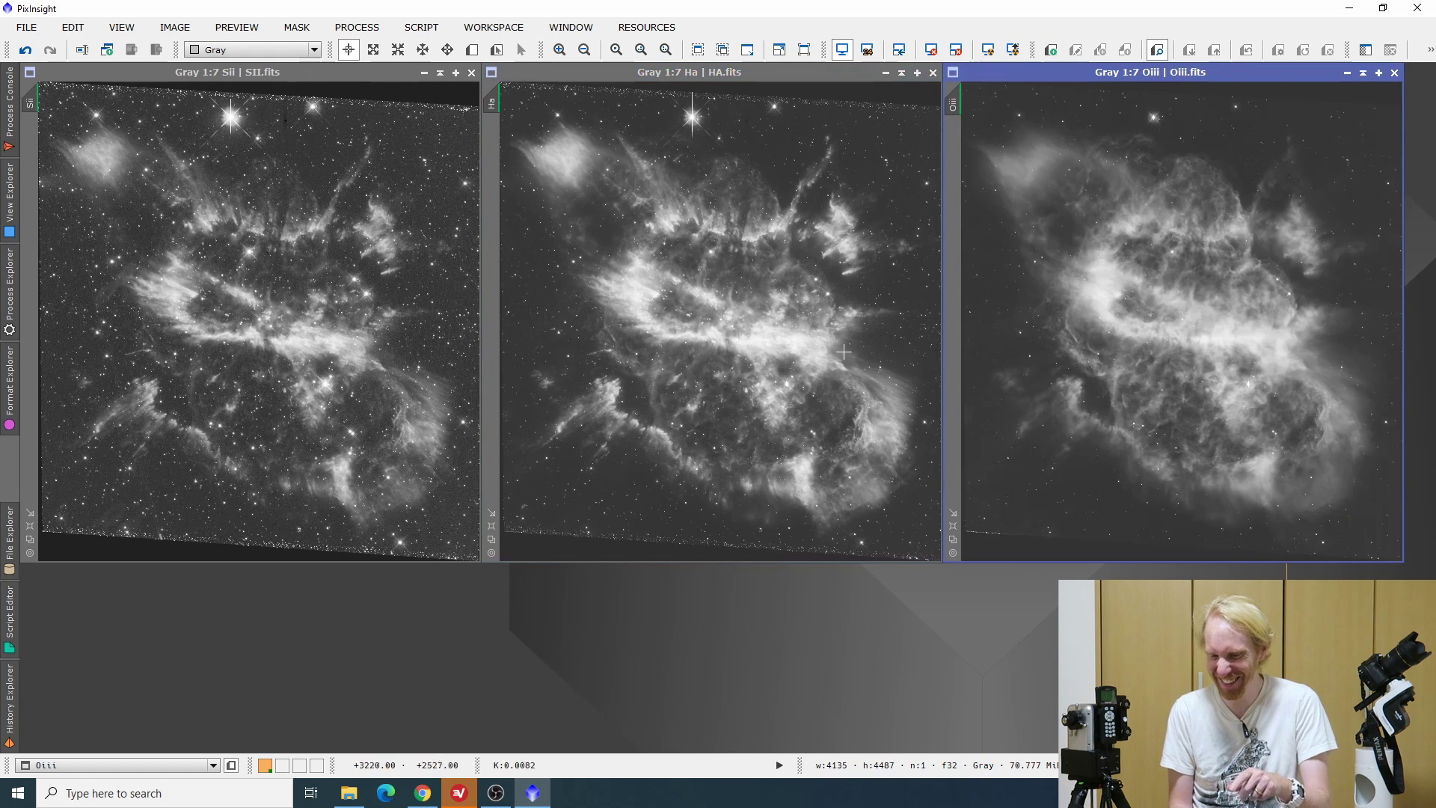
Inspect the stretched Oiii view up close and bring up Process Explorer
scroll(1245, 293, "up", 1)
scroll(1245, 292, "up", 3)
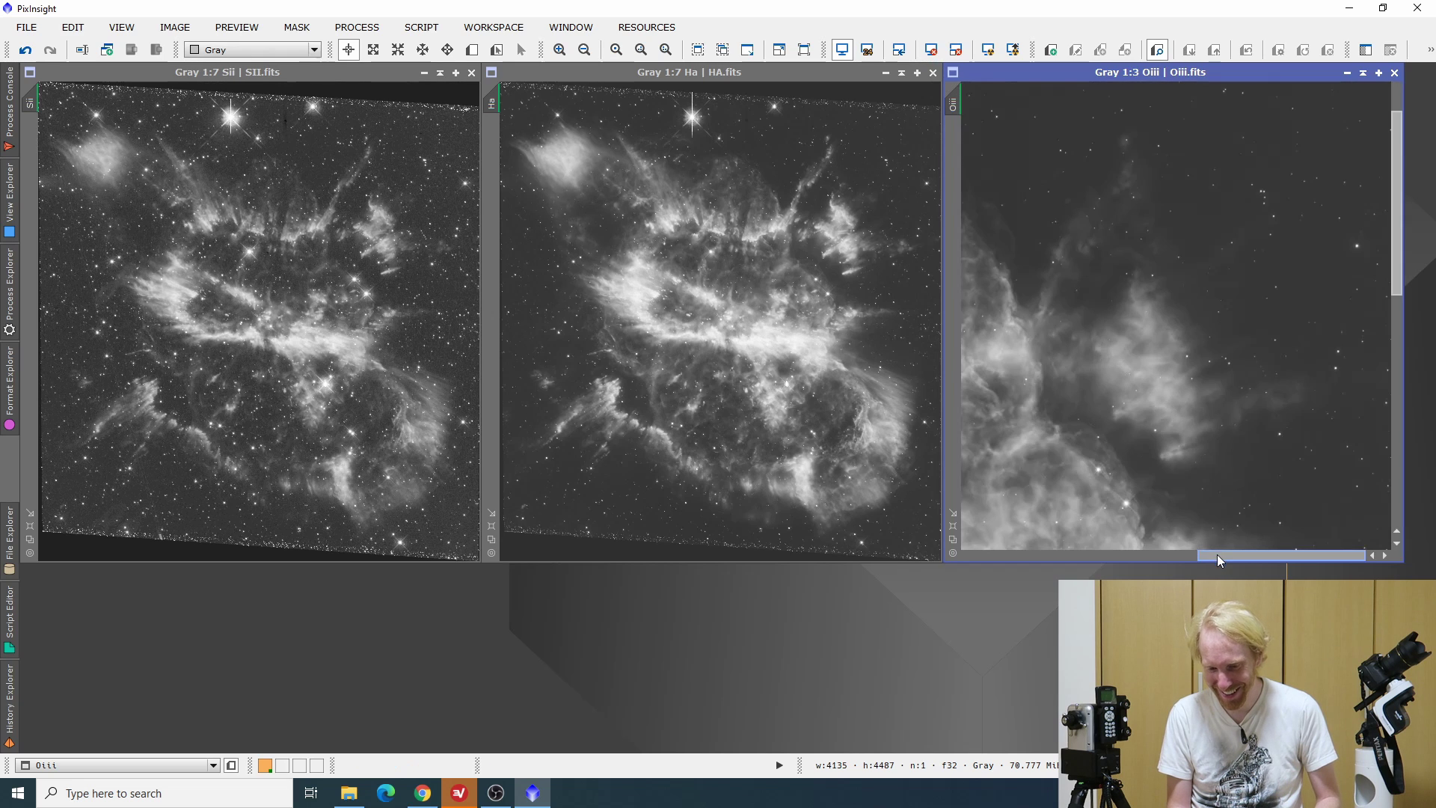
left_click_drag(1217, 554, 1088, 554)
scroll(1157, 462, "down", 5)
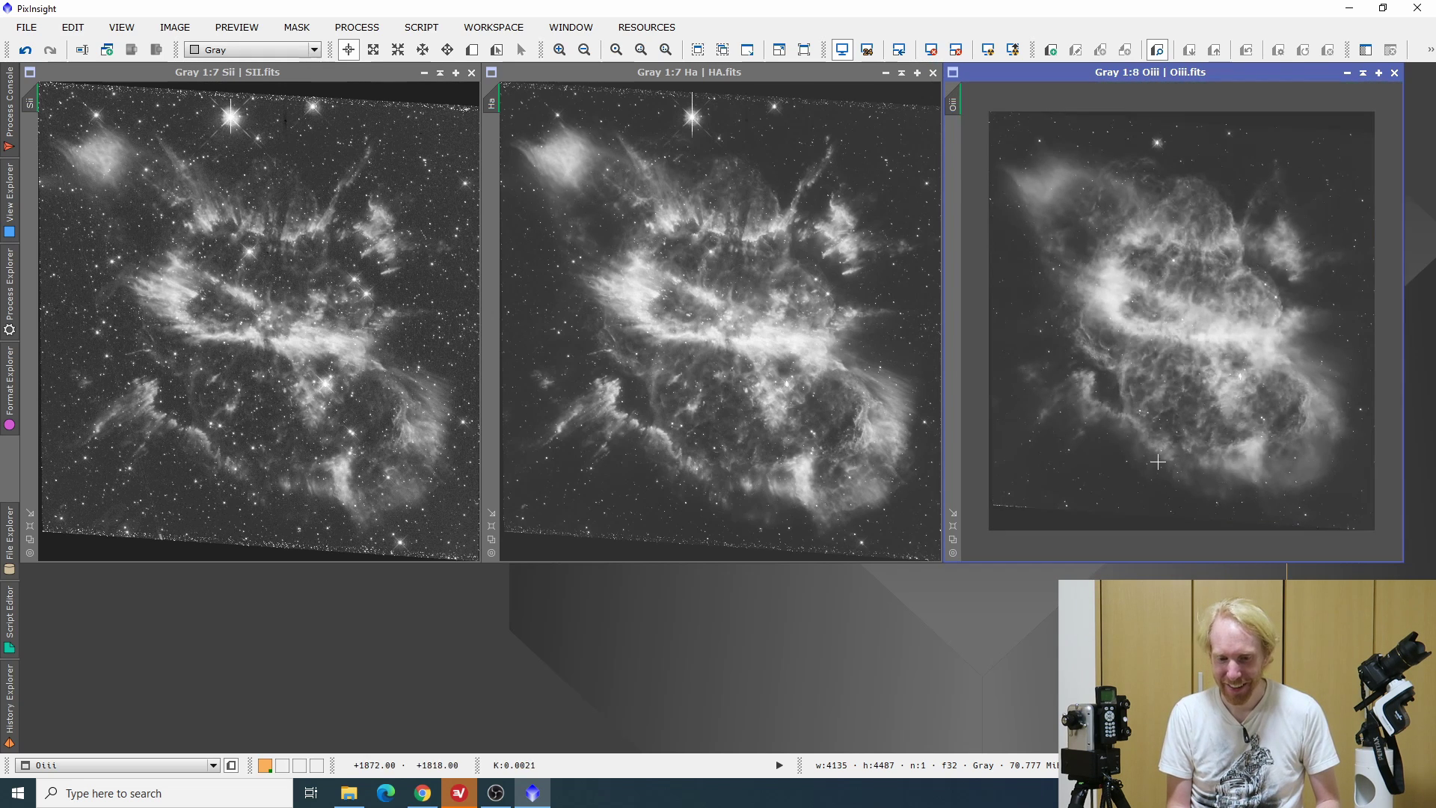
scroll(1158, 461, "up", 1)
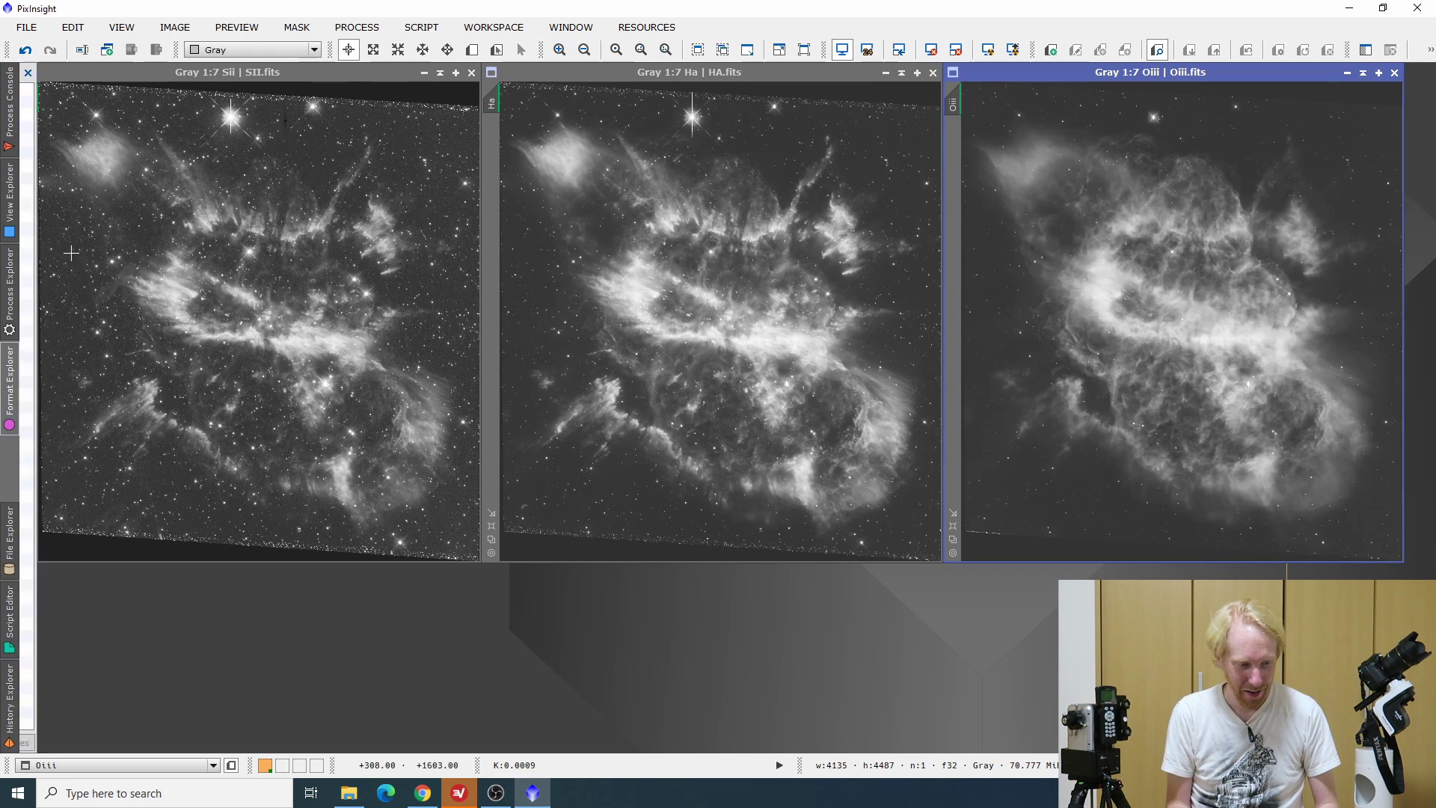
left_click(6, 290)
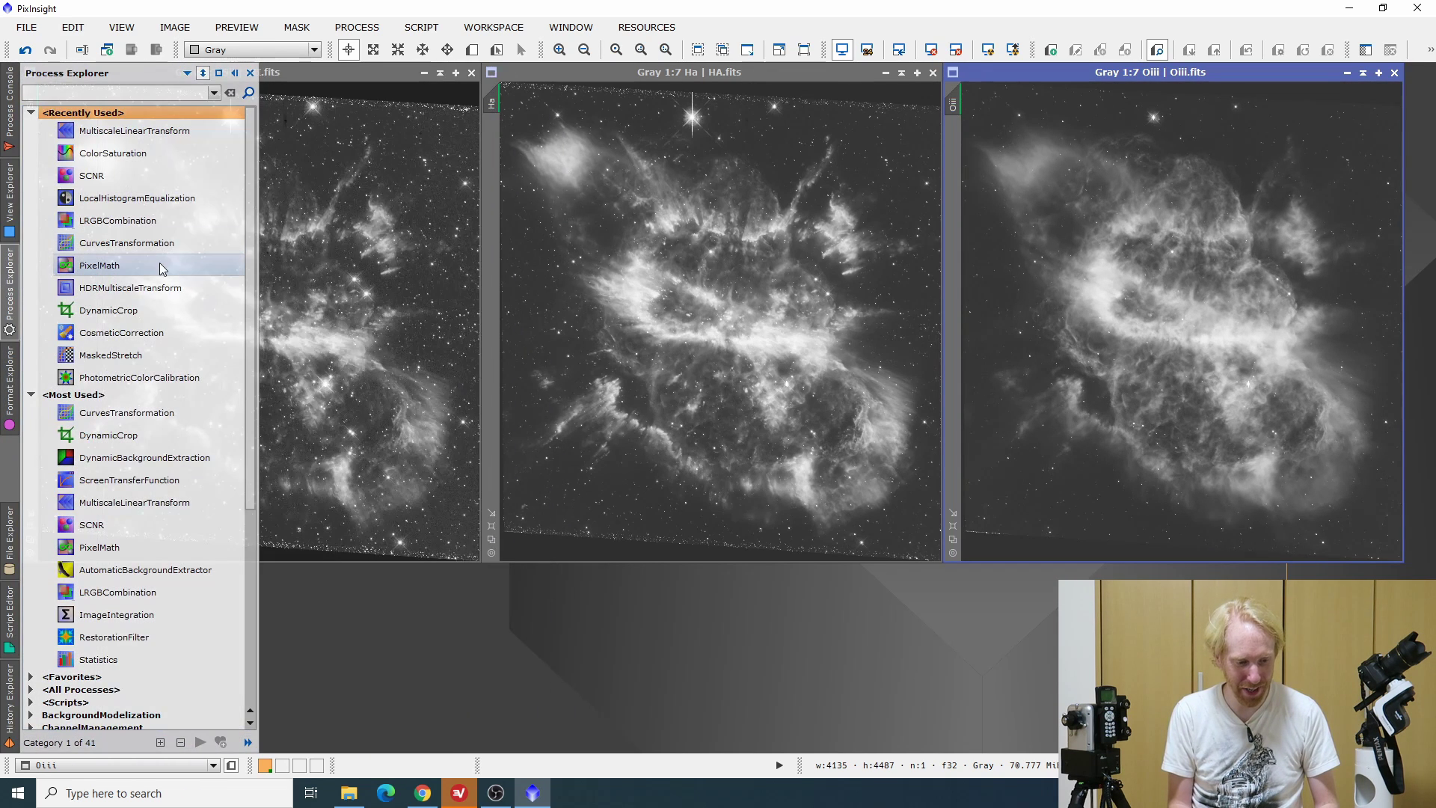
Draw a DynamicCrop box over the Sii image and rotate it to follow the tilted edges
double_click(108, 435)
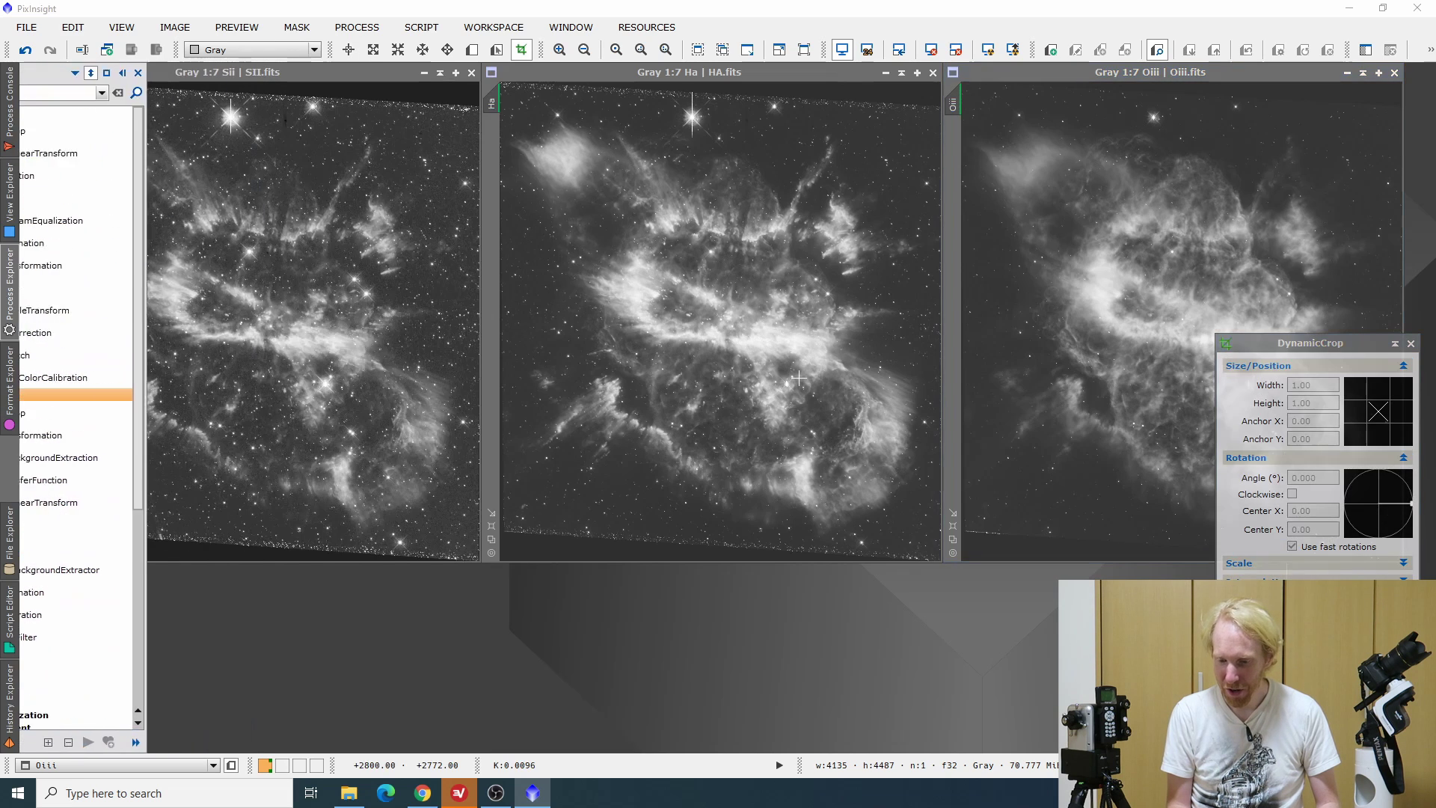
left_click_drag(50, 101, 469, 534)
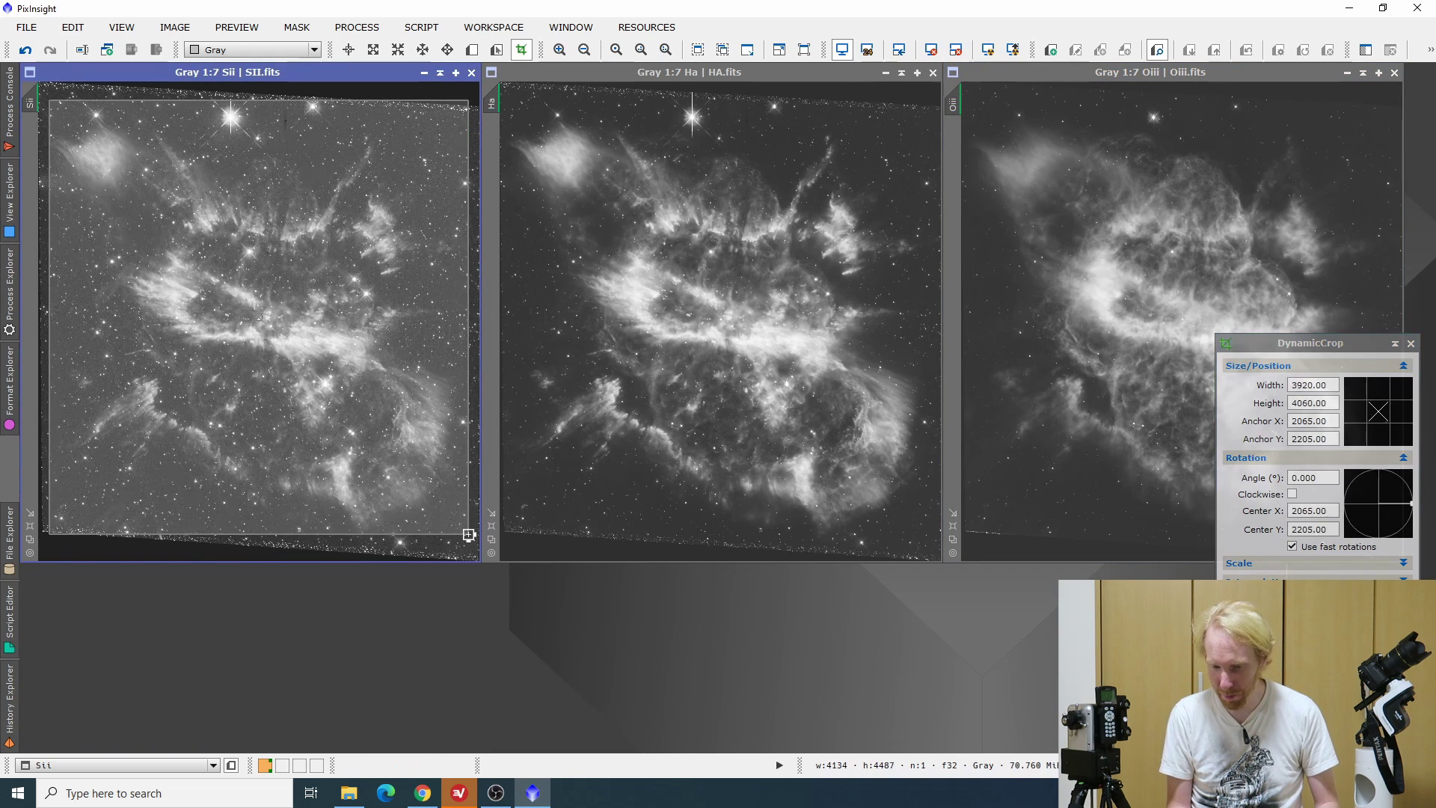
mouse_move(747, 72)
left_mouse_down()
mouse_move(284, 69)
mouse_move(775, 80)
mouse_move(747, 71)
left_mouse_up()
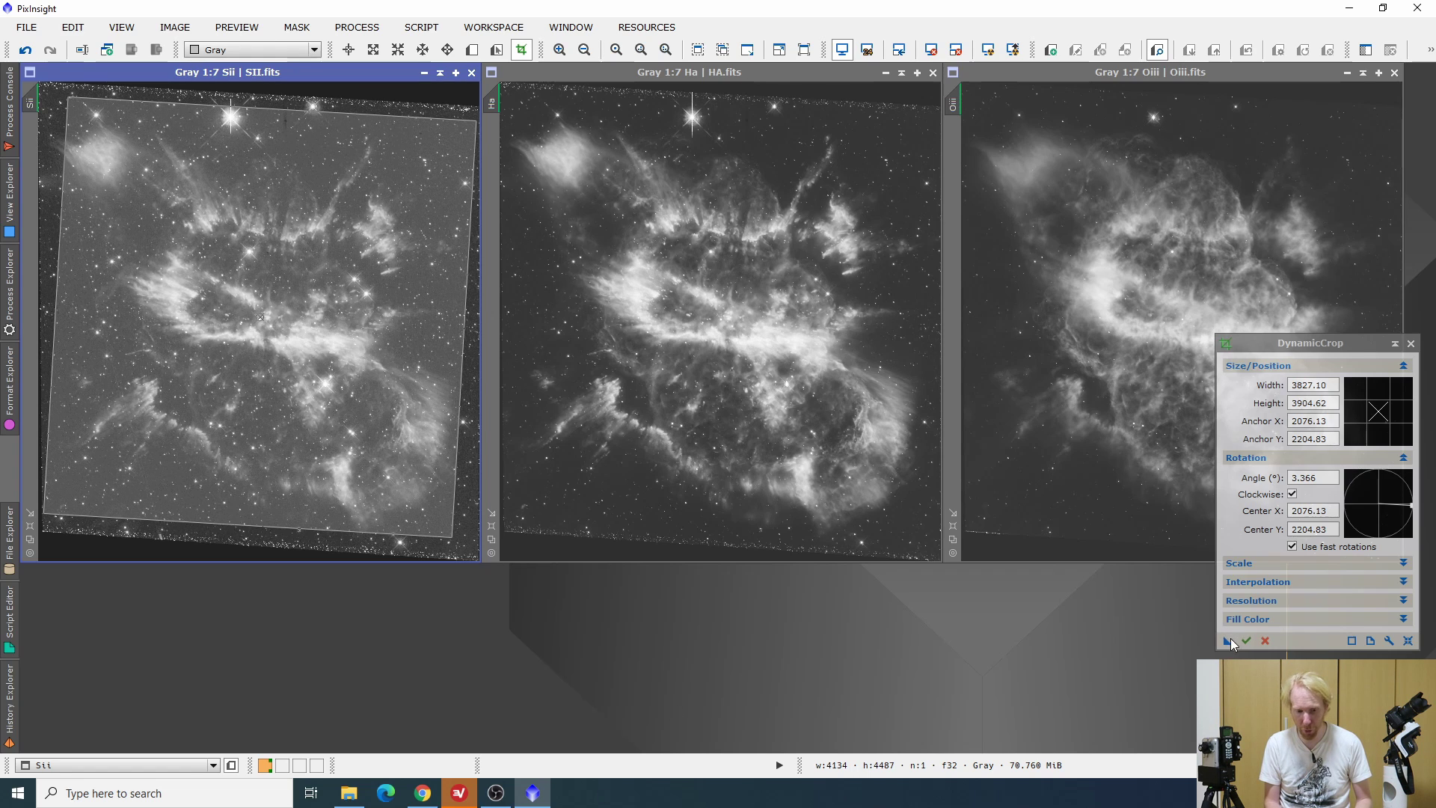
Apply the same crop to Ha, Oiii and Sii, accepting astrometry loss, giving about 3827×3905 pixels
left_click_drag(1229, 640, 795, 261)
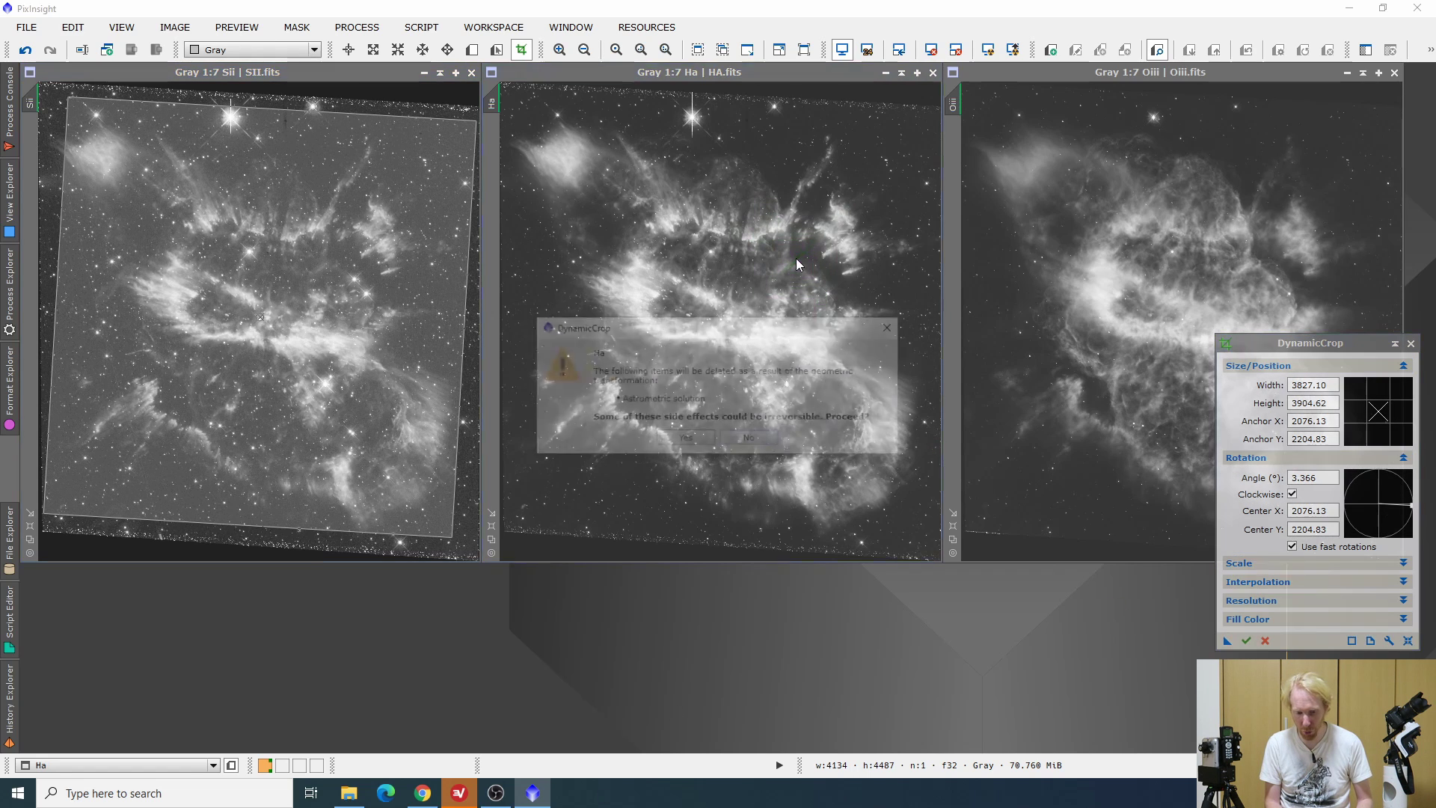
left_click(707, 440)
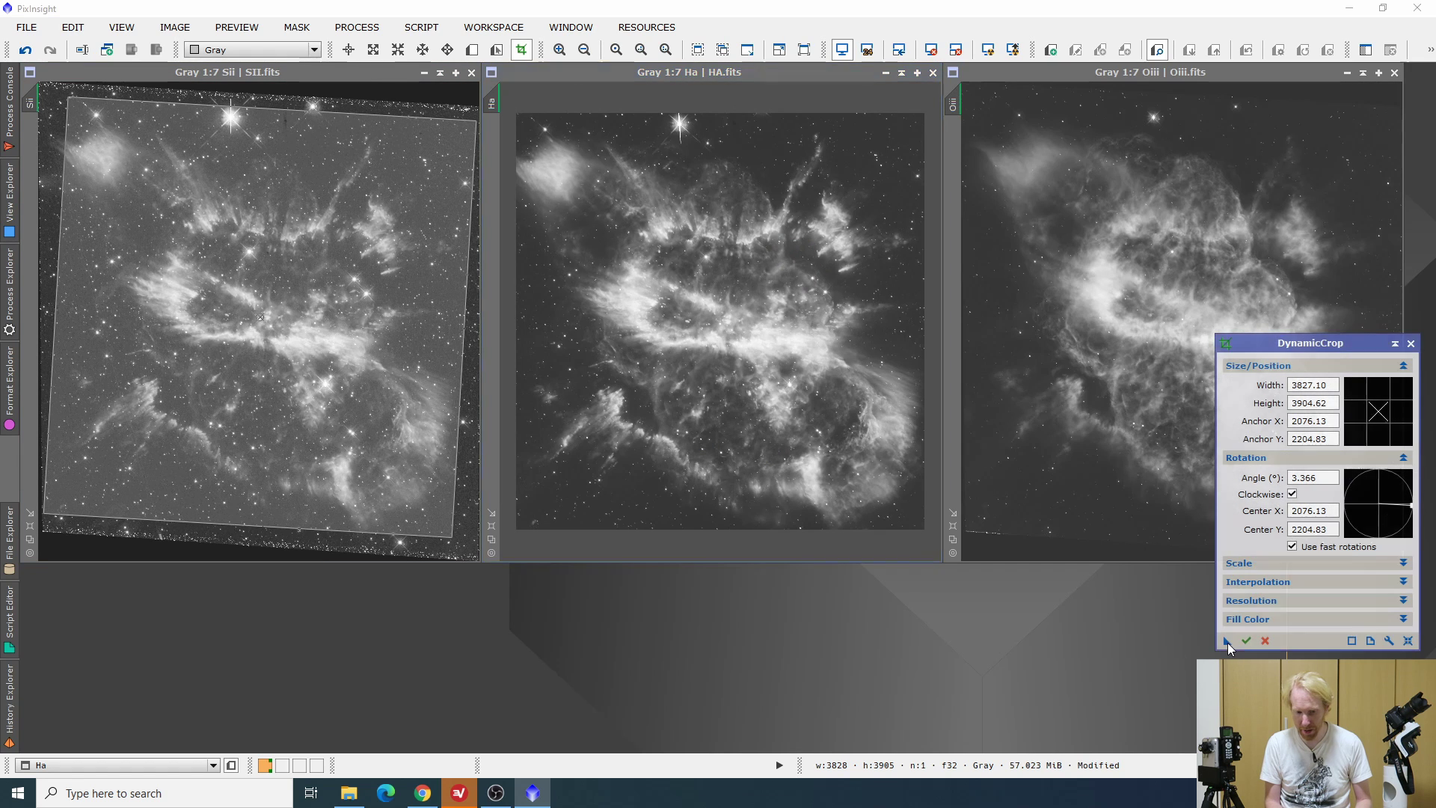
left_click_drag(1227, 640, 1064, 274)
left_click(662, 440)
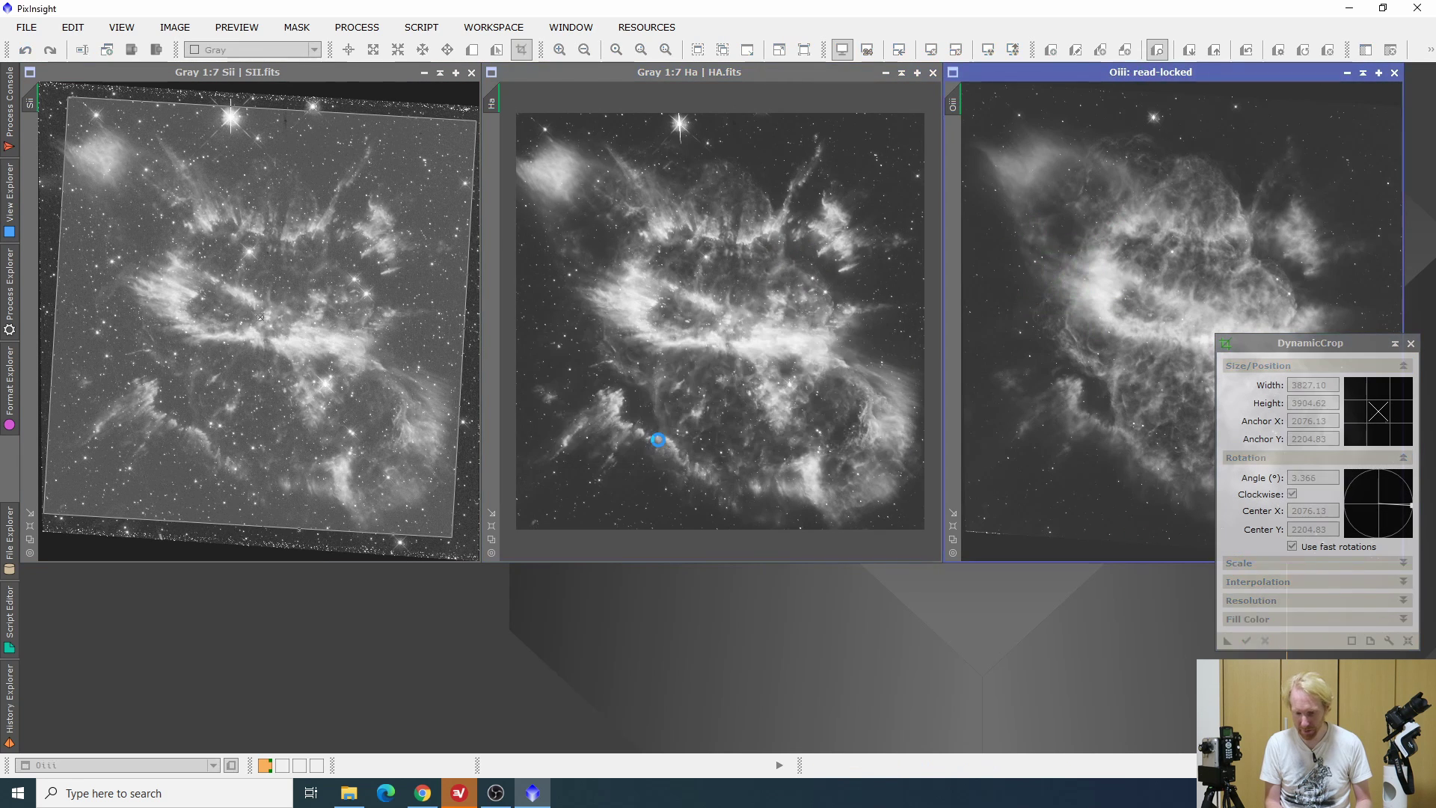
left_click(1246, 640)
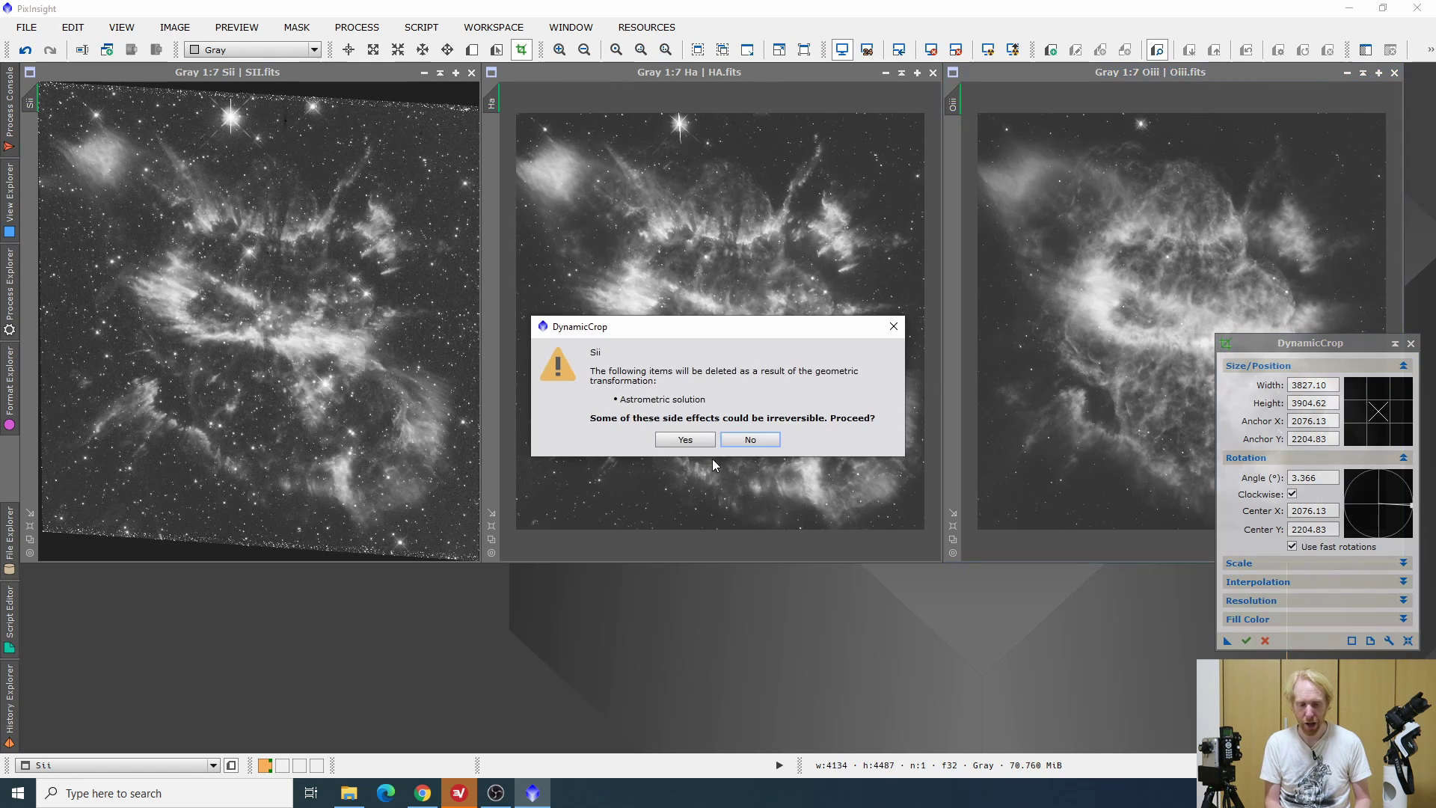
left_click(685, 439)
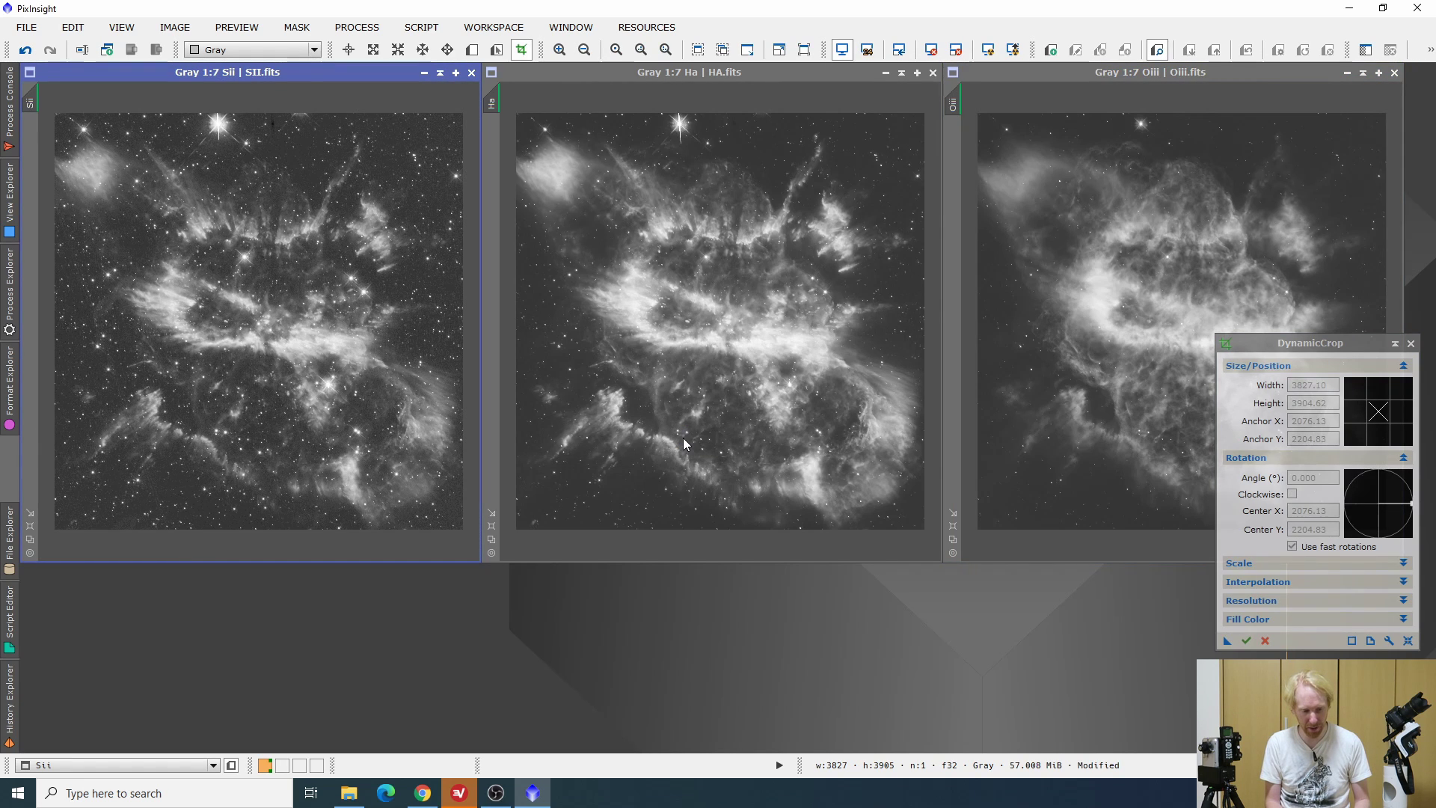
left_click(1410, 343)
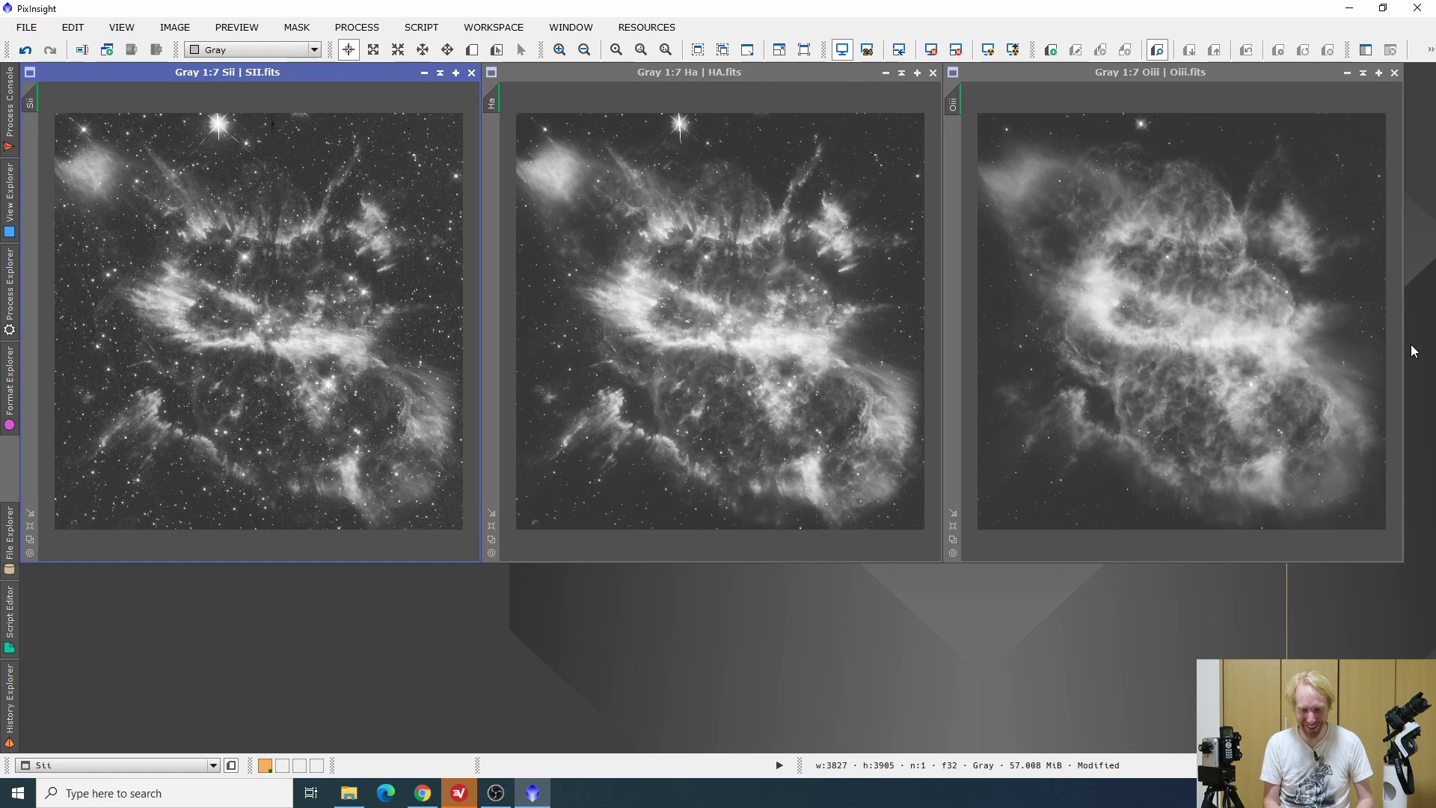
scroll(716, 298, "down", 1)
scroll(717, 298, "up", 7)
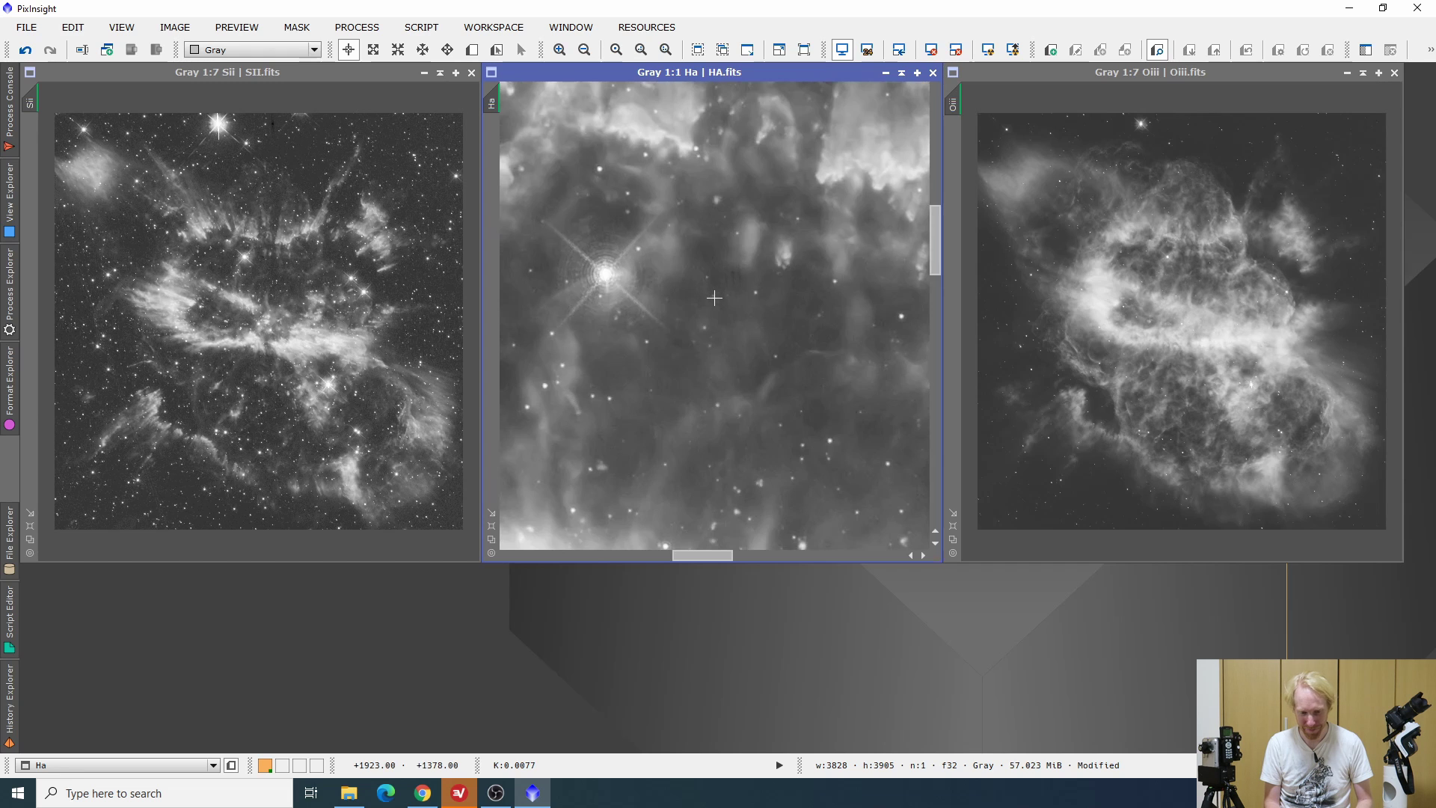
scroll(714, 298, "down", 7)
scroll(715, 297, "up", 2)
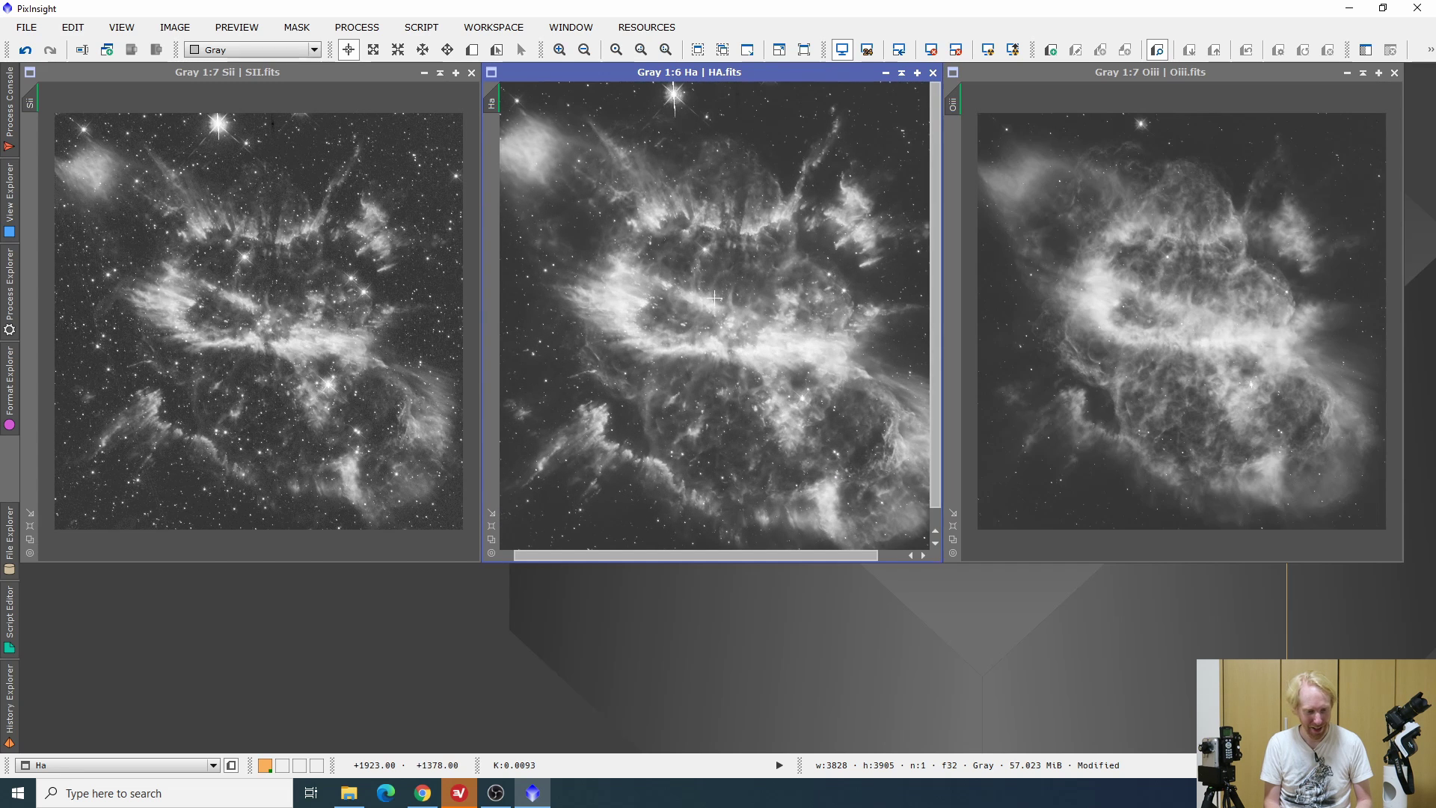
scroll(274, 353, "down", 1)
scroll(274, 352, "up", 4)
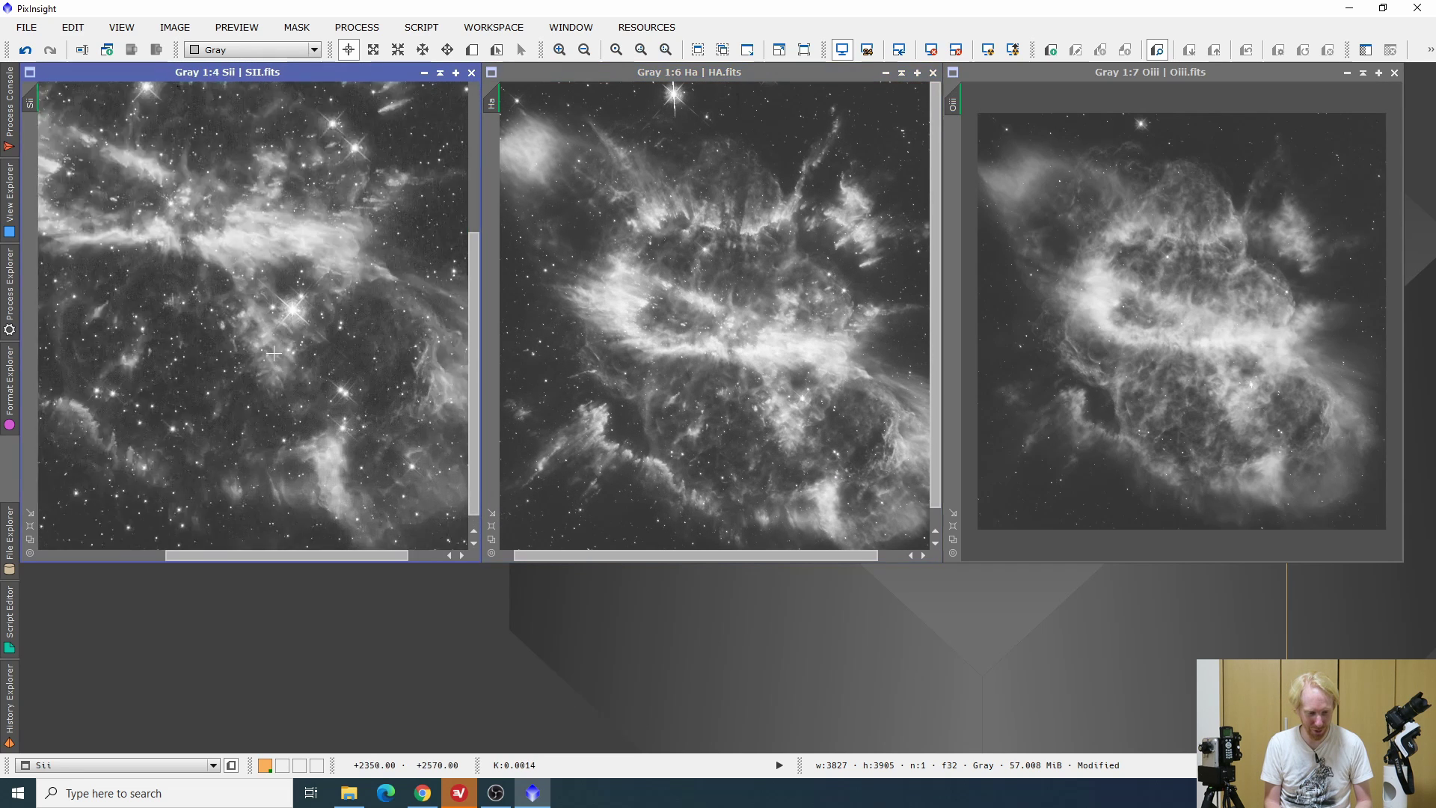
scroll(274, 352, "up", 4)
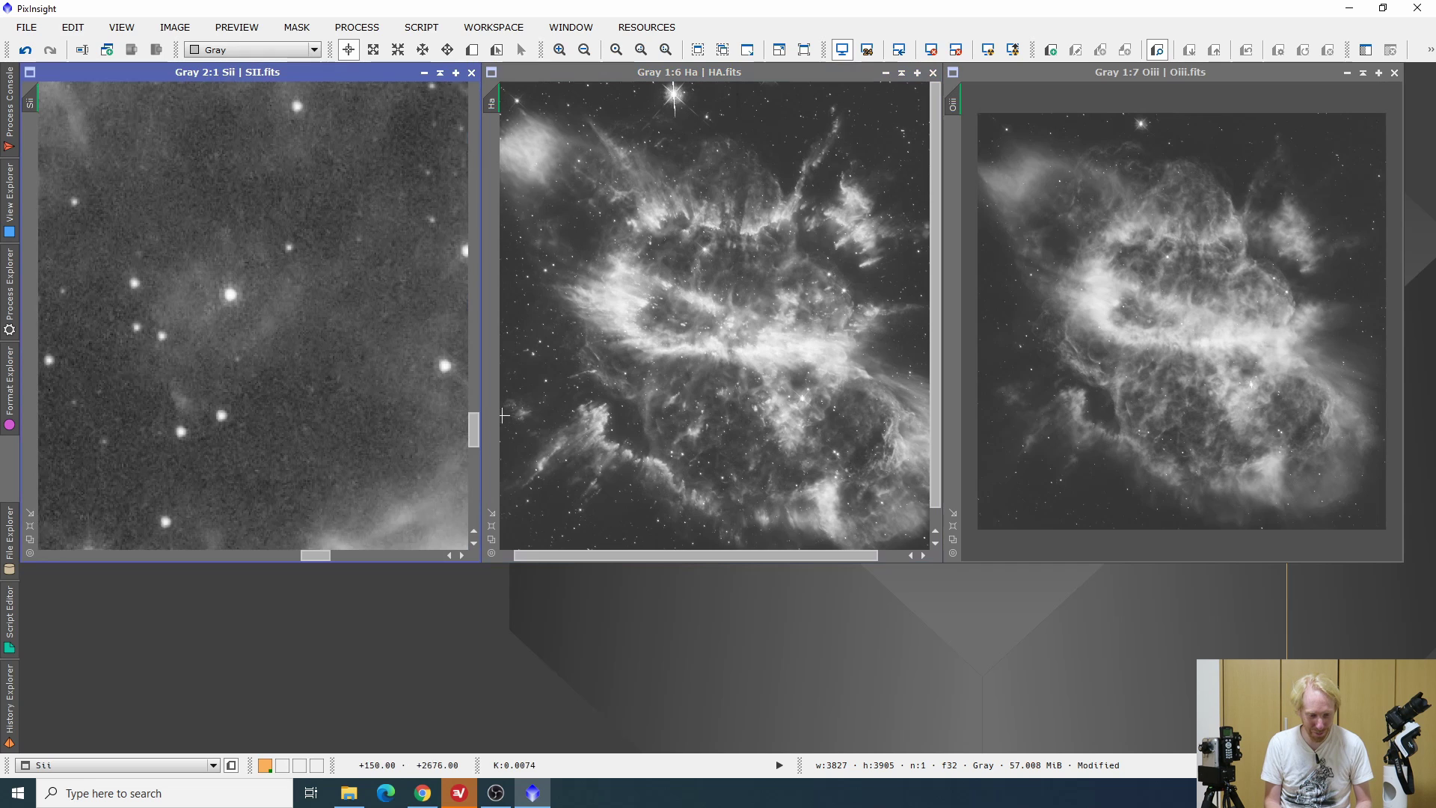
left_click_drag(474, 429, 479, 311)
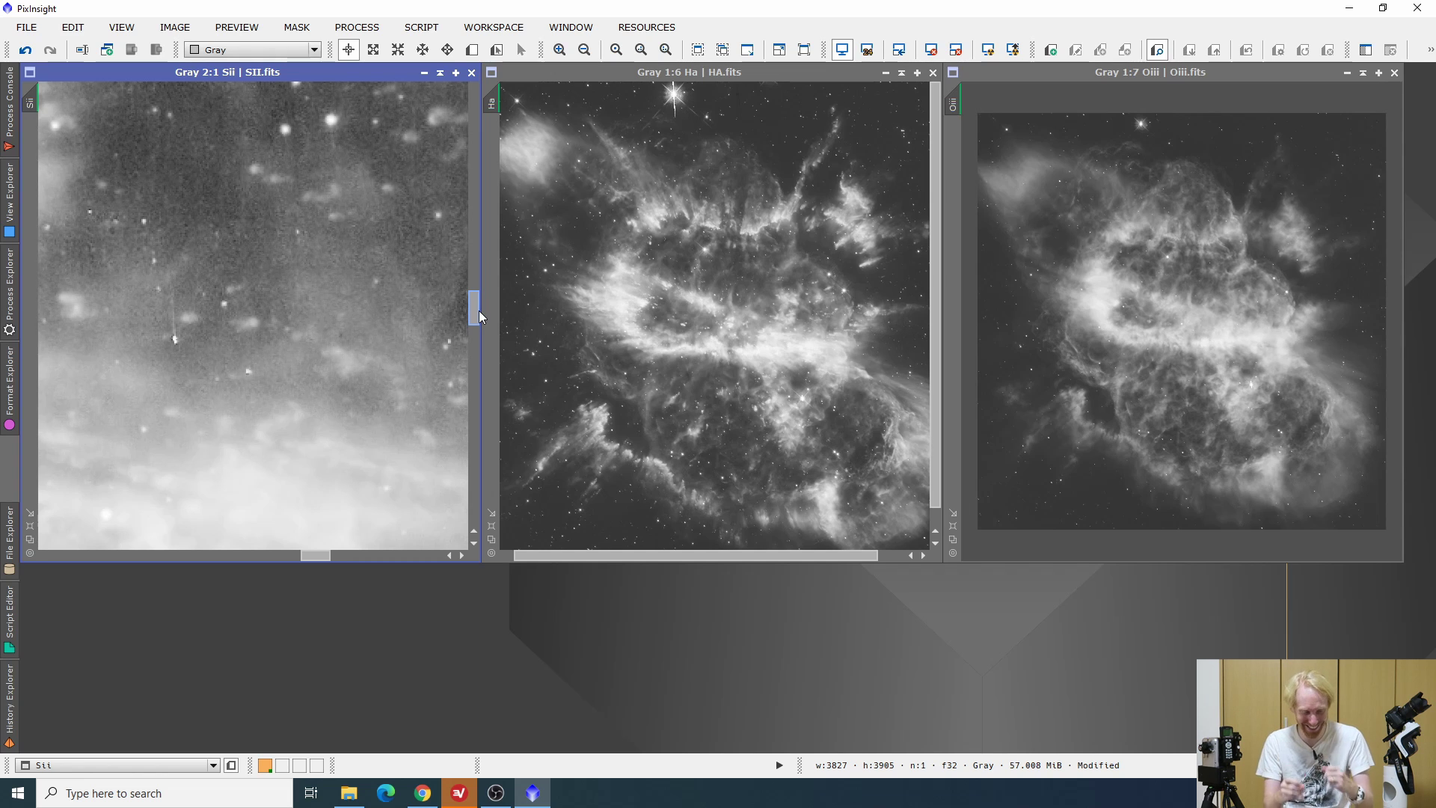
scroll(385, 278, "down", 2)
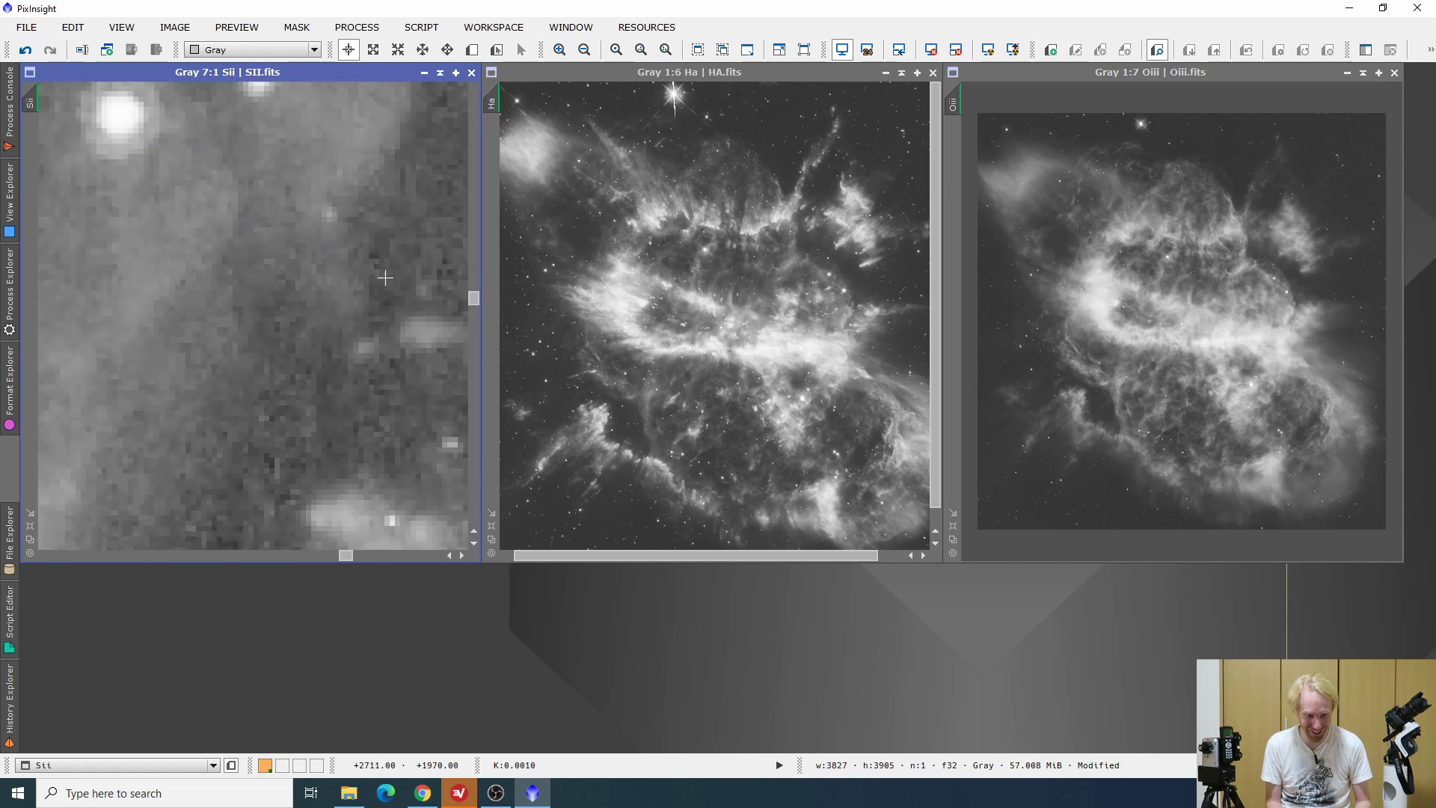
scroll(385, 277, "down", 4)
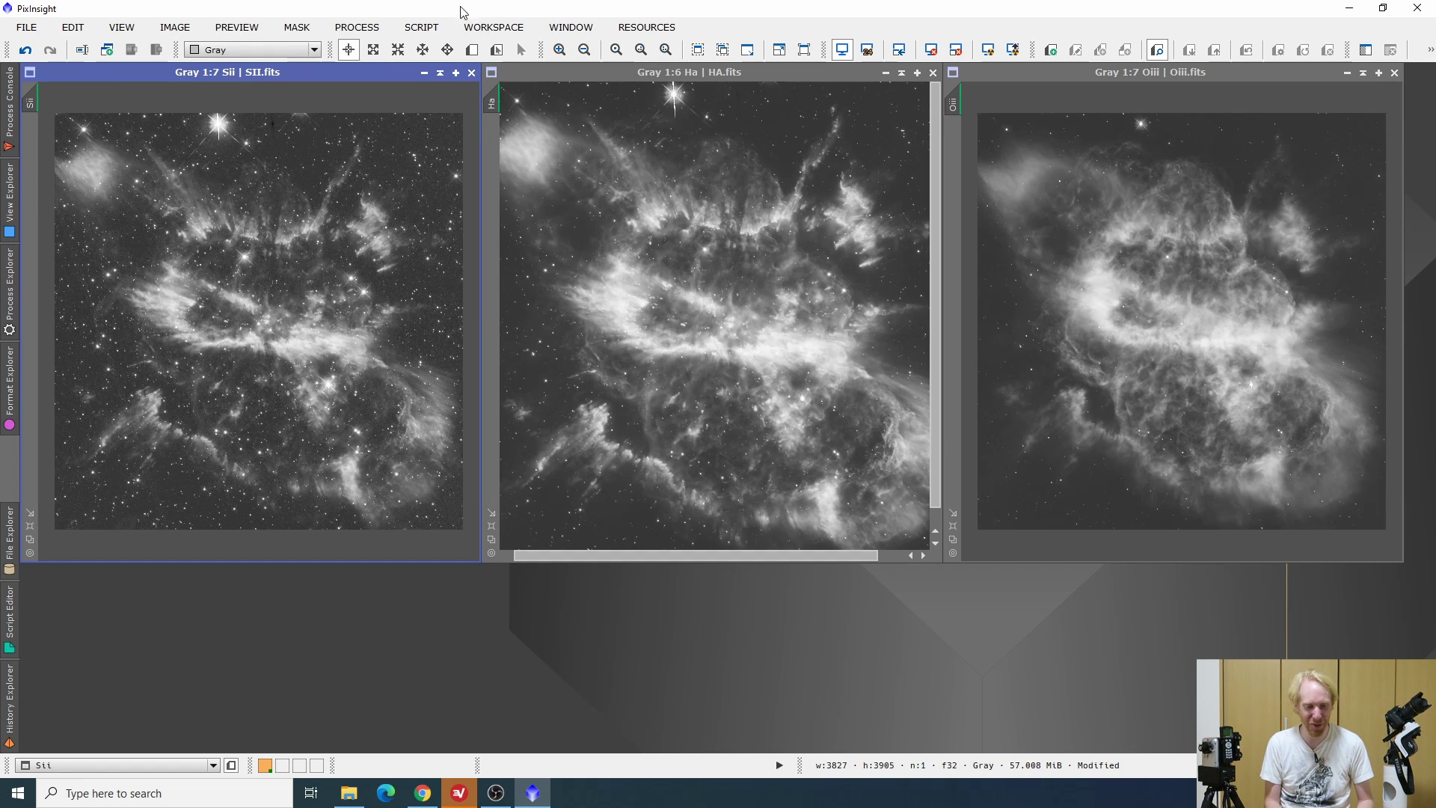
left_click(432, 29)
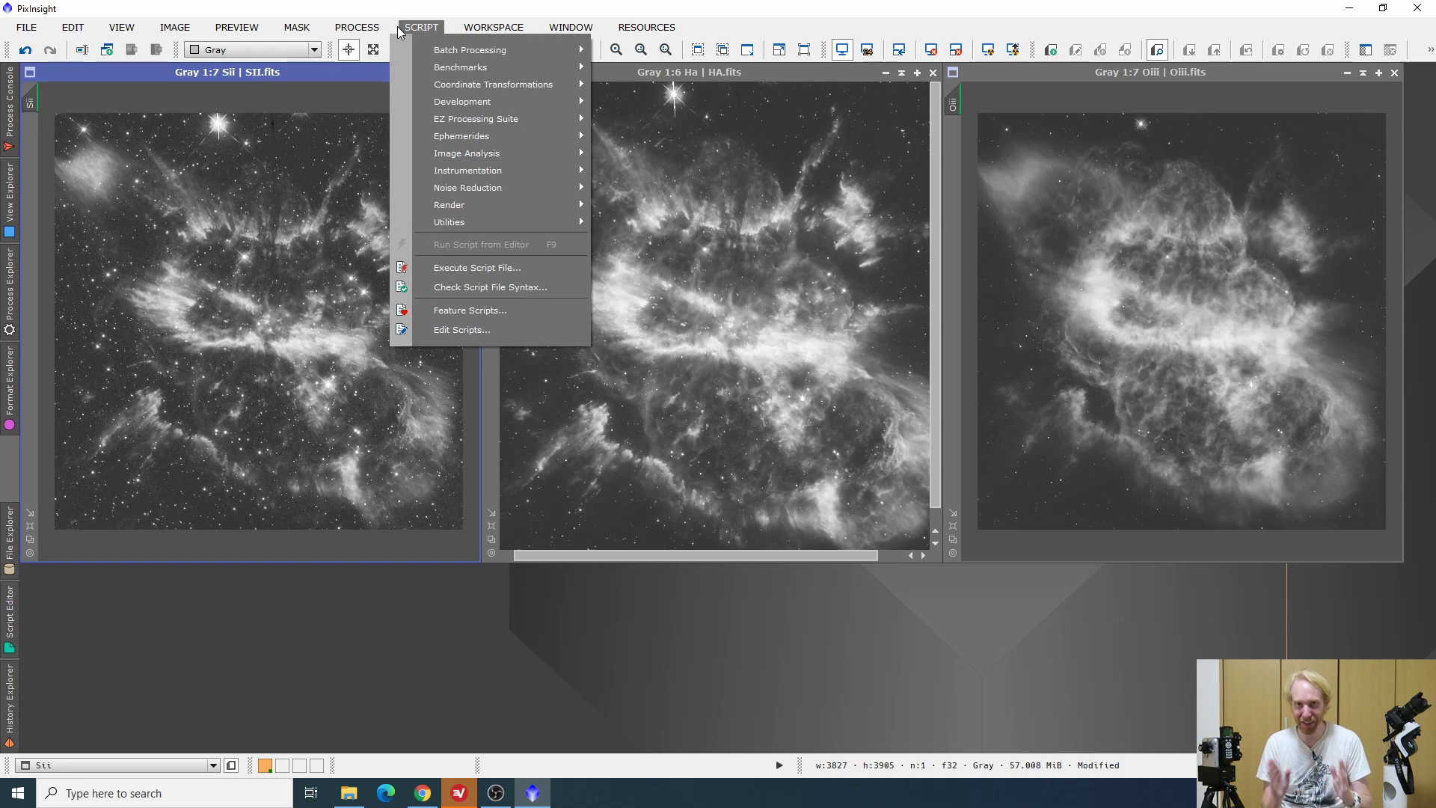
Browse <All Processes> in Process Explorer, then bring up the Script > EZ Processing Suite submenu
left_click(9, 284)
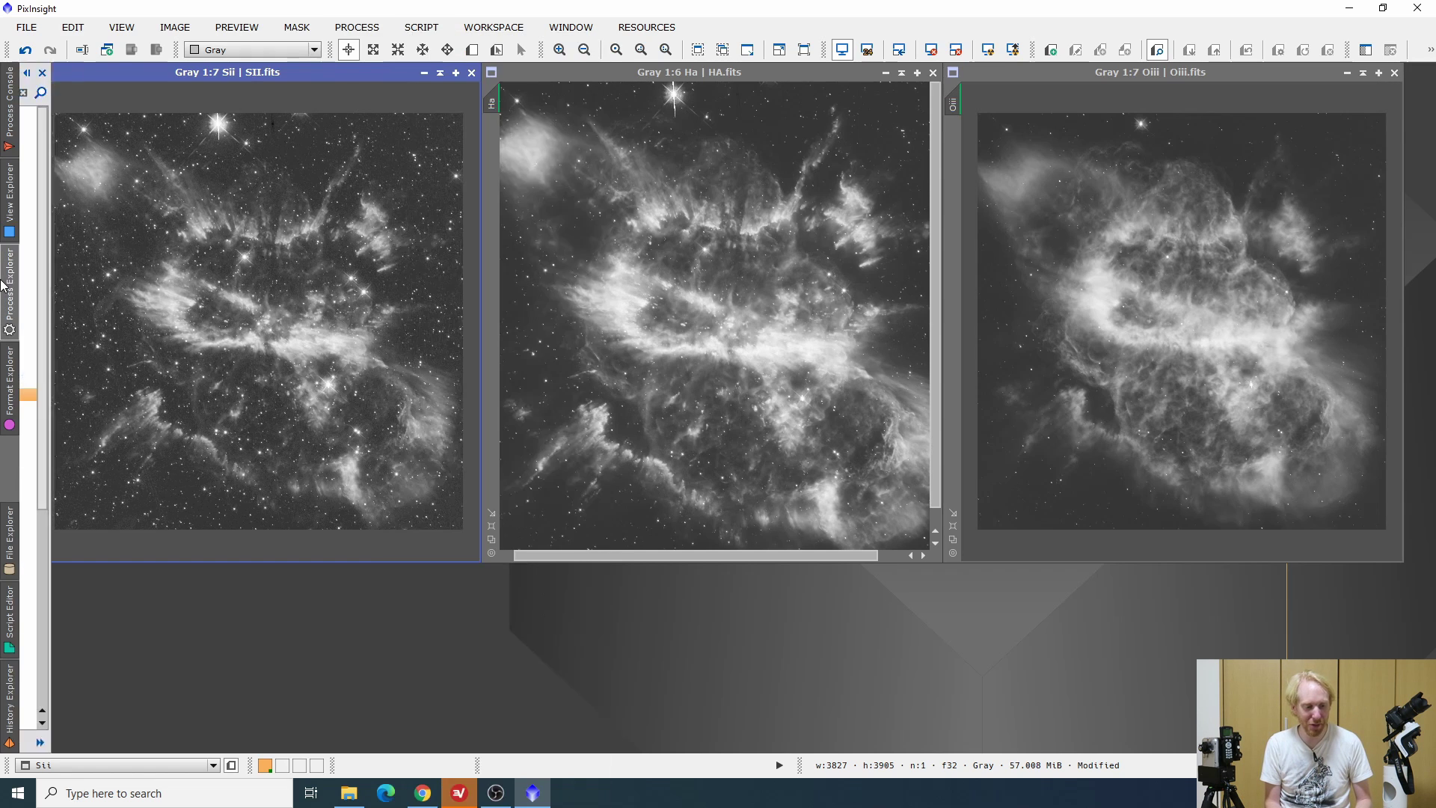
scroll(81, 332, "down", 4)
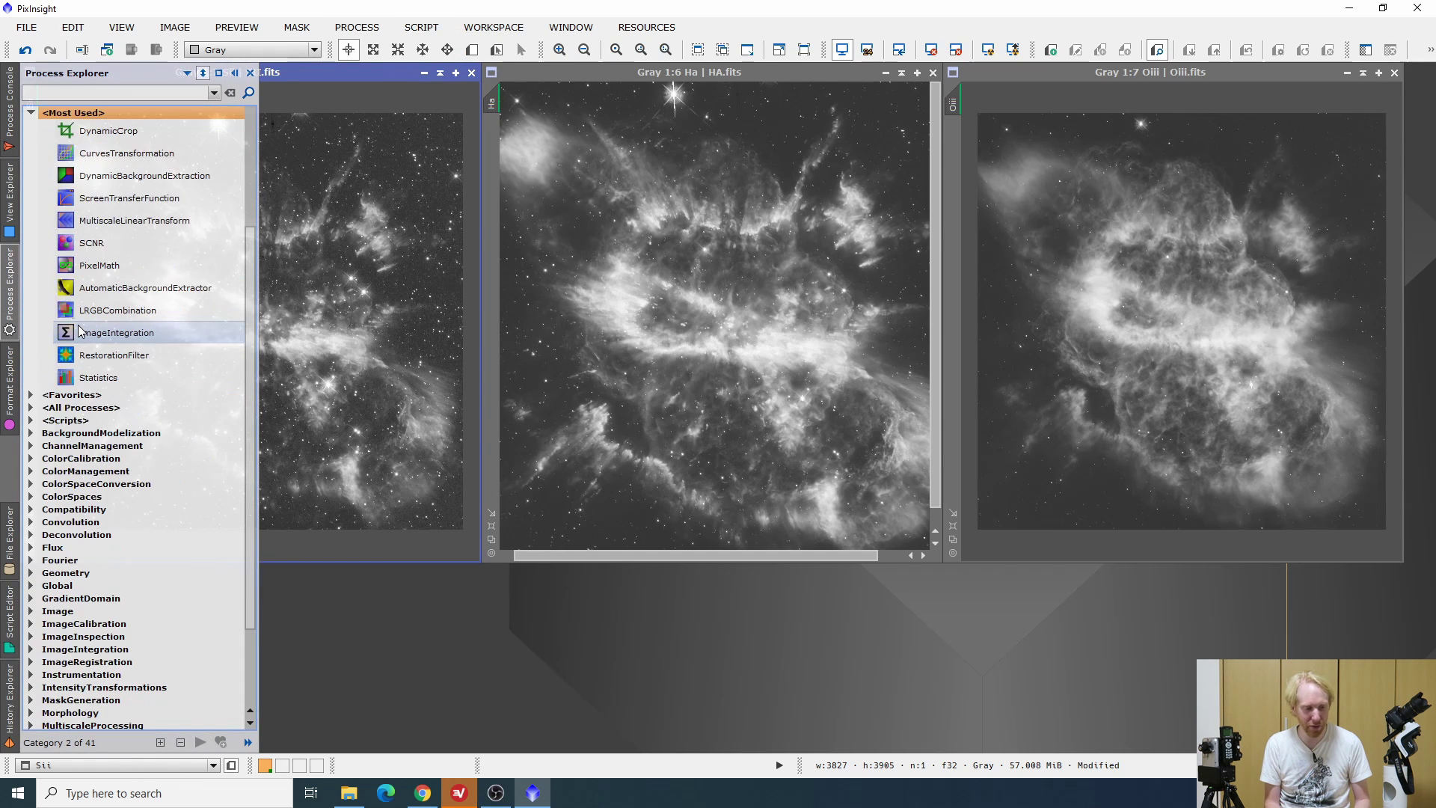
left_click(30, 408)
scroll(31, 412, "down", 10)
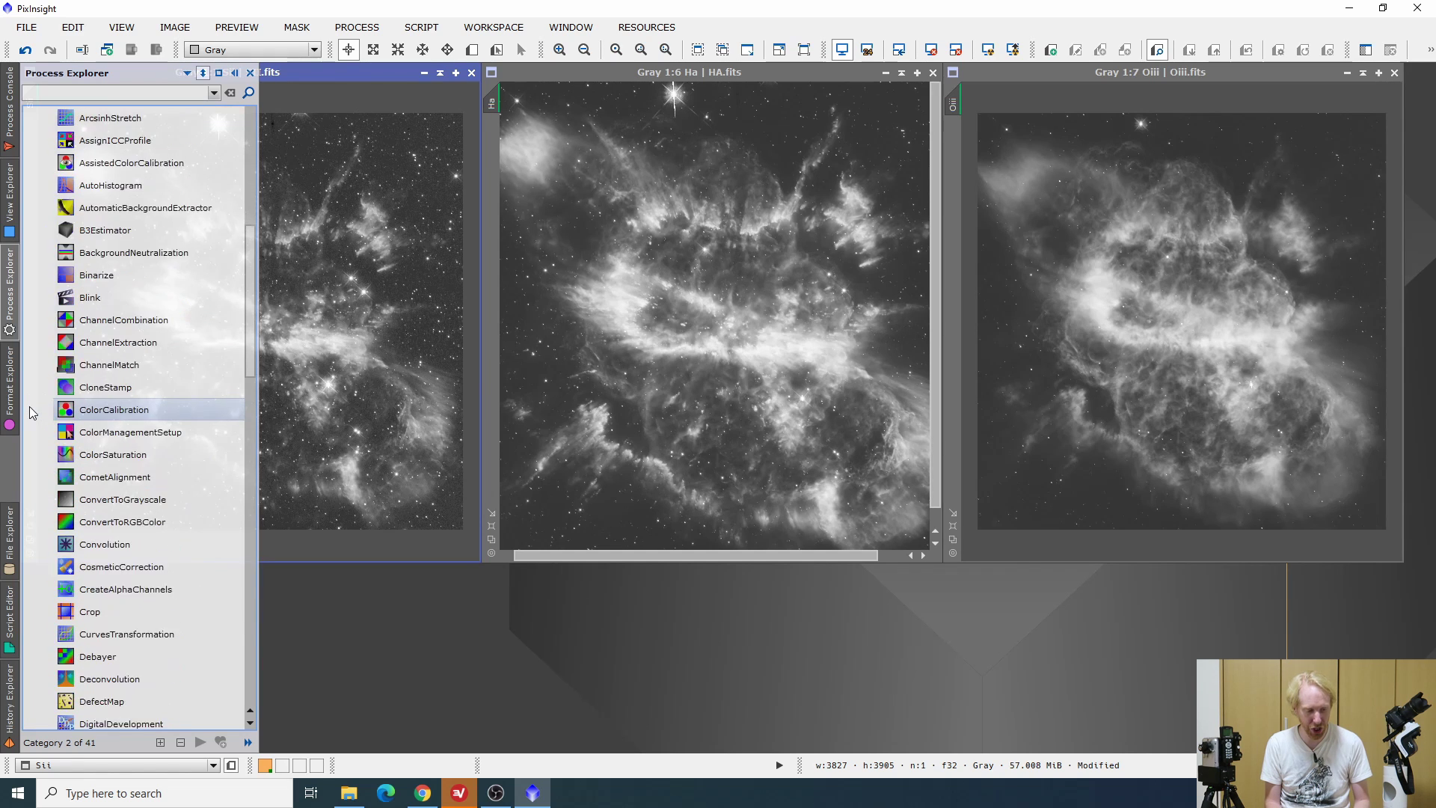
scroll(32, 412, "down", 10)
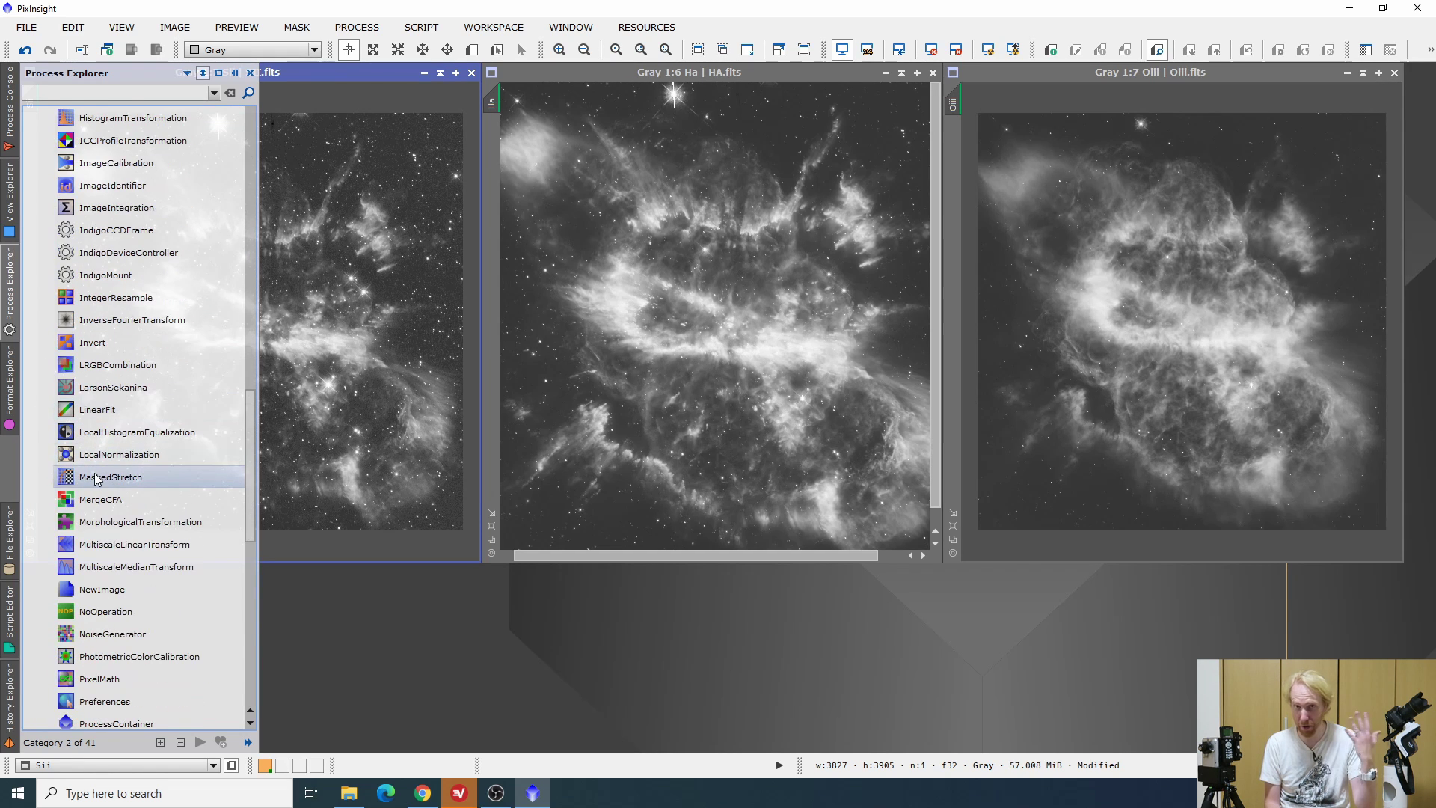
left_click(421, 27)
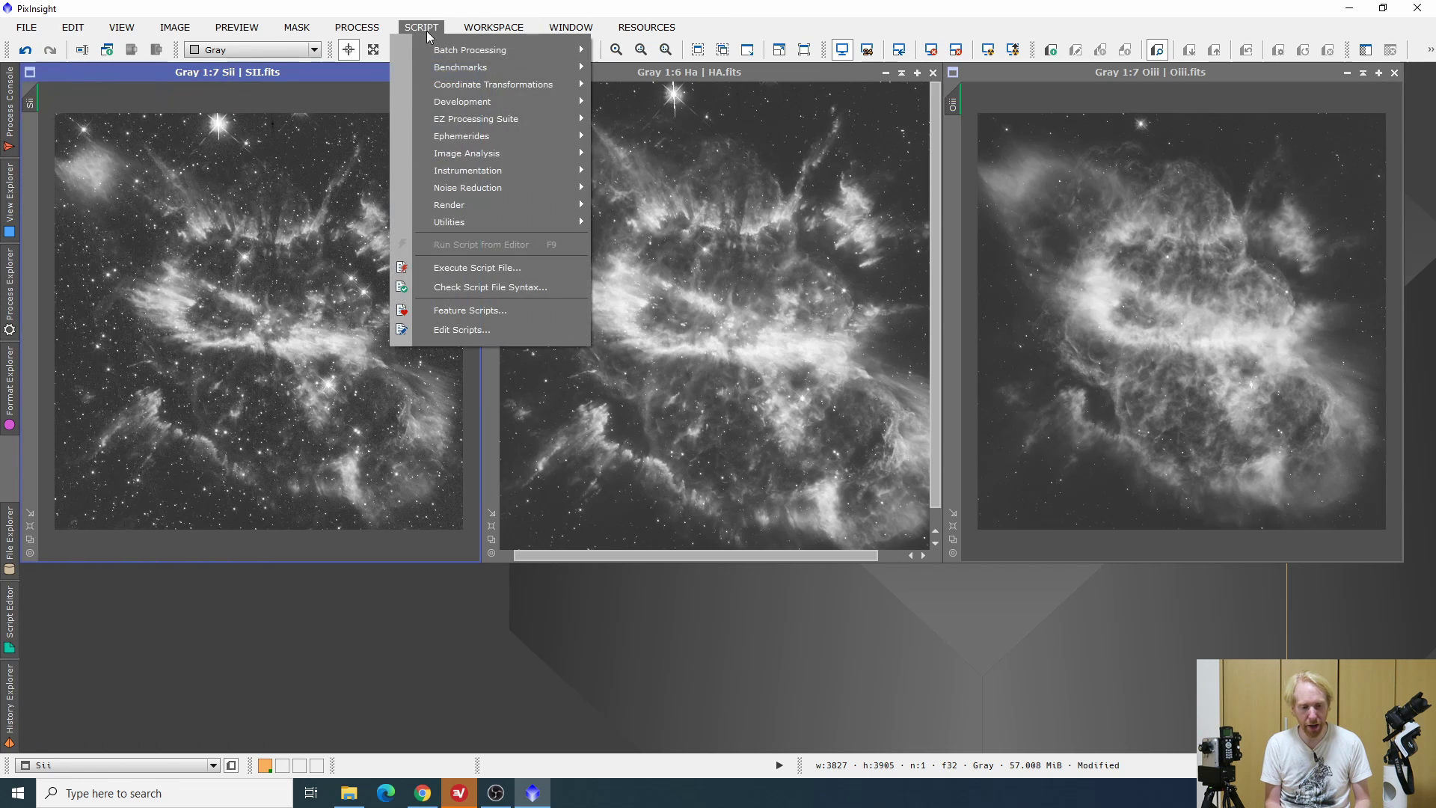
mouse_move(467, 126)
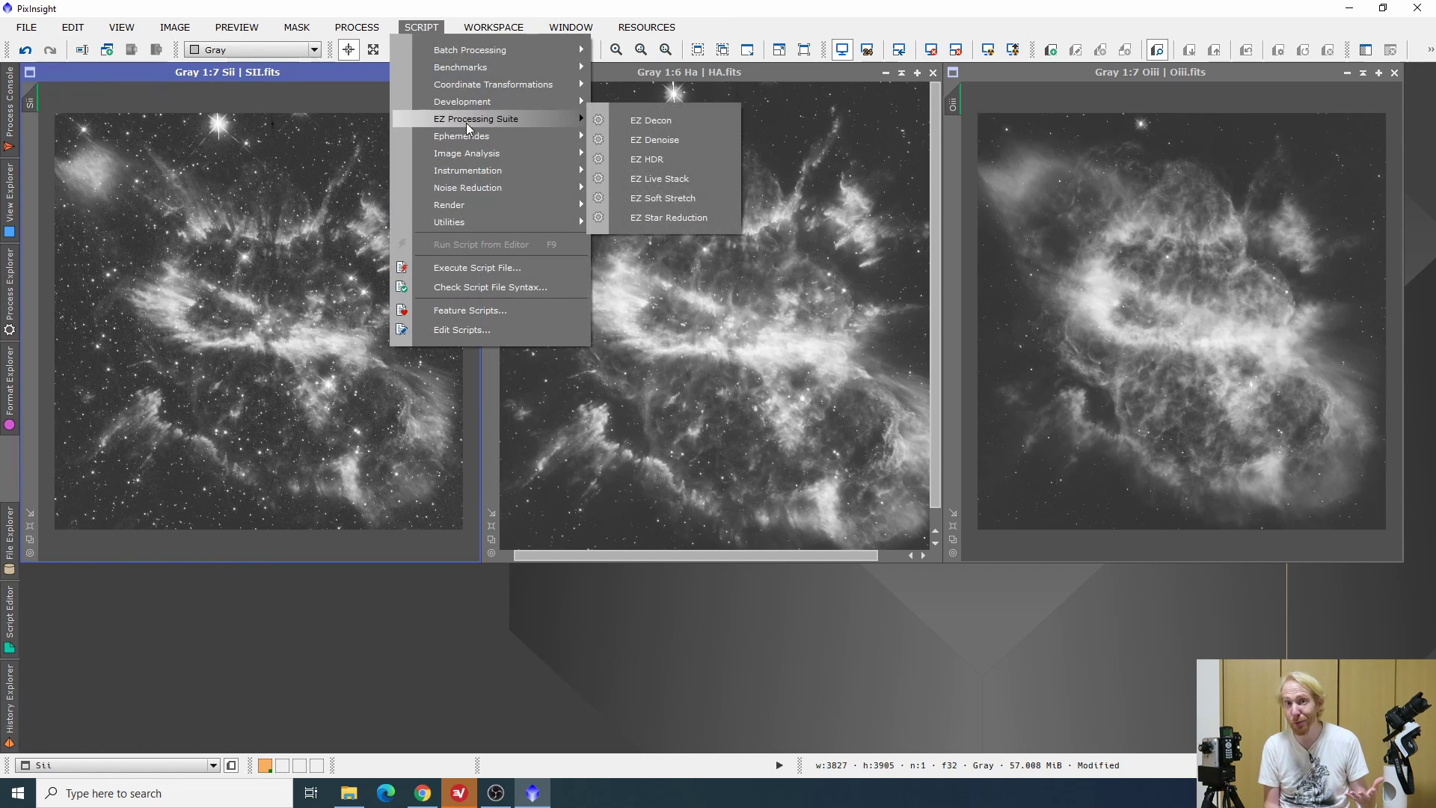
Run EZ Soft Stretch on the Ha image after acknowledging its warning
left_click(662, 198)
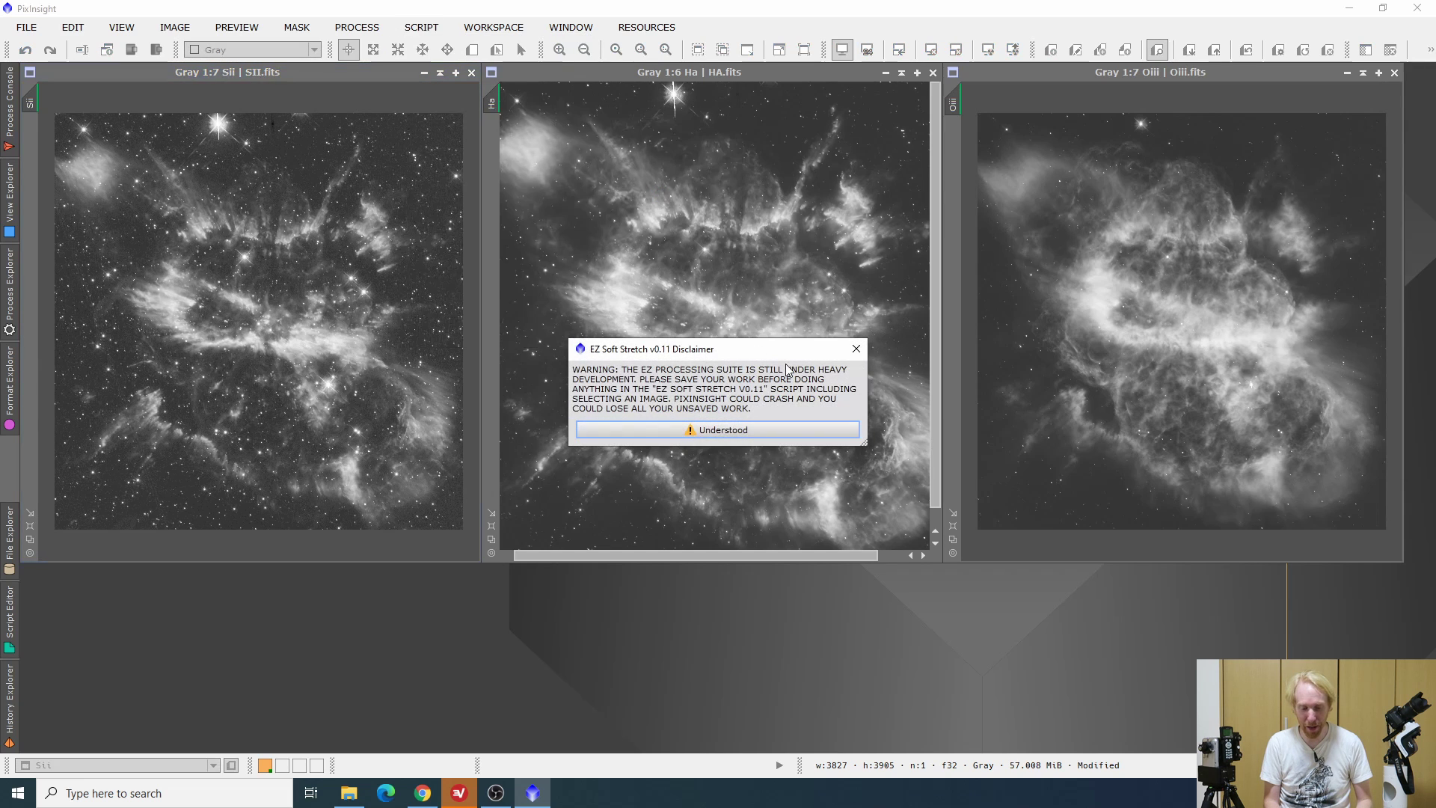
left_click(667, 429)
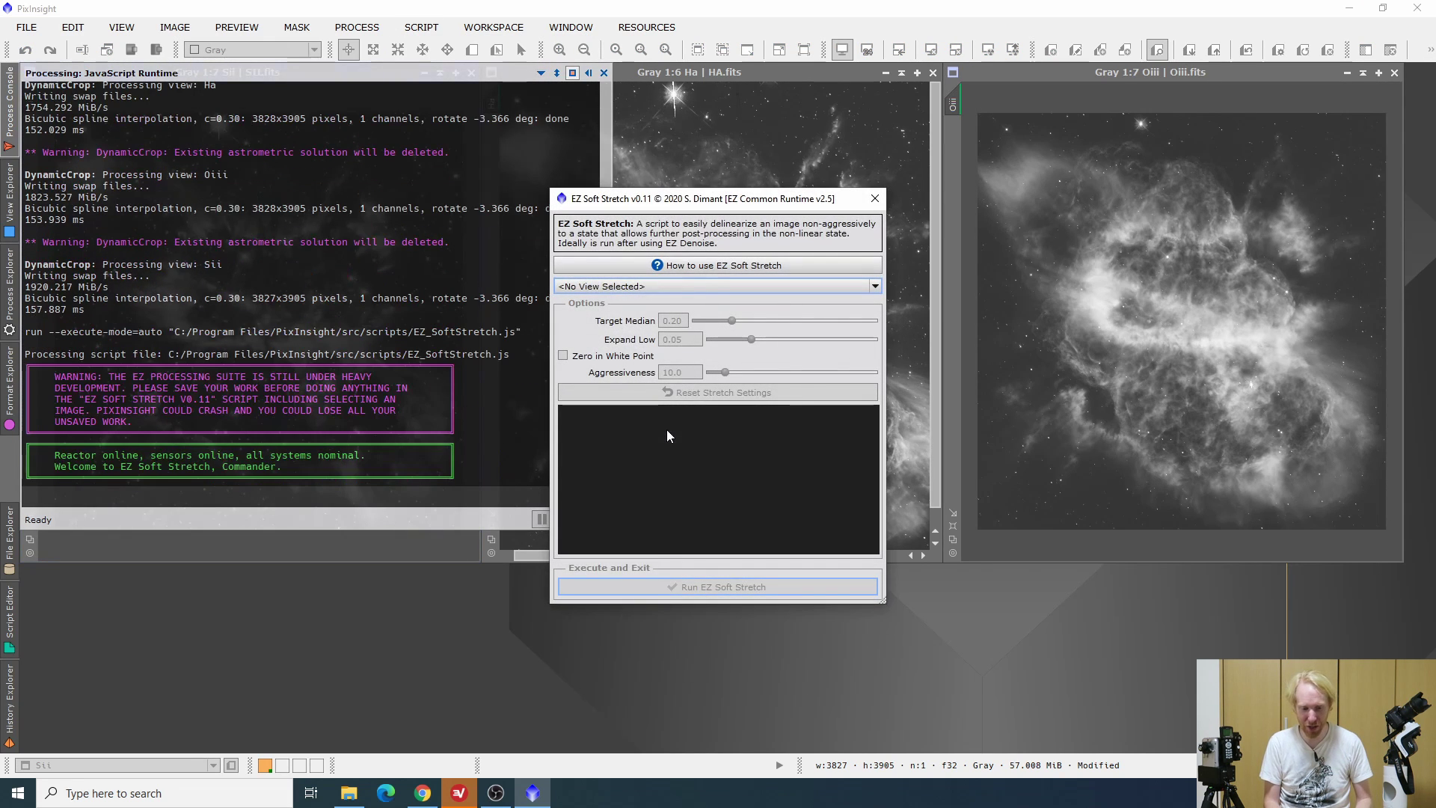
left_click(614, 283)
left_click(581, 315)
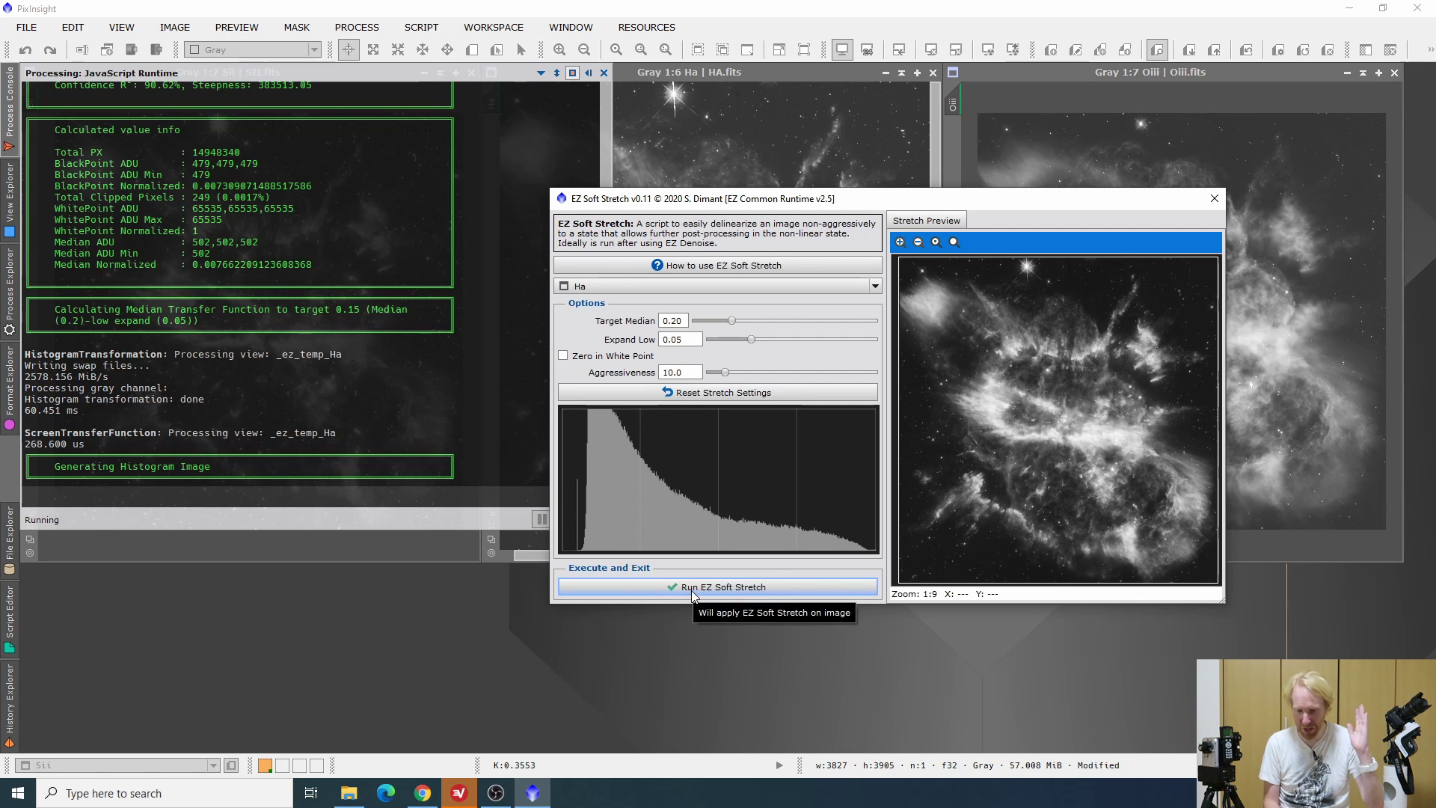
left_click(693, 588)
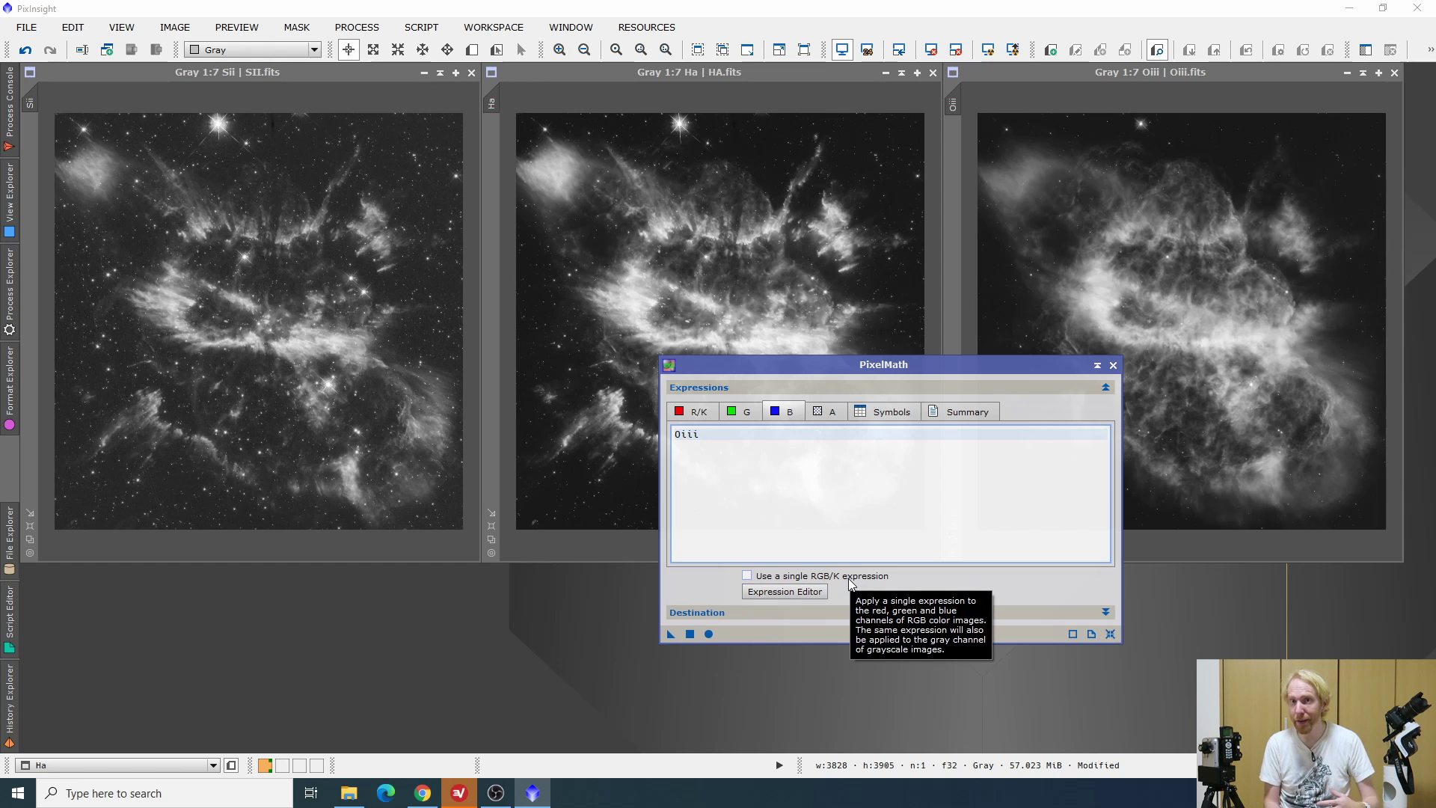
Apply the PixelMath channel expressions to create a new RGB Color image, Image13
left_click(741, 412)
left_click(695, 412)
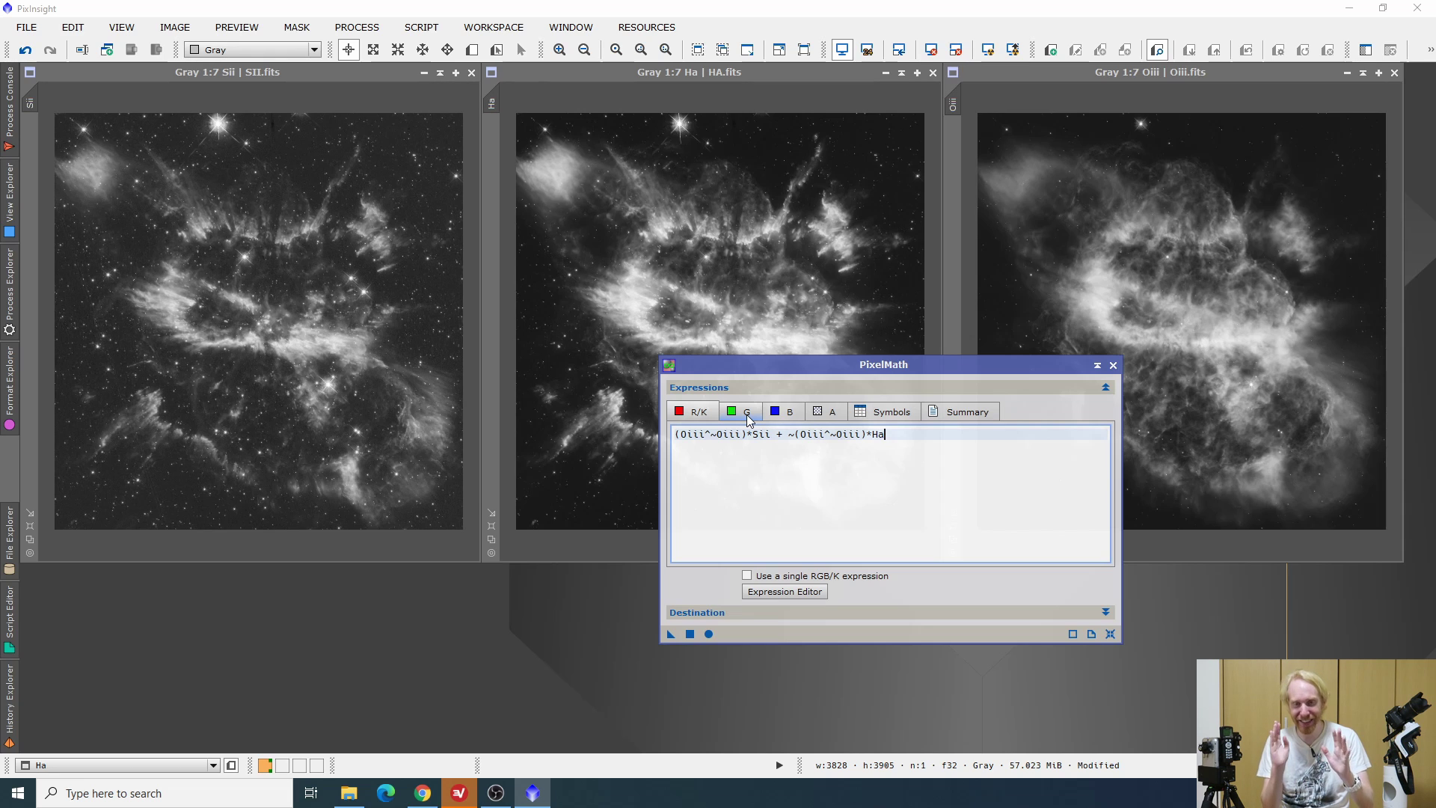
left_click(682, 611)
left_click_drag(934, 365, 943, 206)
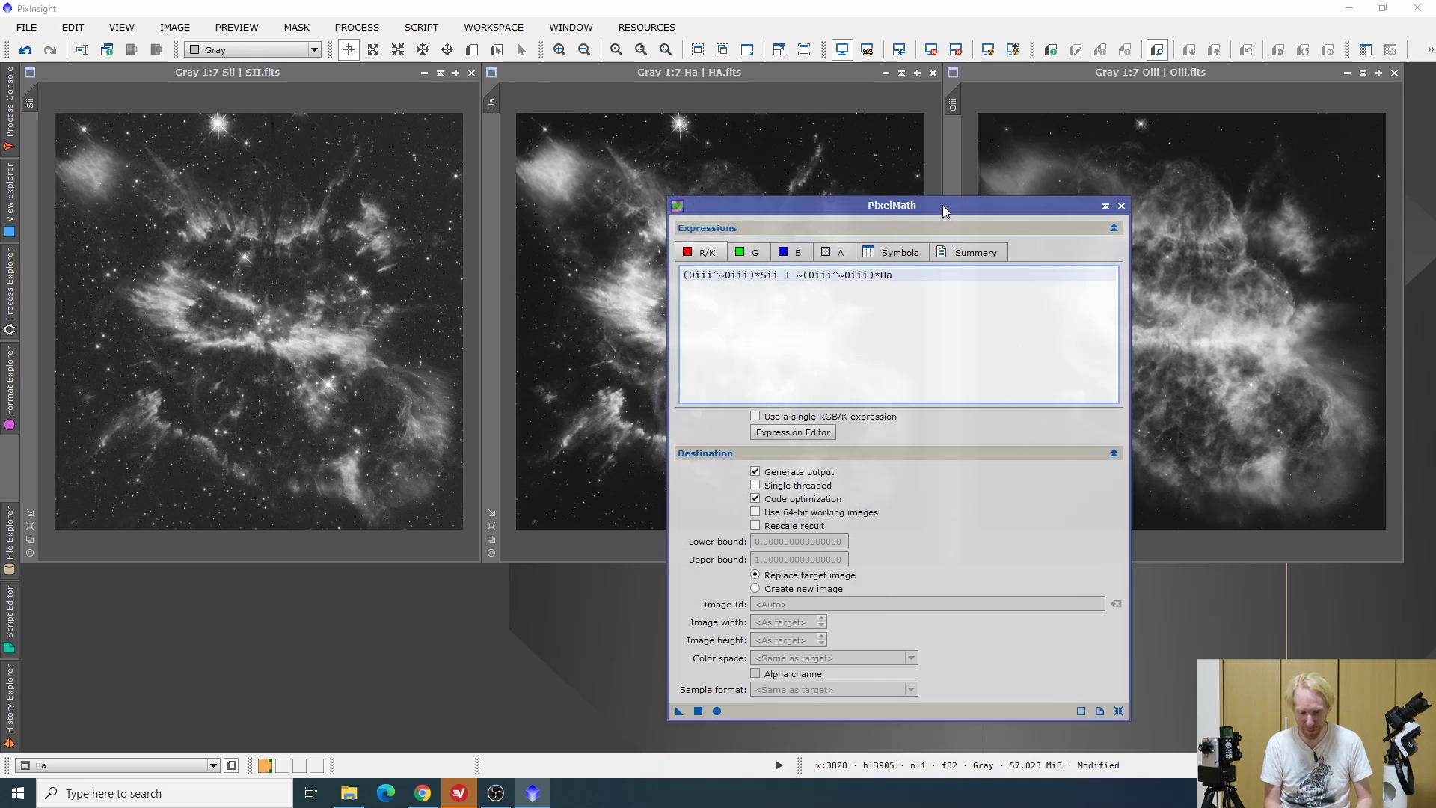
left_click(760, 589)
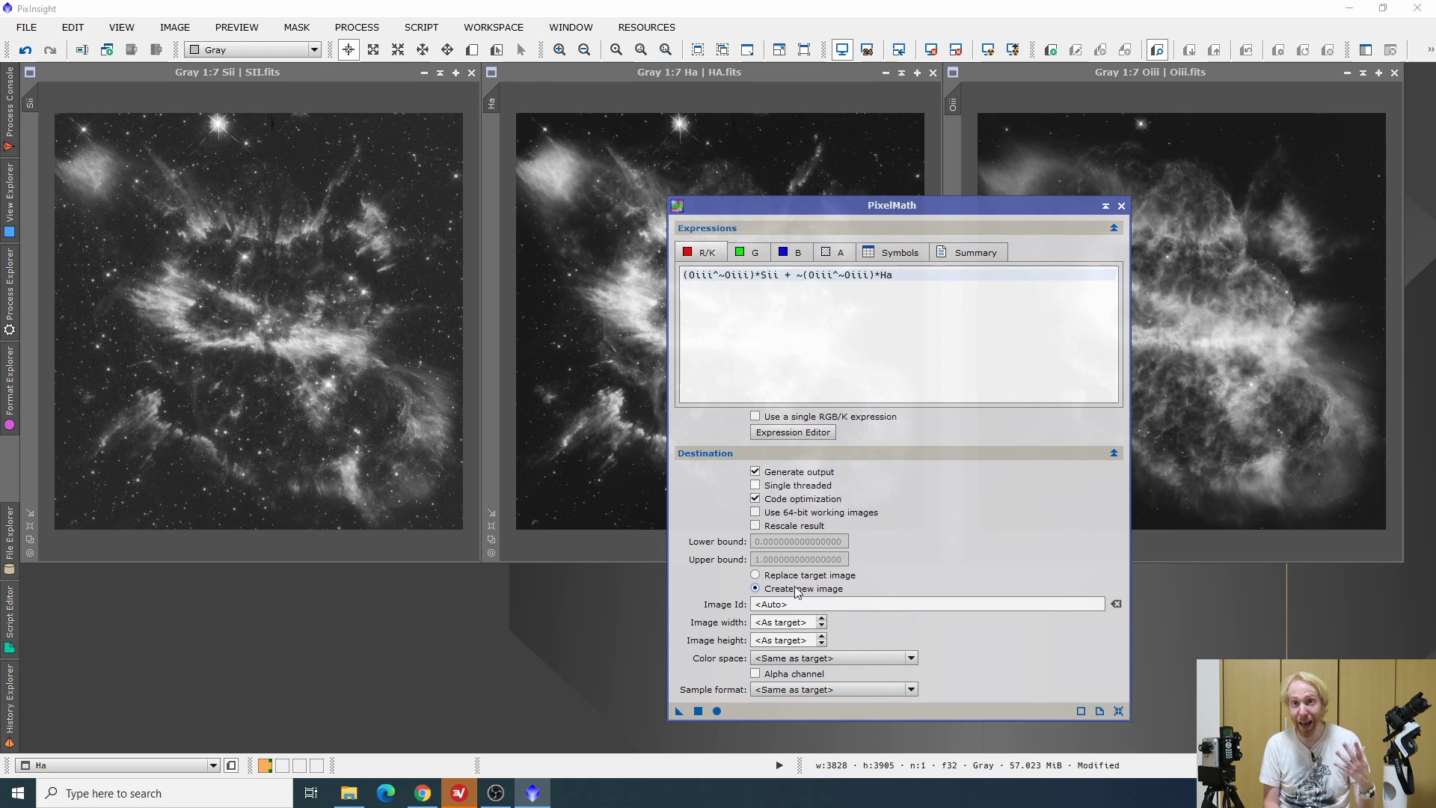
left_click(774, 658)
left_click(775, 682)
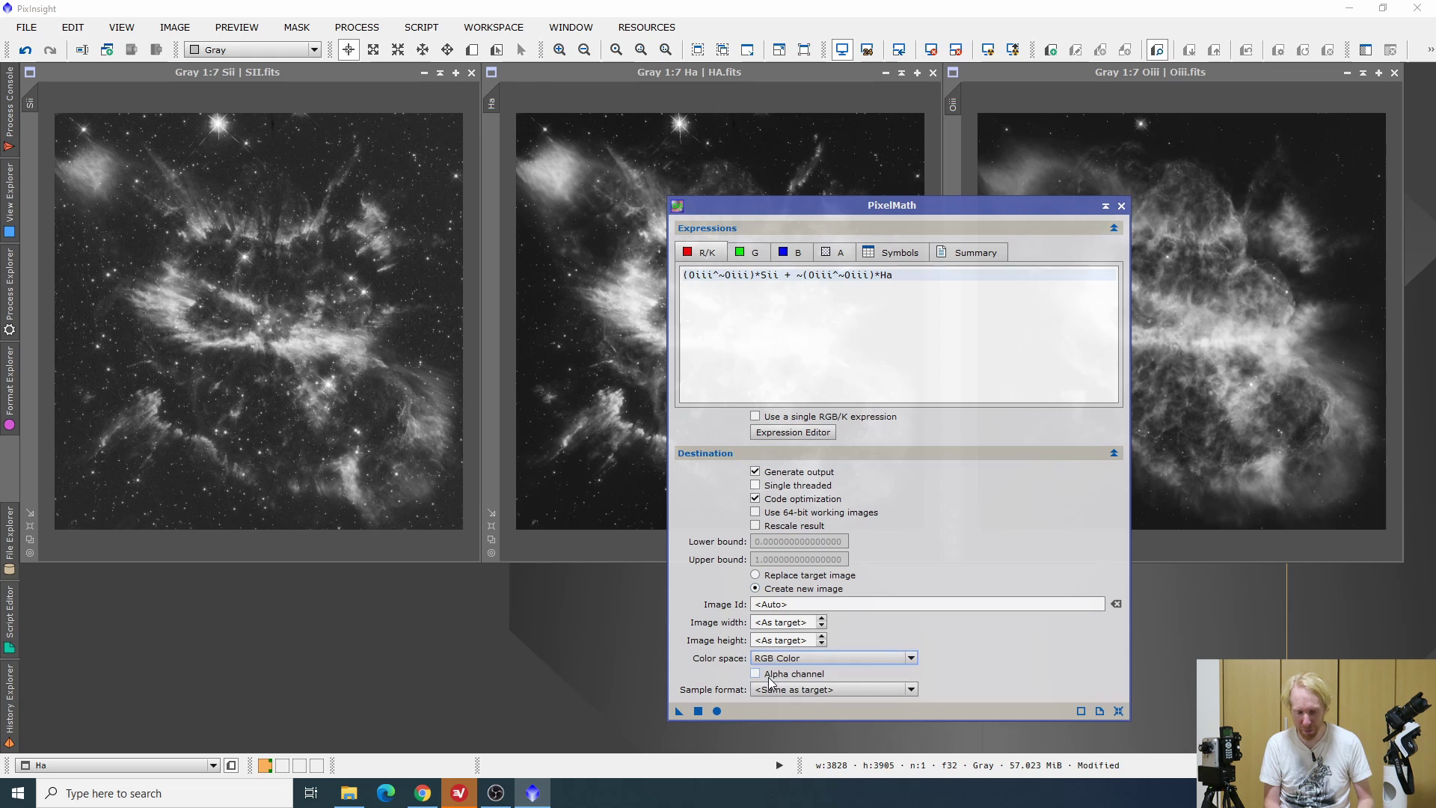
left_click(698, 710)
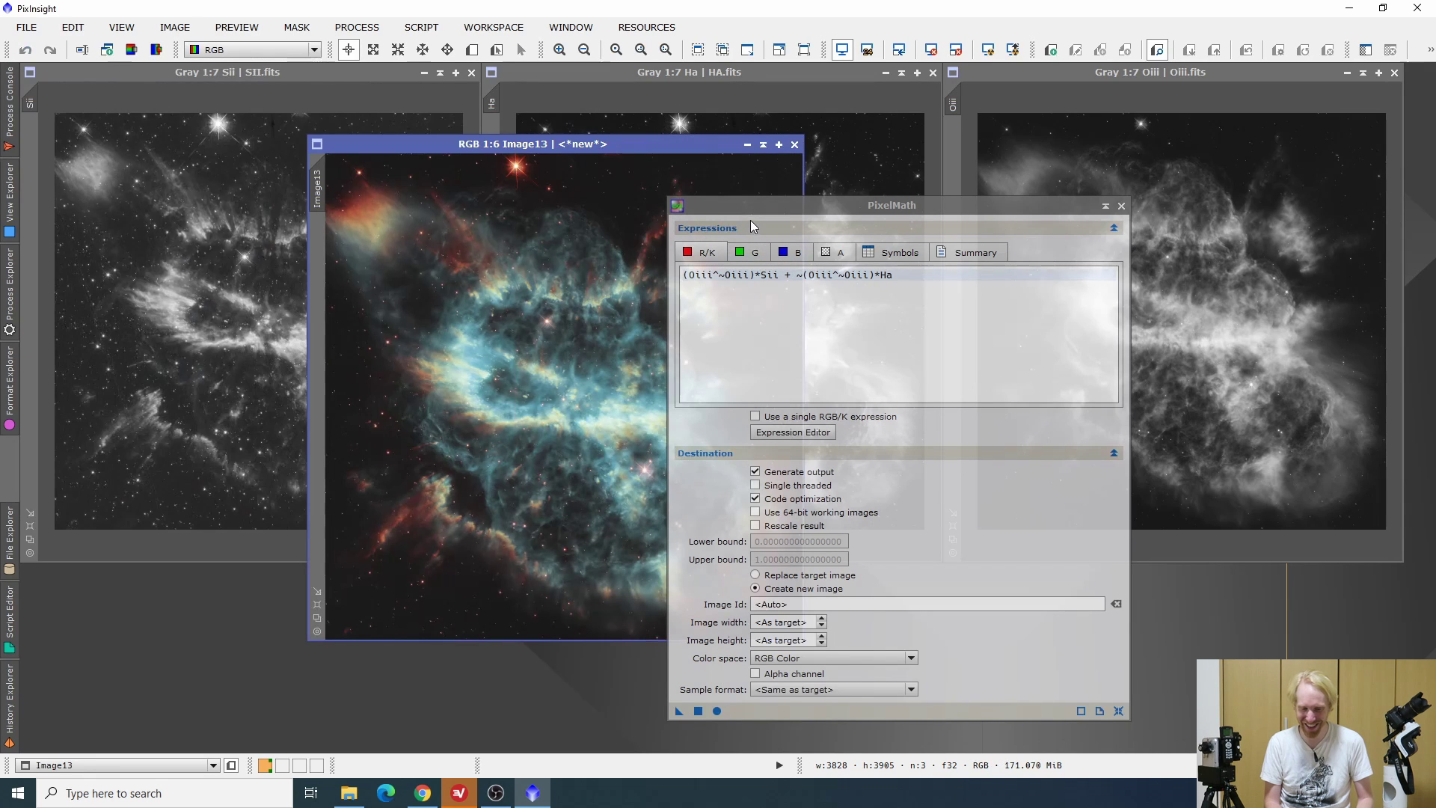
Move PixelMath aside and reposition the new Image13 colour window
left_click_drag(742, 211, 969, 186)
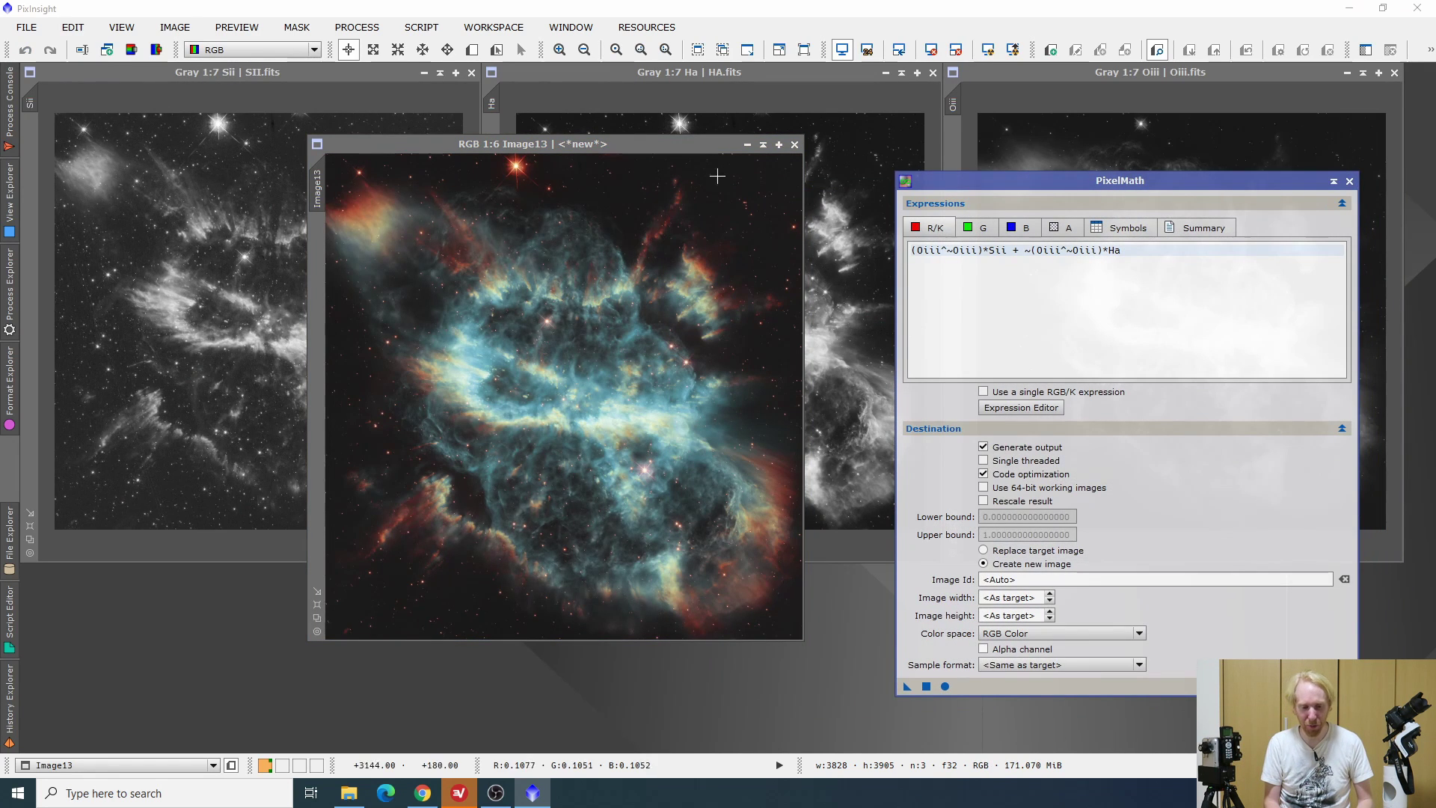
left_click(596, 166)
left_click_drag(595, 166, 583, 239)
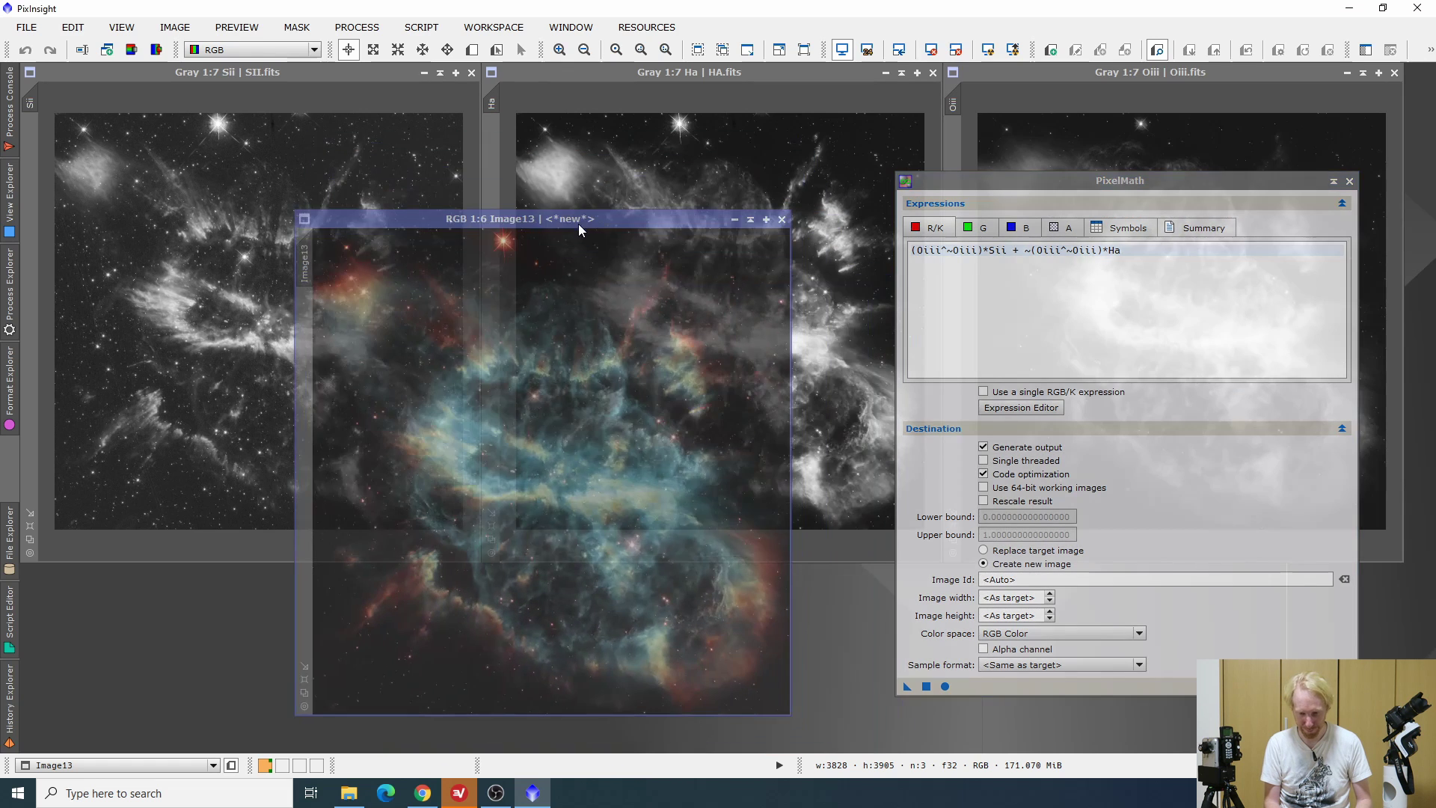
Save the per-channel PixelMath setup as a Process01 icon on the workspace
left_click(1001, 395)
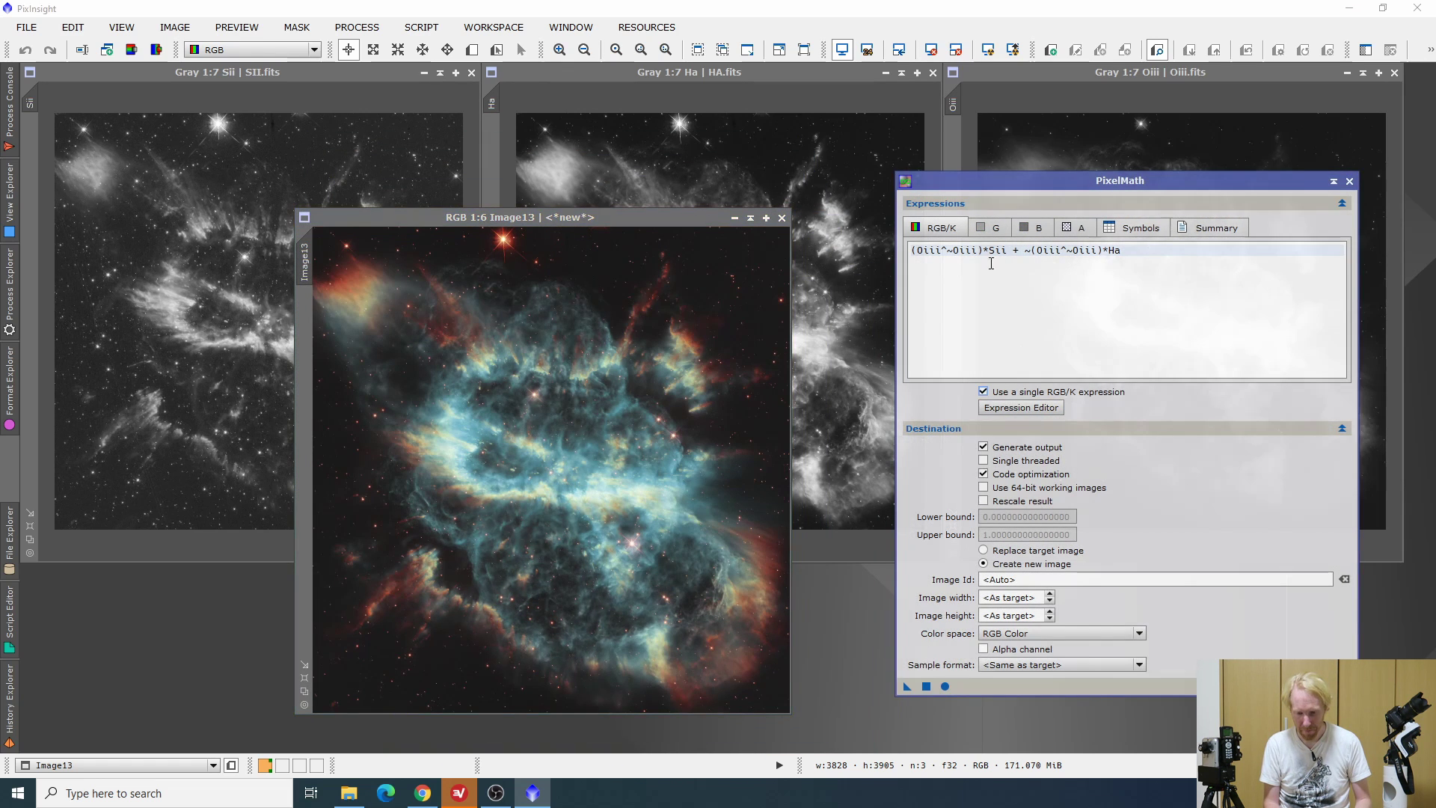
left_click(983, 391)
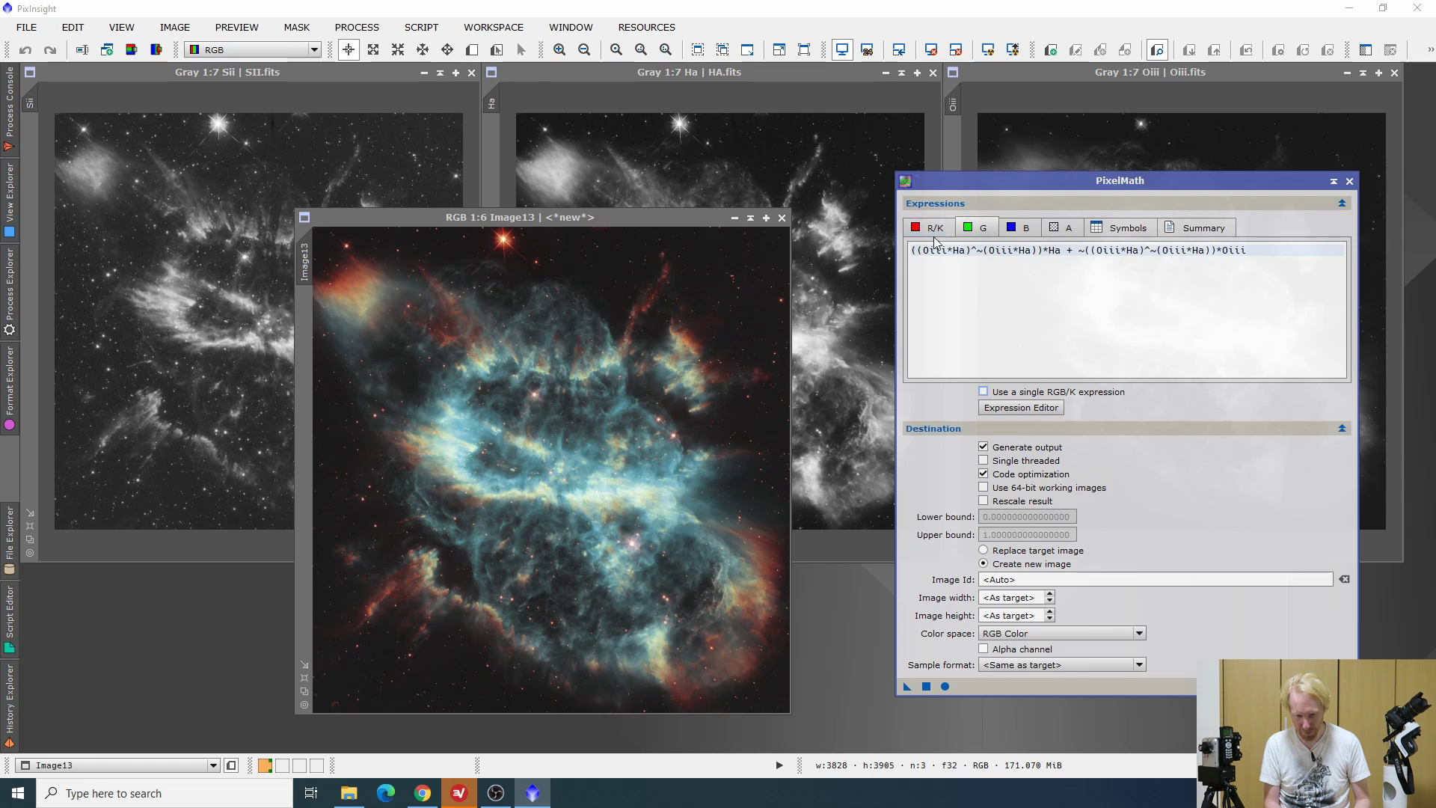
left_click(928, 232)
left_click_drag(907, 689, 841, 737)
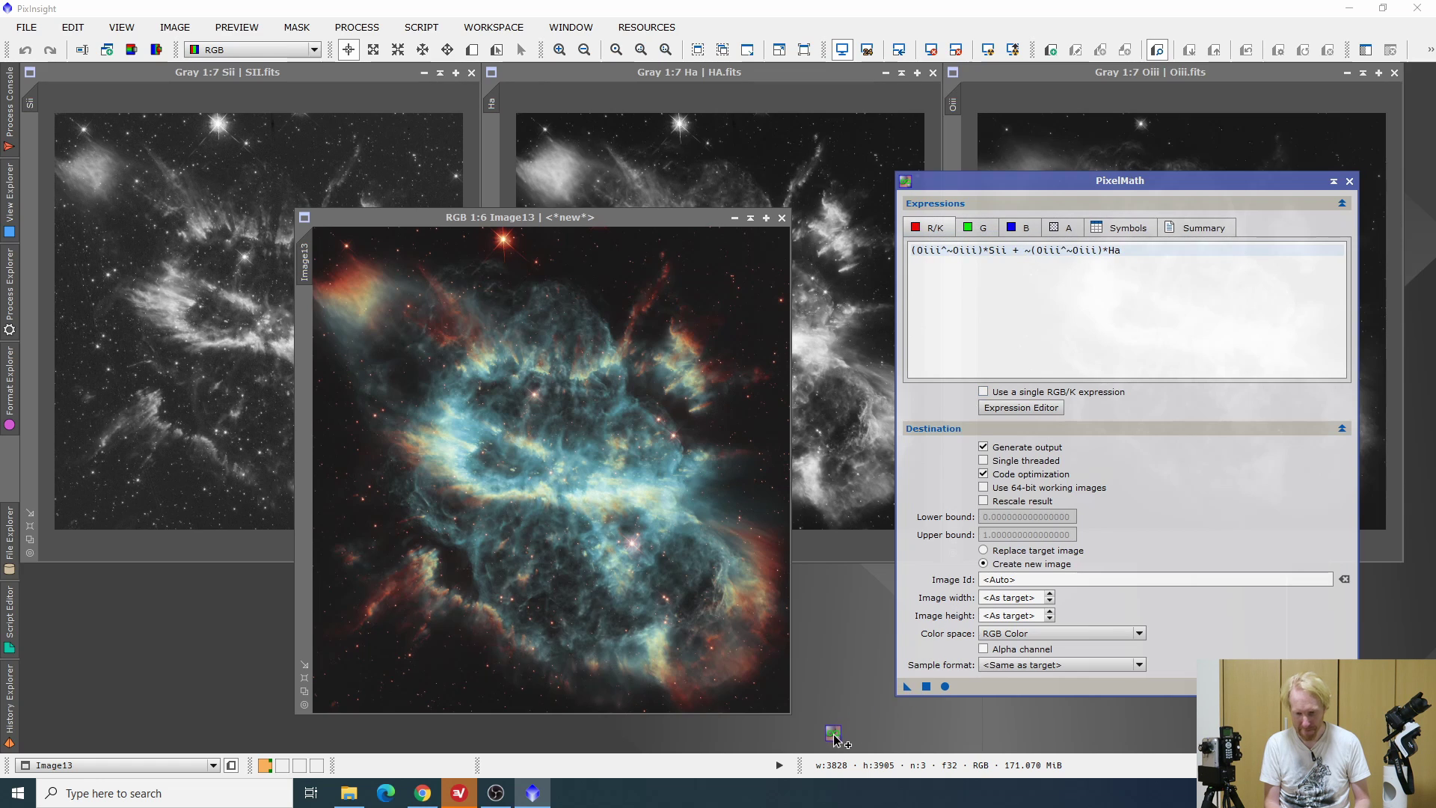
Switch PixelMath to a single RGB/K expression, with Image13 placed to its left
left_click(984, 392)
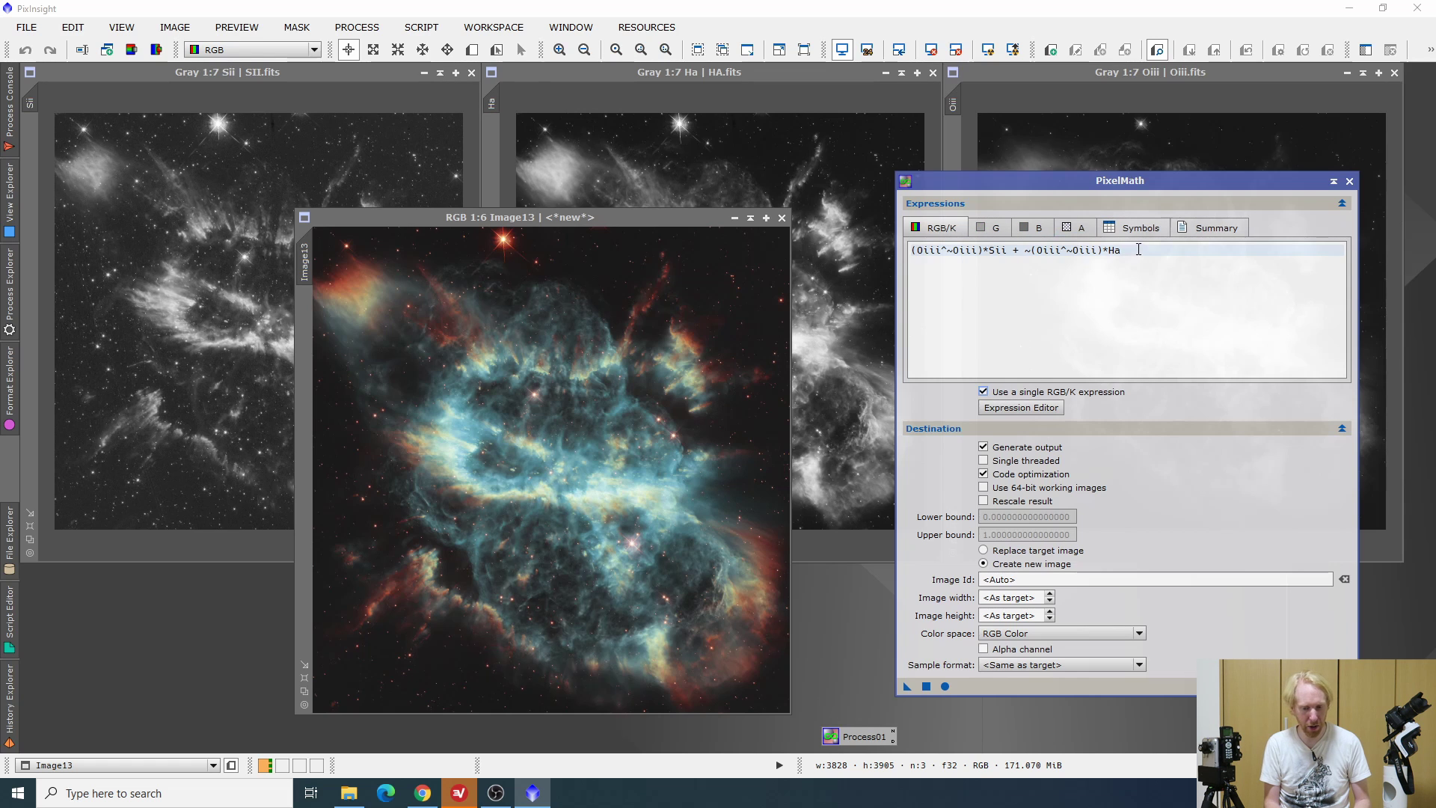
left_click_drag(1138, 249, 911, 250)
left_click_drag(483, 218, 249, 143)
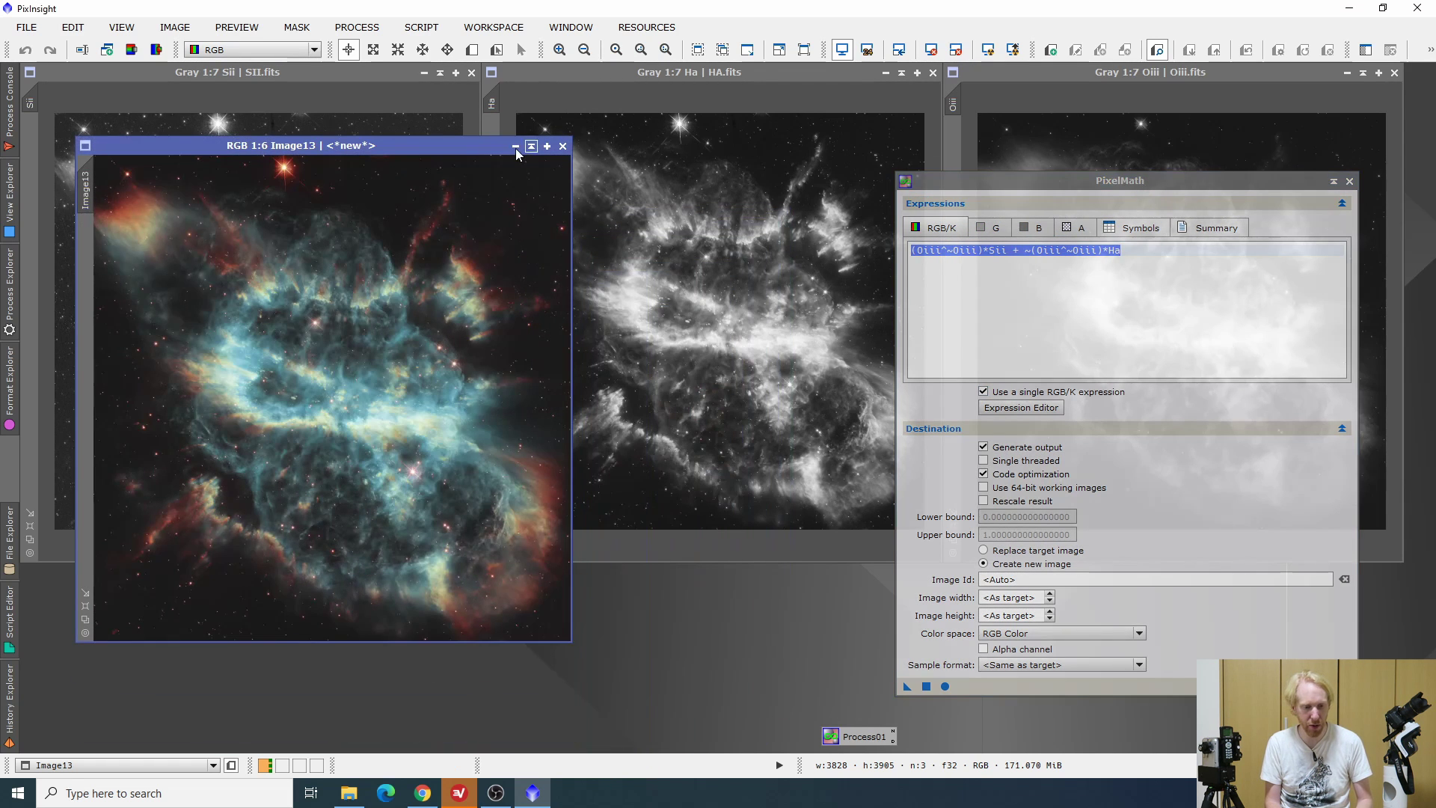
left_click_drag(367, 148, 535, 217)
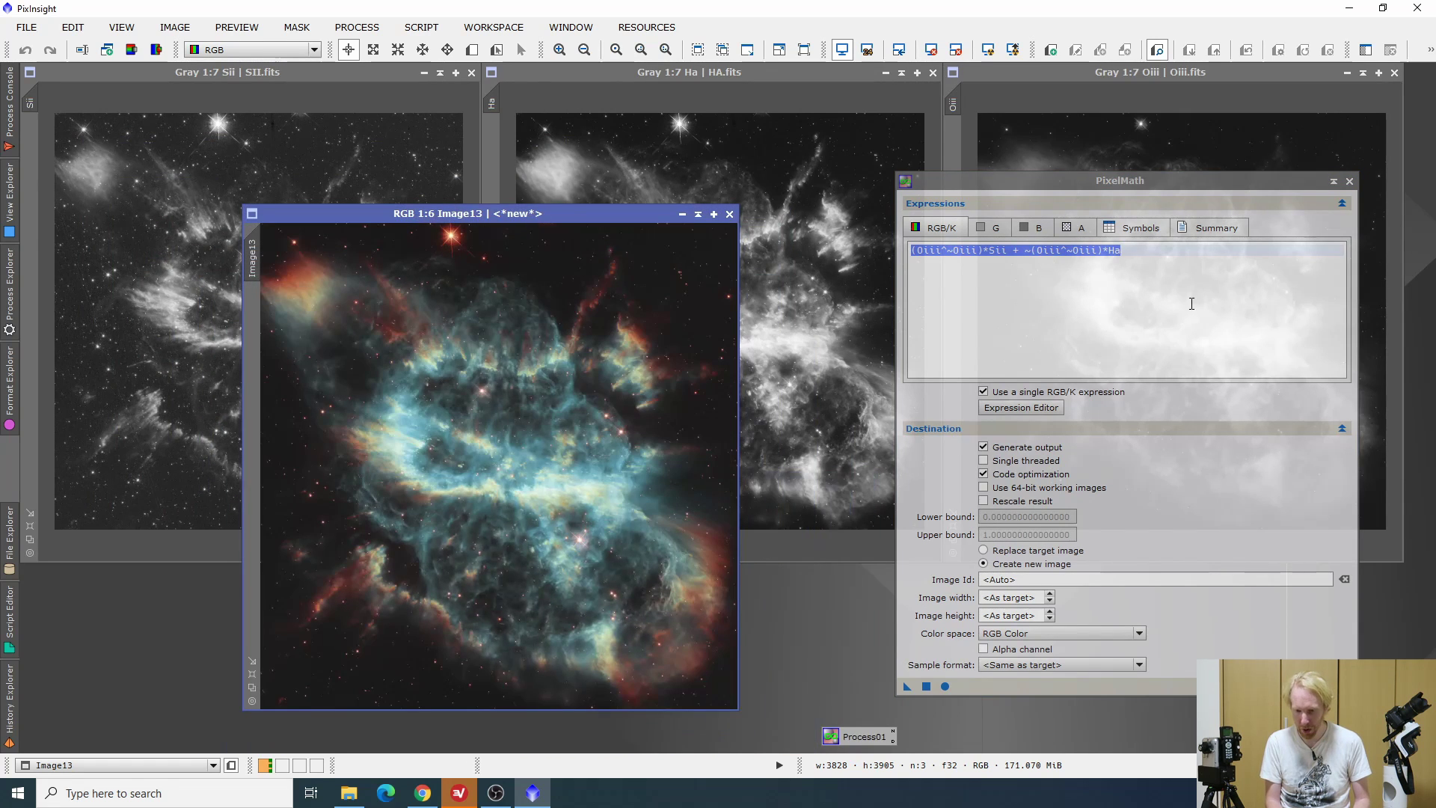
left_click(1130, 259)
Create grayscale Image14 from 0.4*Ha+0.4*Oiii+0.2*Sii and move it beside Image13
left_click(1130, 259)
key("ctrl+a")
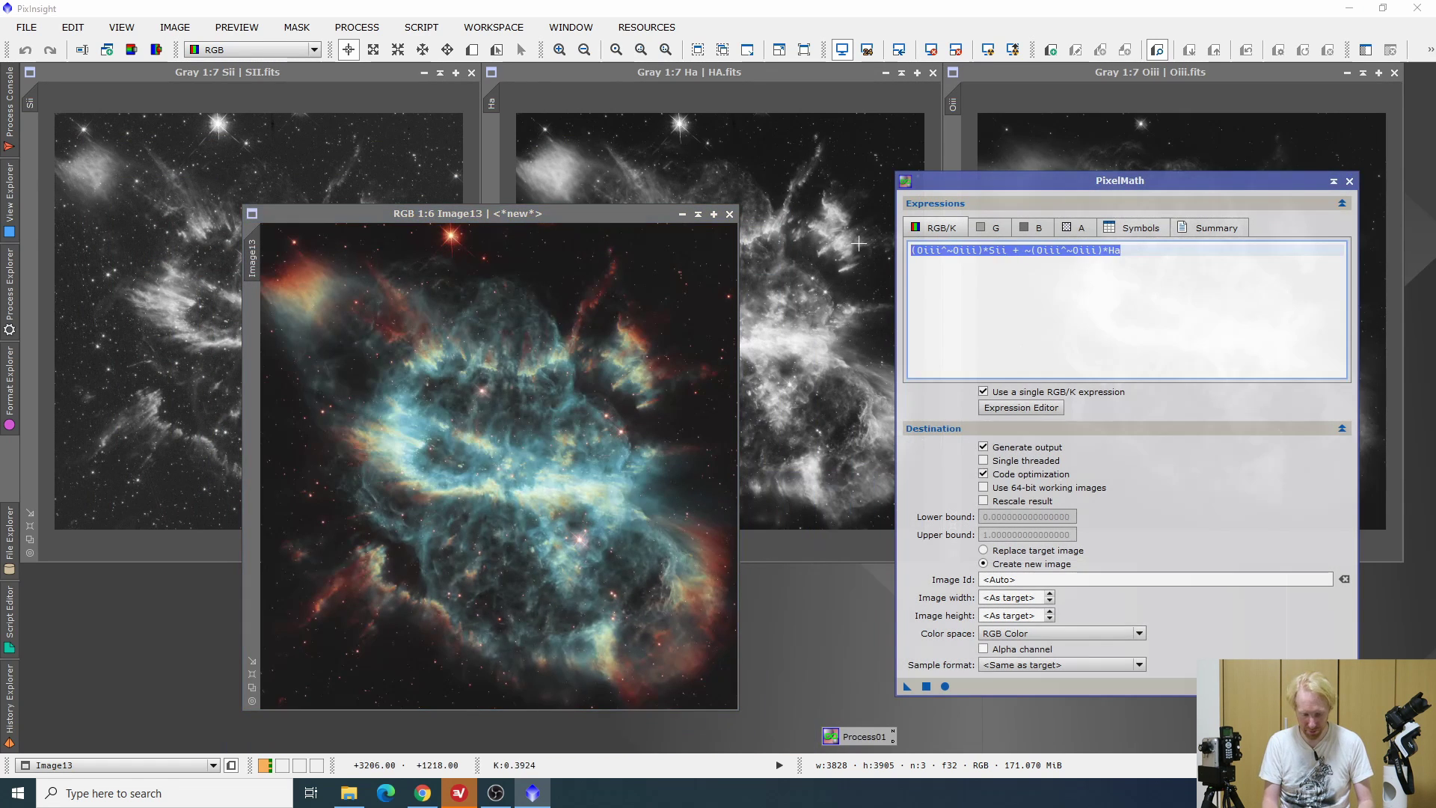
type("0.4*Ha+0.4*")
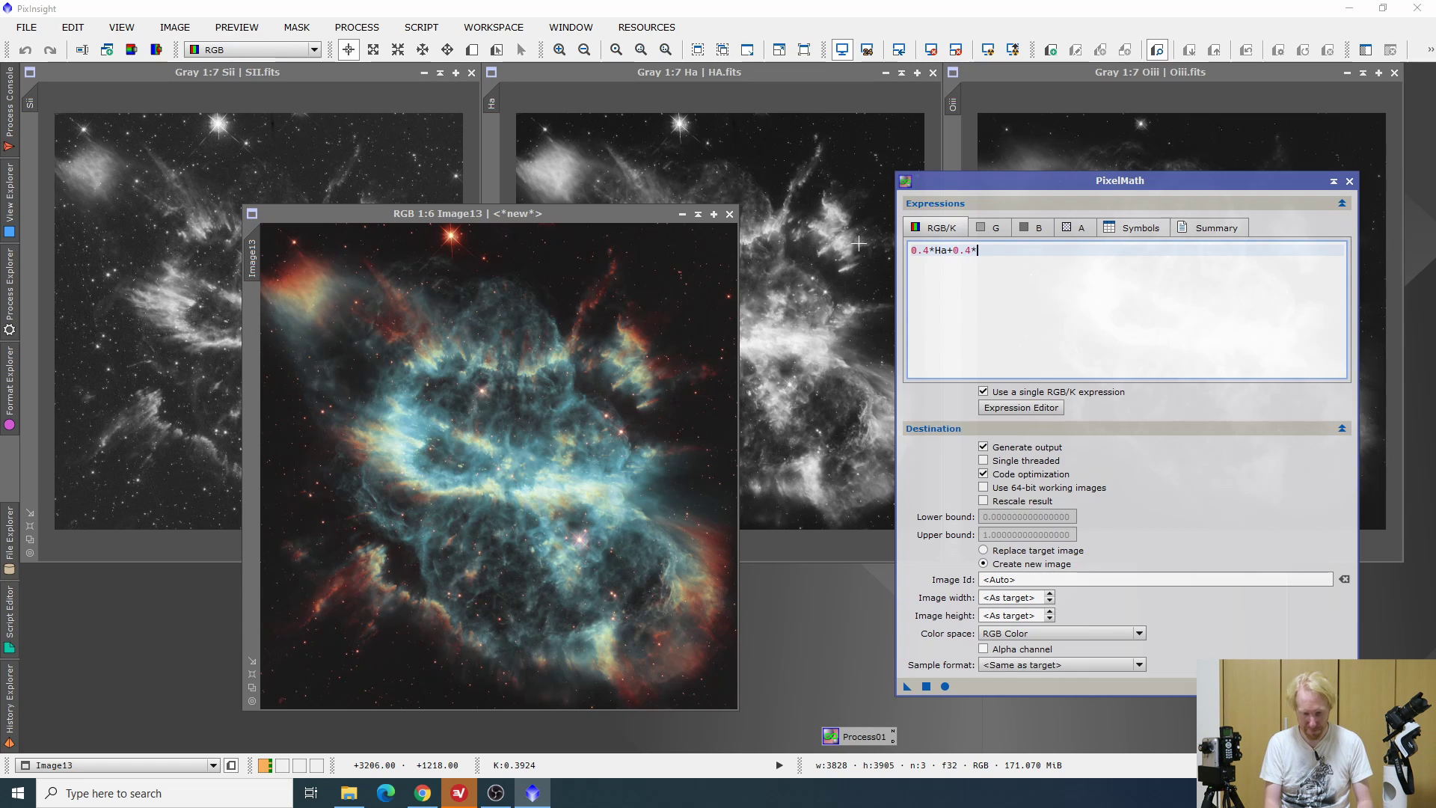
type("iii+0.2*Sii")
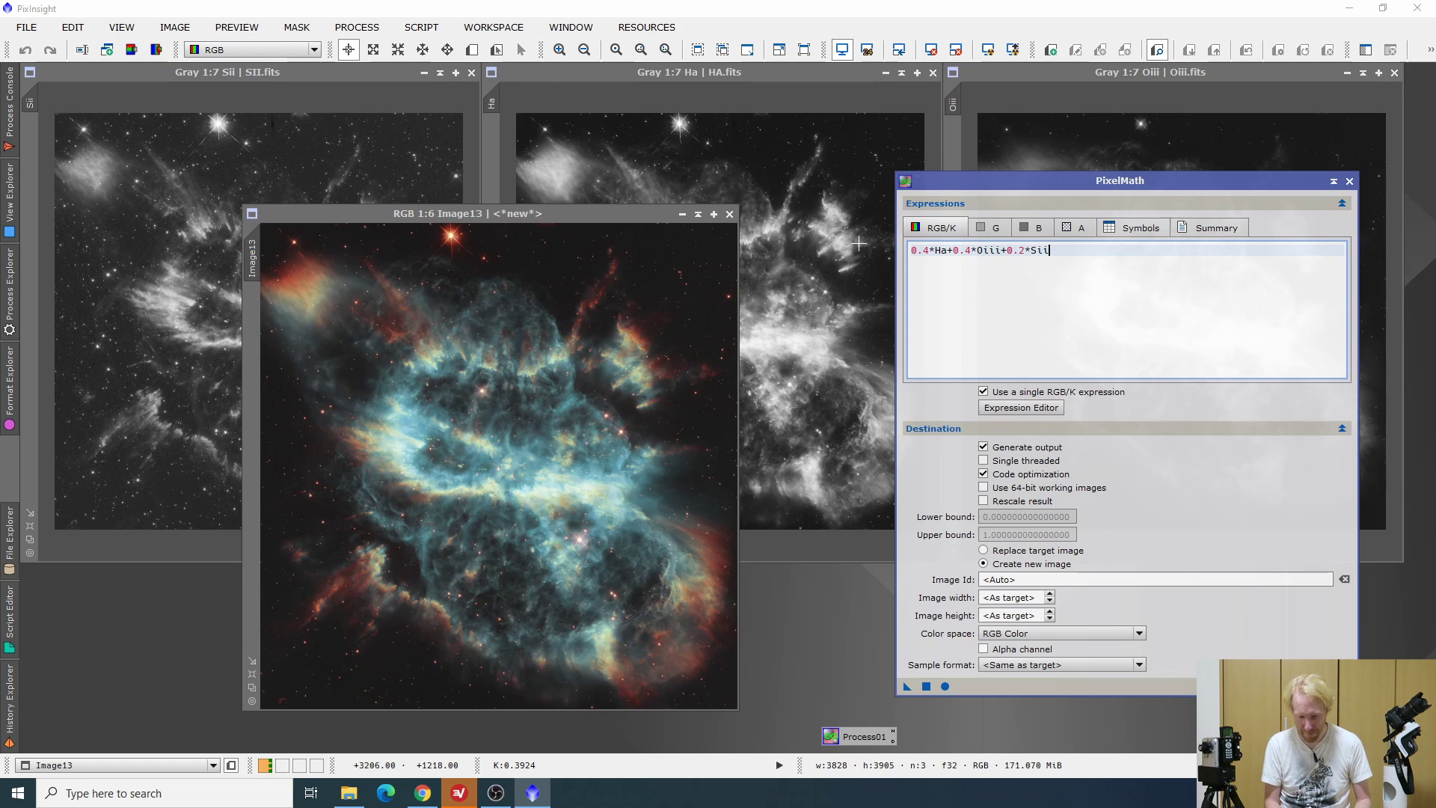
left_click(1006, 633)
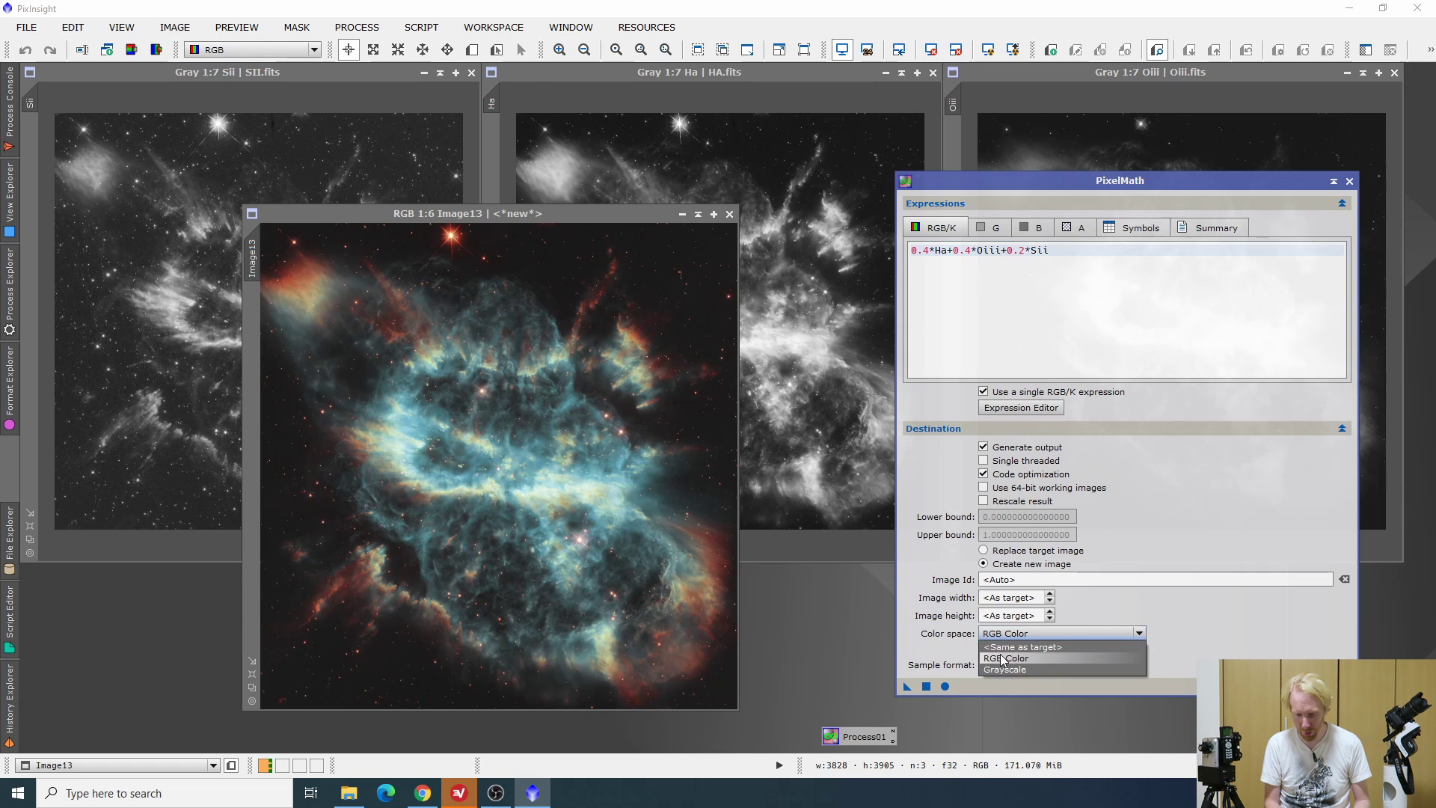
left_click(998, 668)
left_click(927, 687)
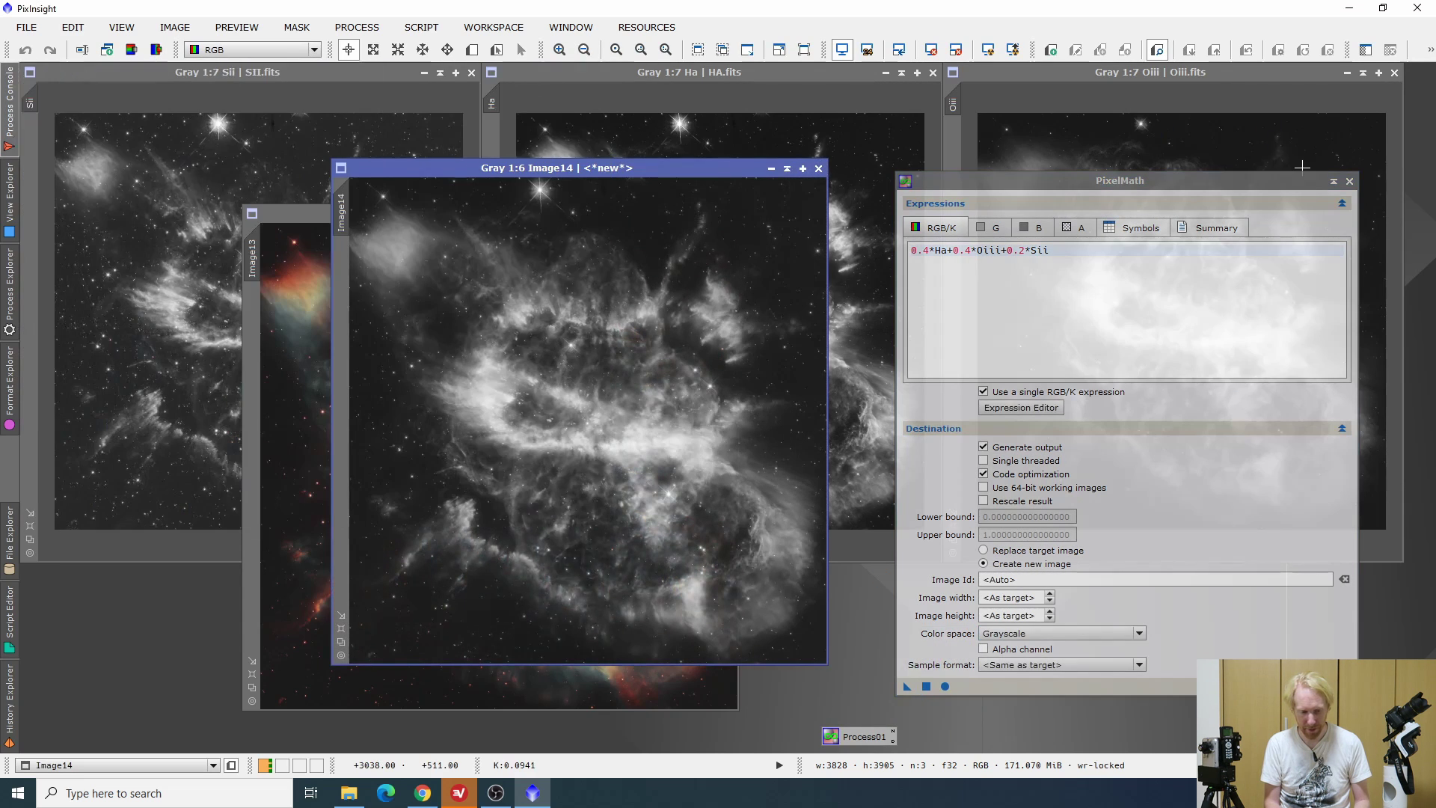
left_click(1349, 181)
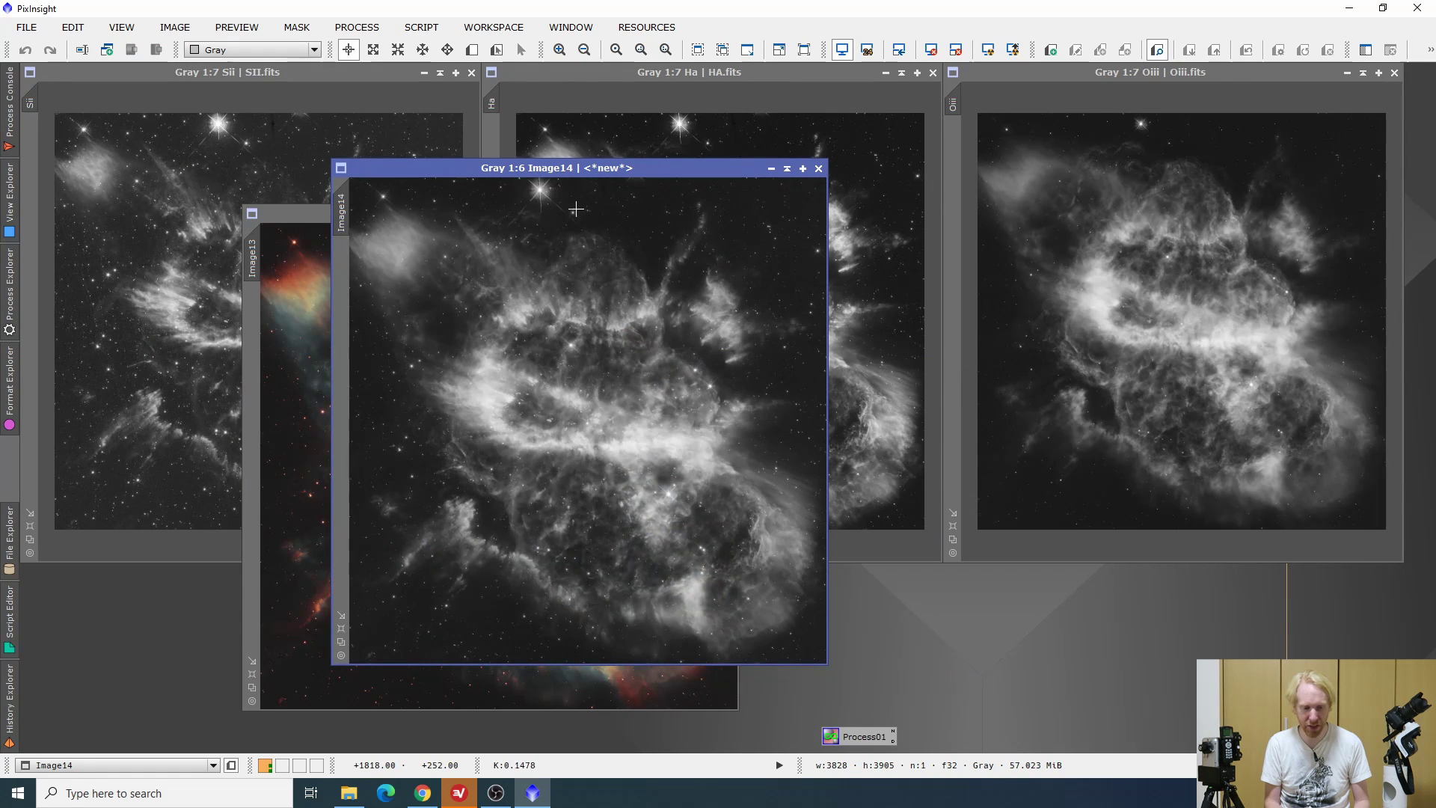
left_click_drag(472, 168, 997, 127)
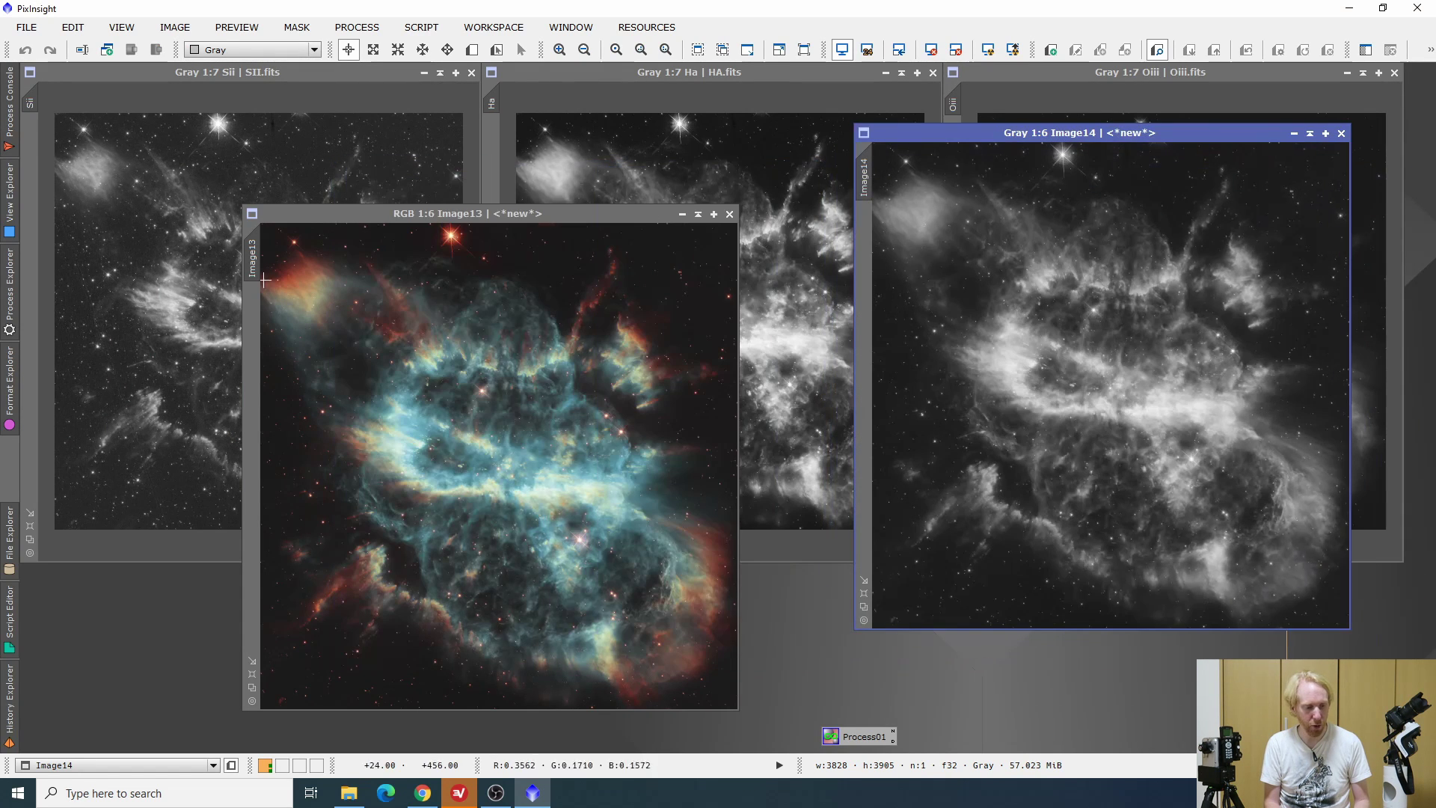
Open LRGBCombination and disable its R, G and B channels
left_click(9, 318)
scroll(120, 404, "up", 3)
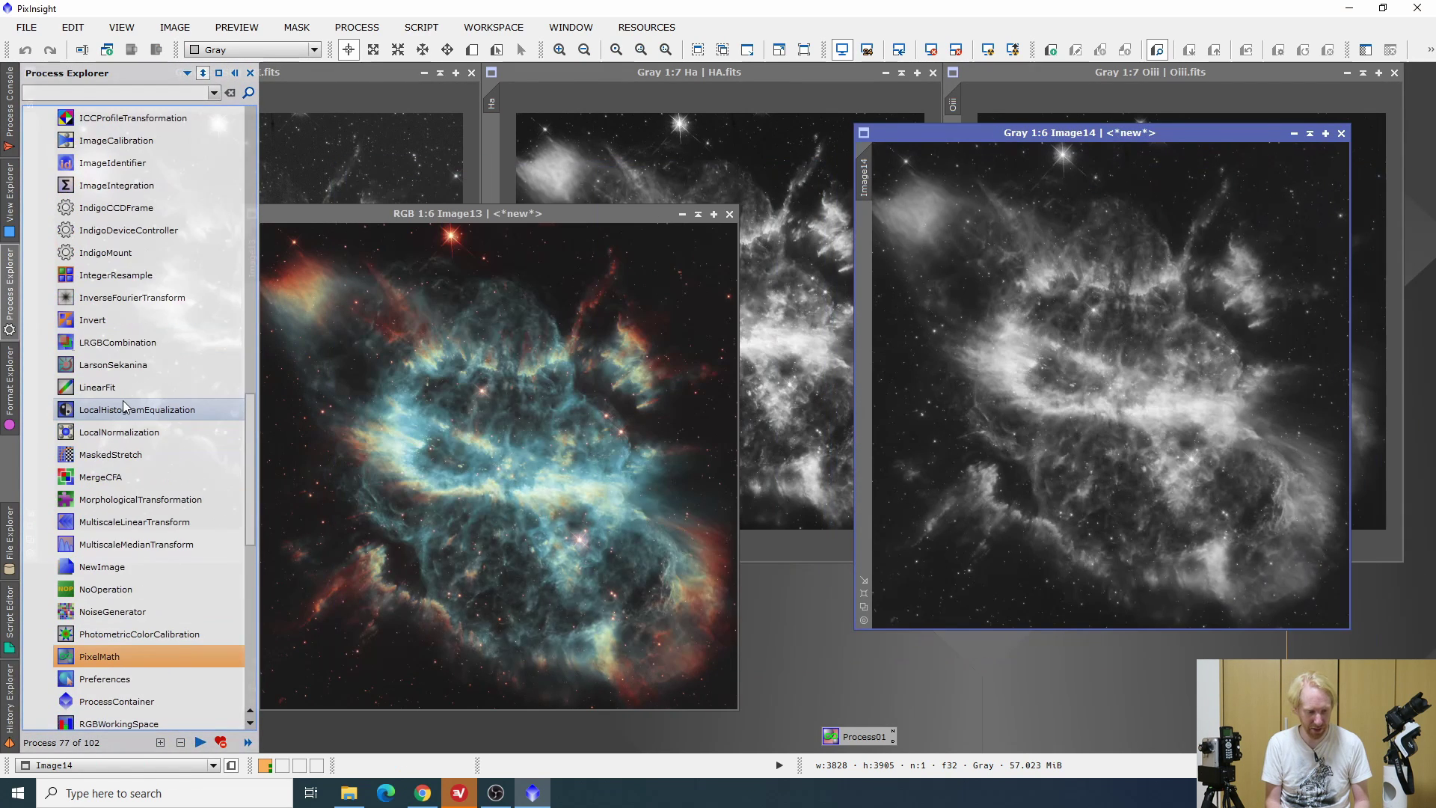
left_click_drag(101, 342, 101, 351)
double_click(101, 352)
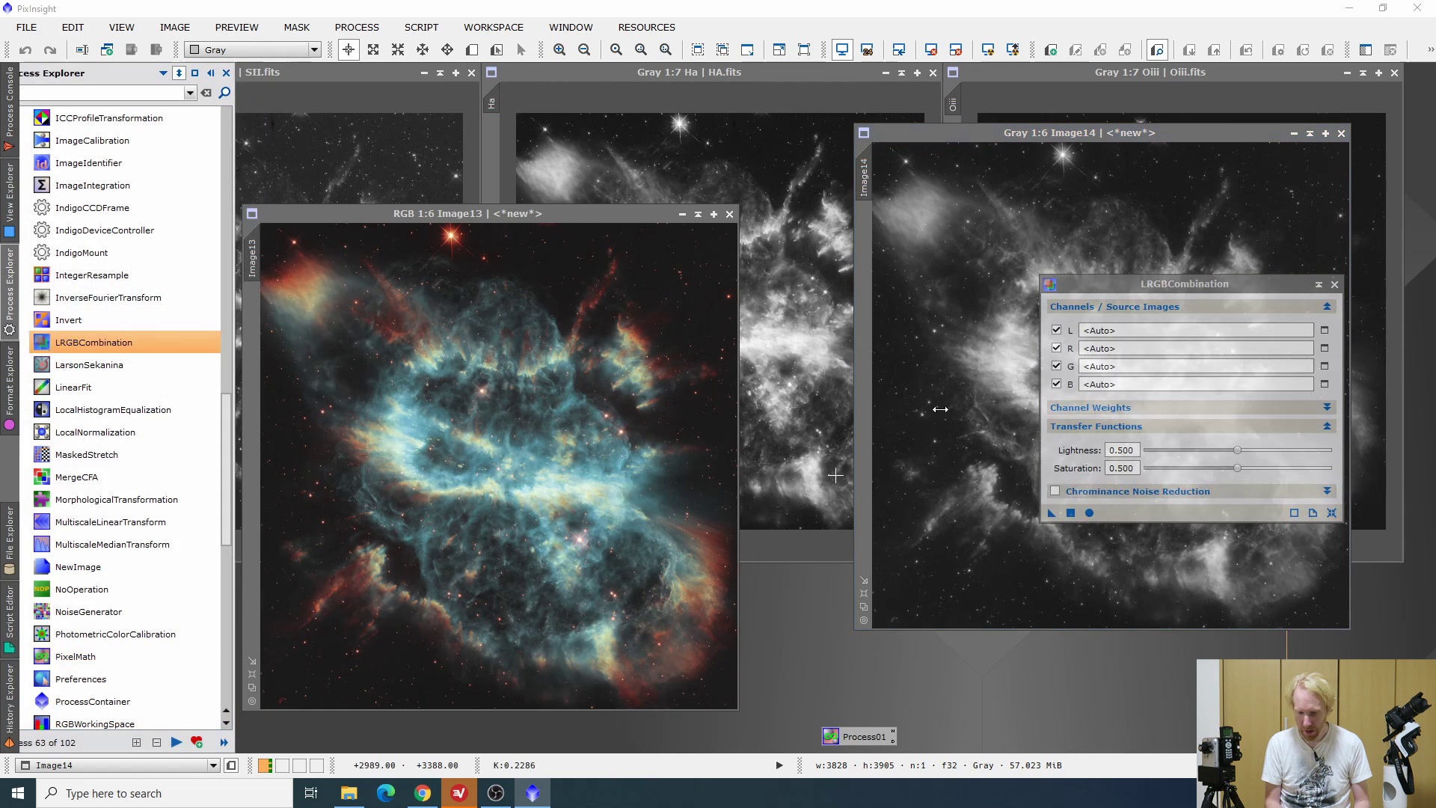
left_click(1057, 348)
left_click(1057, 366)
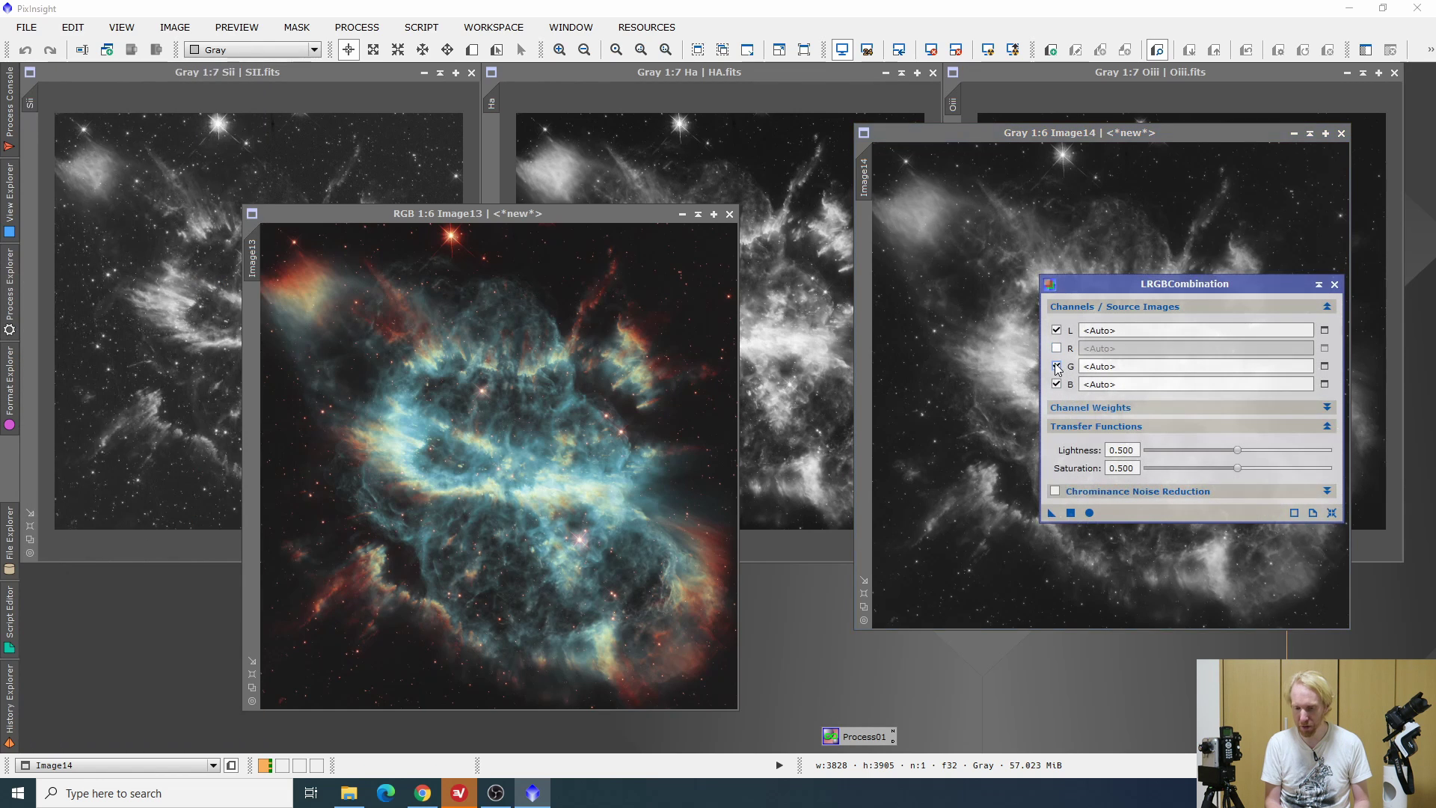
left_click(1056, 383)
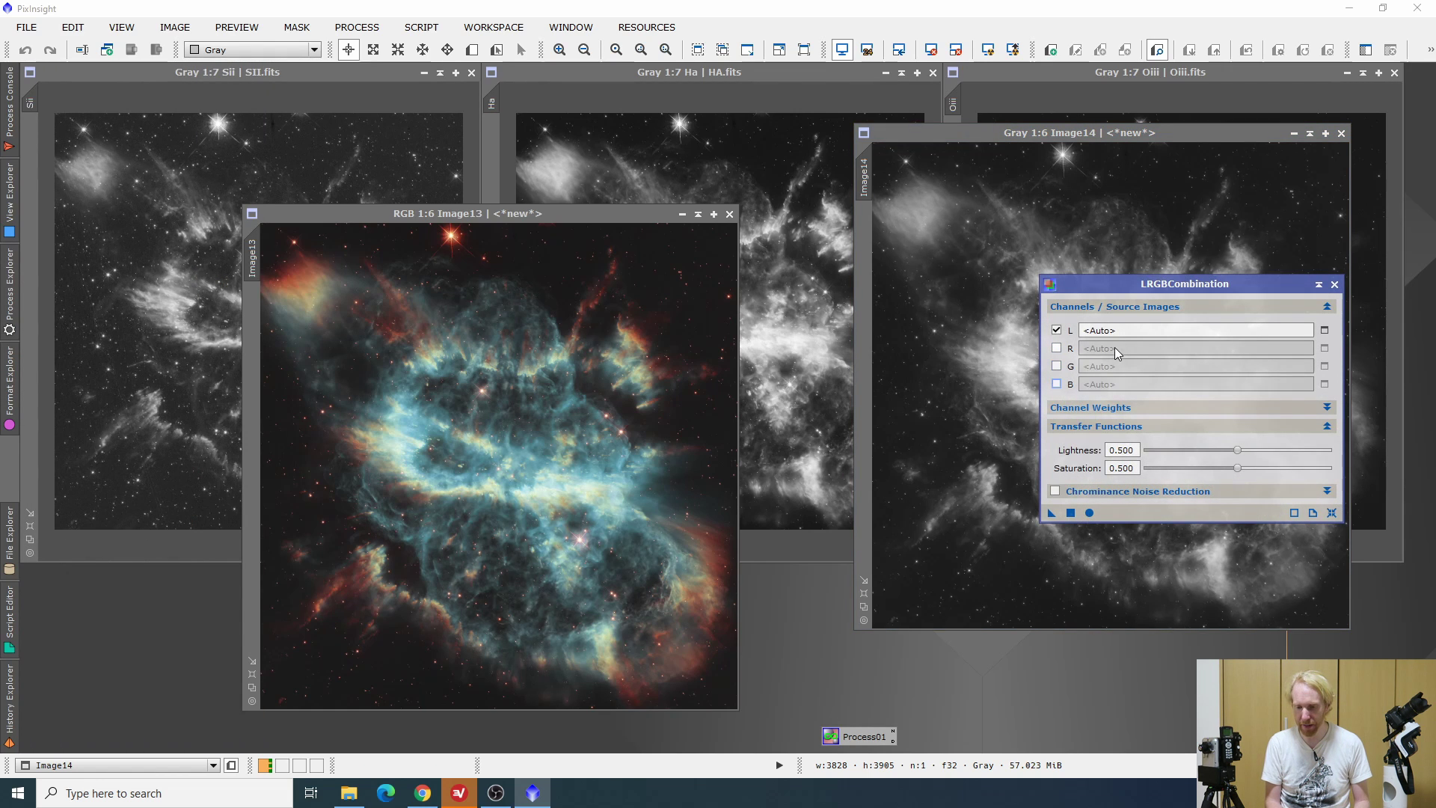
Set Image14 as the lightness source and apply the combination to Image13
left_click(1324, 330)
left_click(647, 388)
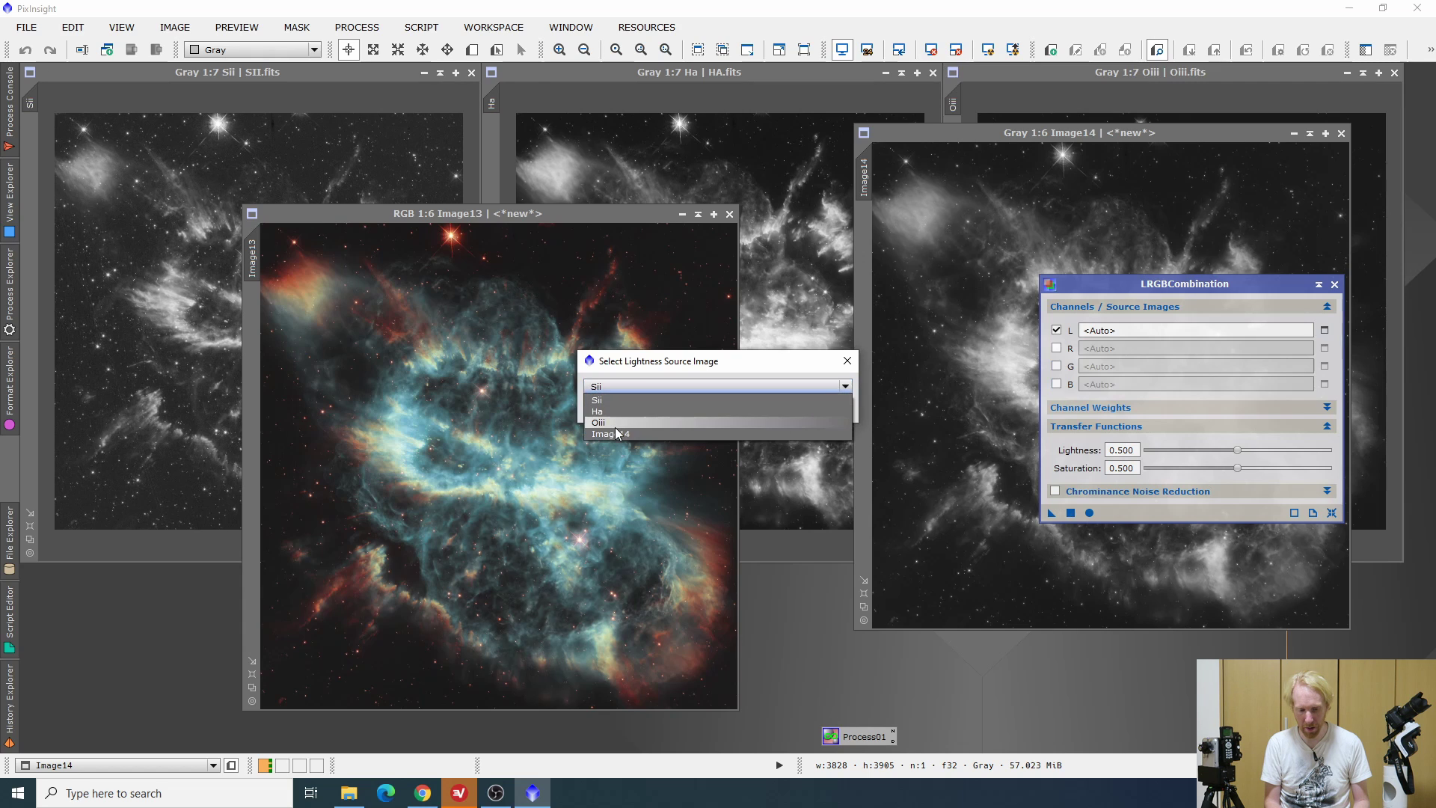
left_click(699, 417)
left_click(751, 409)
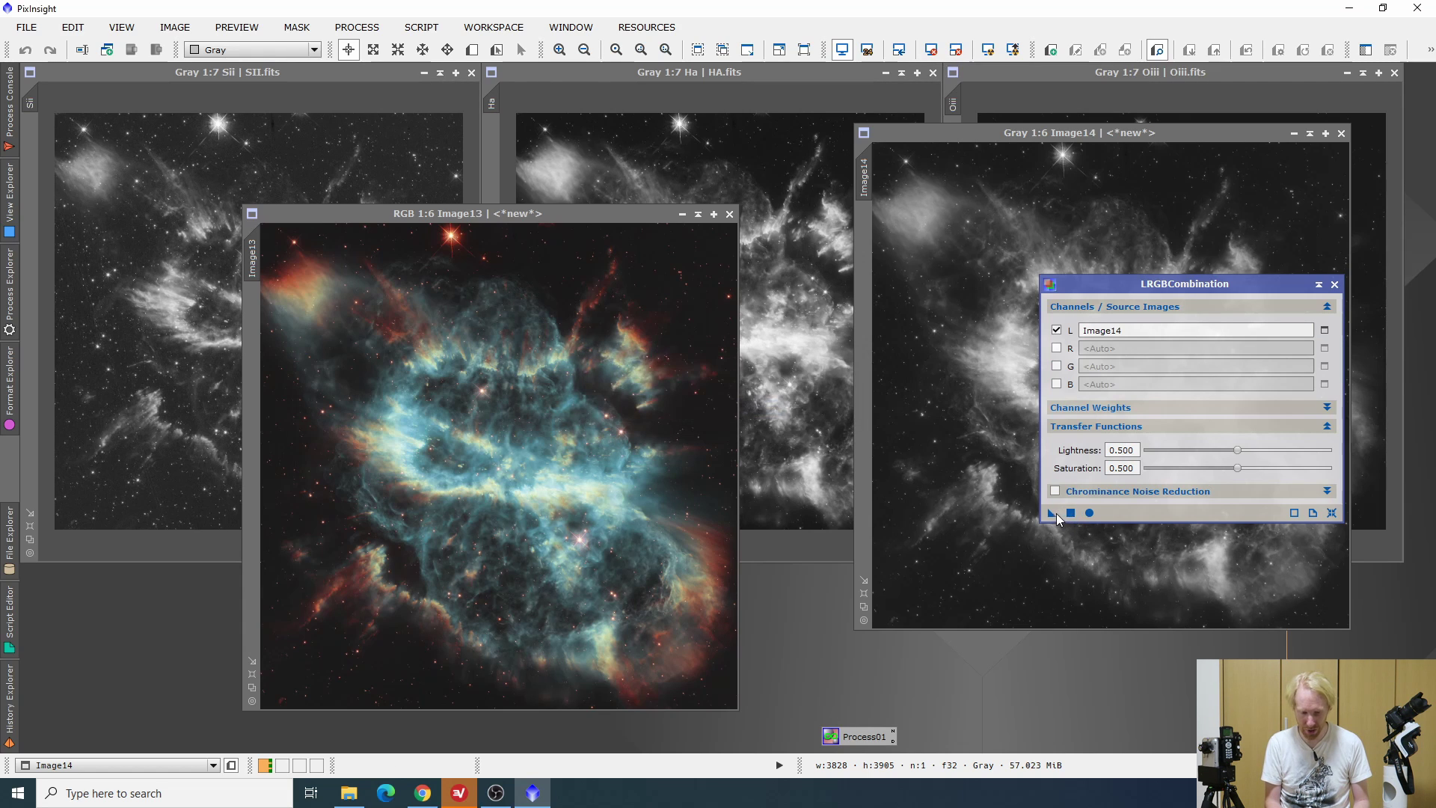
left_click_drag(1052, 513, 362, 386)
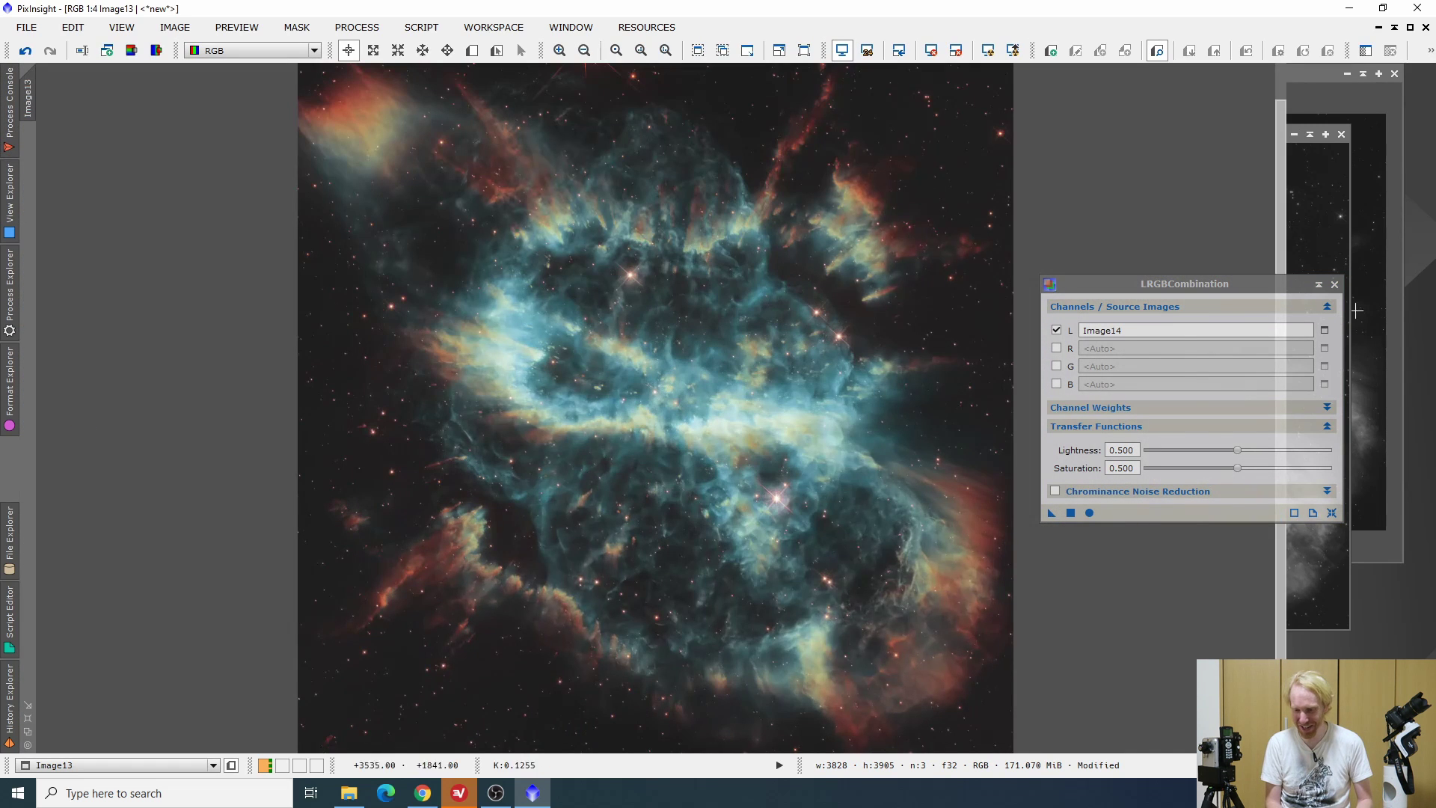
Close LRGBCombination and show Process Explorer's process list
left_click(1334, 285)
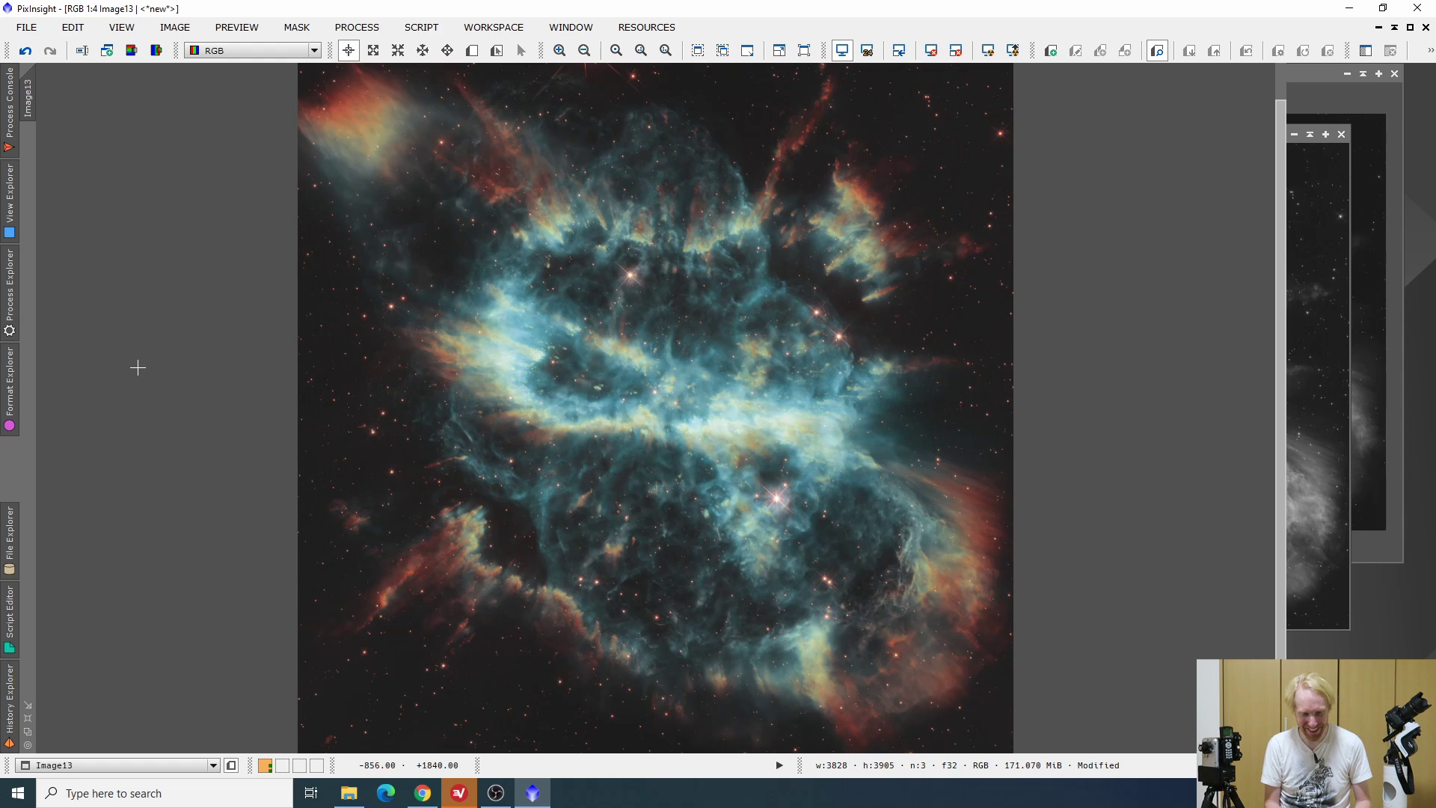
left_click(5, 332)
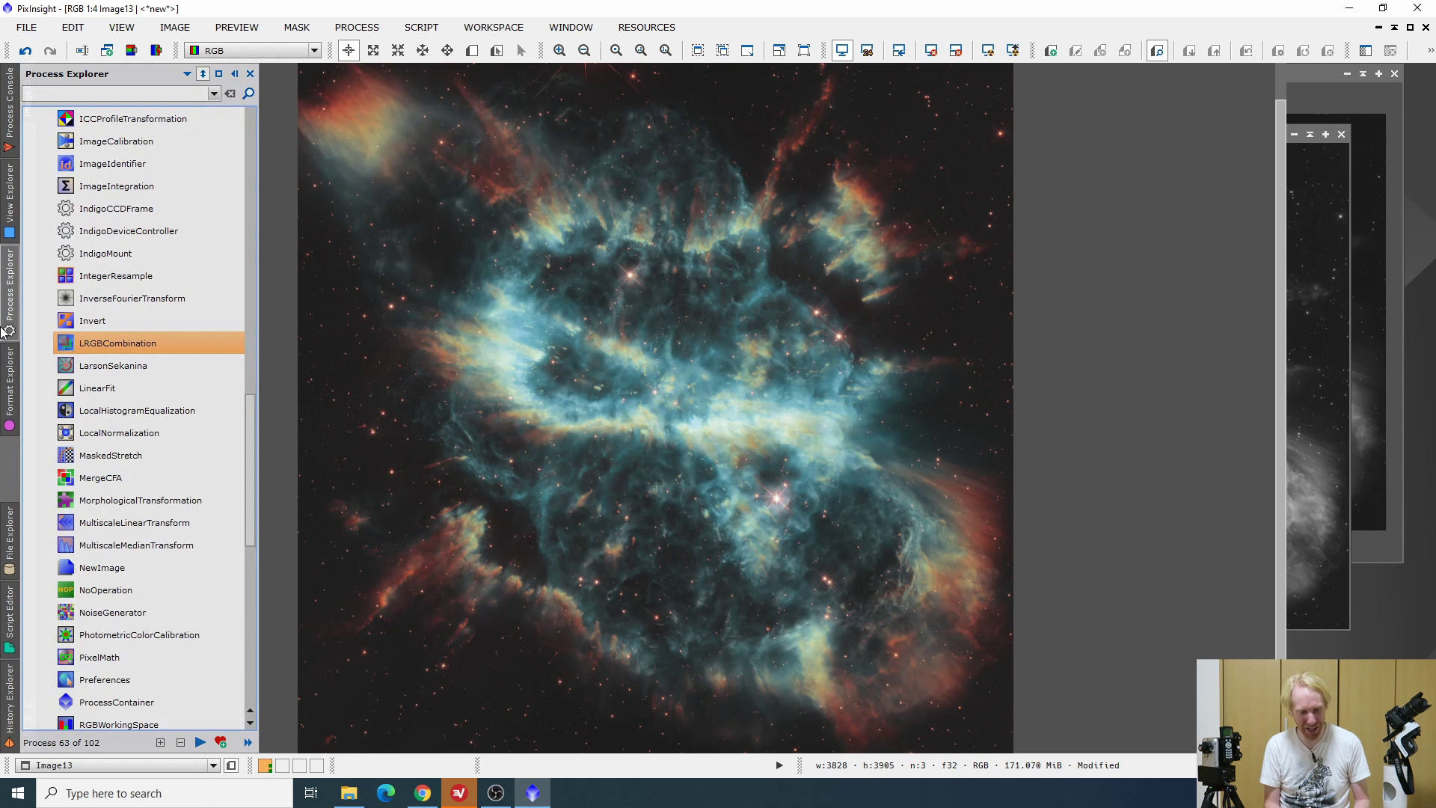
scroll(157, 314, "up", 5)
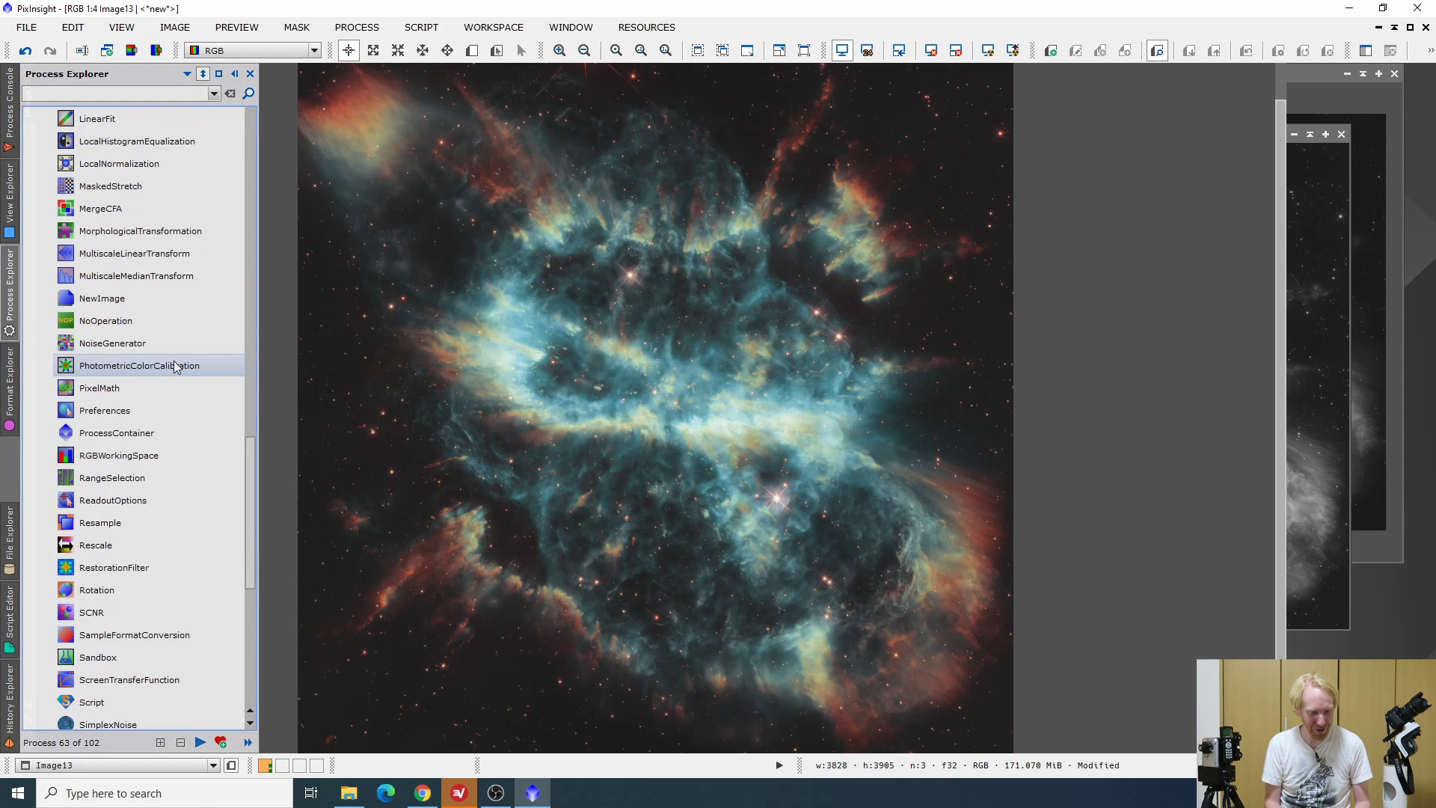
scroll(157, 300, "up", 7)
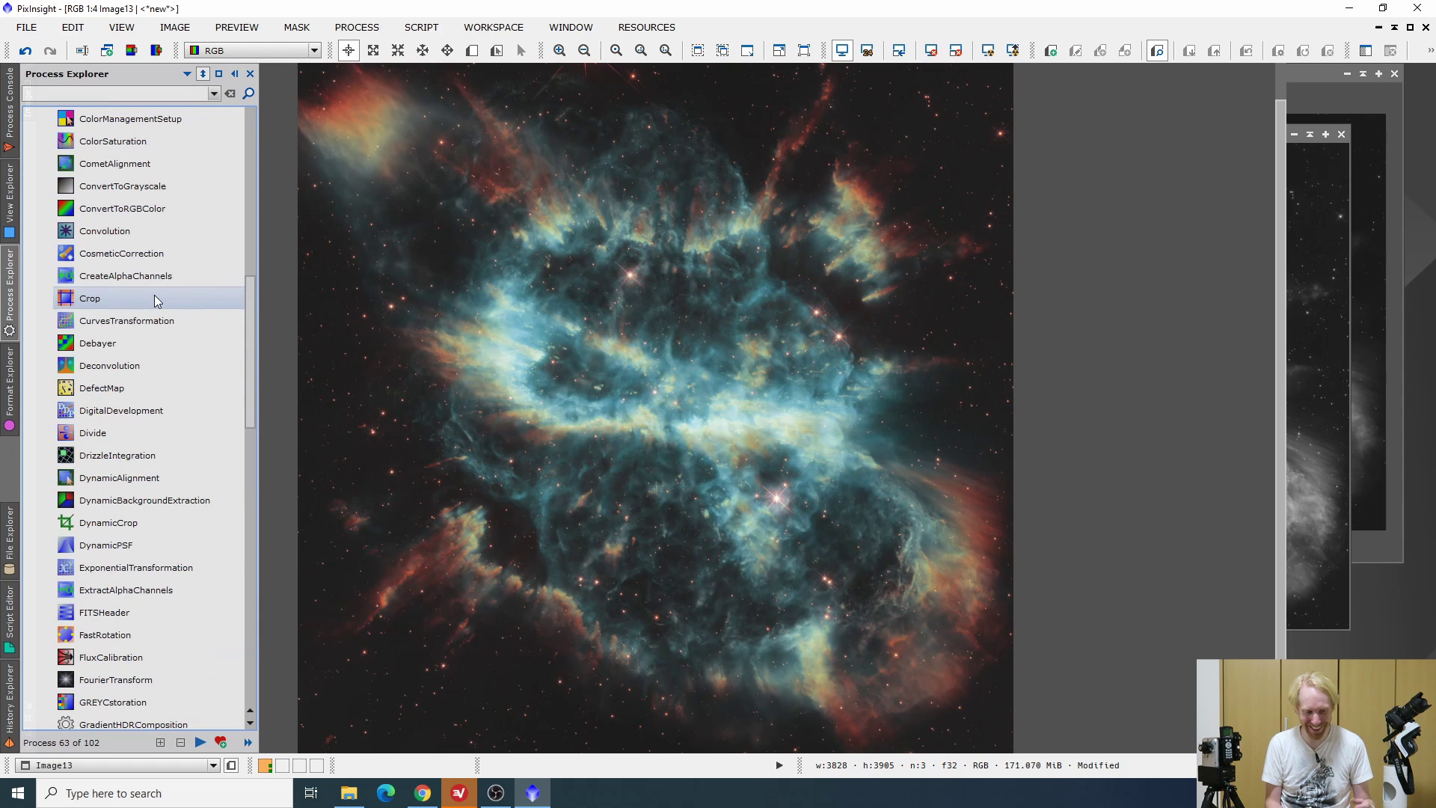
double_click(142, 320)
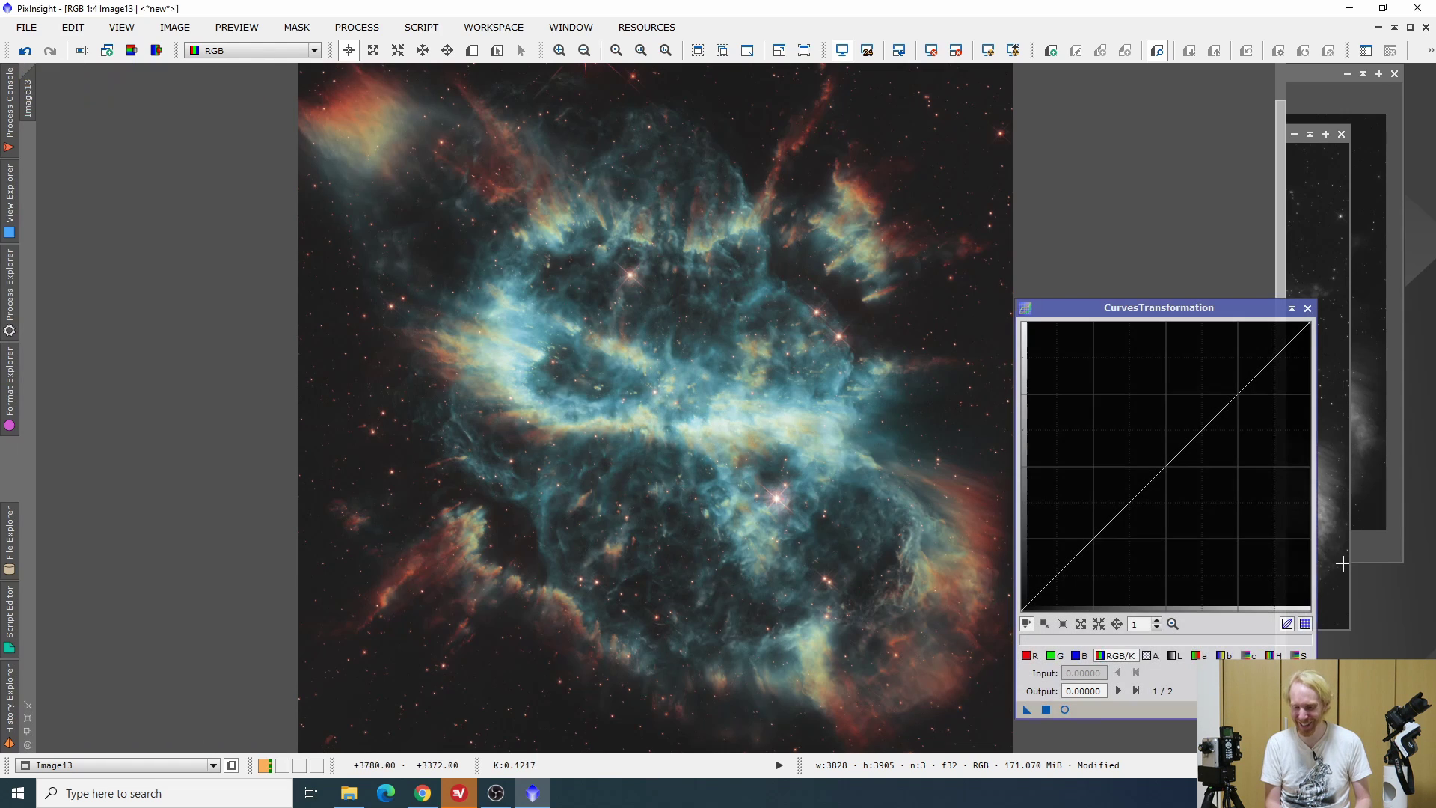
left_click(1273, 655)
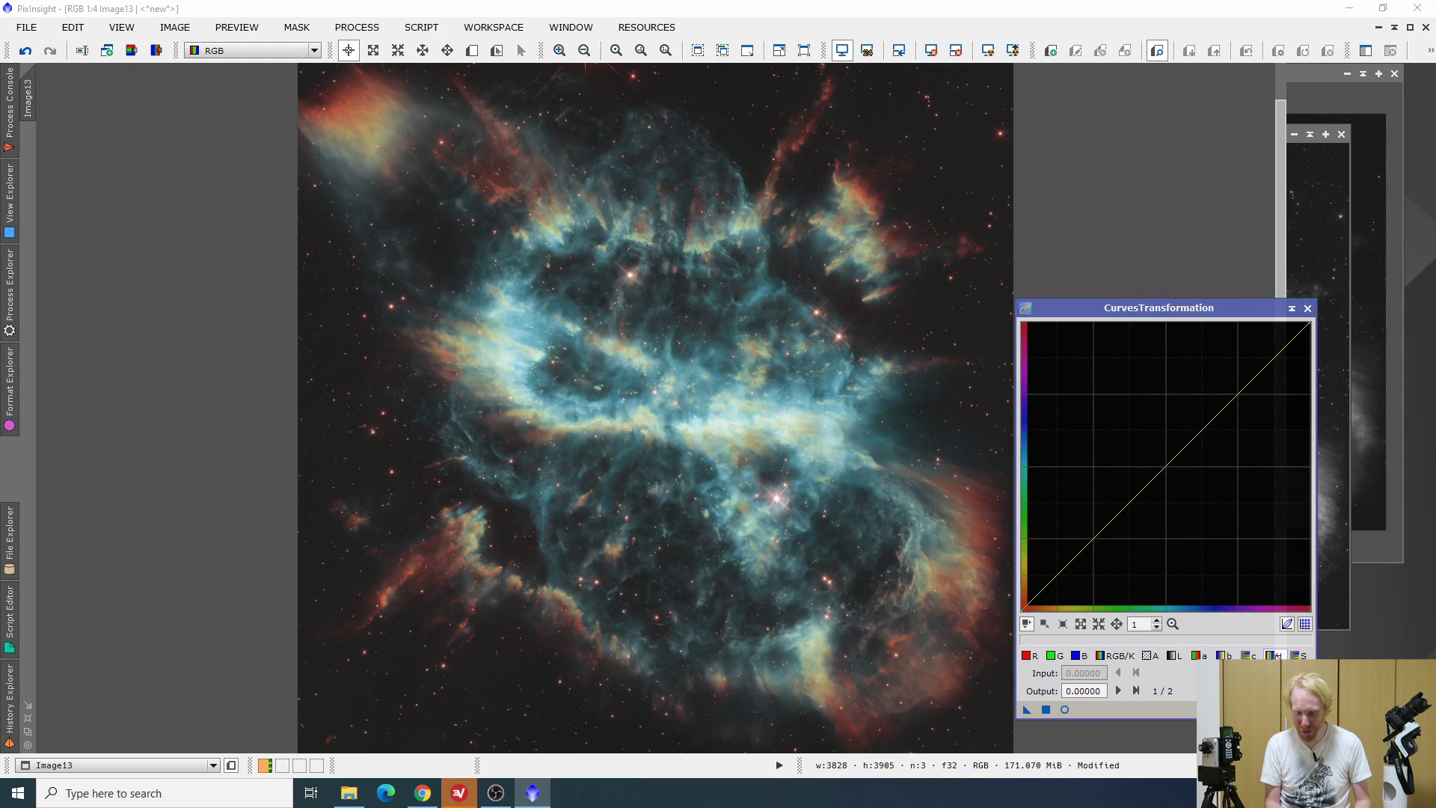
left_click(1065, 710)
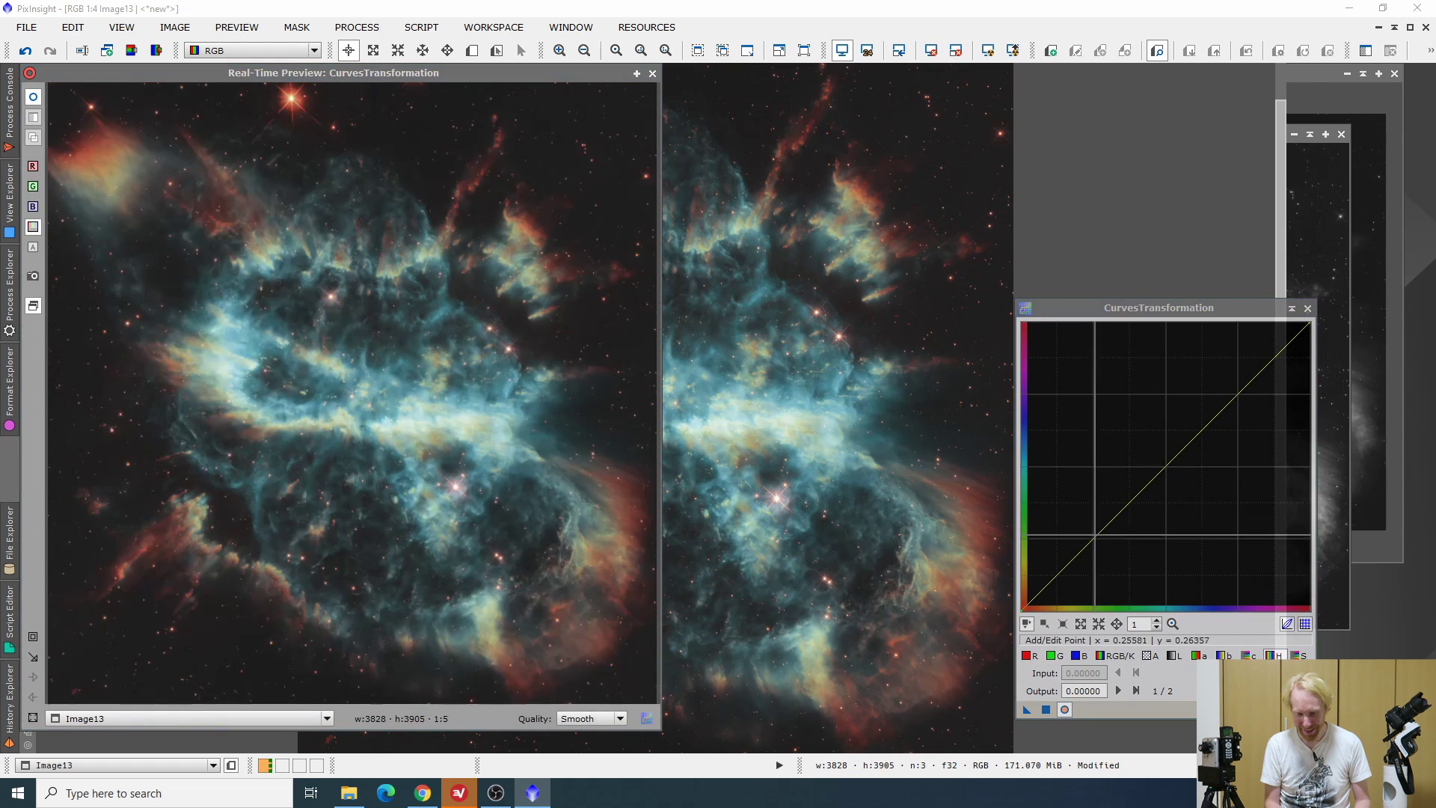
left_click(1091, 536)
left_click(1164, 465)
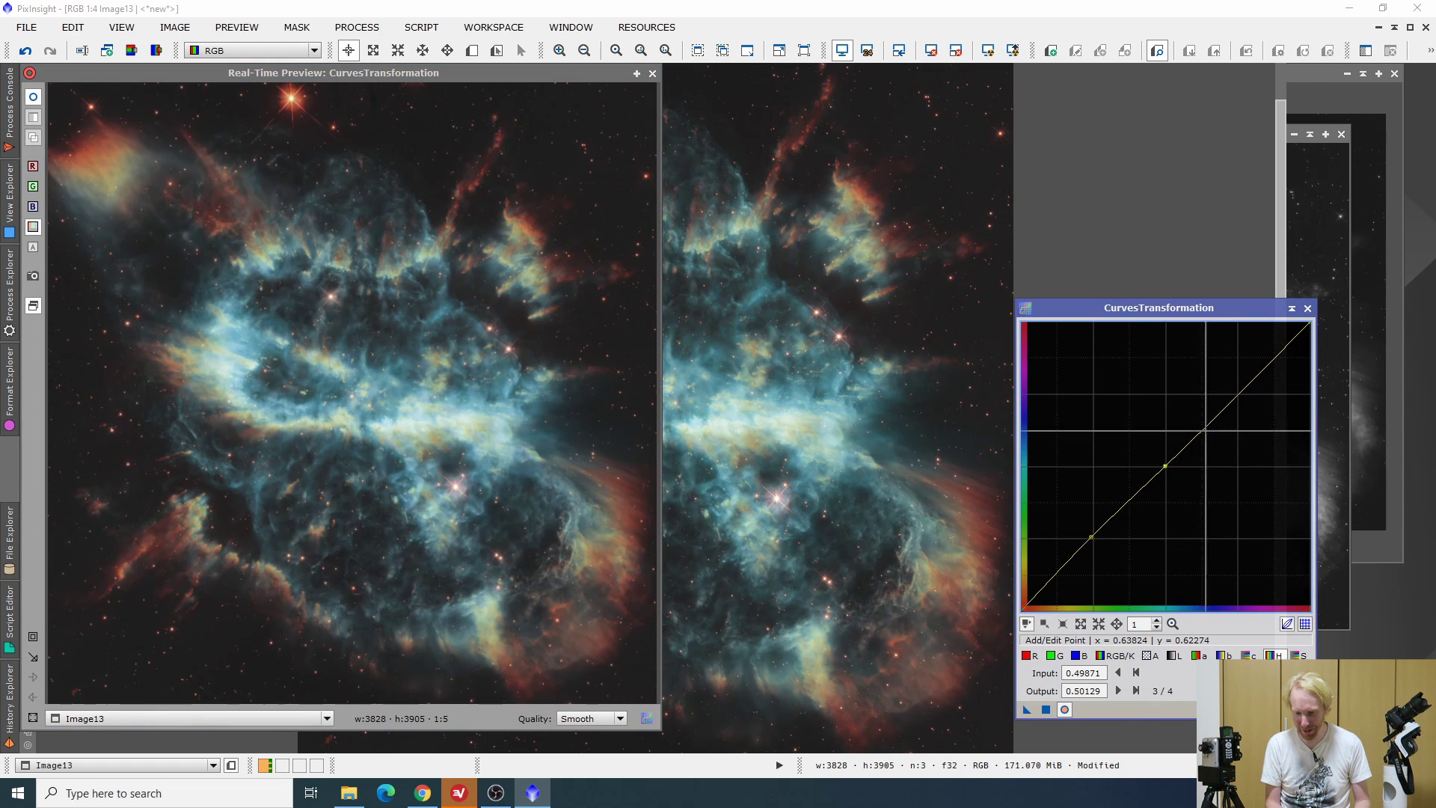
left_click(1237, 398)
left_click_drag(1238, 398, 1212, 377)
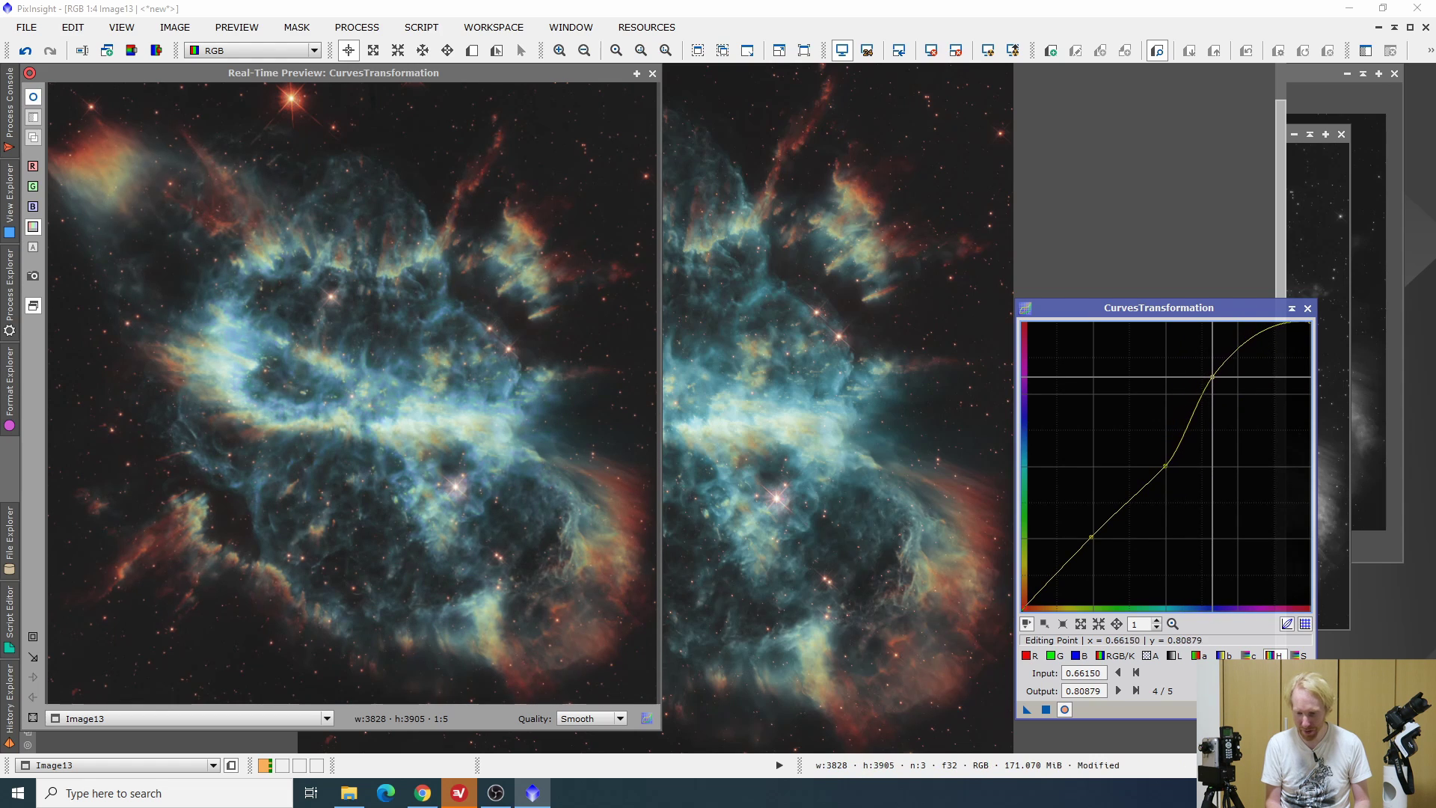
key("Delete")
left_click_drag(1167, 465, 1163, 553)
key("Delete")
key("Delete")
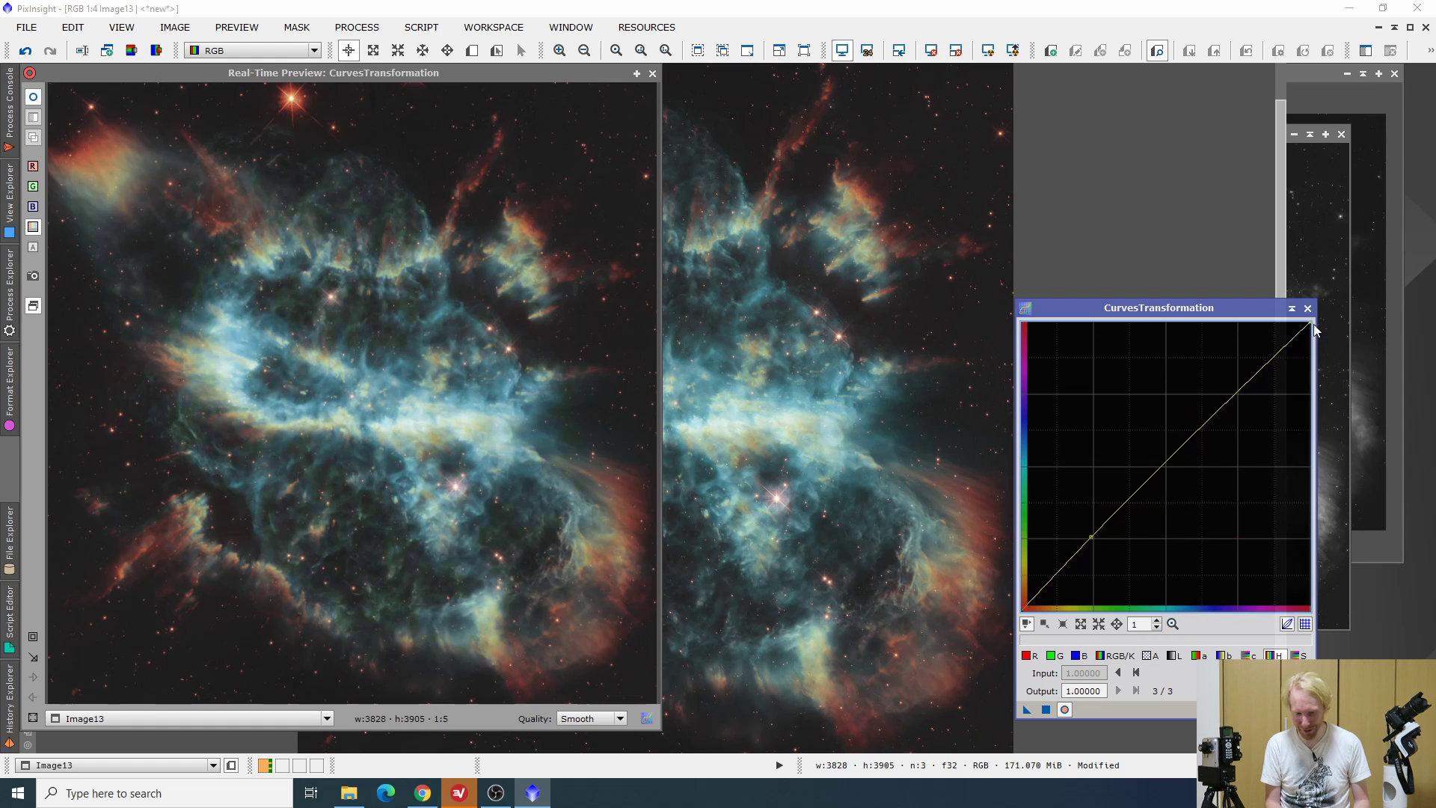
left_click(1307, 308)
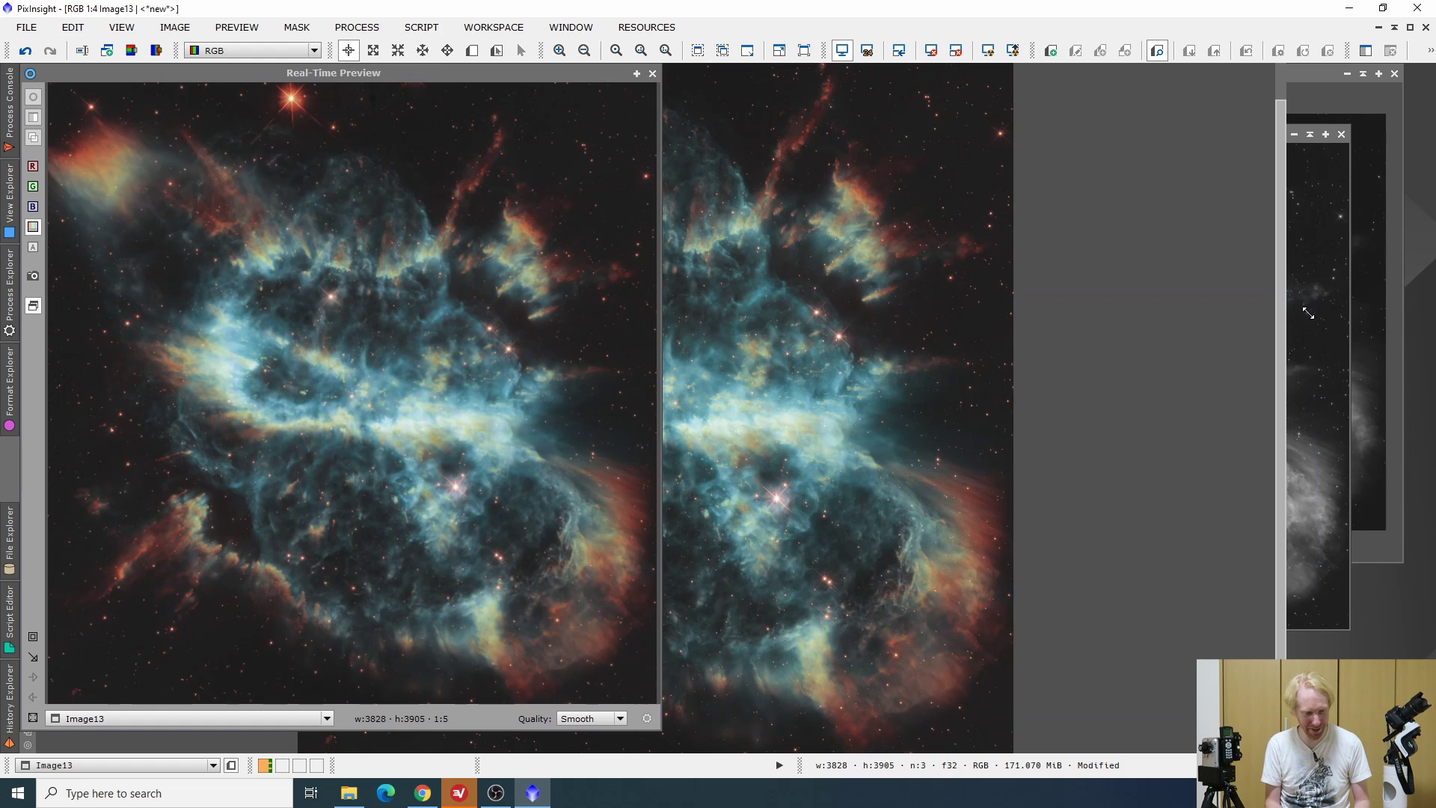
left_click(652, 73)
Remove the green cast from the nebula with SCNR at amount 0.40
left_click(9, 288)
scroll(107, 429, "down", 15)
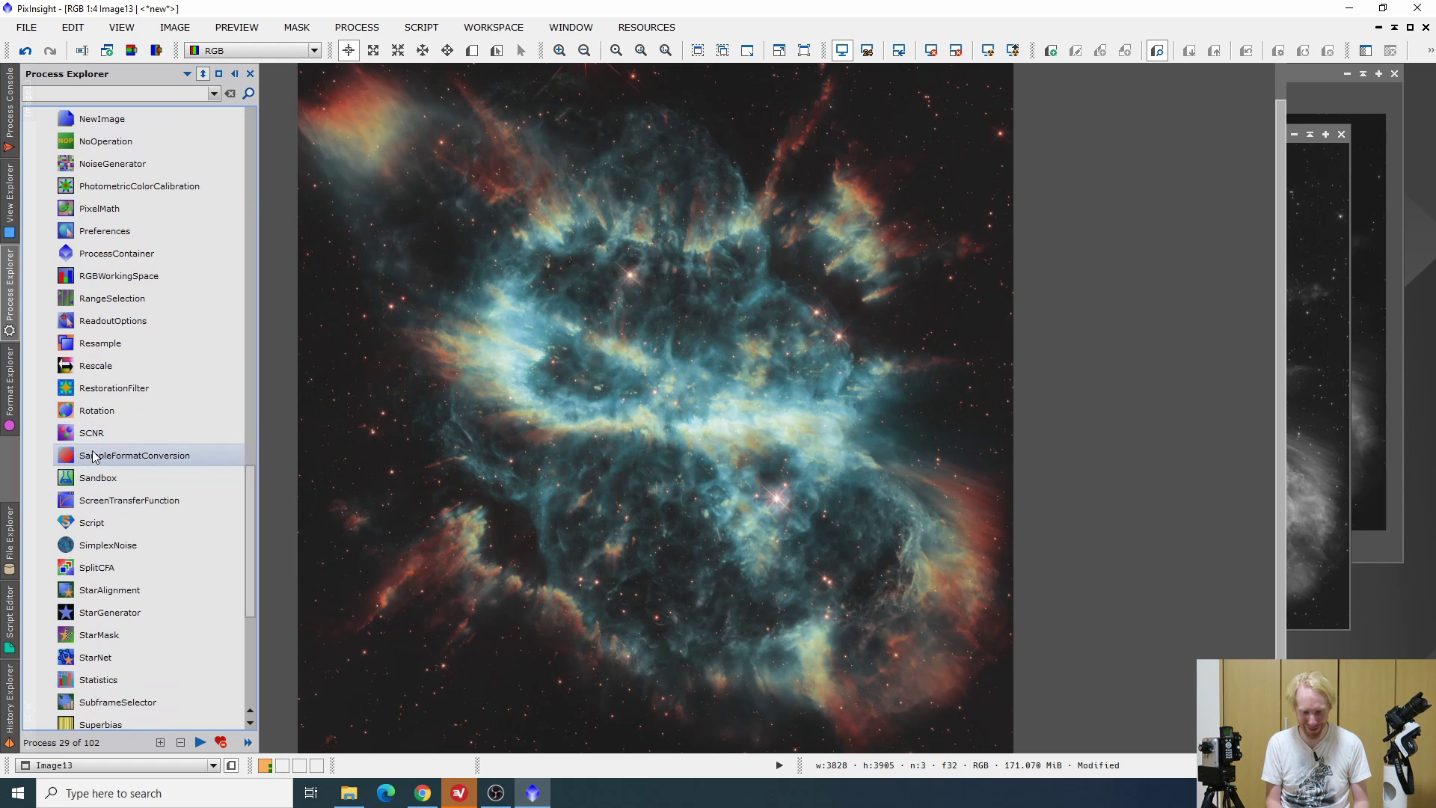
double_click(98, 432)
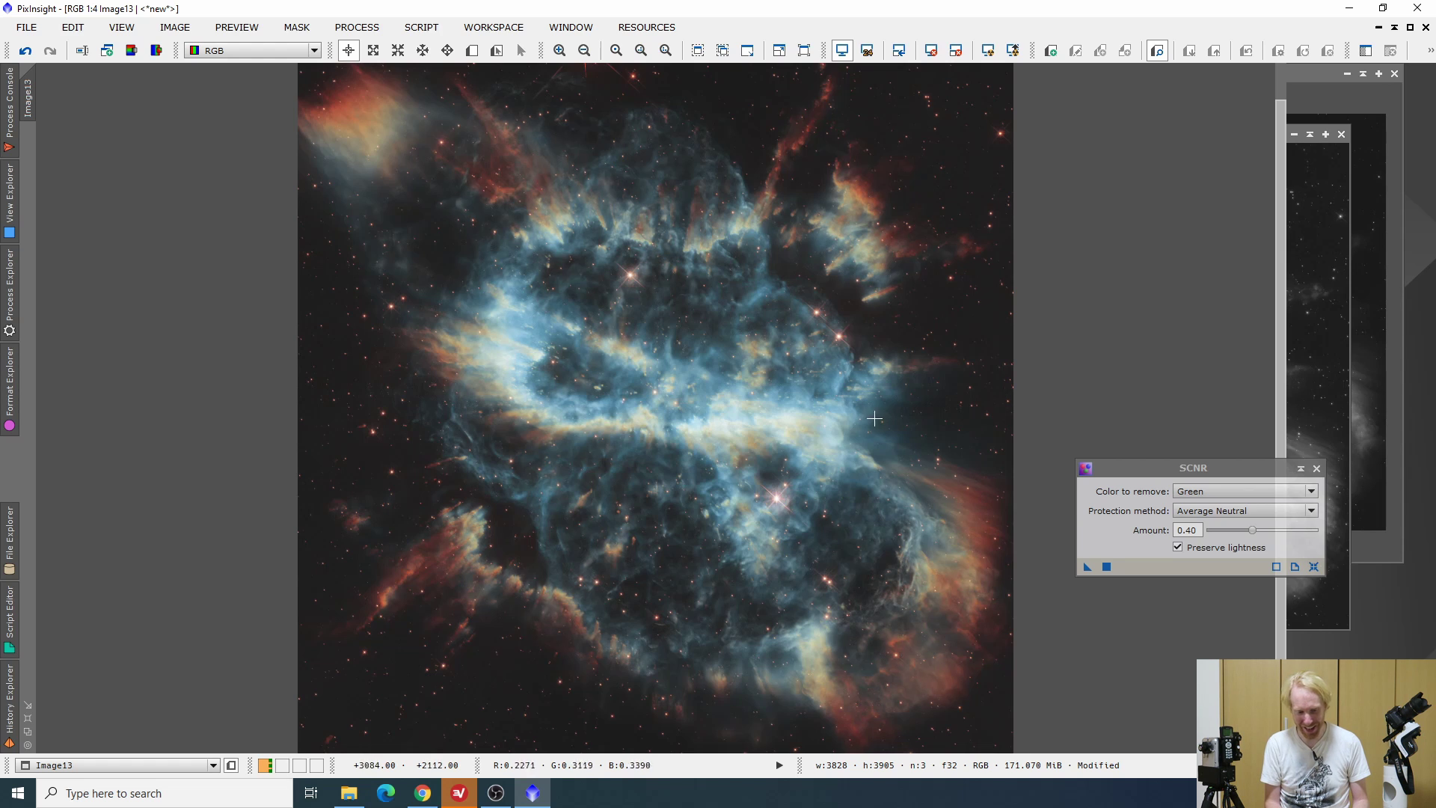
left_click(1316, 468)
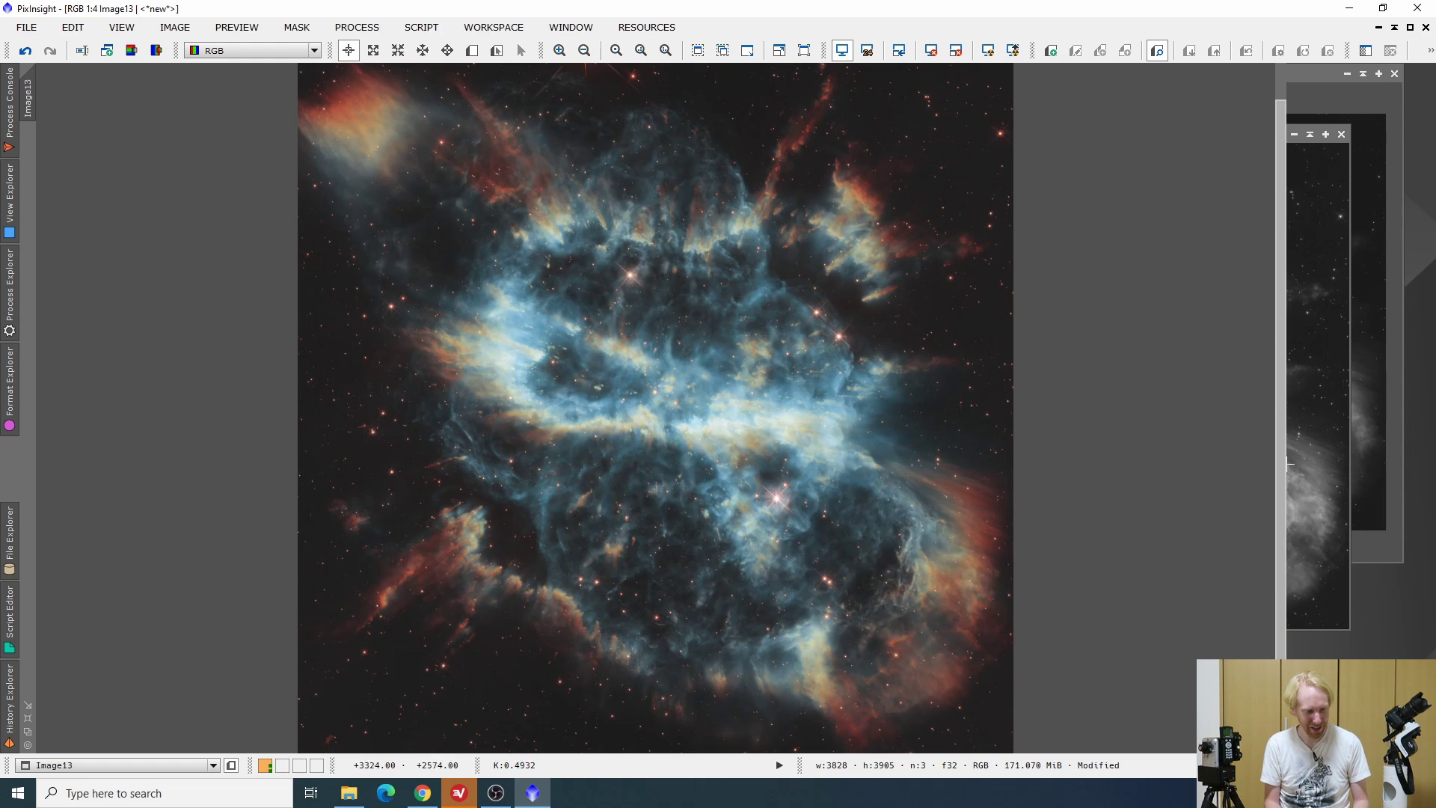
Bring CurvesTransformation back up from Process Explorer for further tuning
left_click(9, 291)
scroll(109, 419, "down", 4)
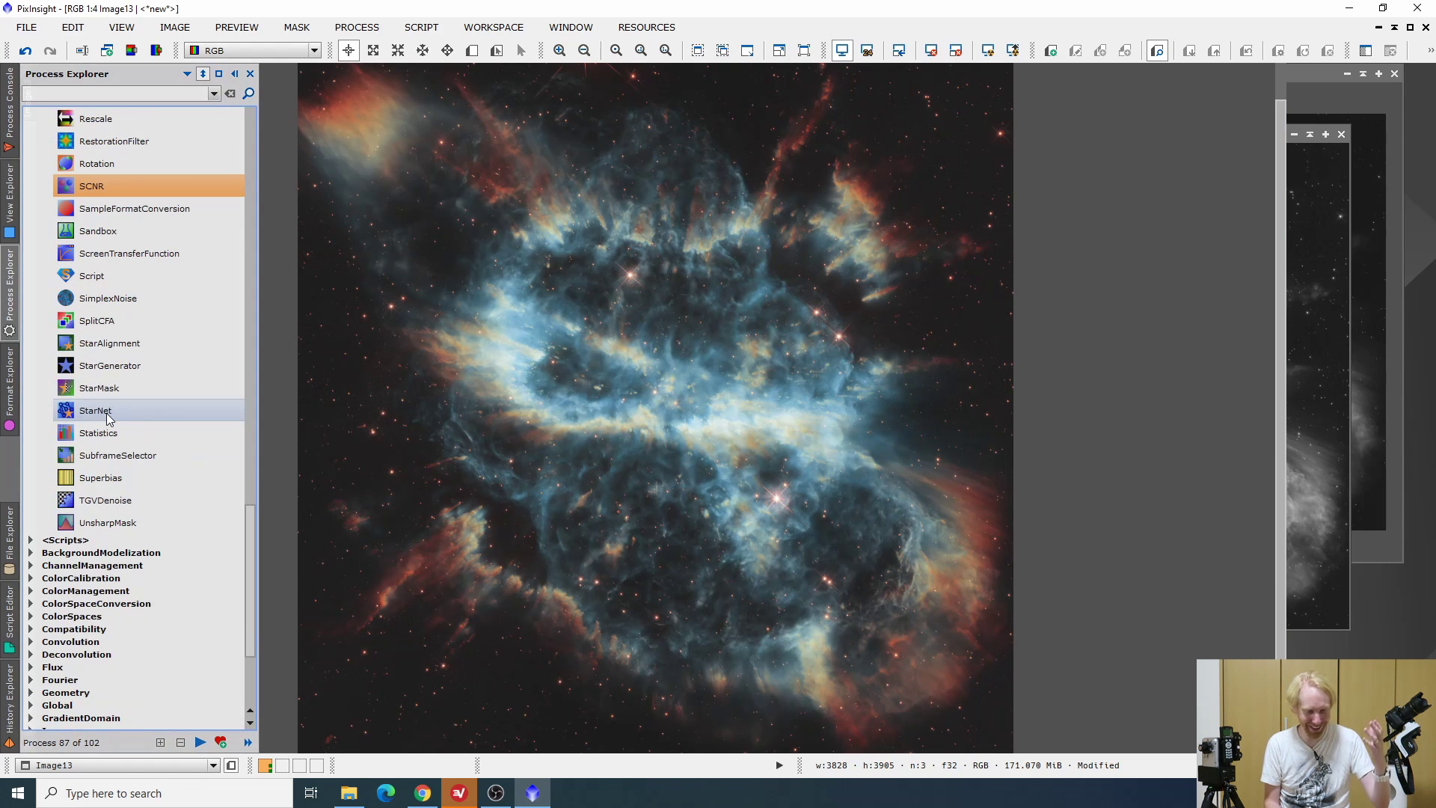
scroll(109, 418, "up", 15)
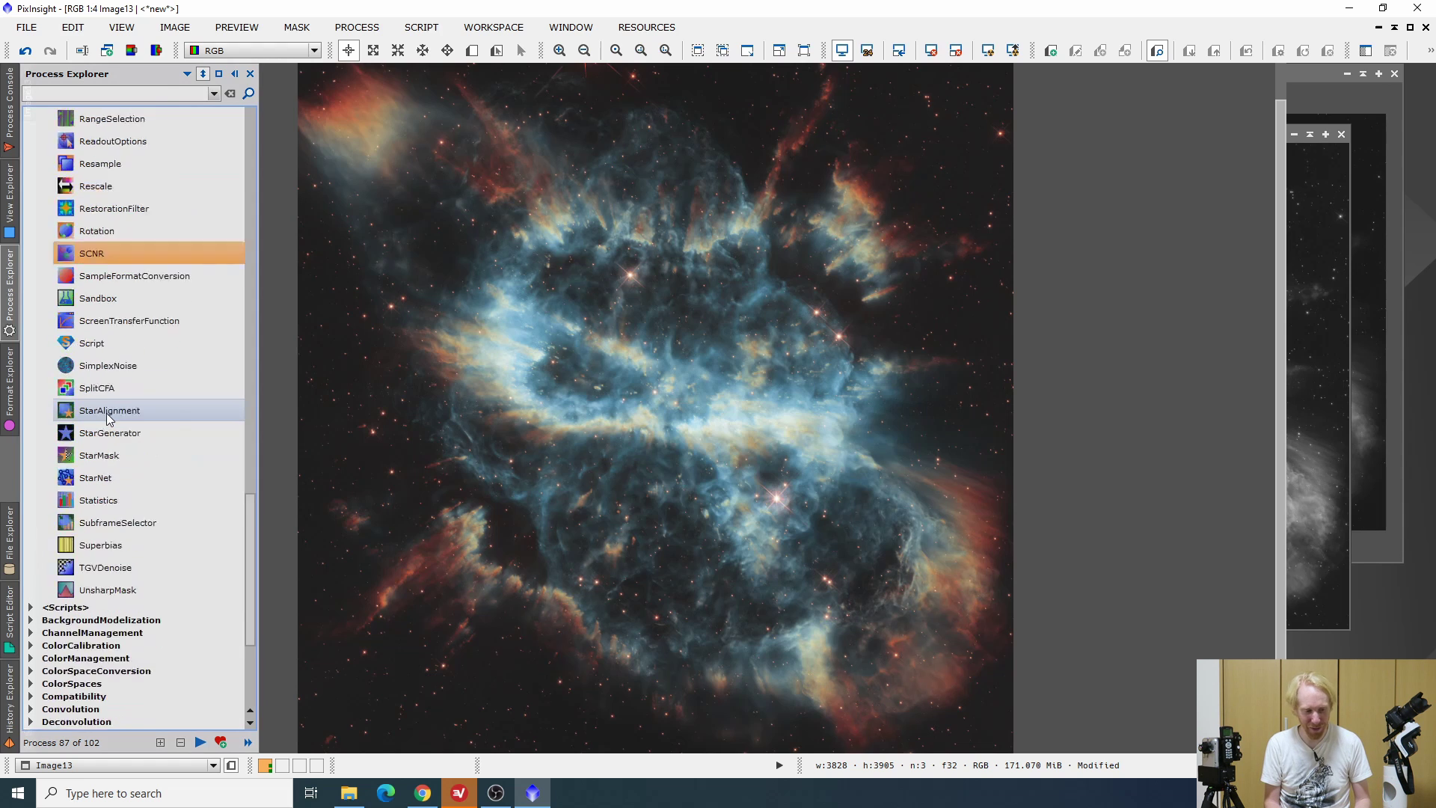
scroll(140, 320, "up", 7)
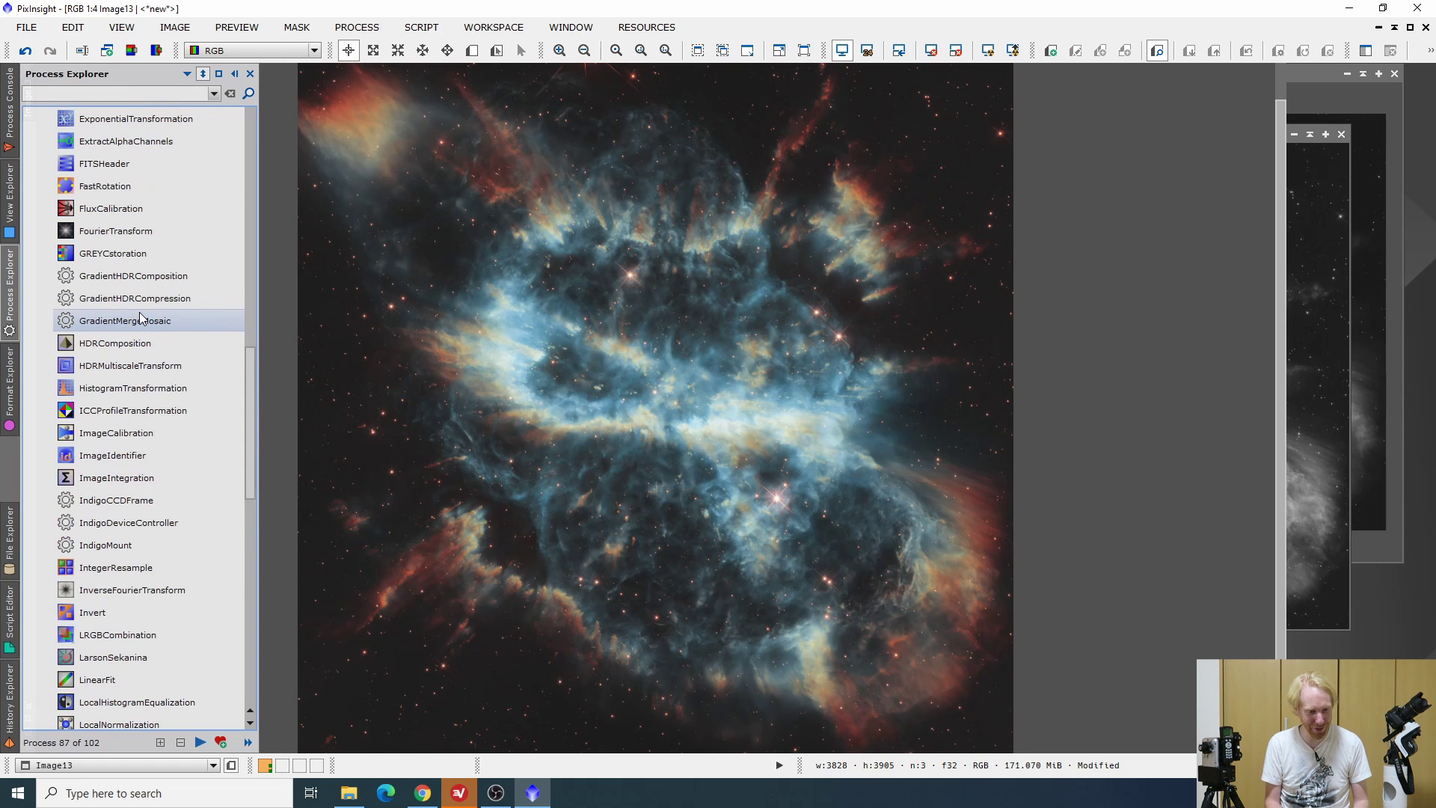
double_click(112, 163)
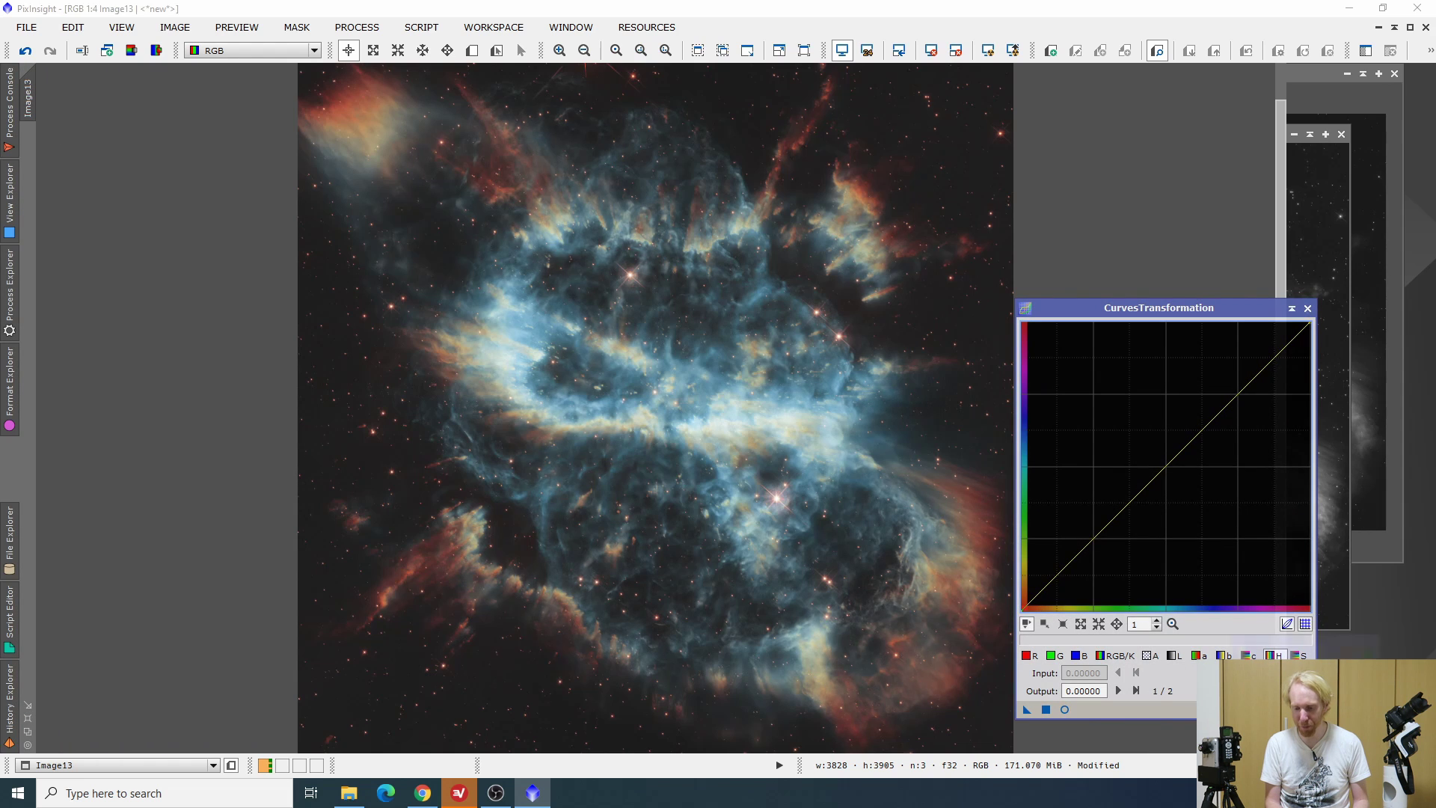
Brighten Image13's midtones and lift its shadows with a curve, checked in live preview
left_click(1064, 709)
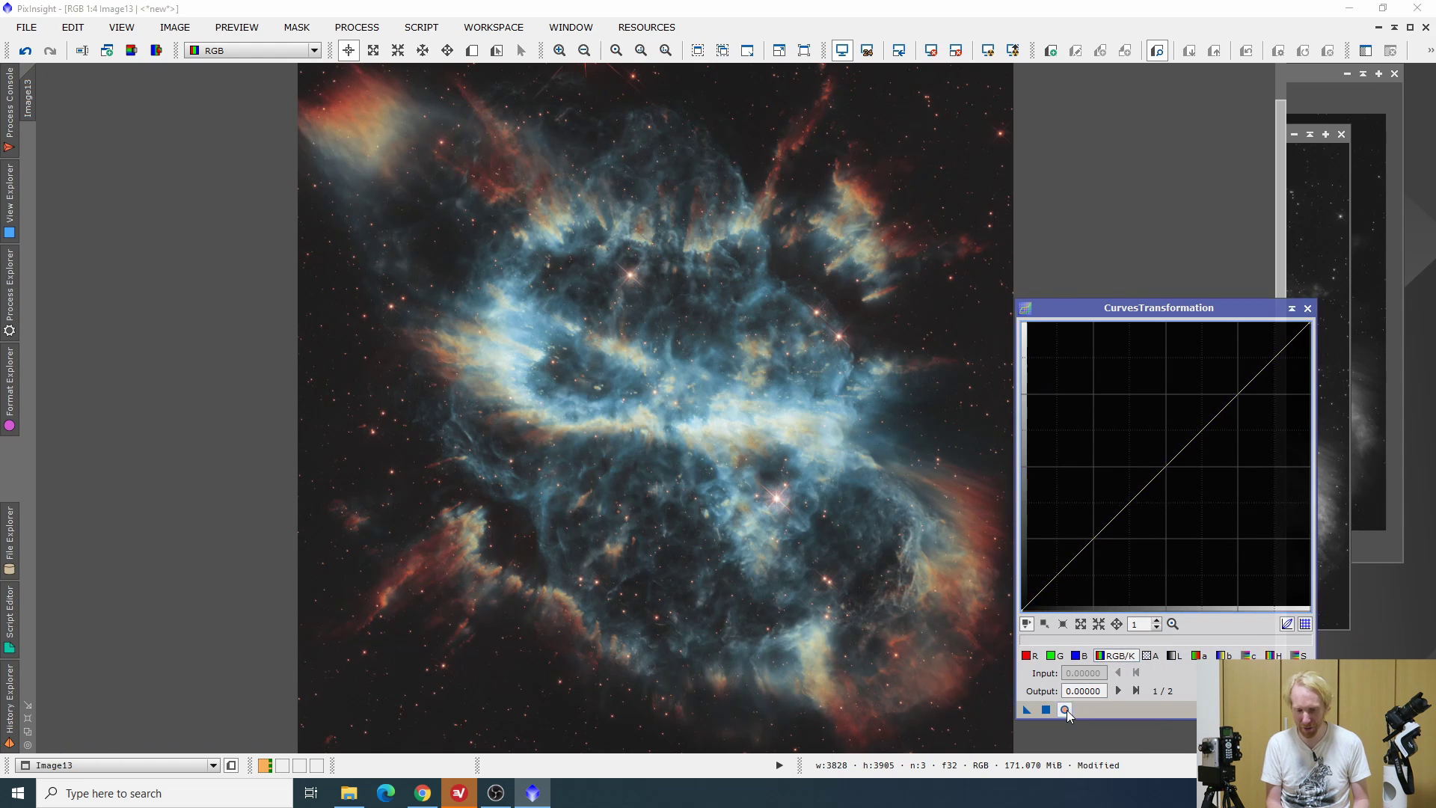
left_click_drag(1209, 425, 1223, 391)
left_click_drag(1052, 581, 1055, 566)
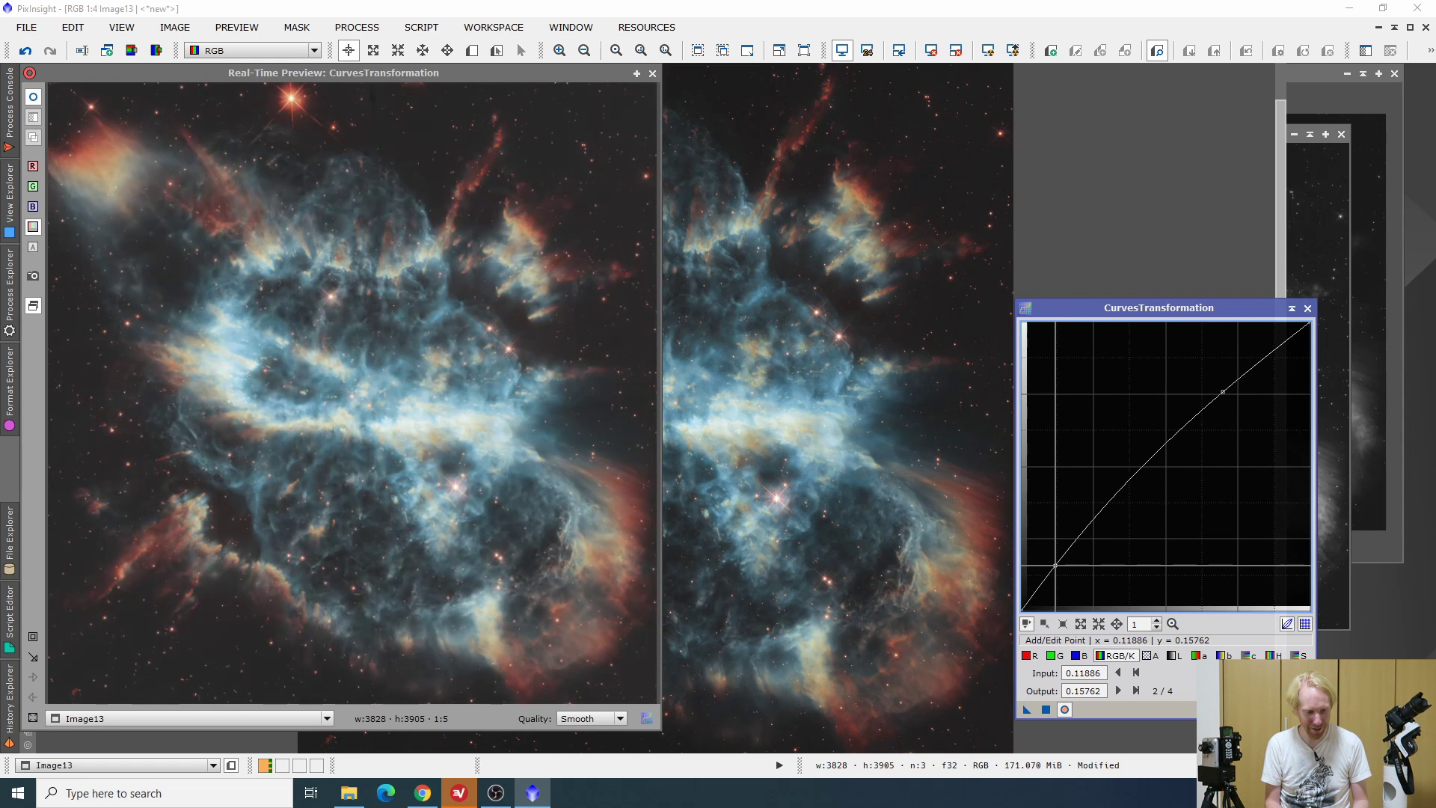
left_click(652, 74)
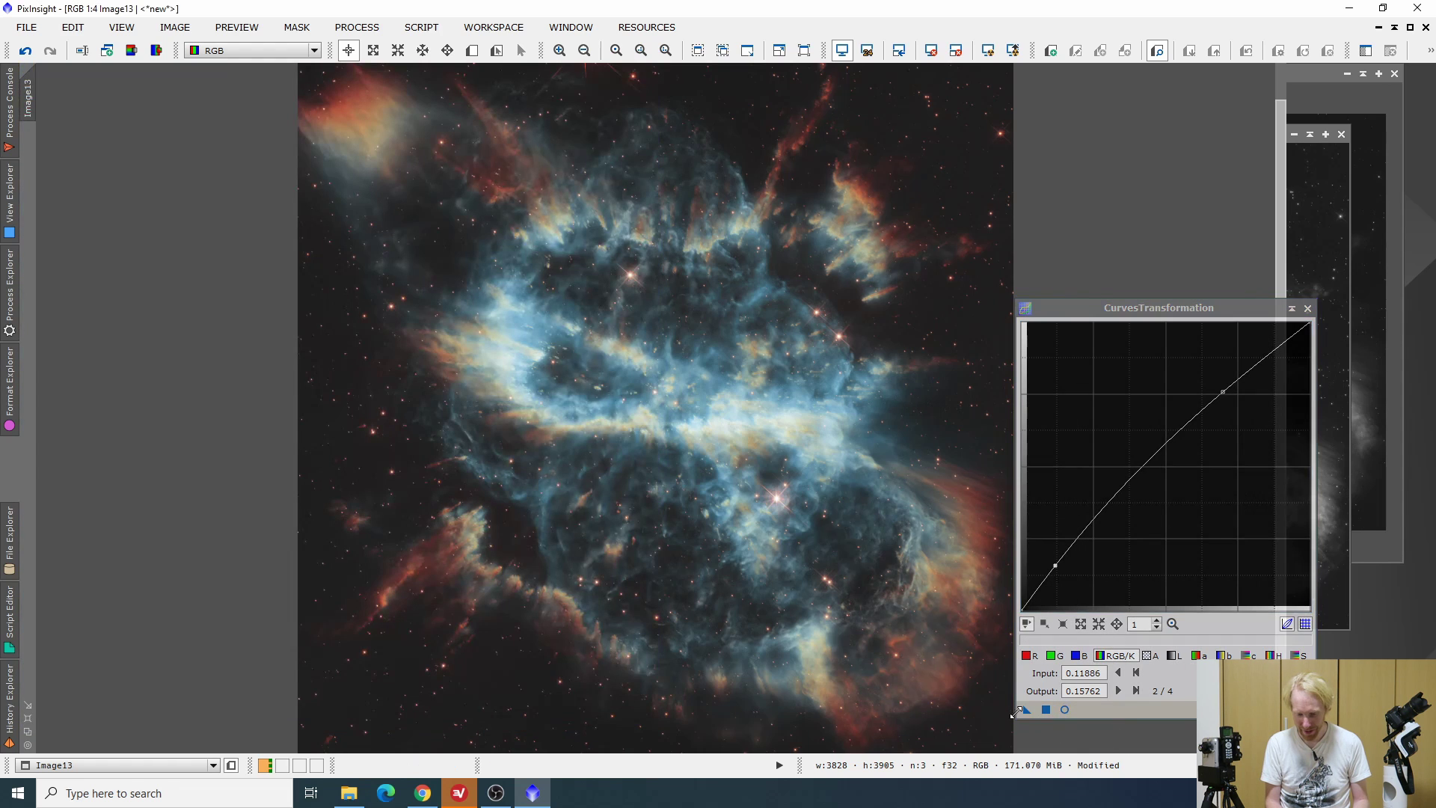
left_click_drag(1026, 710, 882, 482)
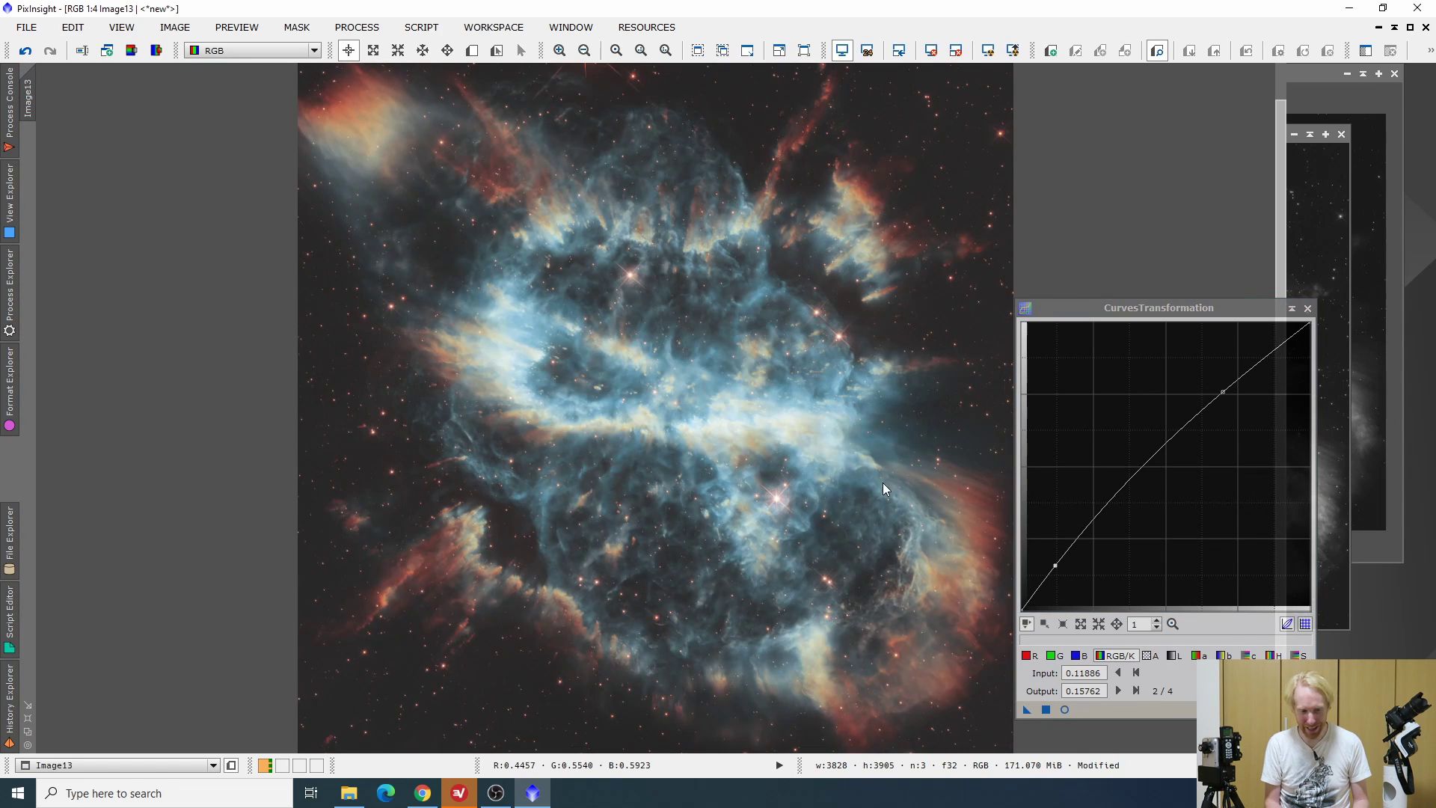
Raise the S-channel saturation curve to boost colour, then close CurvesTransformation
left_click(1298, 655)
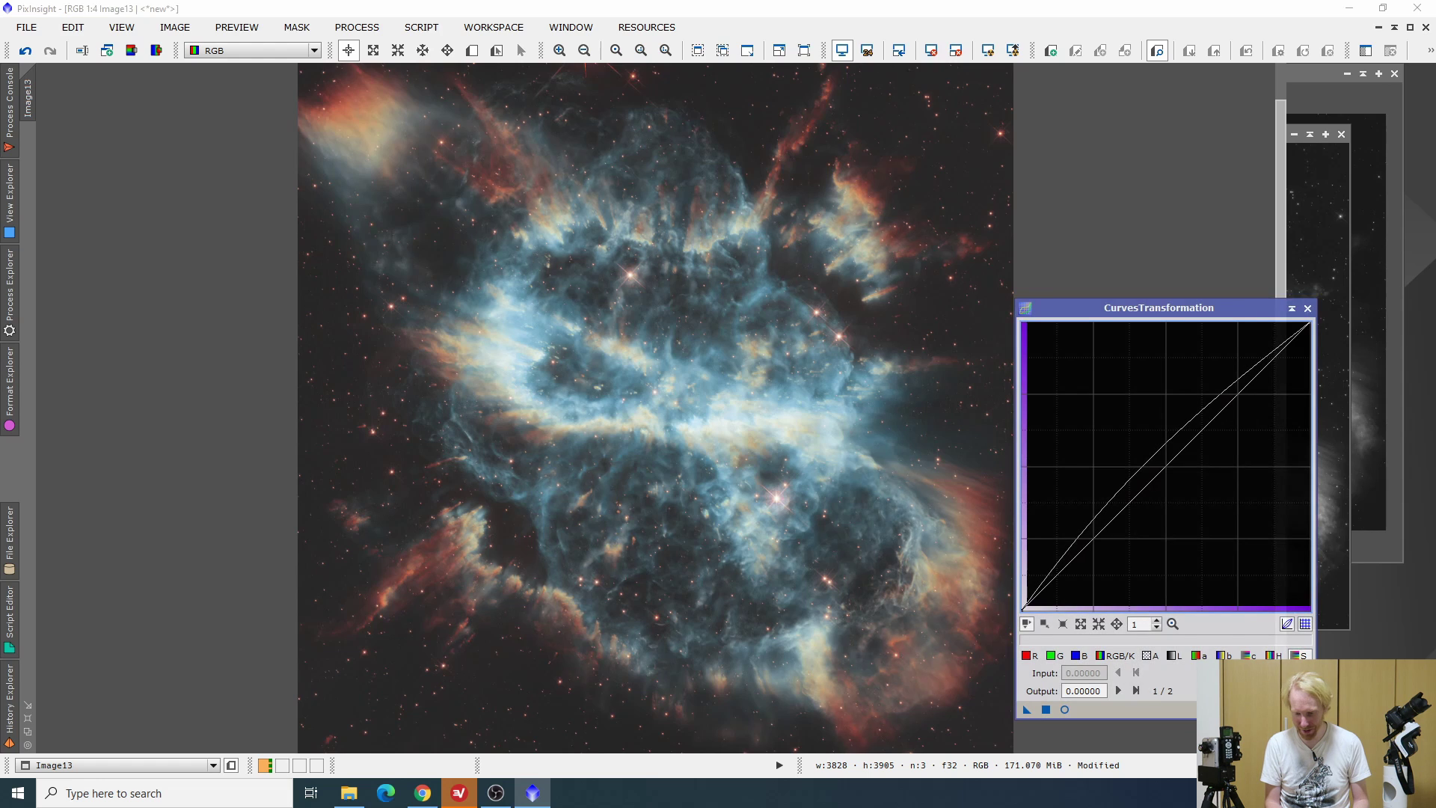
left_click_drag(1138, 493, 1171, 472)
left_click(1307, 308)
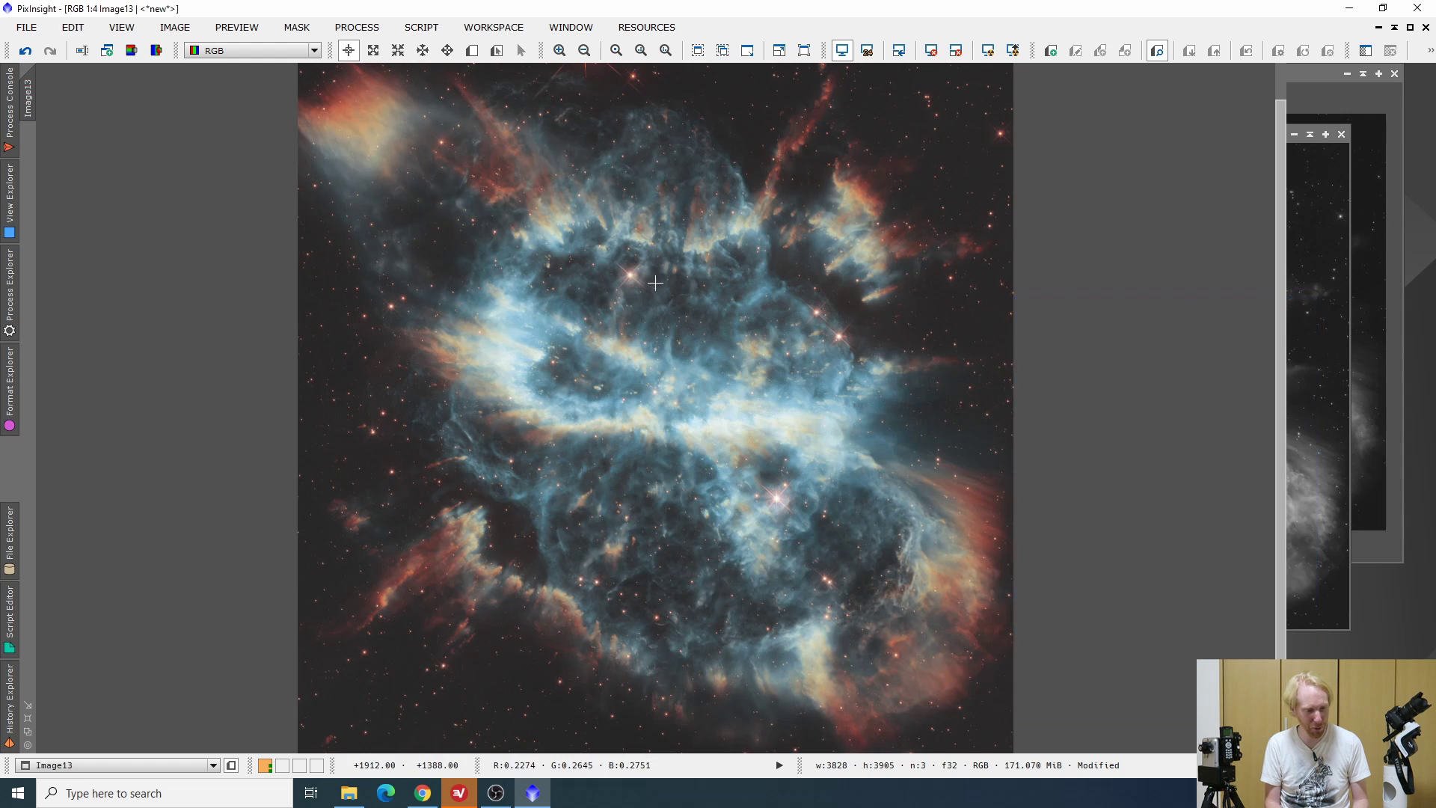
Apply a blue-peaked ColorSaturation curve to Image13 to deepen the shell's blue-cyan tones
left_click(3, 288)
scroll(135, 295, "up", 10)
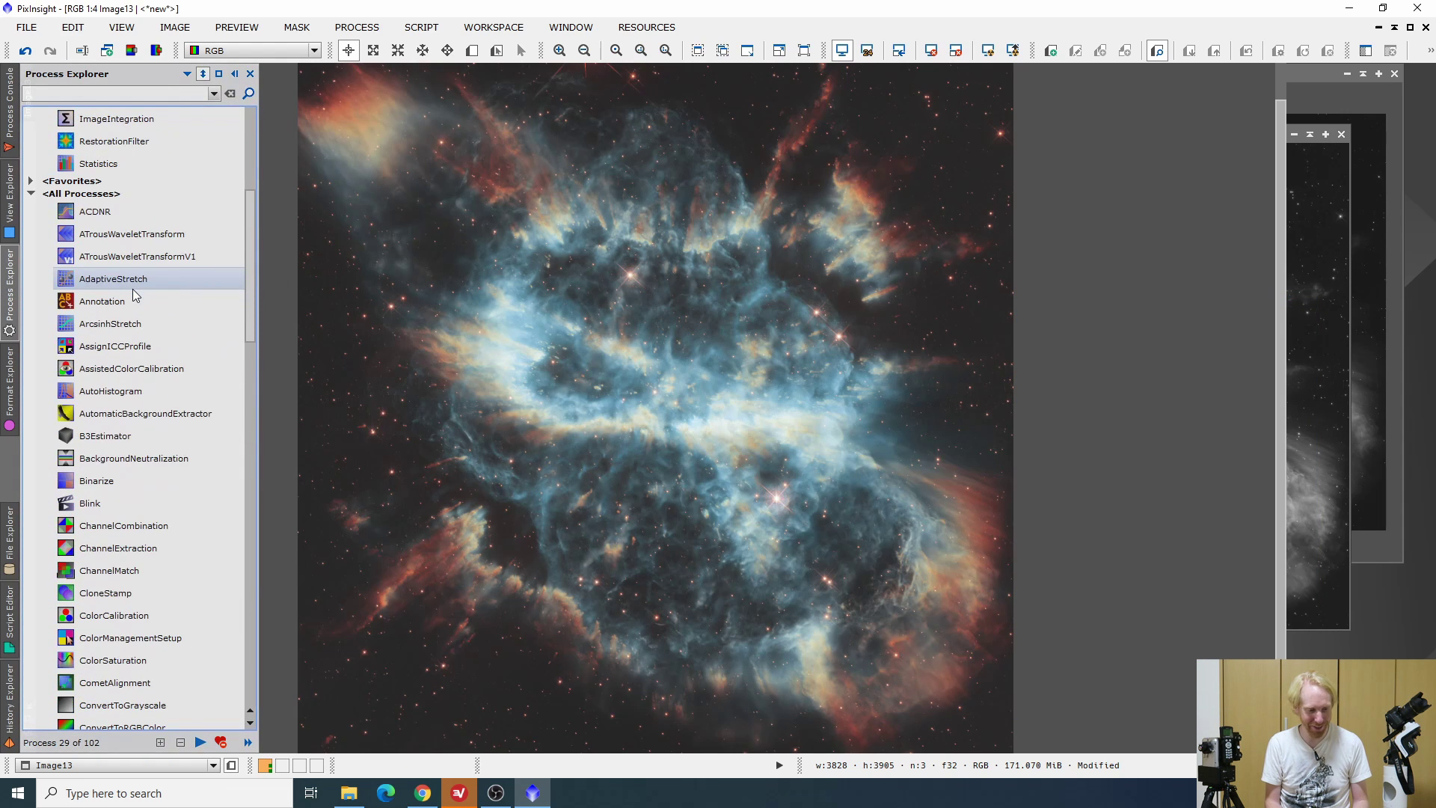
scroll(135, 296, "down", 5)
double_click(136, 315)
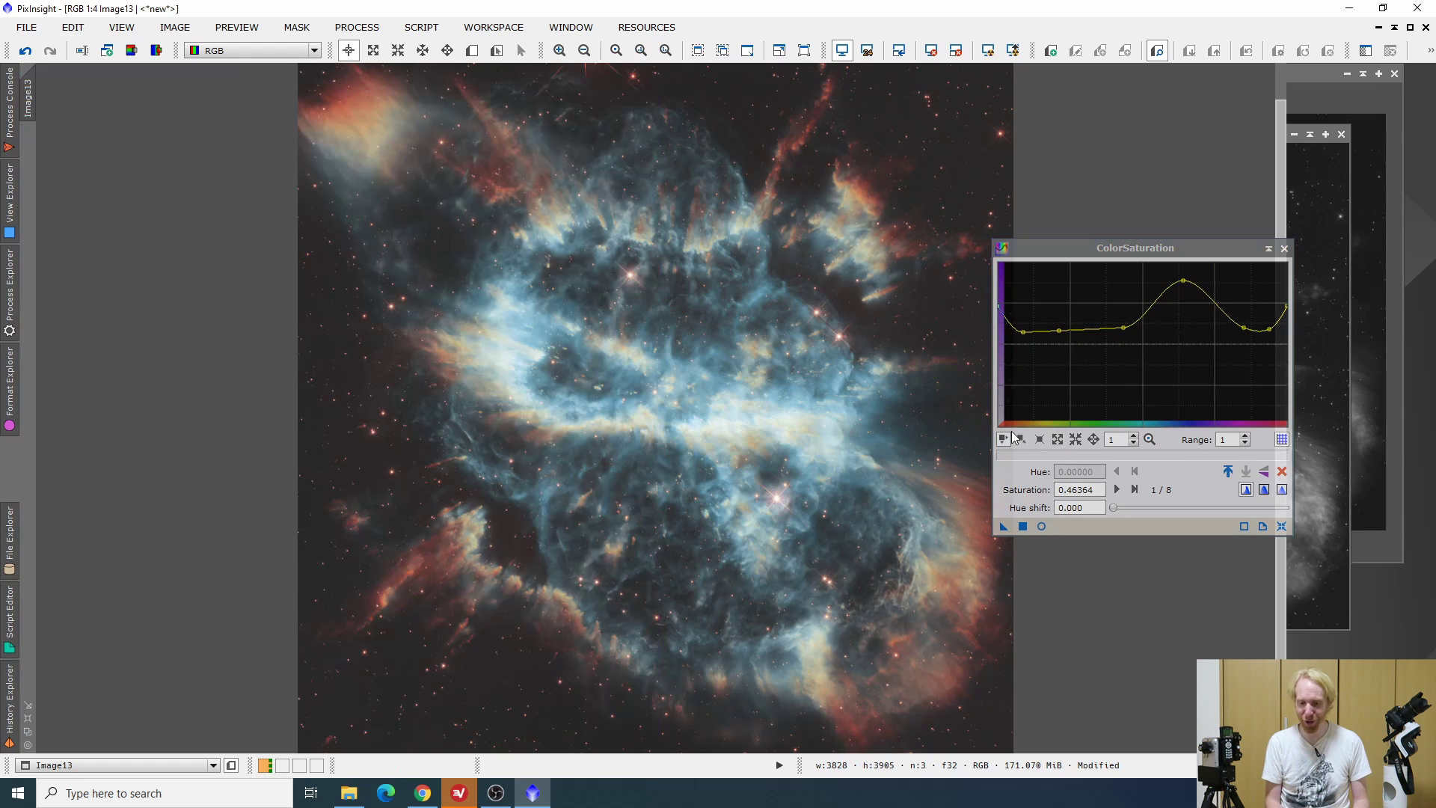
left_click(1003, 527)
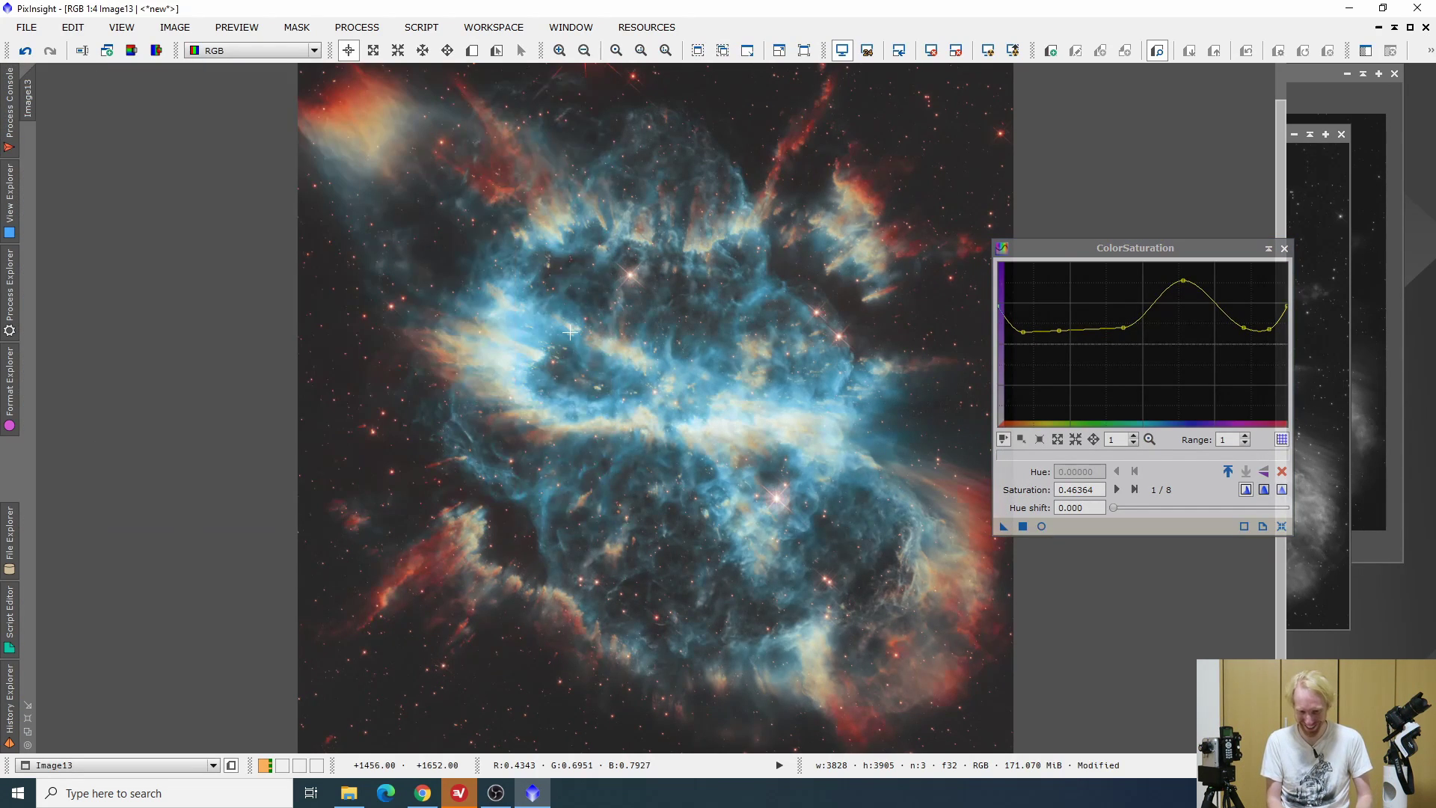
left_click(1283, 249)
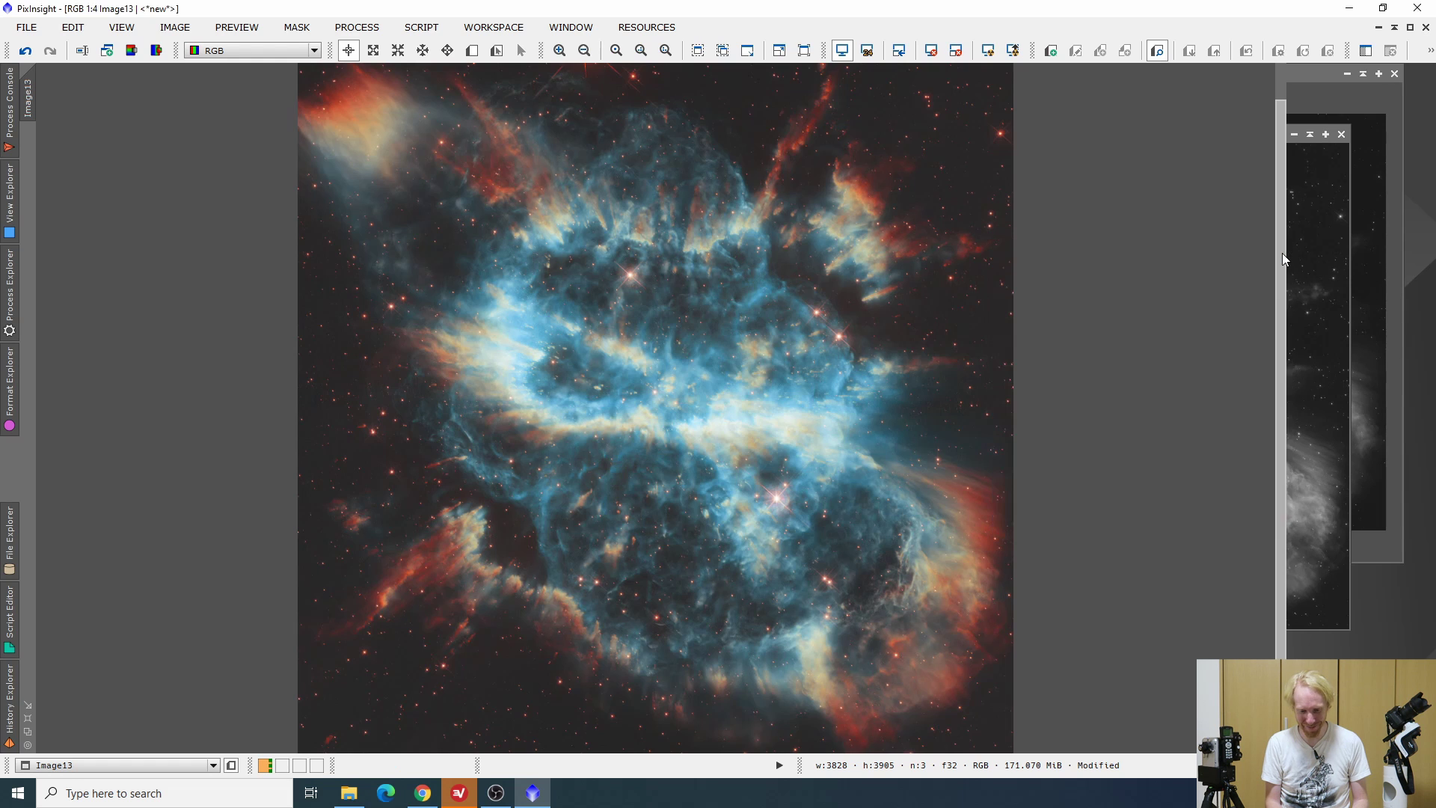
scroll(828, 400, "up", 2)
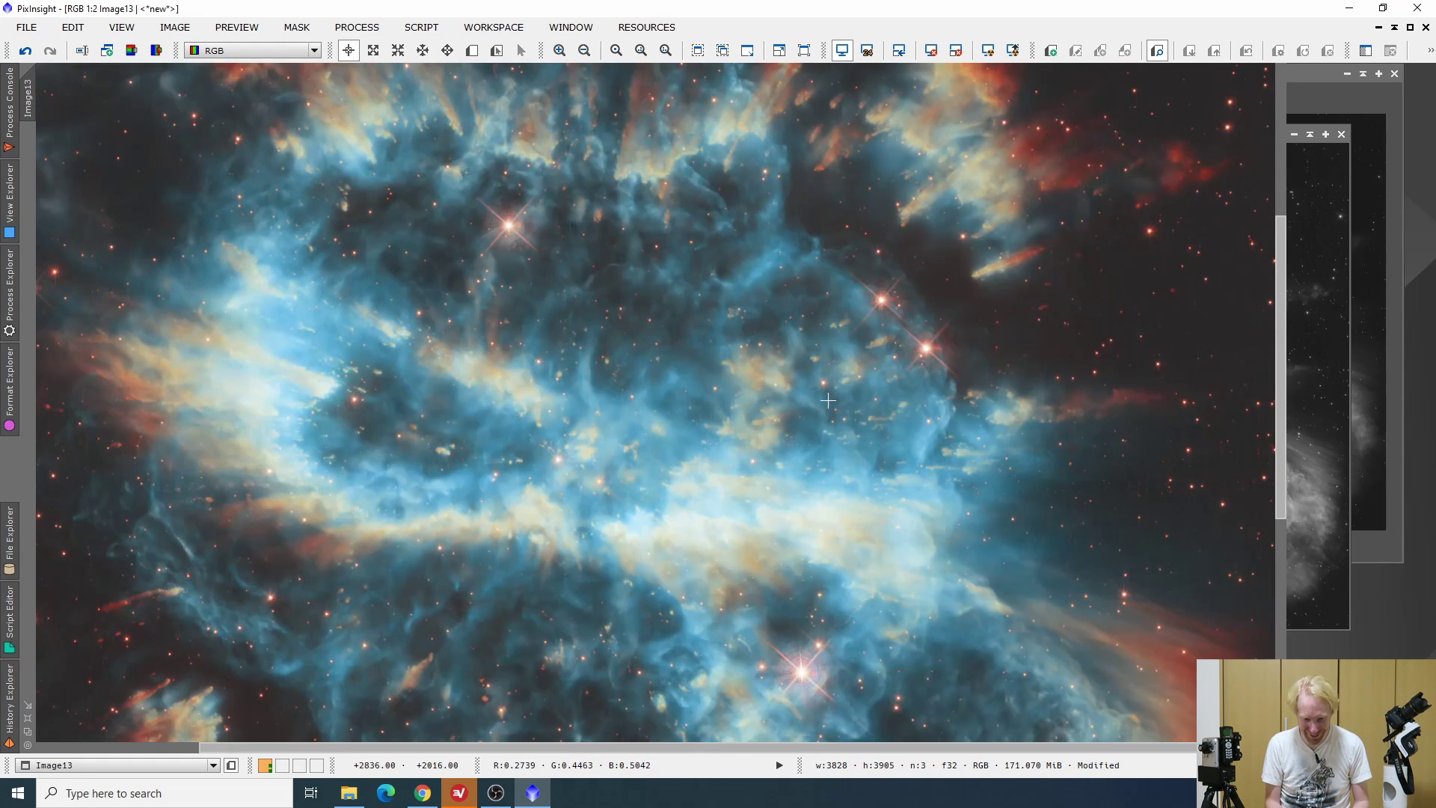
scroll(828, 400, "up", 2)
scroll(827, 400, "down", 4)
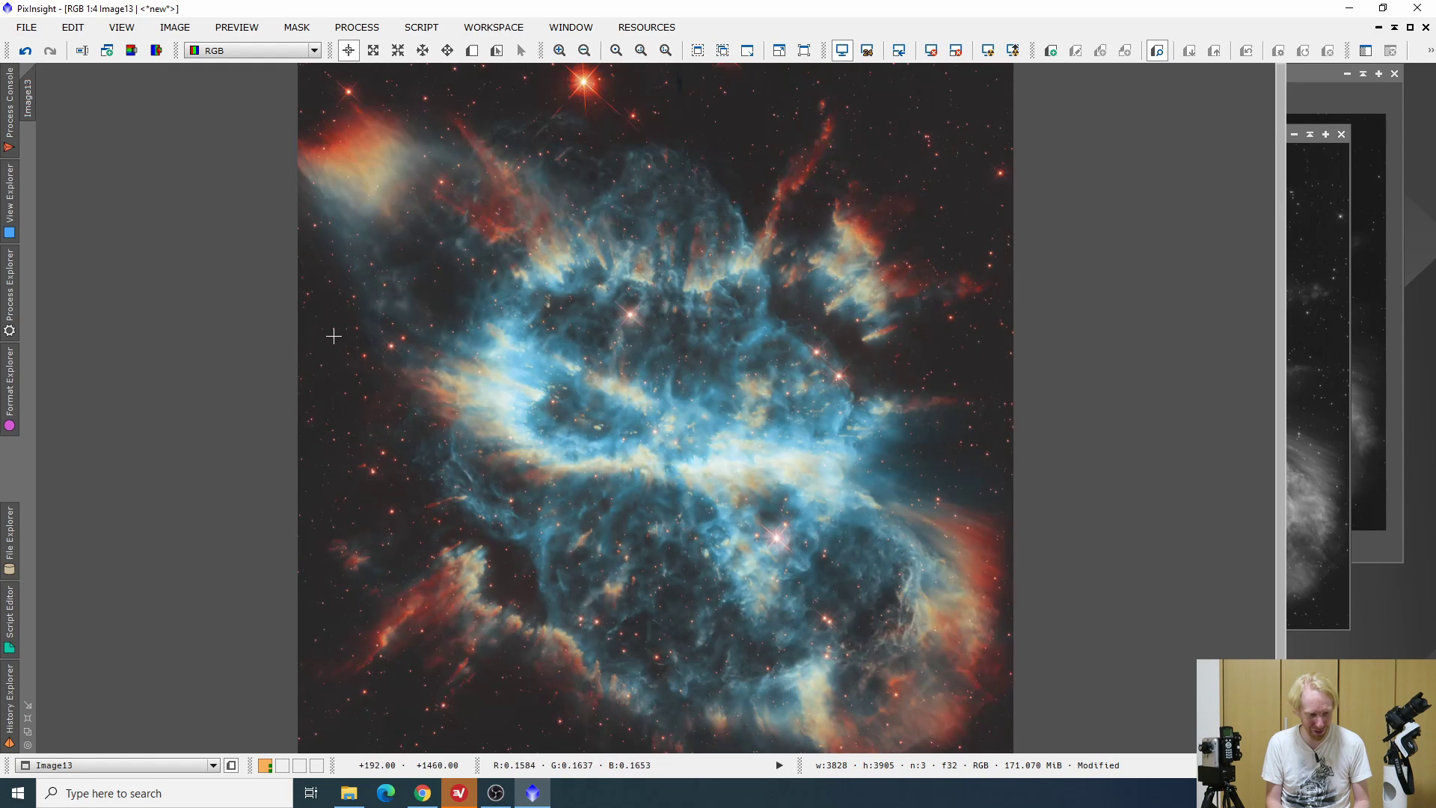
Sharpen fine detail by raising the layer 2 bias in MultiscaleLinearTransform, previewed live
left_click(9, 291)
scroll(156, 406, "down", 6)
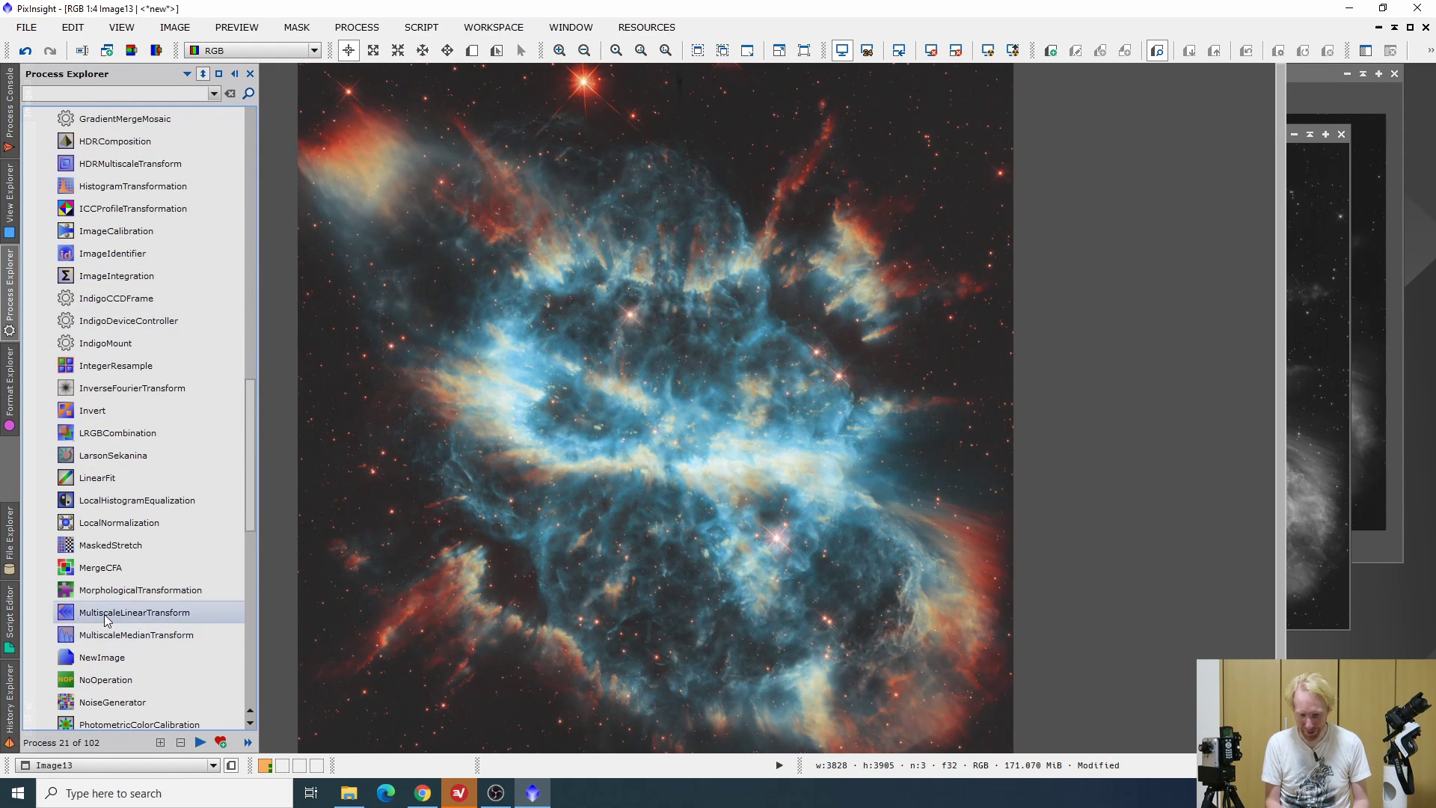
double_click(135, 612)
left_click(916, 314)
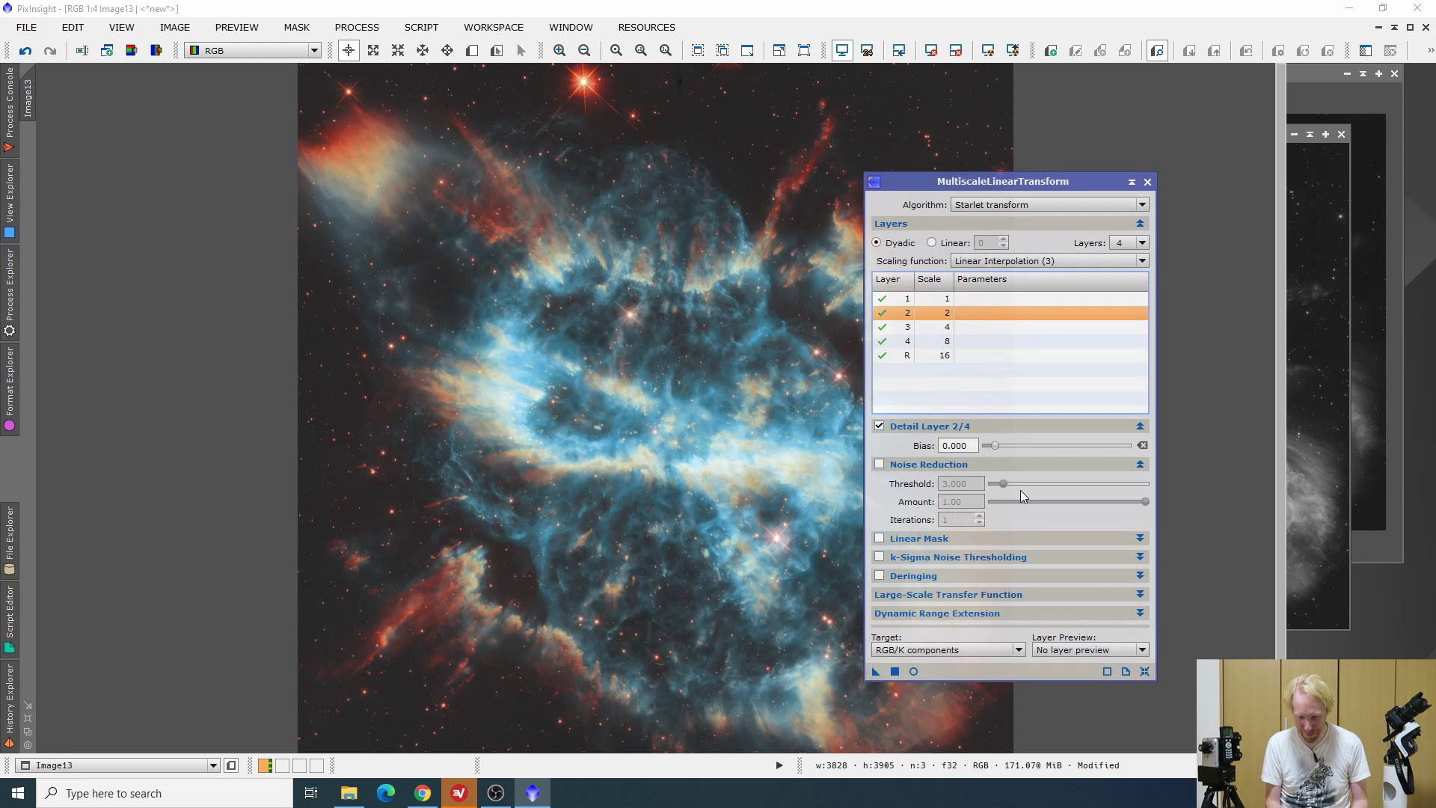
left_click_drag(998, 452, 1009, 452)
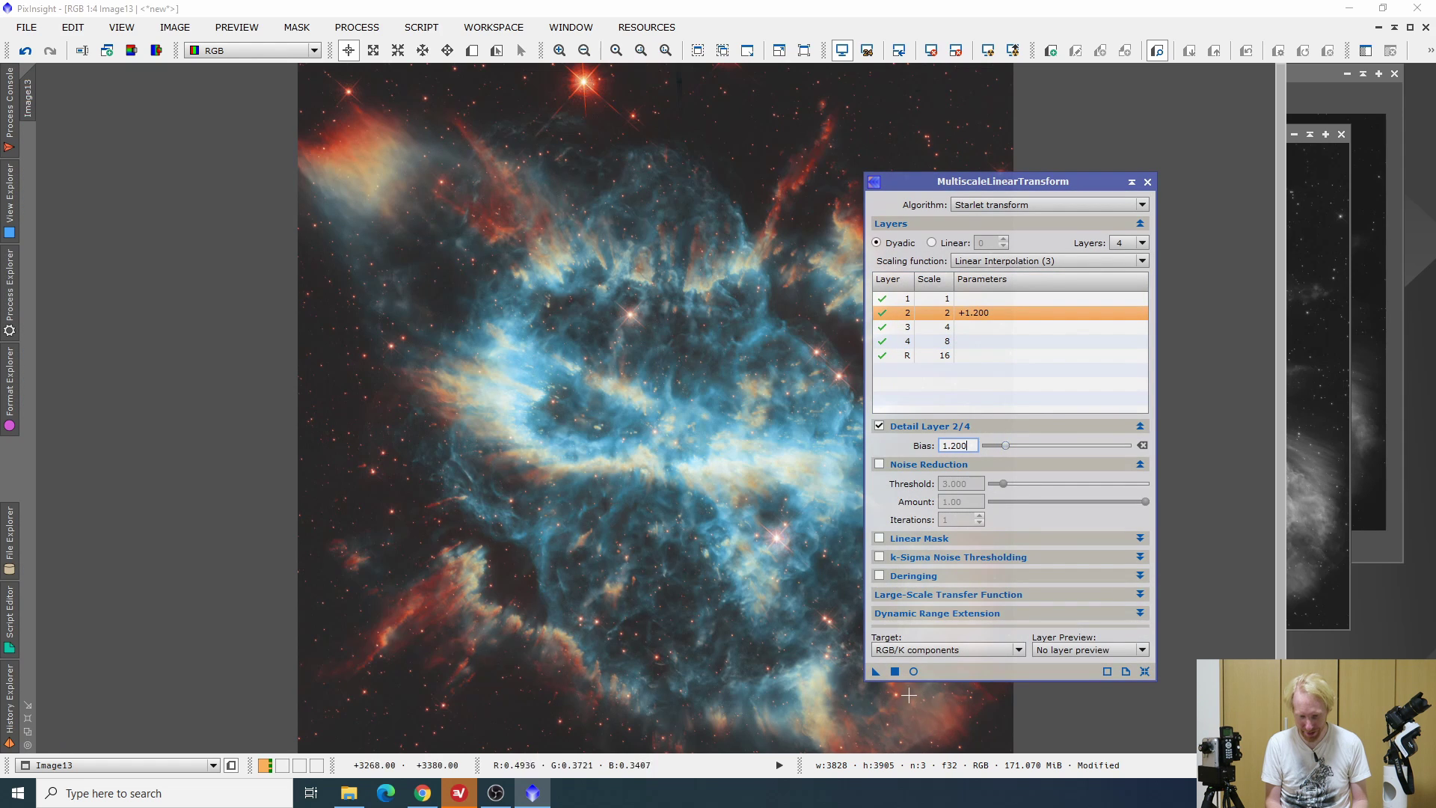
left_click(913, 671)
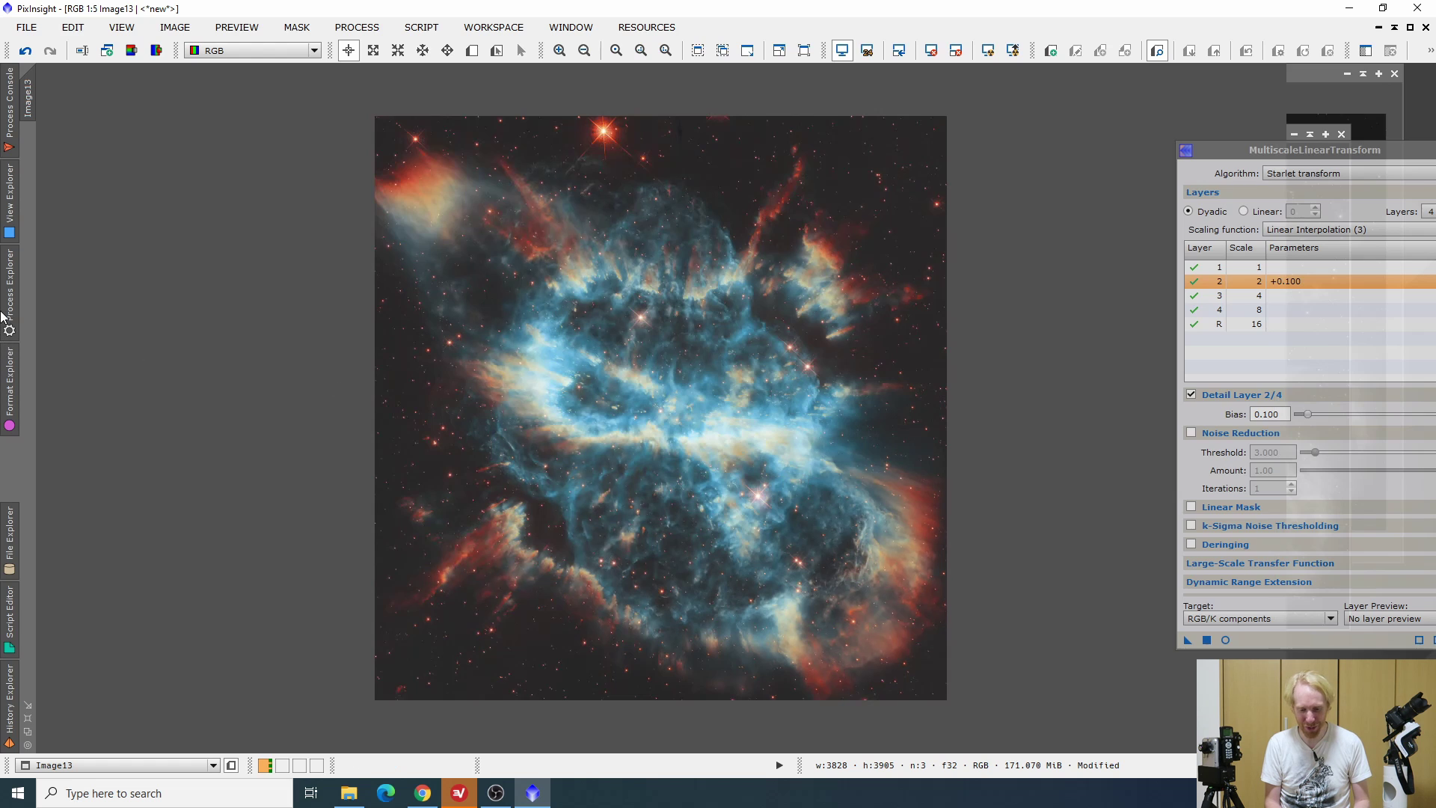
Apply LocalHistogramEqualization to Image13 with an enlarged kernel radius and contrast limit 1.1
left_click(9, 314)
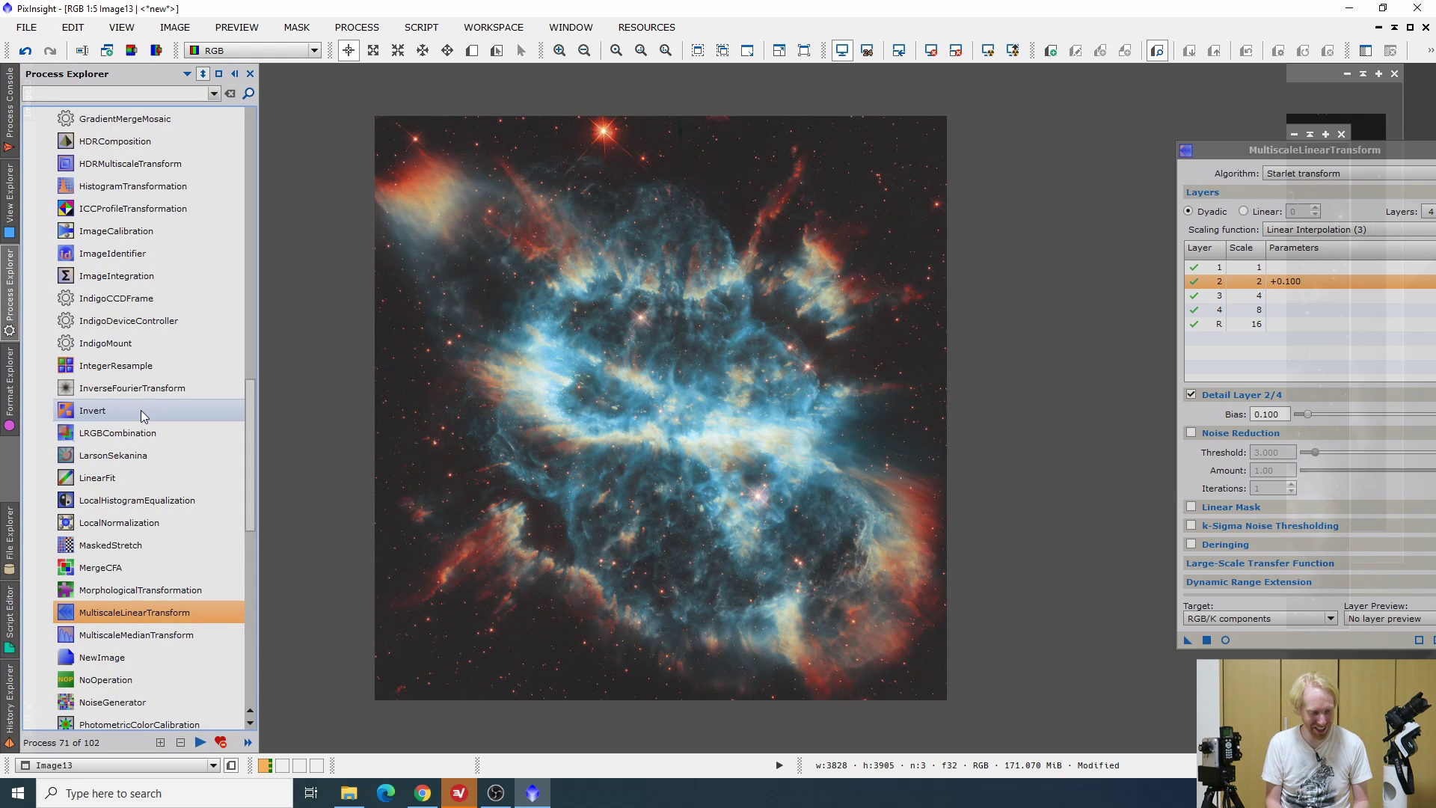
scroll(141, 410, "down", 6)
scroll(140, 409, "up", 9)
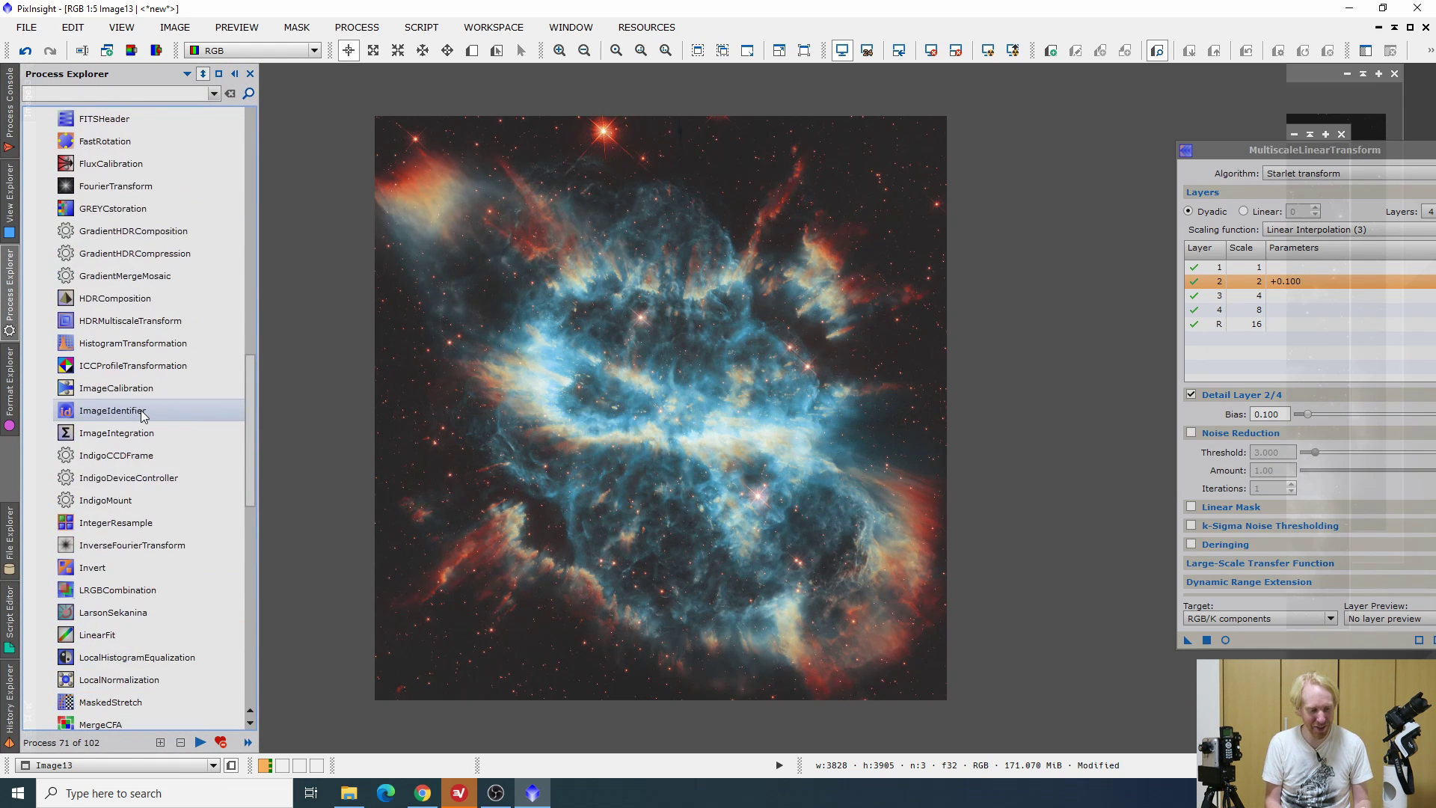
scroll(140, 410, "down", 2)
double_click(128, 499)
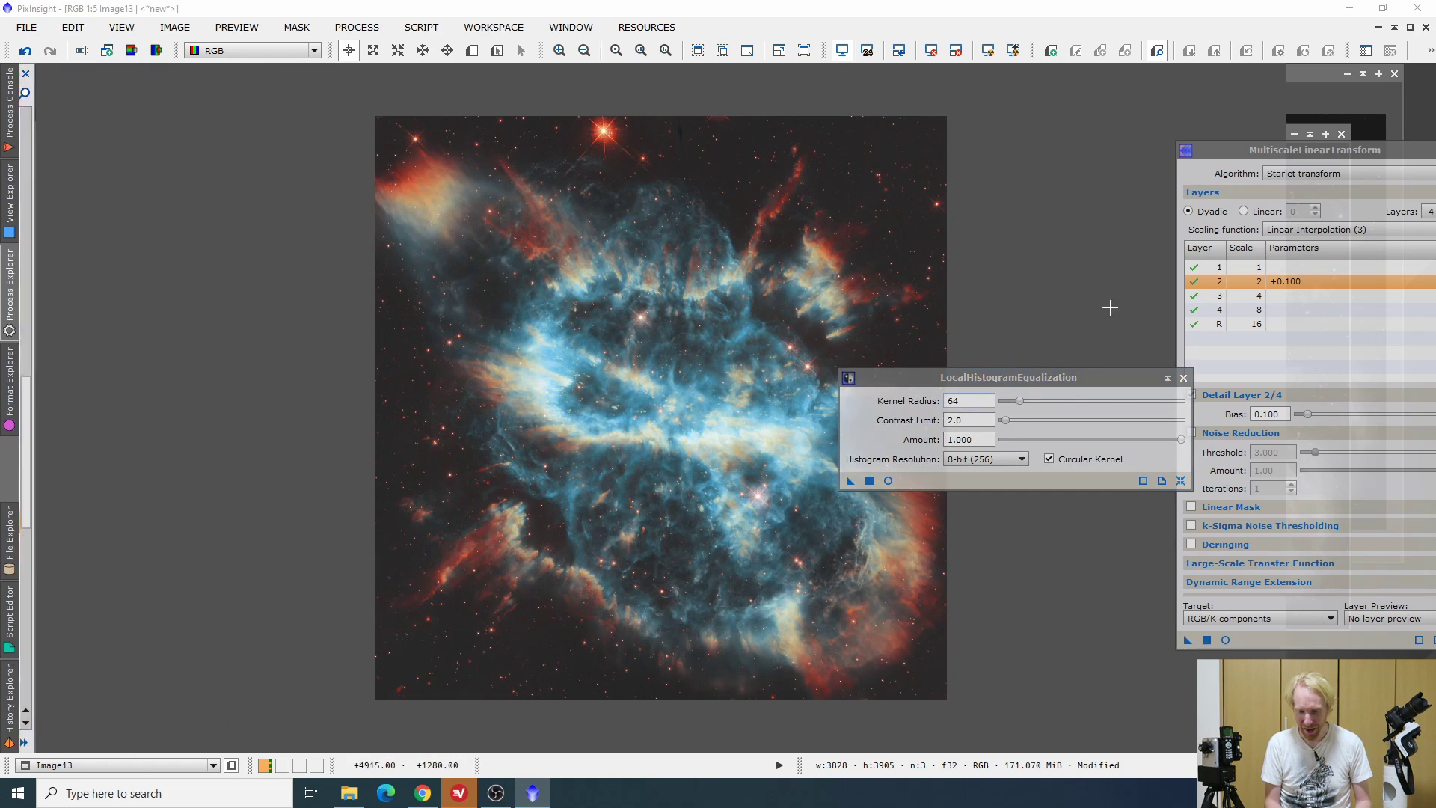
left_click_drag(1019, 401, 944, 423)
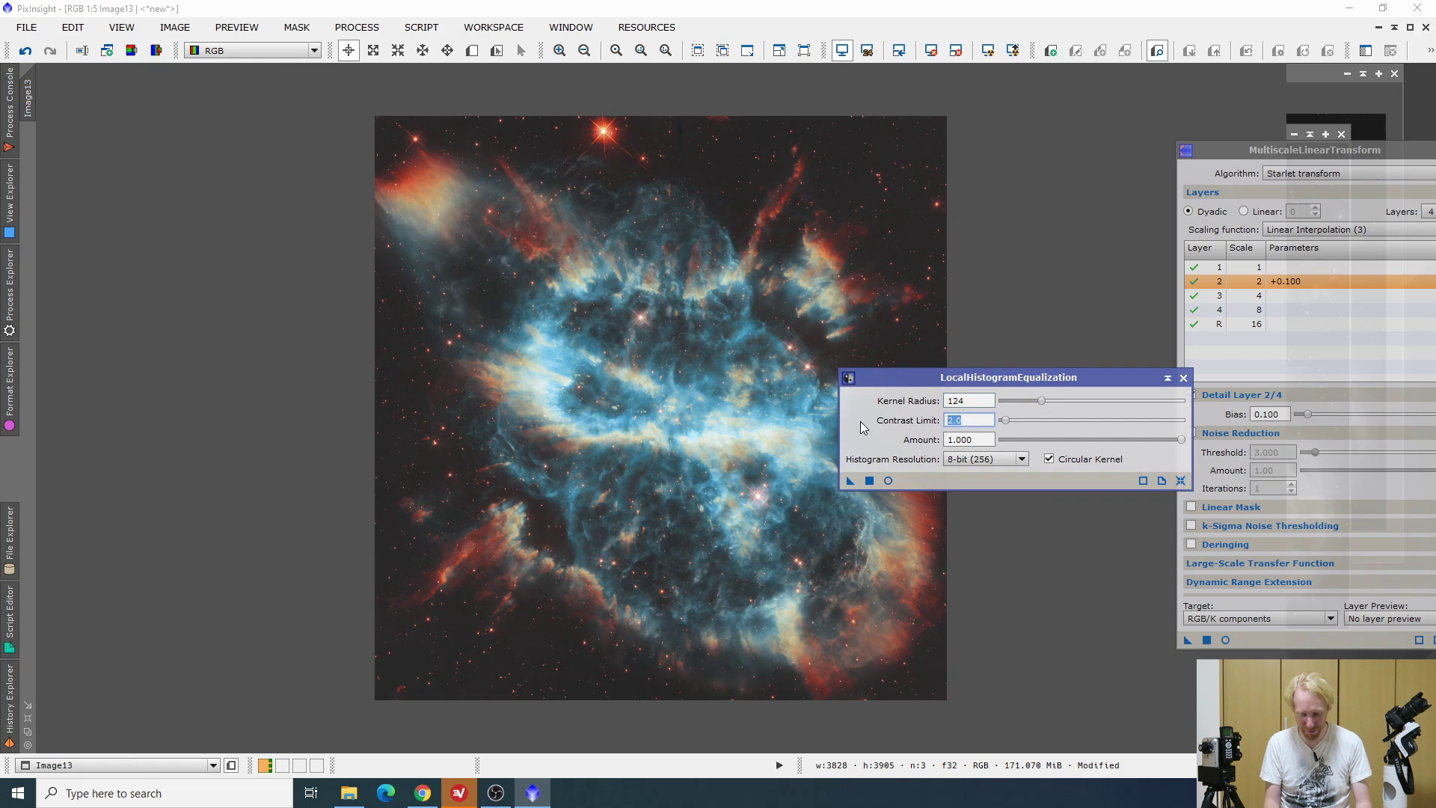
type("1.1")
key("Return")
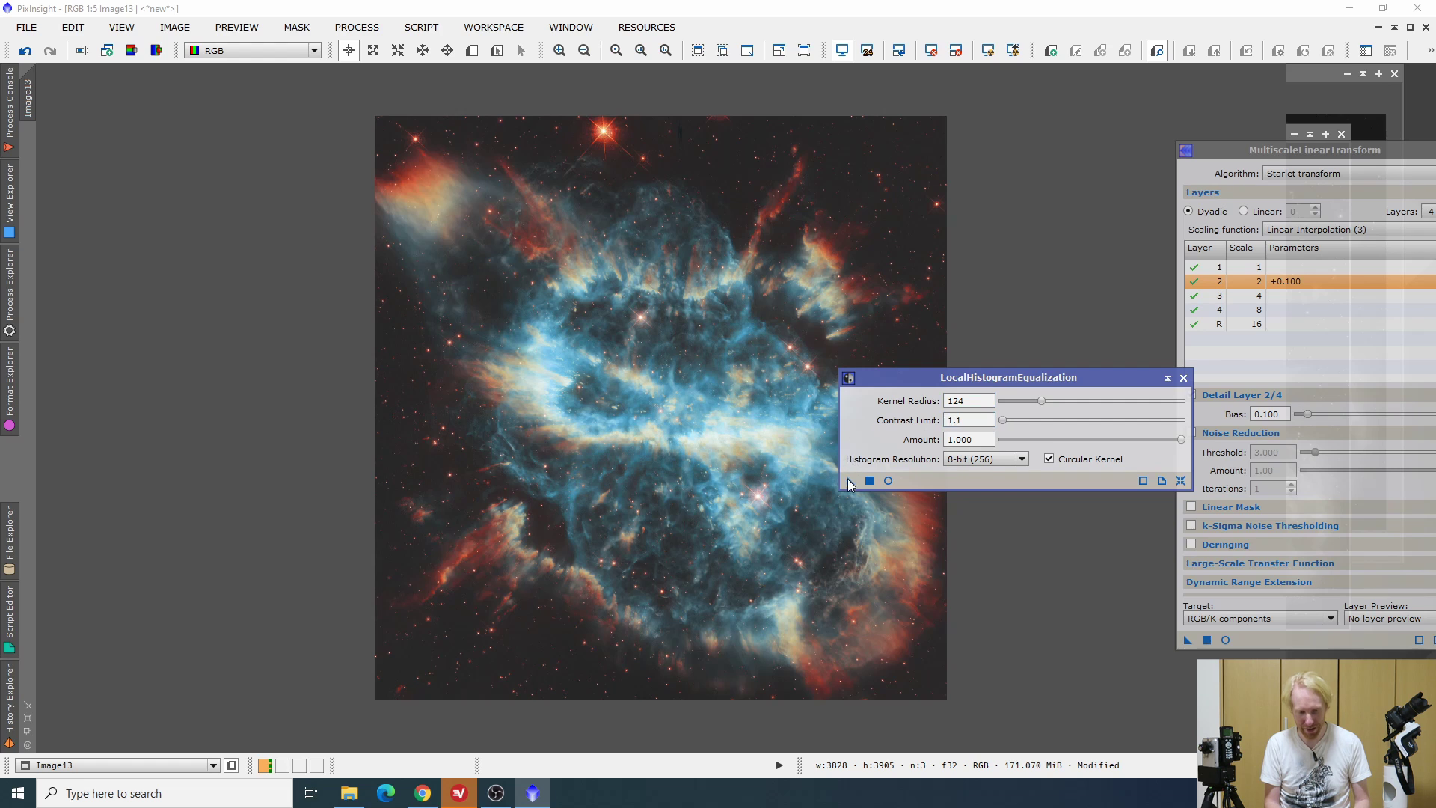
left_click_drag(850, 482, 562, 323)
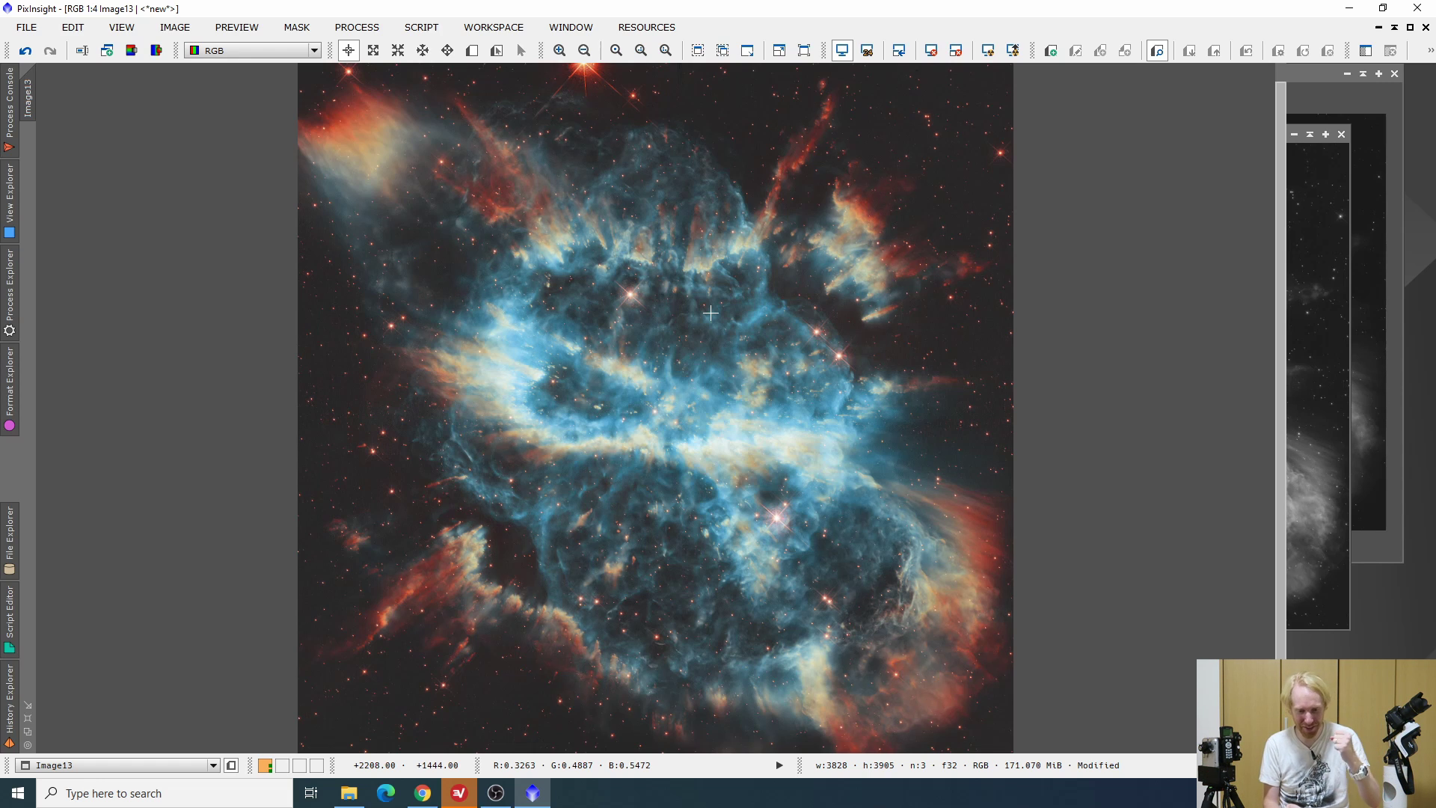
Switch to Chrome to view Hubble's official NGC 5189 image
scroll(808, 352, "up", 5)
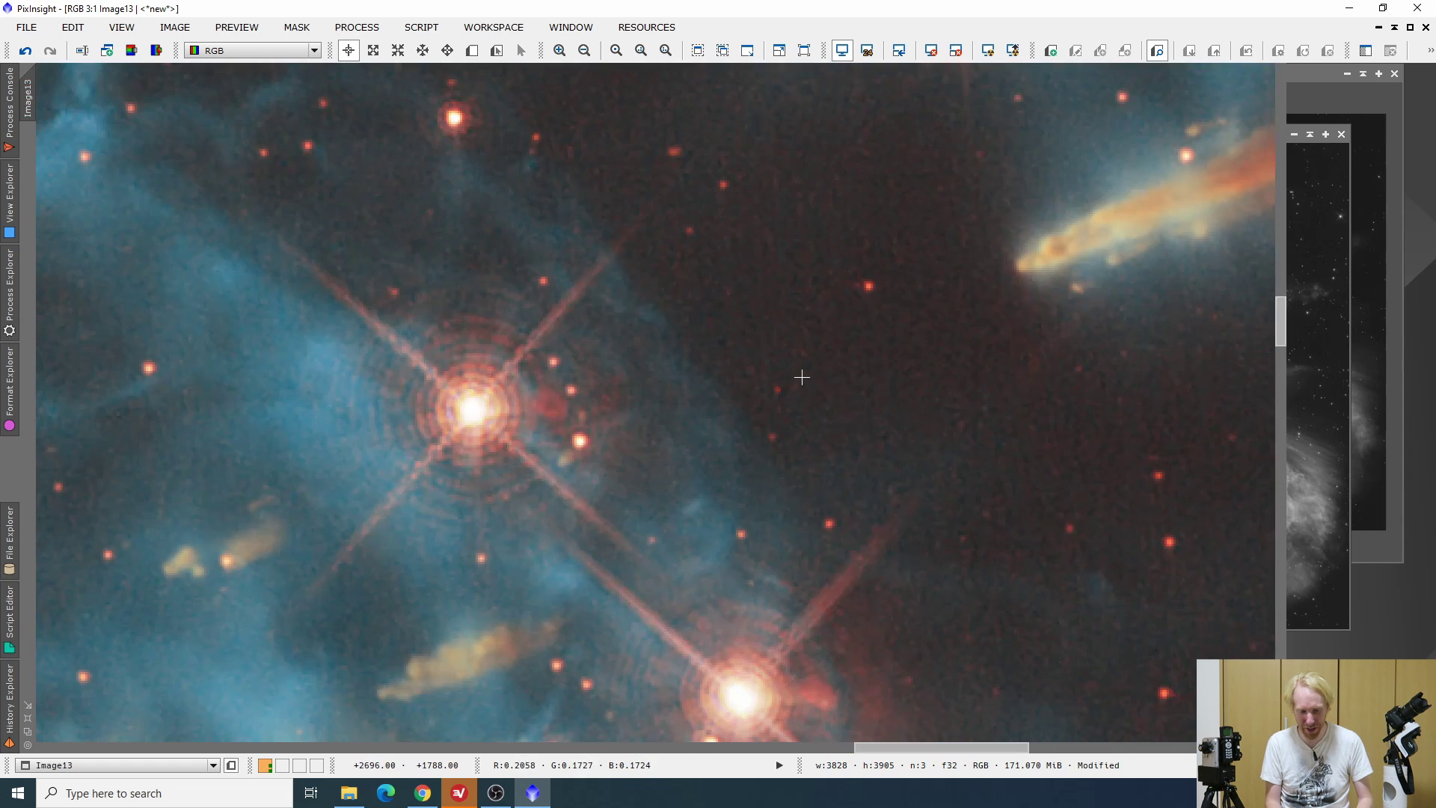
scroll(801, 378, "down", 8)
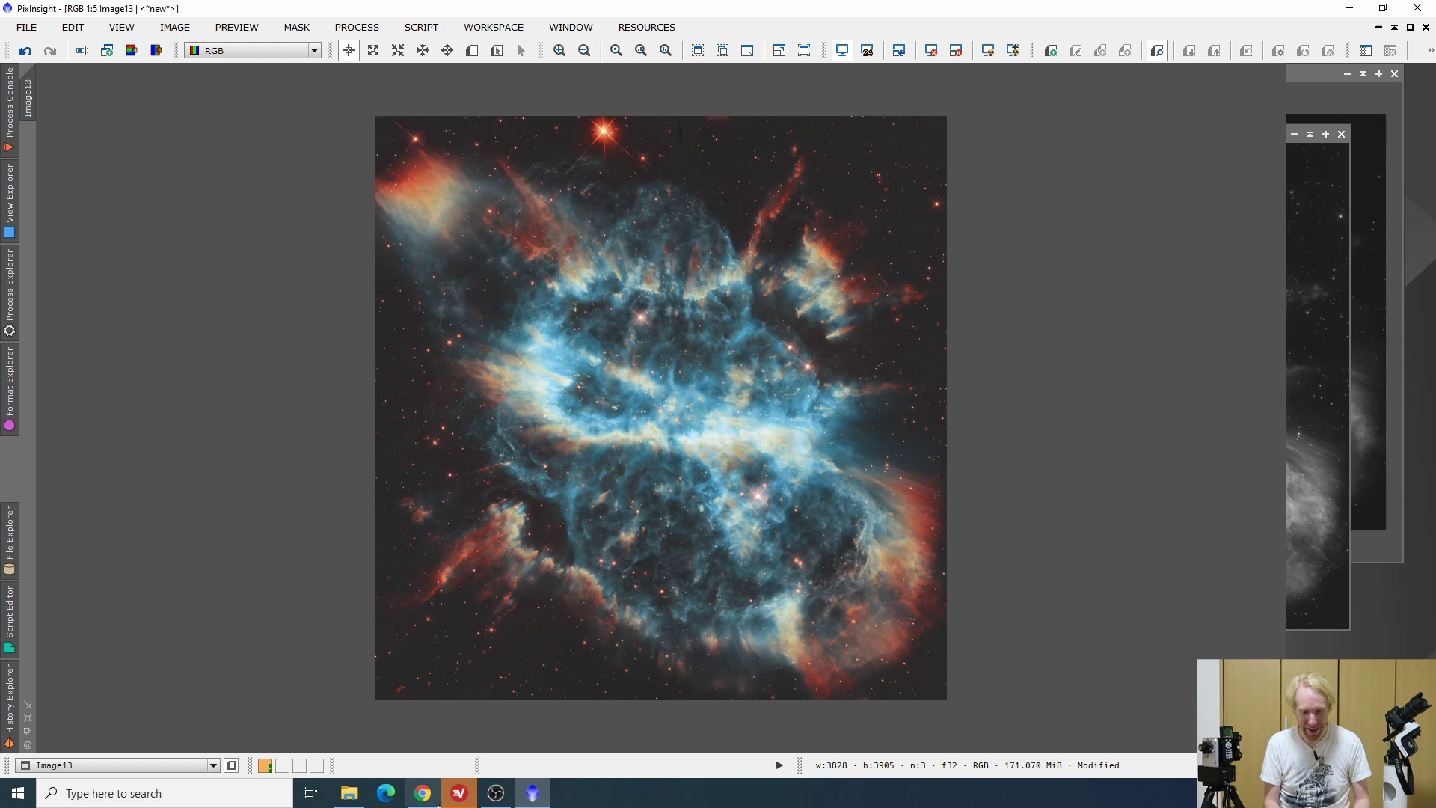
left_click(421, 795)
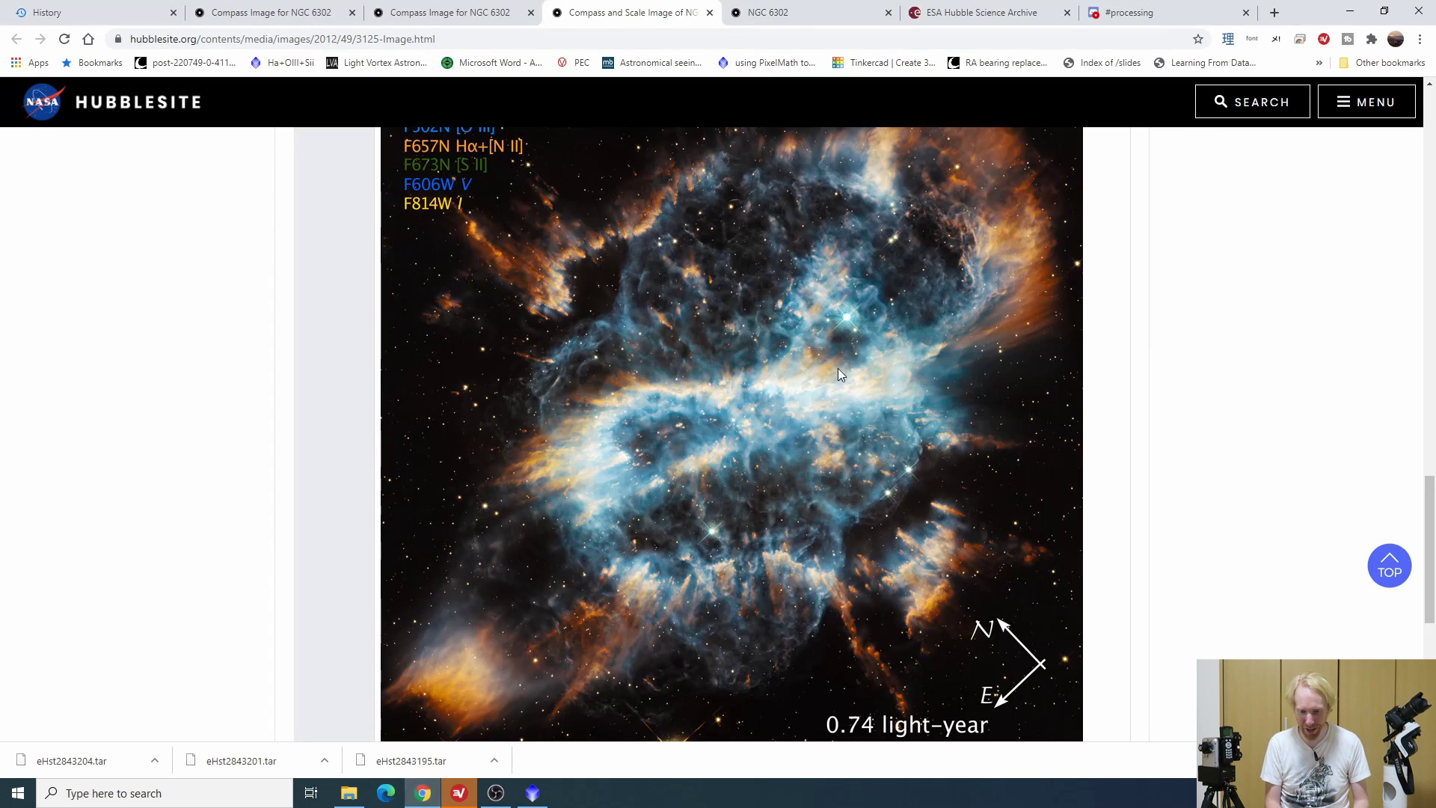
Compare Hubble's NGC 5189 compass image with the processed Image13, ending on Hubble's version
scroll(1007, 306, "up", 1)
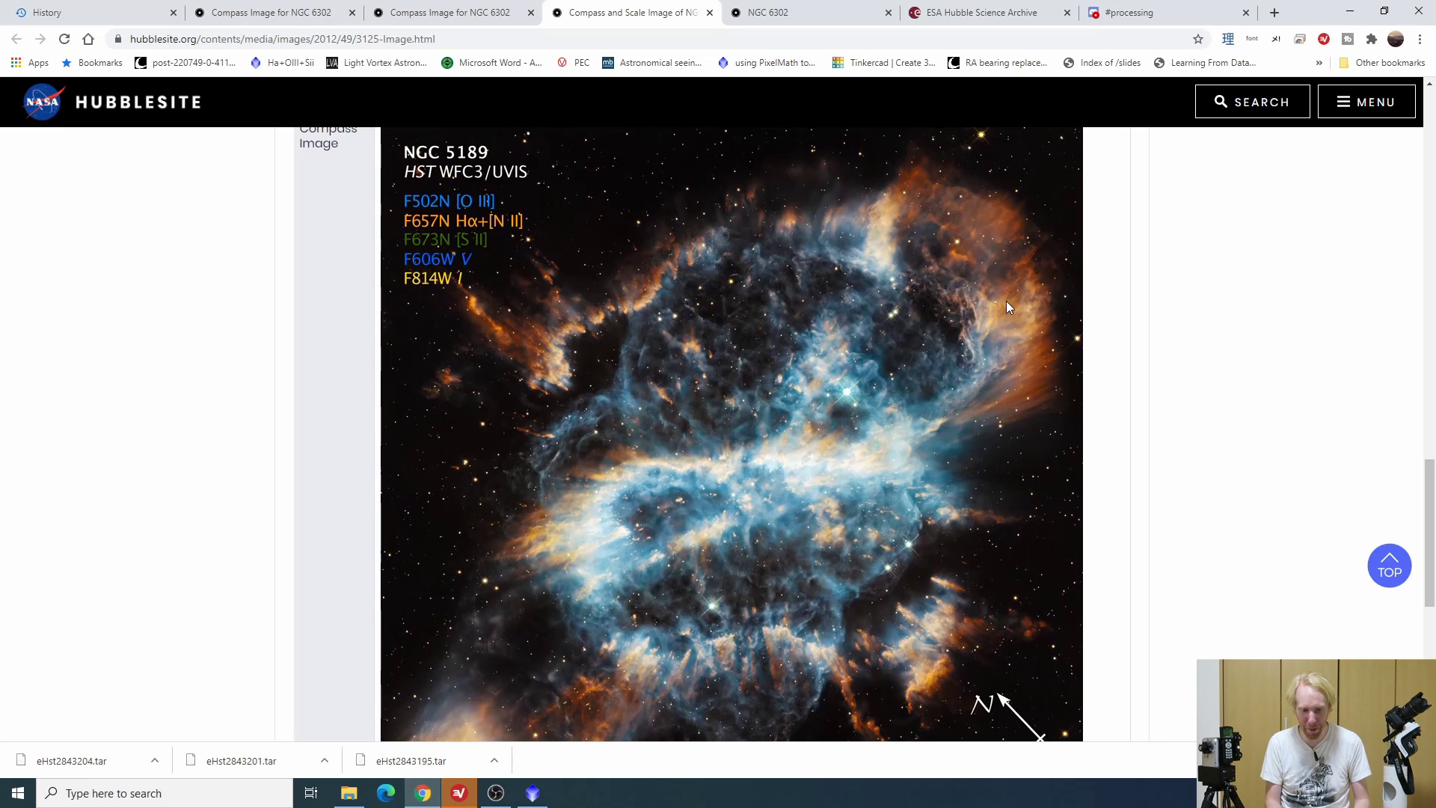
scroll(977, 457, "down", 3)
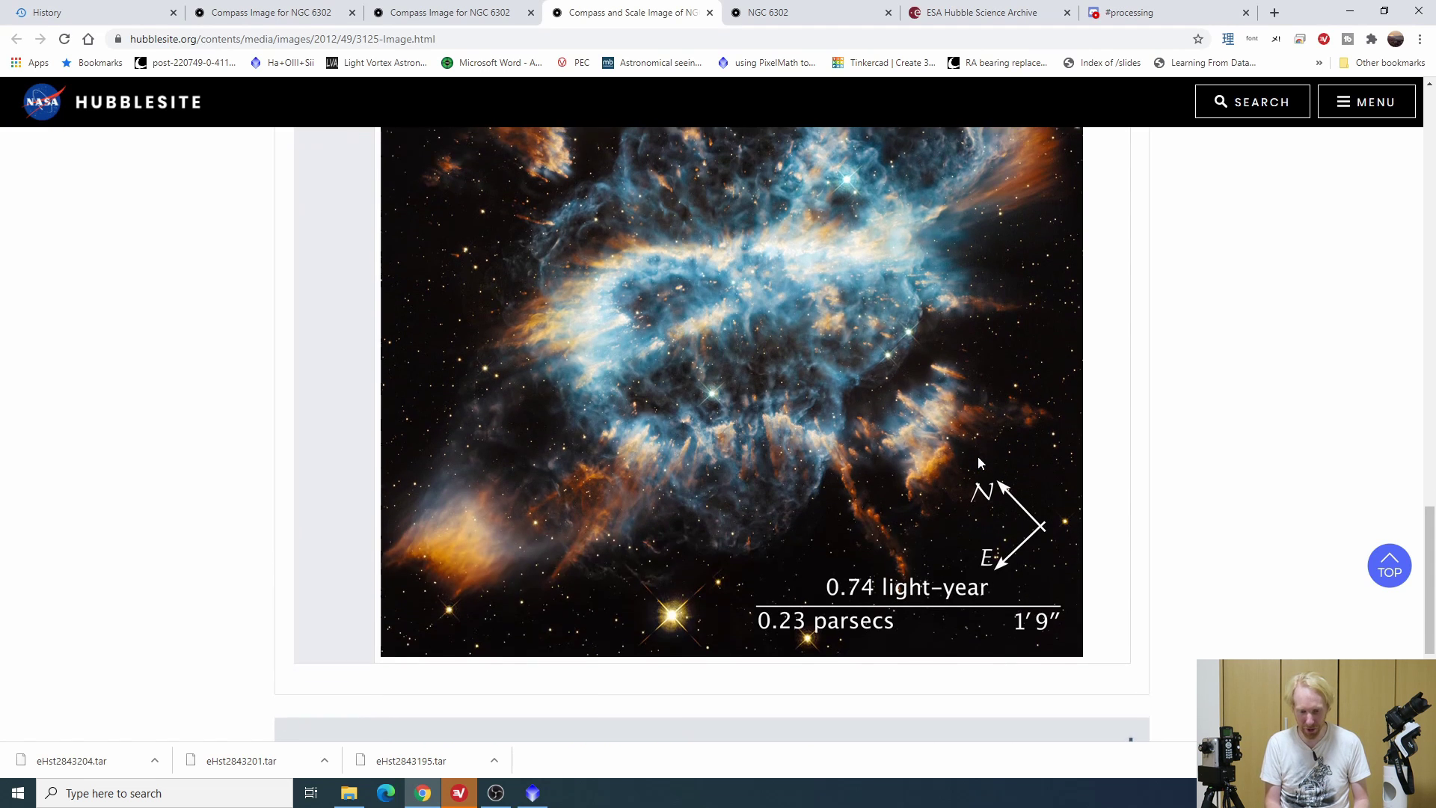
scroll(977, 458, "up", 2)
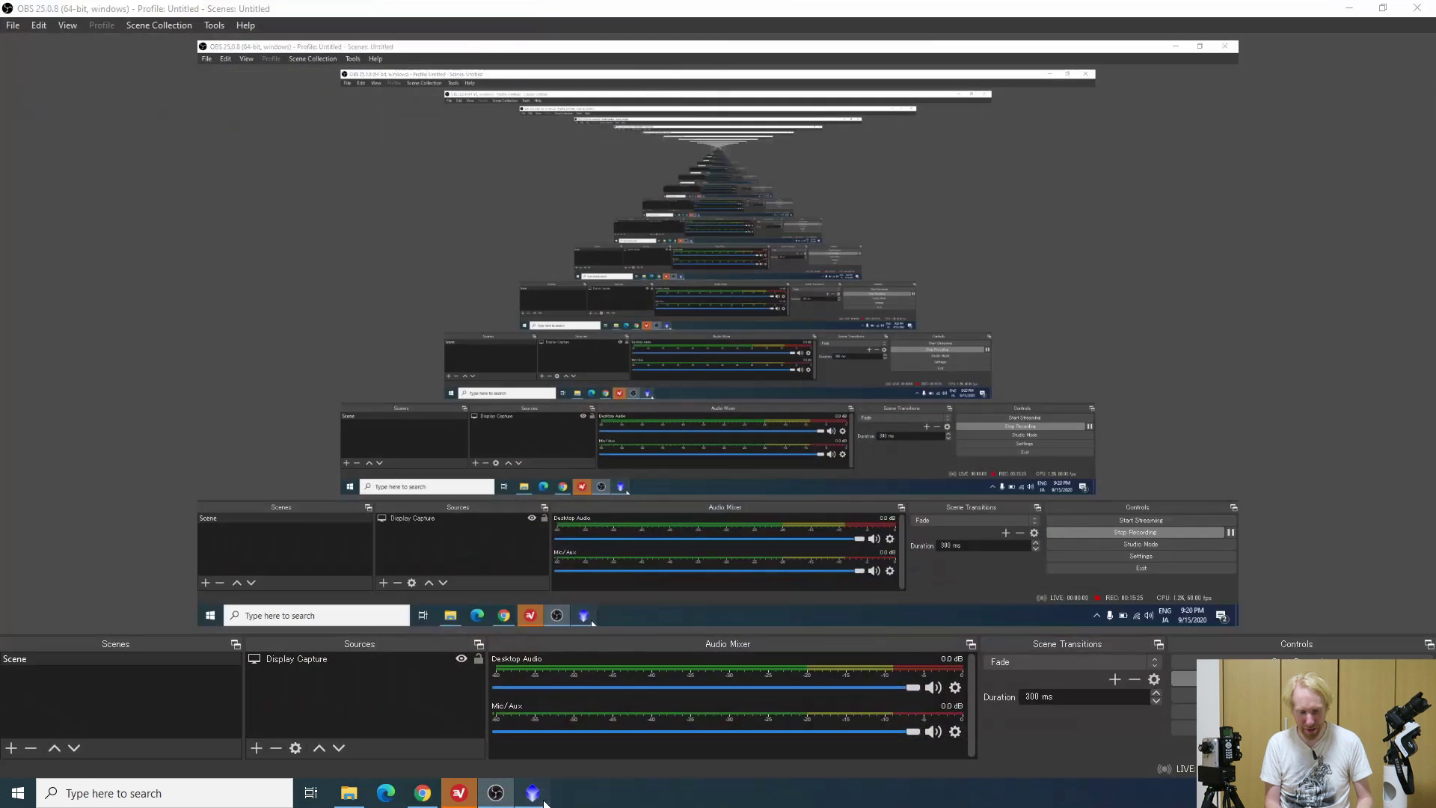
left_click(542, 801)
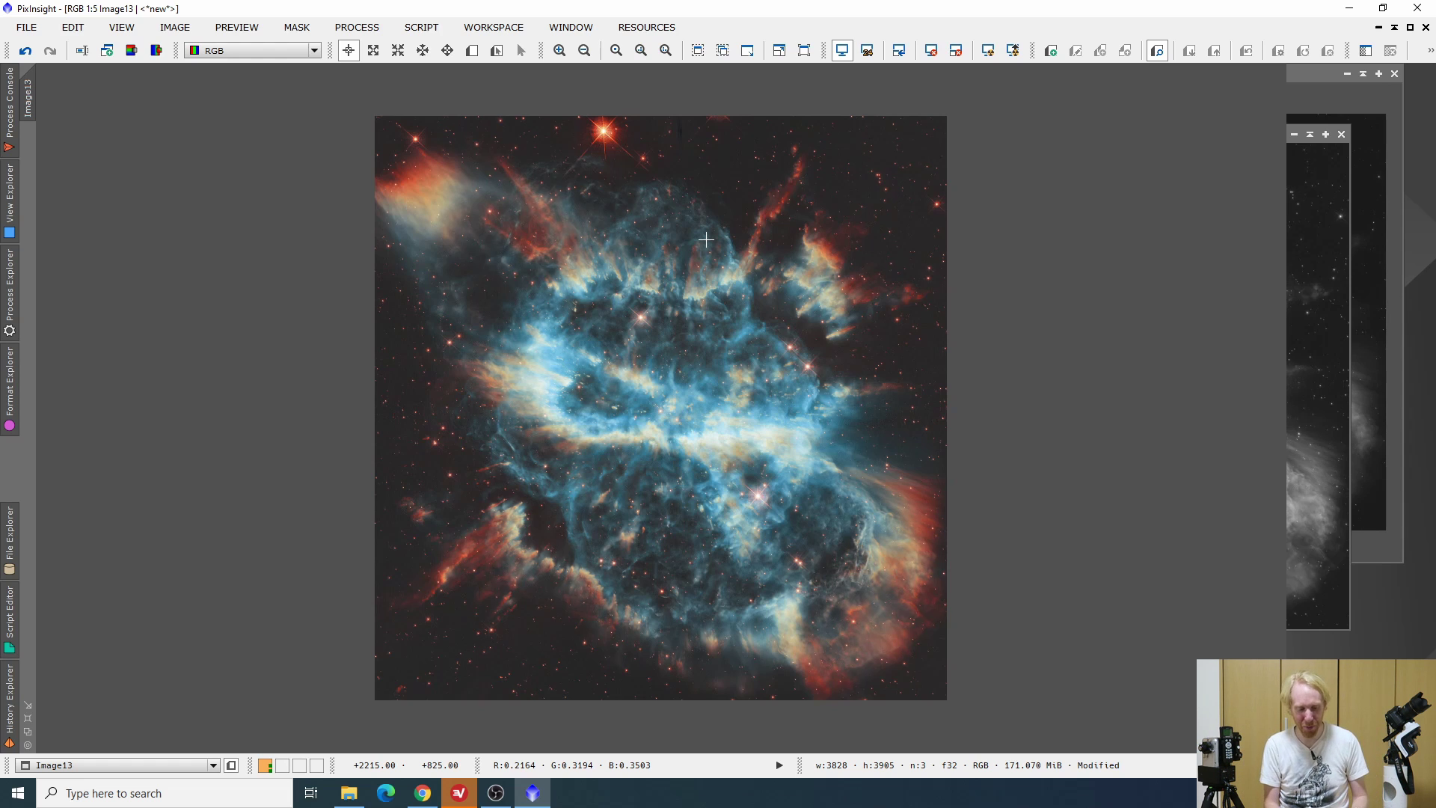
left_click(422, 792)
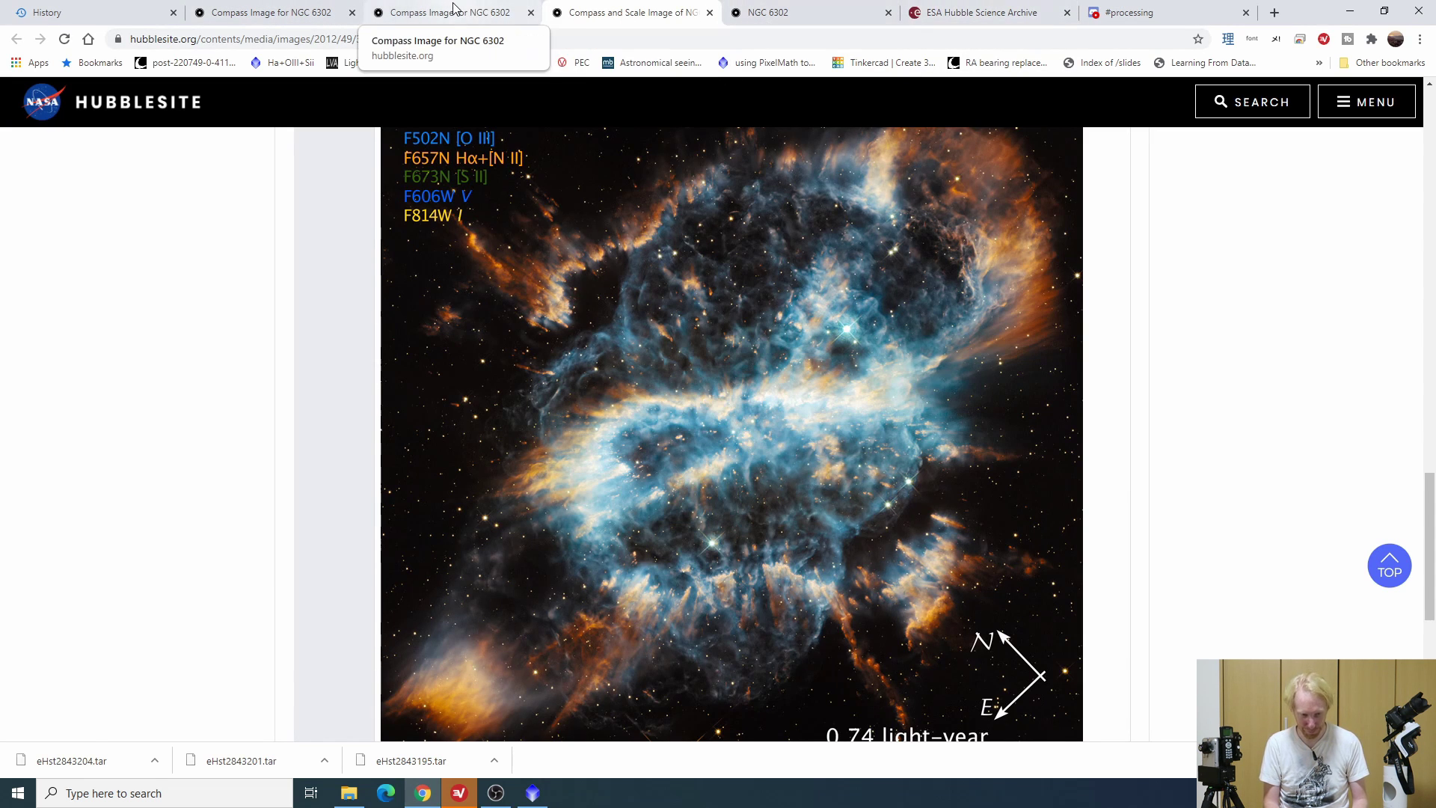
Switch to the 'Compass Image for NGC 6302' browser tab
left_click(412, 13)
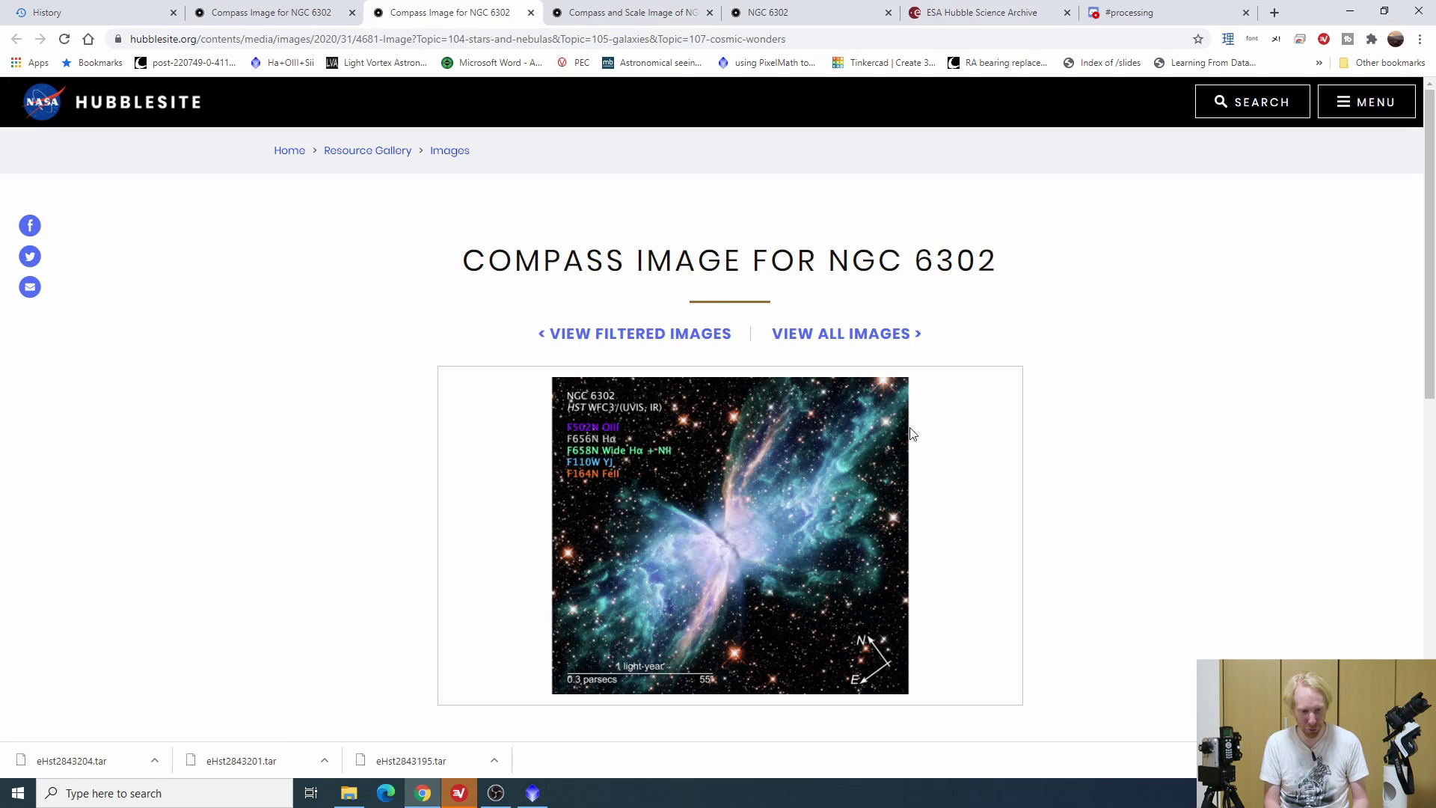